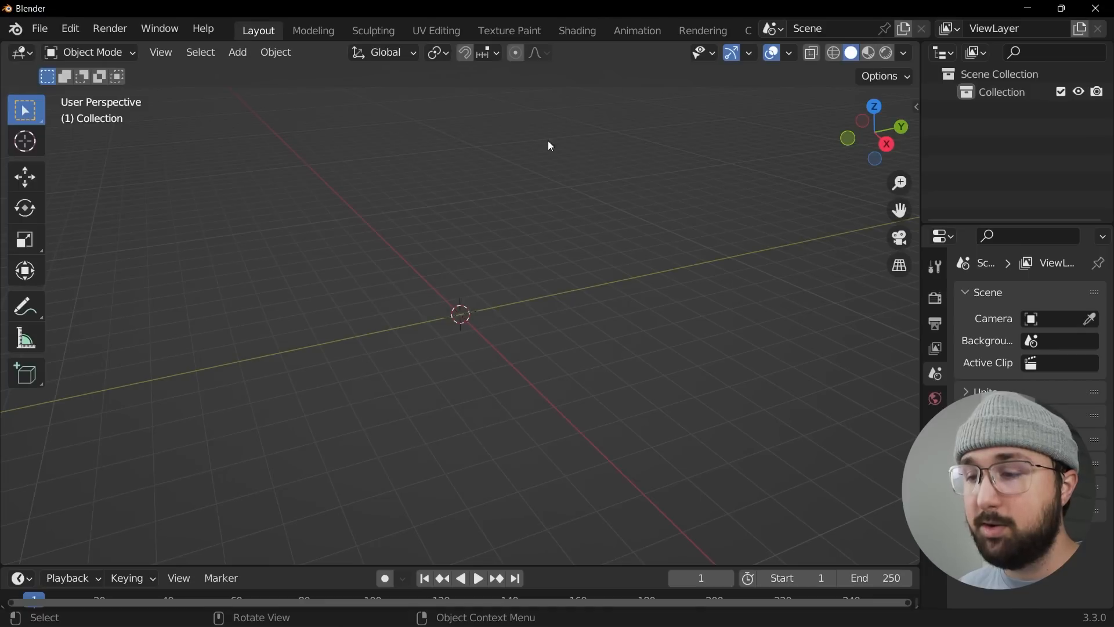
Add a logarithmic curve spiral at the world origin
key("shift+a")
mouse_move(494, 212)
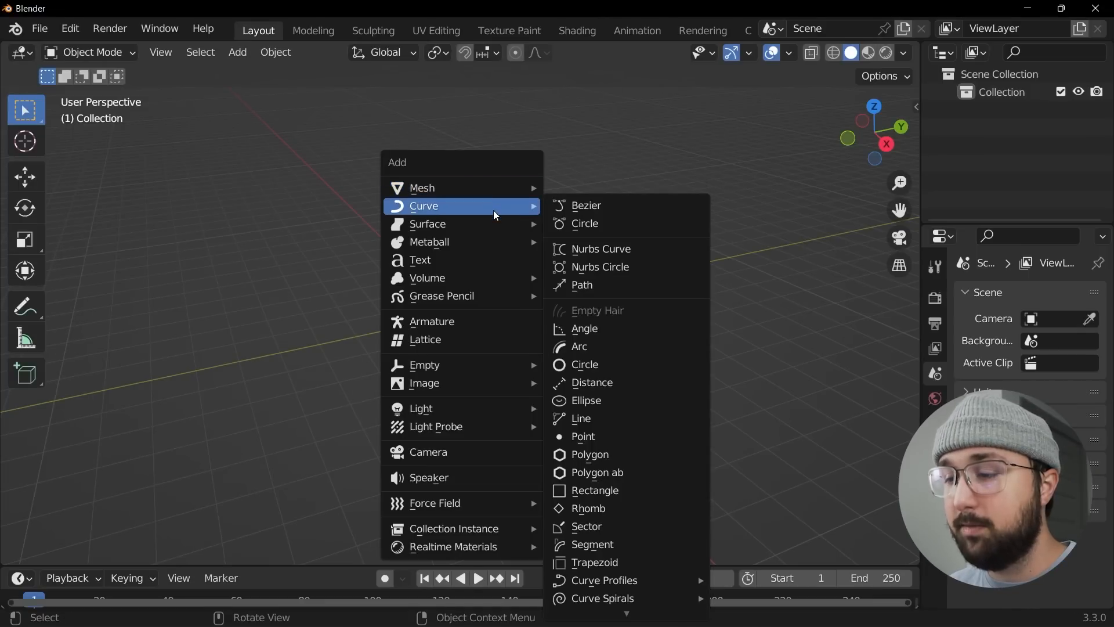
scroll(630, 595, "down", 4)
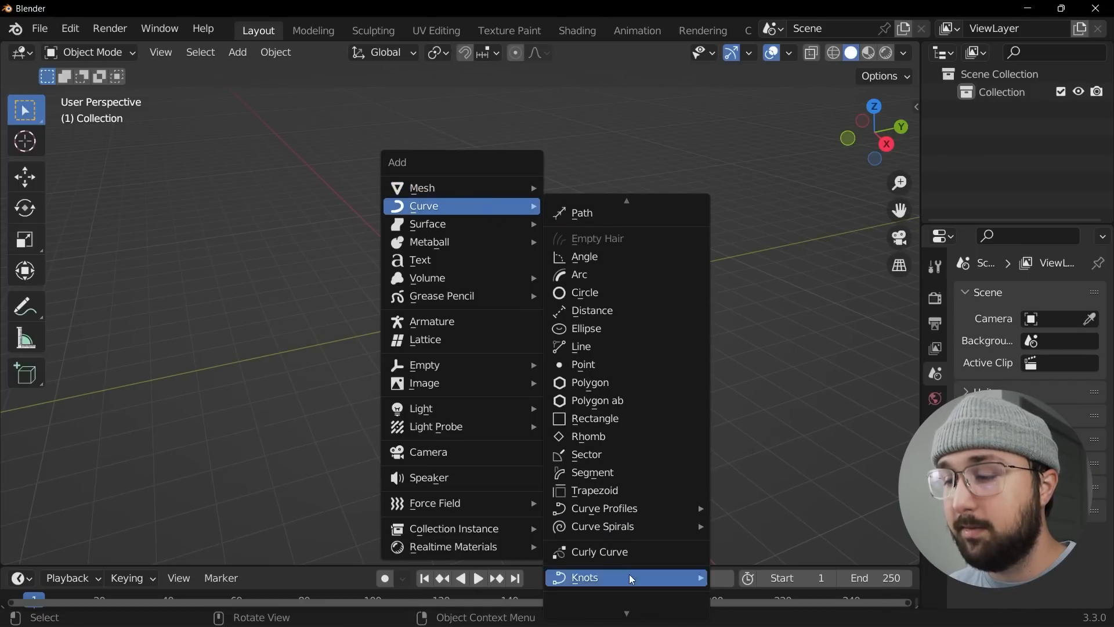
mouse_move(631, 528)
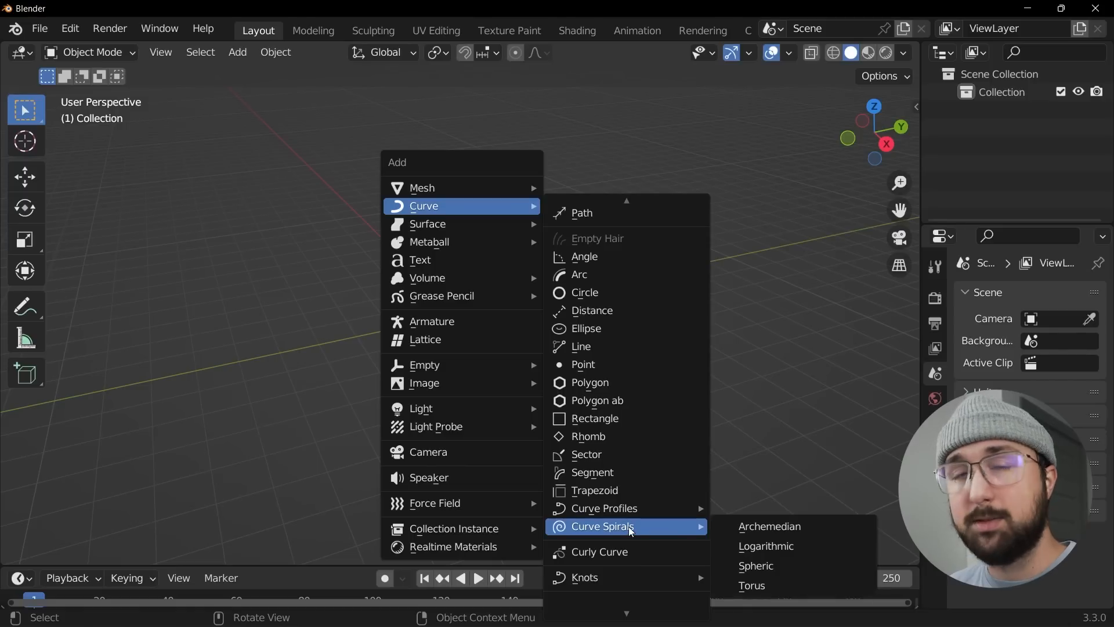
left_click(778, 550)
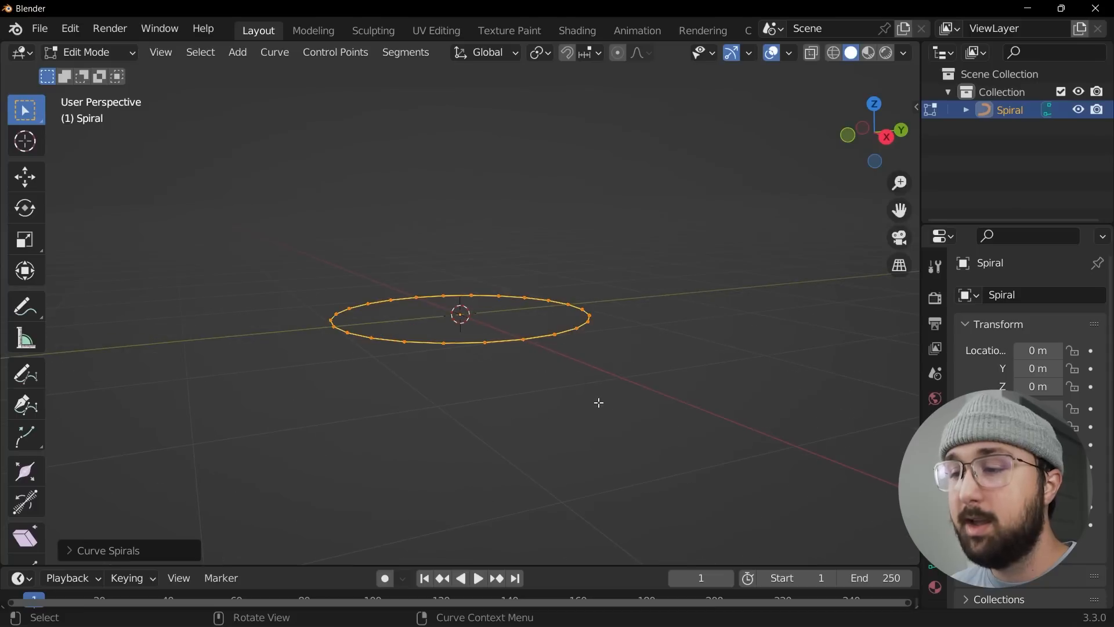
middle_click_drag(607, 313, 606, 348)
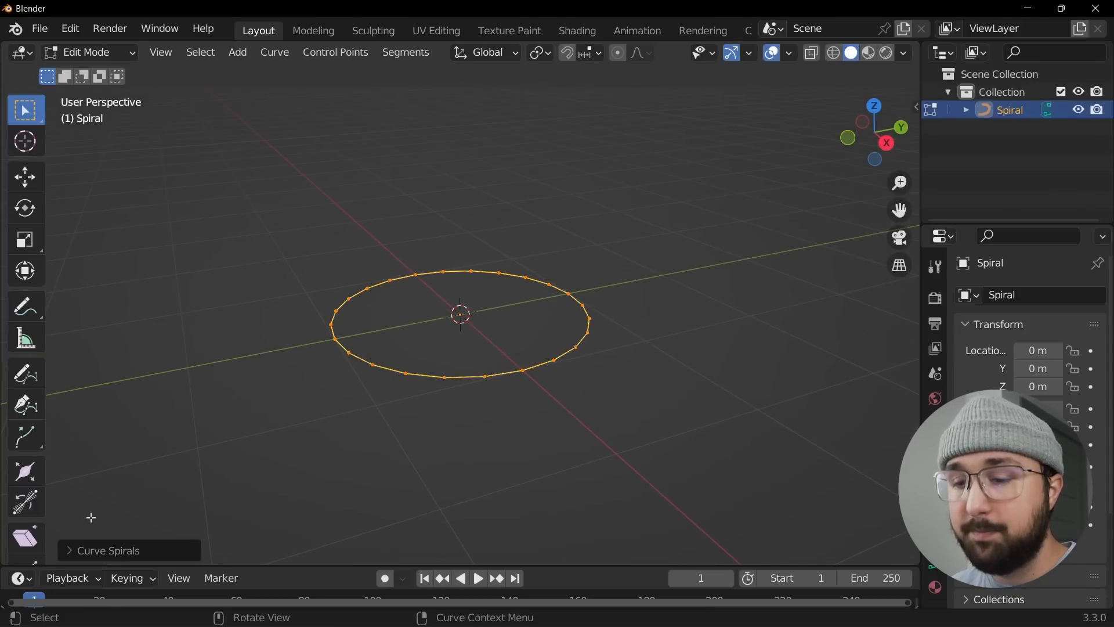
Open the new spiral's creation settings and set its height to 3.39
left_click(86, 549)
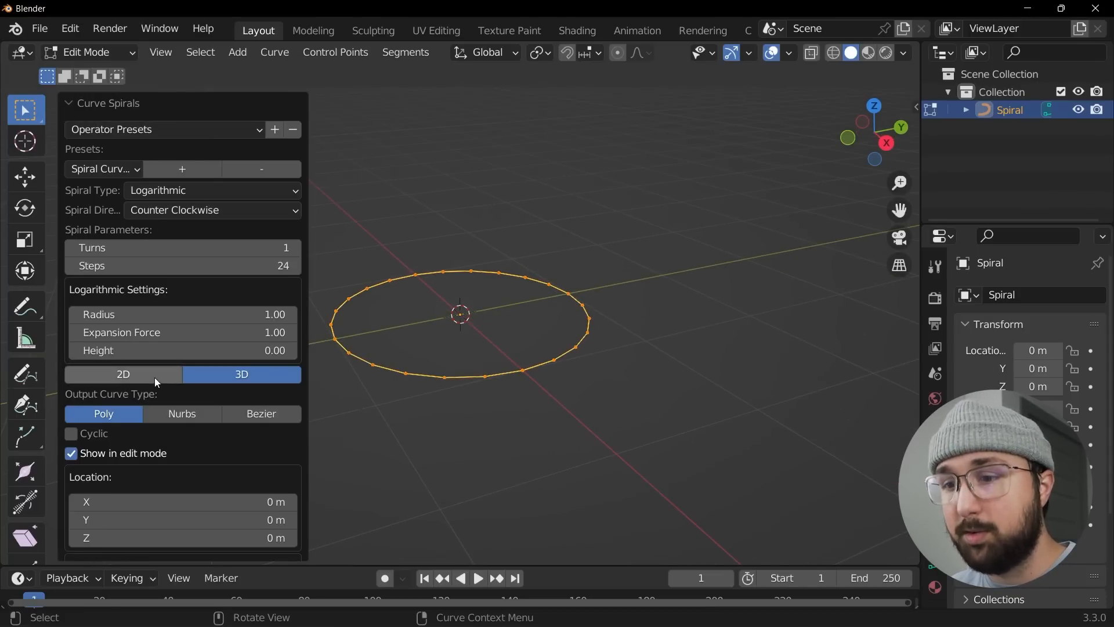
scroll(509, 387, "down", 4)
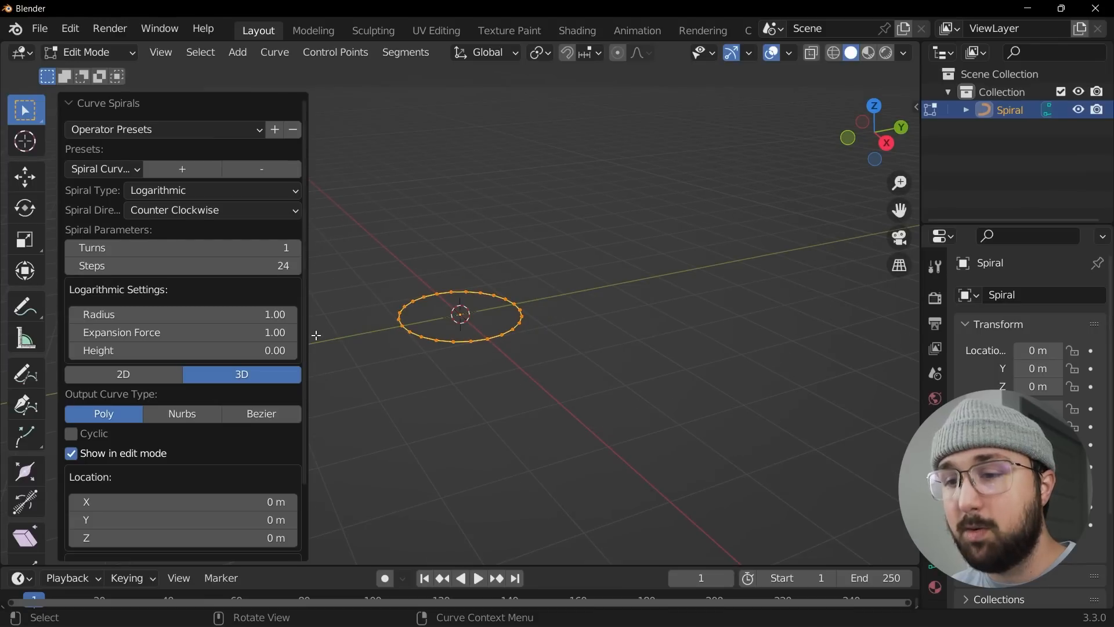
mouse_move(210, 347)
left_mouse_down()
mouse_move(256, 346)
mouse_move(210, 344)
left_mouse_up()
scroll(528, 292, "down", 5)
scroll(499, 280, "up", 5)
middle_click_drag(528, 292, 518, 347)
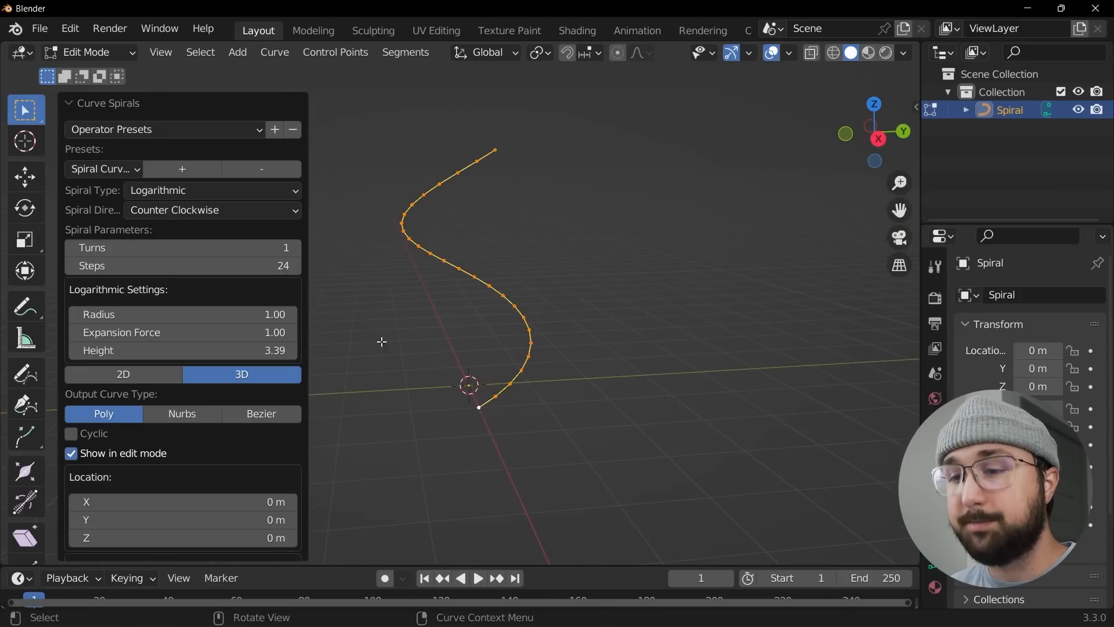
Smooth the spiral by raising its number of steps to 261
left_click_drag(232, 266, 343, 270)
scroll(485, 279, "up", 6)
middle_click_drag(485, 278, 525, 328, "shift")
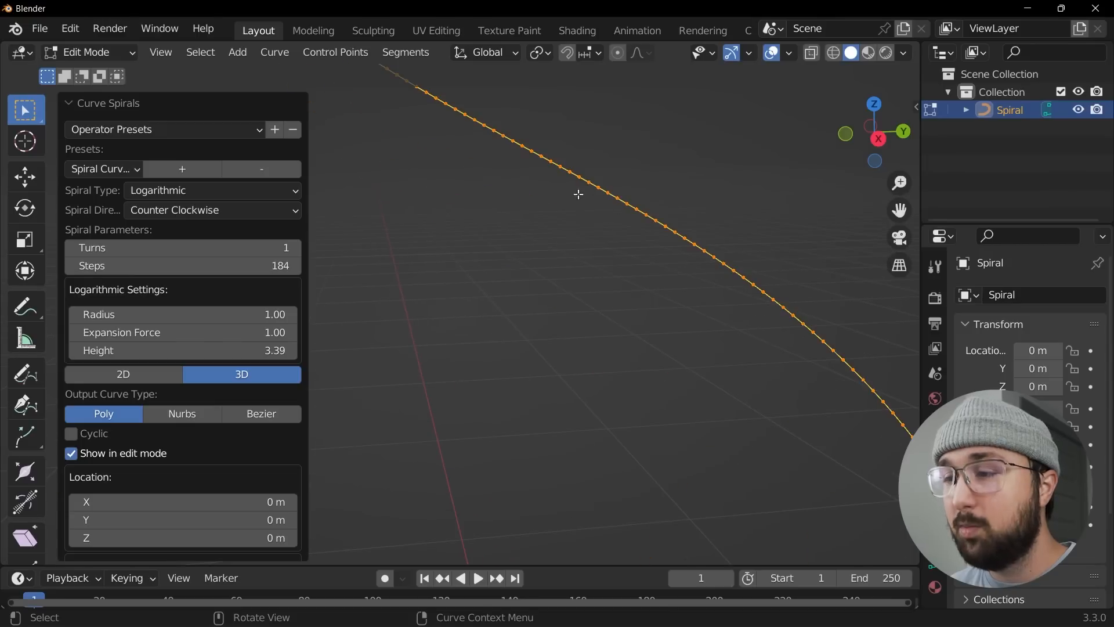
left_click_drag(213, 268, 248, 268)
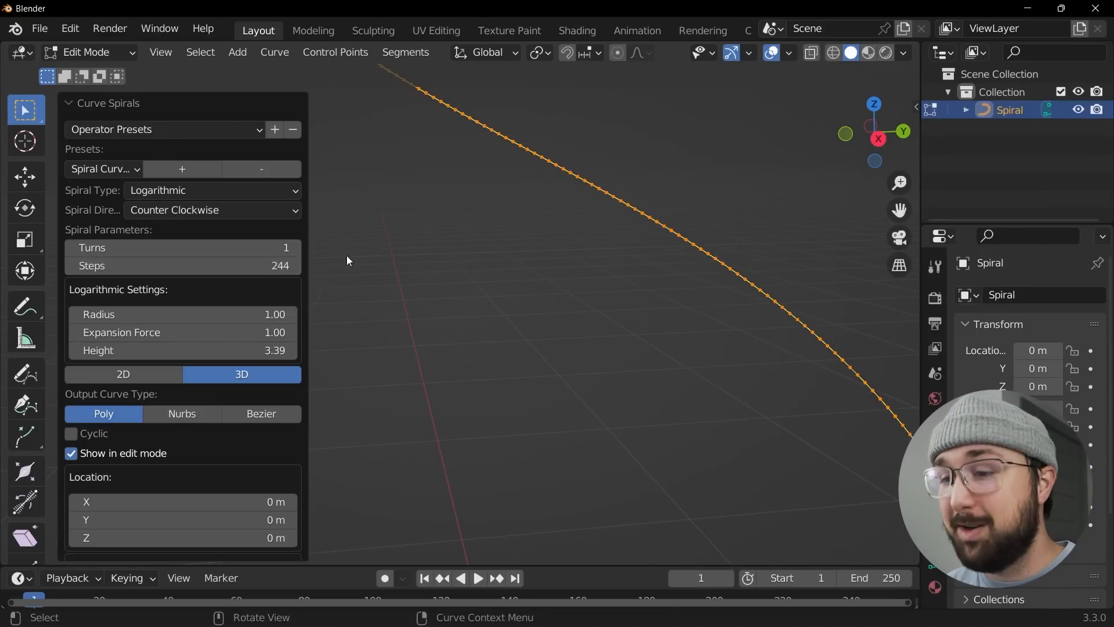
left_click_drag(247, 262, 256, 261)
scroll(582, 321, "down", 3)
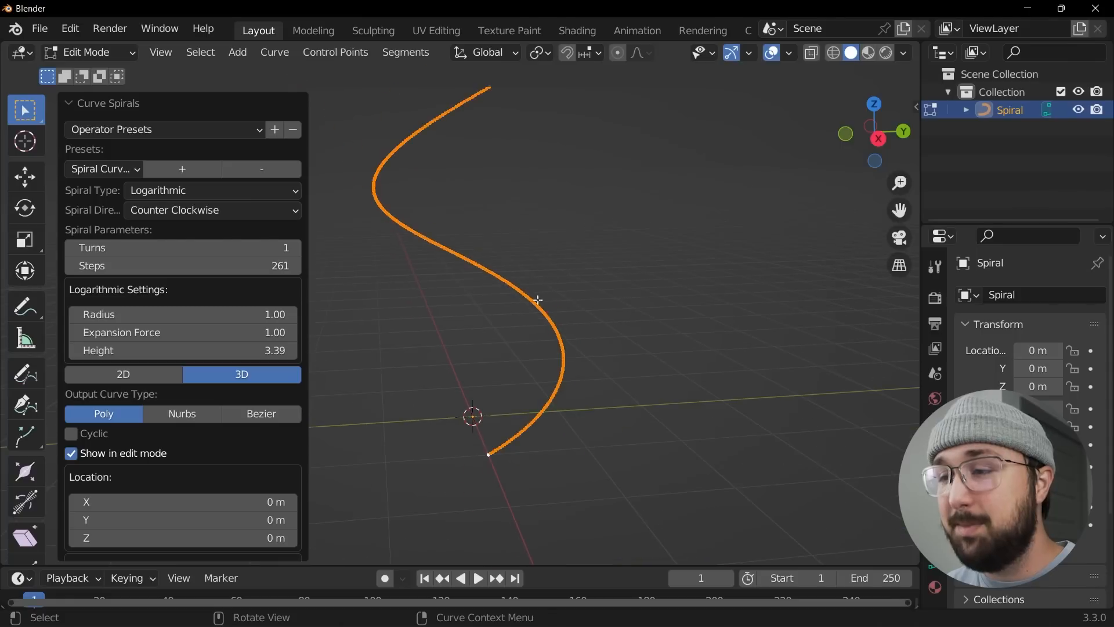
scroll(535, 254, "down", 2)
Set the spiral's number of turns to 2
left_click(292, 248)
scroll(577, 271, "down", 2)
scroll(567, 281, "up", 3)
scroll(500, 246, "down", 4)
scroll(503, 281, "up", 4)
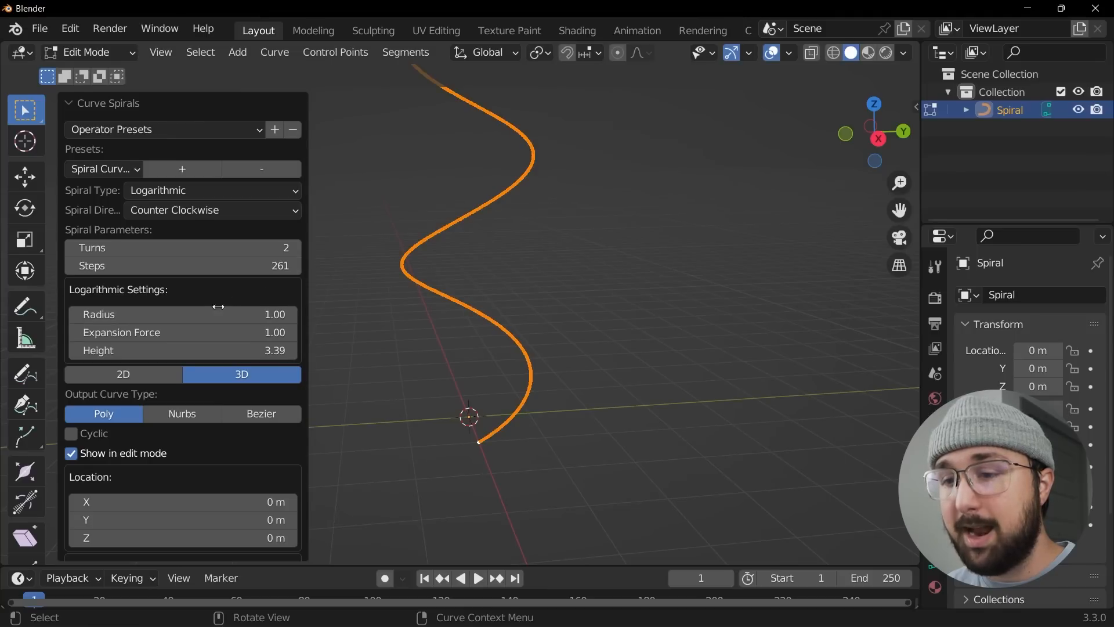
Reshape the spiral with a radius of 1.46, an expansion force of 0.99 and a height of 1.27
mouse_move(126, 350)
left_mouse_down()
mouse_move(81, 350)
mouse_move(135, 350)
left_mouse_up()
mouse_move(632, 346)
middle_mouse_down()
mouse_move(656, 301)
mouse_move(641, 329)
middle_mouse_up()
left_click_drag(222, 333, 292, 315)
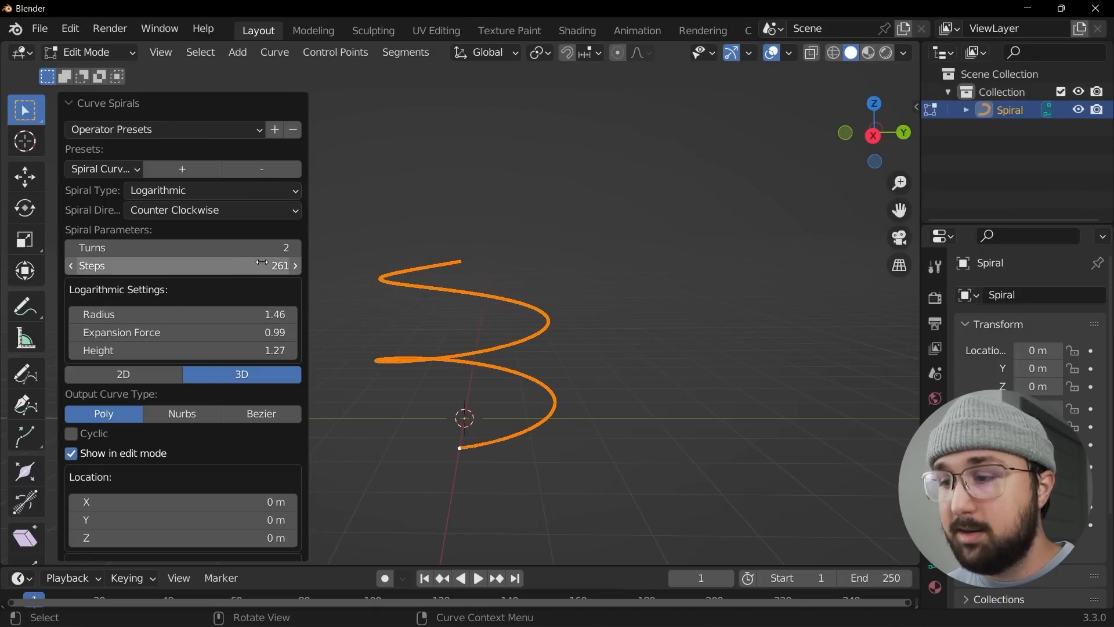
middle_click_drag(467, 345, 495, 338)
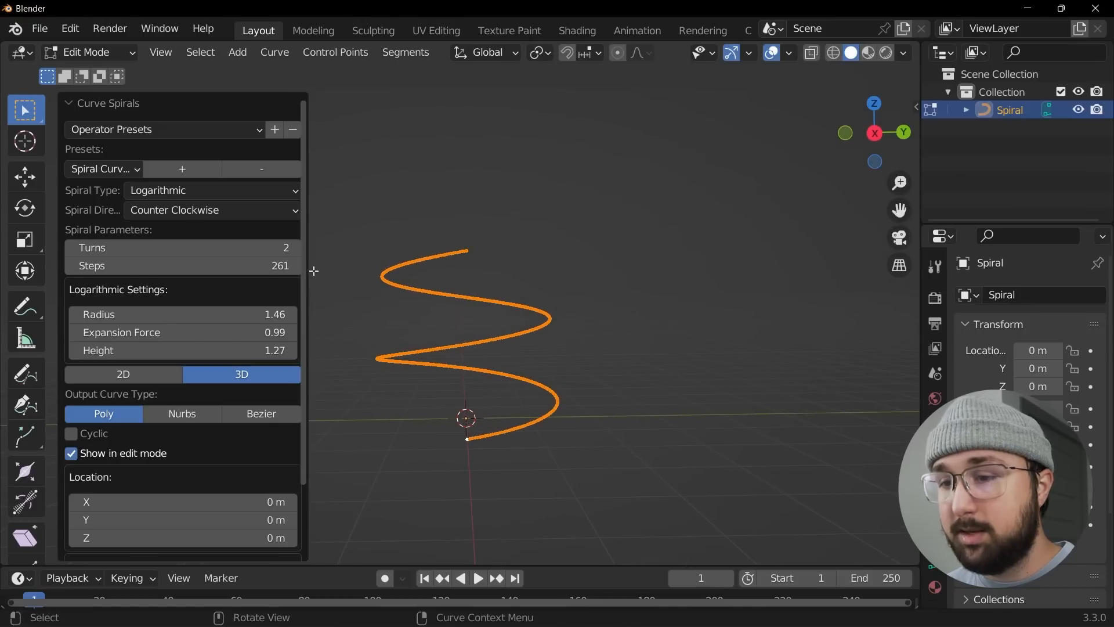
Set the spiral to 3 turns with a height of 1.10, and return to Object Mode
left_click(296, 247)
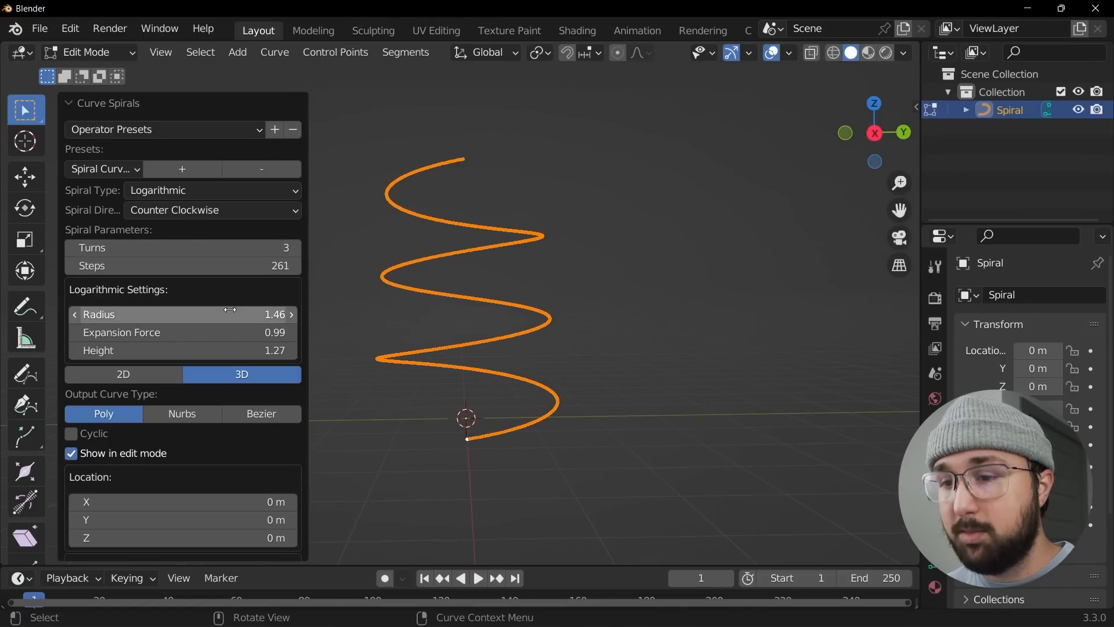
left_click_drag(168, 350, 152, 349)
mouse_move(626, 267)
middle_mouse_down()
mouse_move(606, 451)
mouse_move(634, 283)
middle_mouse_up()
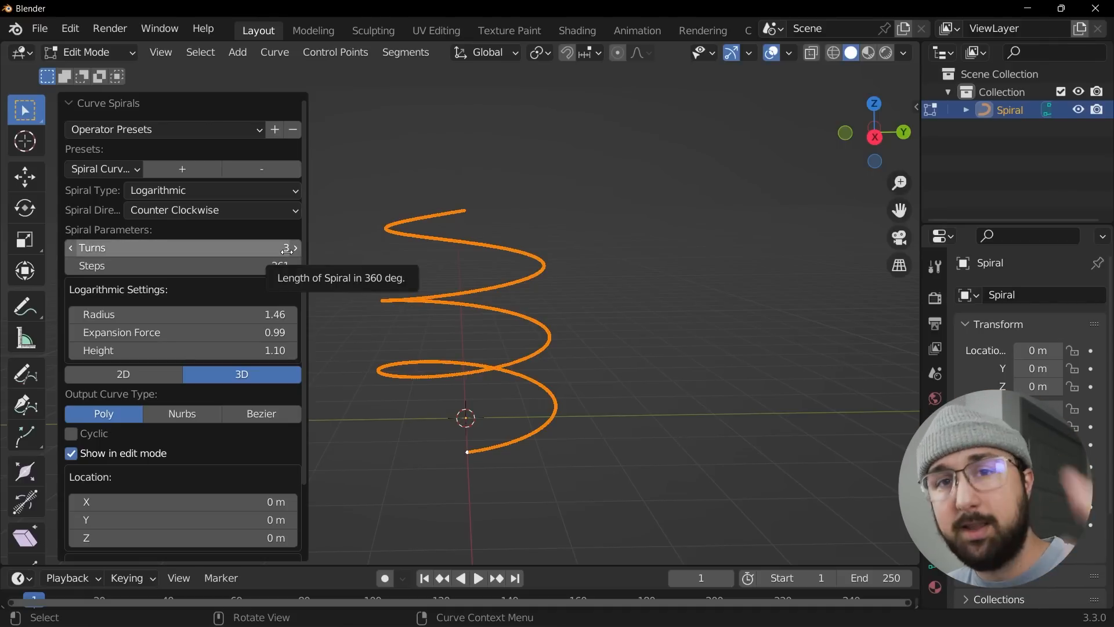
middle_click_drag(472, 310, 525, 305)
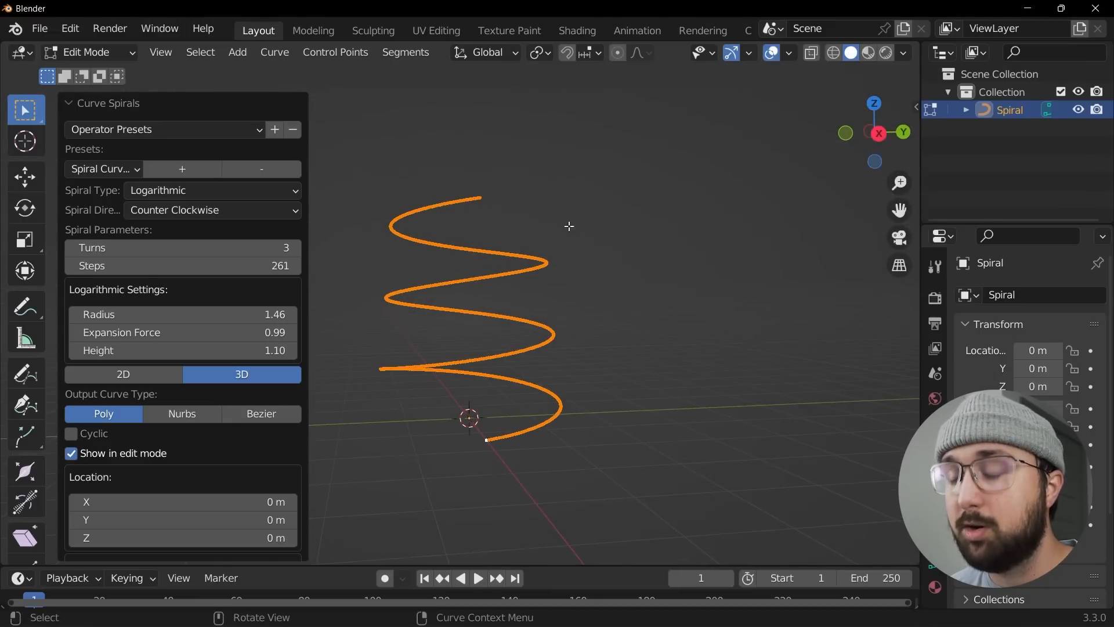
left_click(123, 102)
key("Tab")
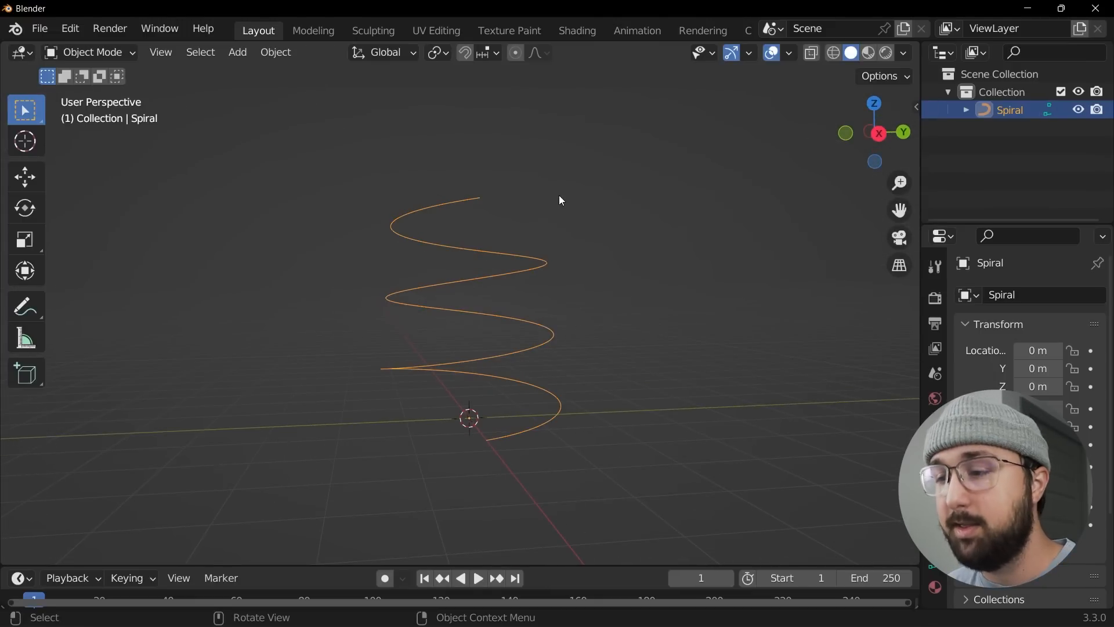
left_click(613, 217)
middle_click_drag(612, 218, 590, 294)
left_click(542, 298)
key("shift+a")
middle_click_drag(423, 302, 428, 298)
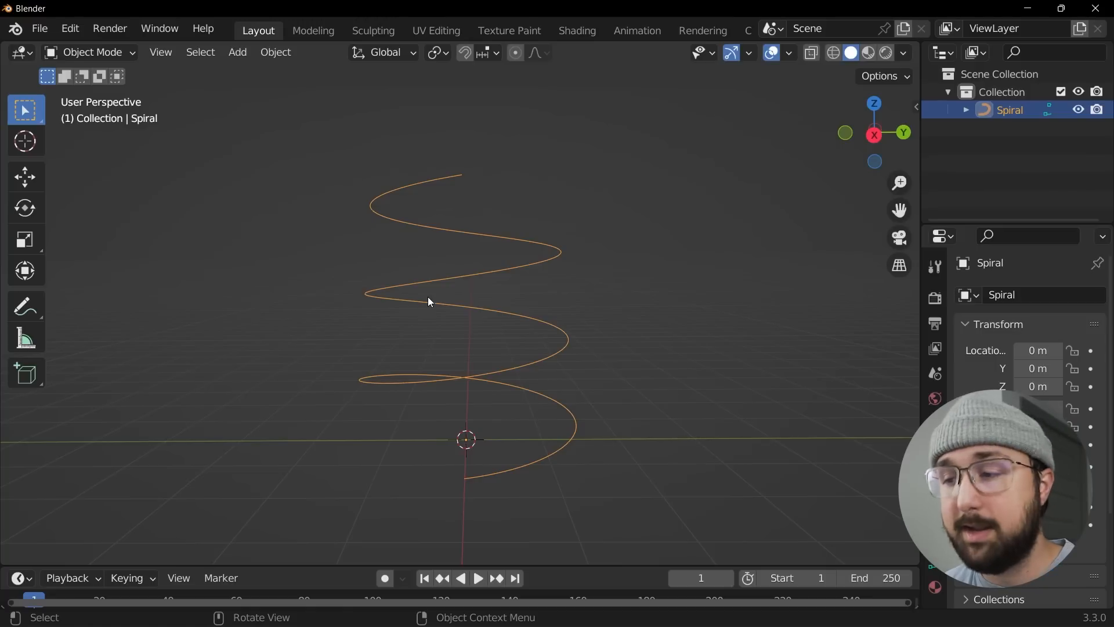
scroll(430, 302, "up", 1)
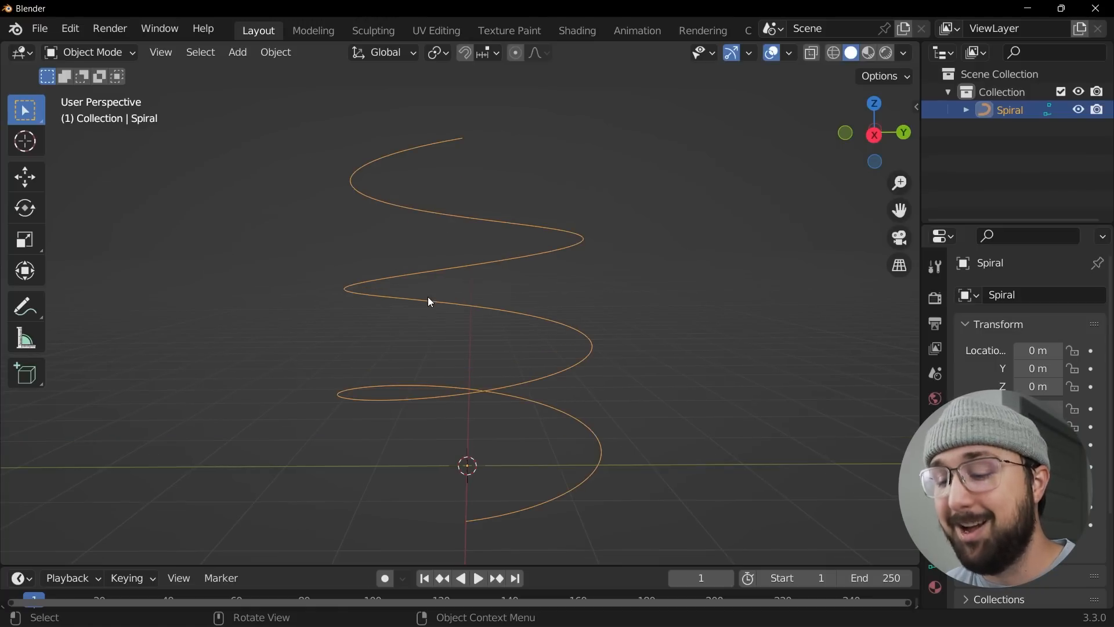
Enter Edit Mode on the spiral, select a single point on its middle coil and enable proportional editing
key("Tab")
middle_click_drag(463, 303, 450, 335)
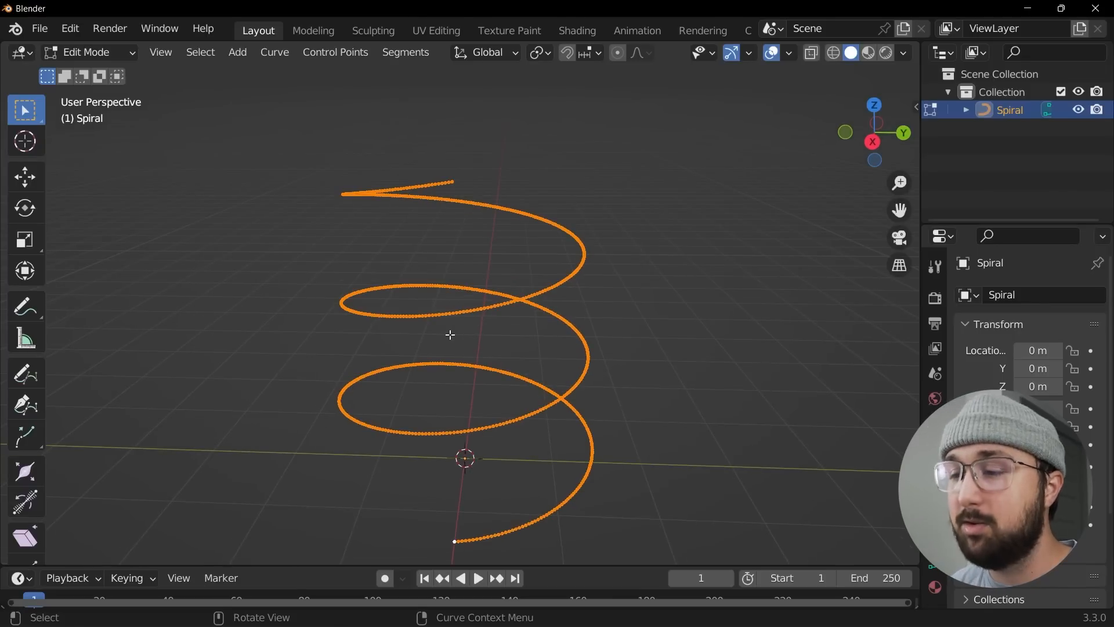
middle_click_drag(467, 395, 487, 364)
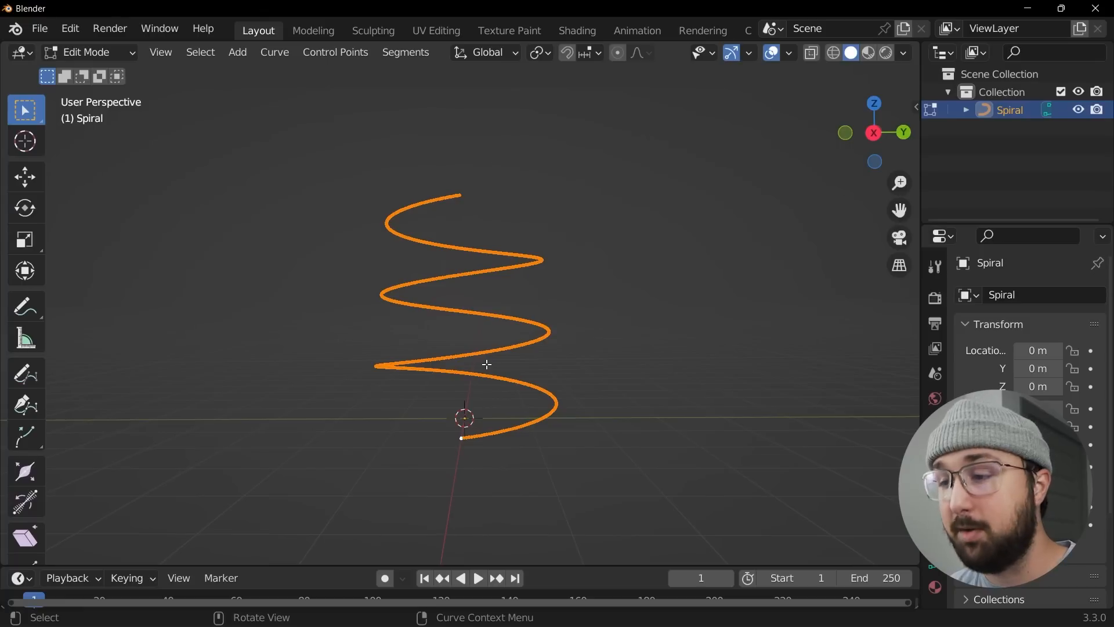
scroll(528, 356, "up", 3)
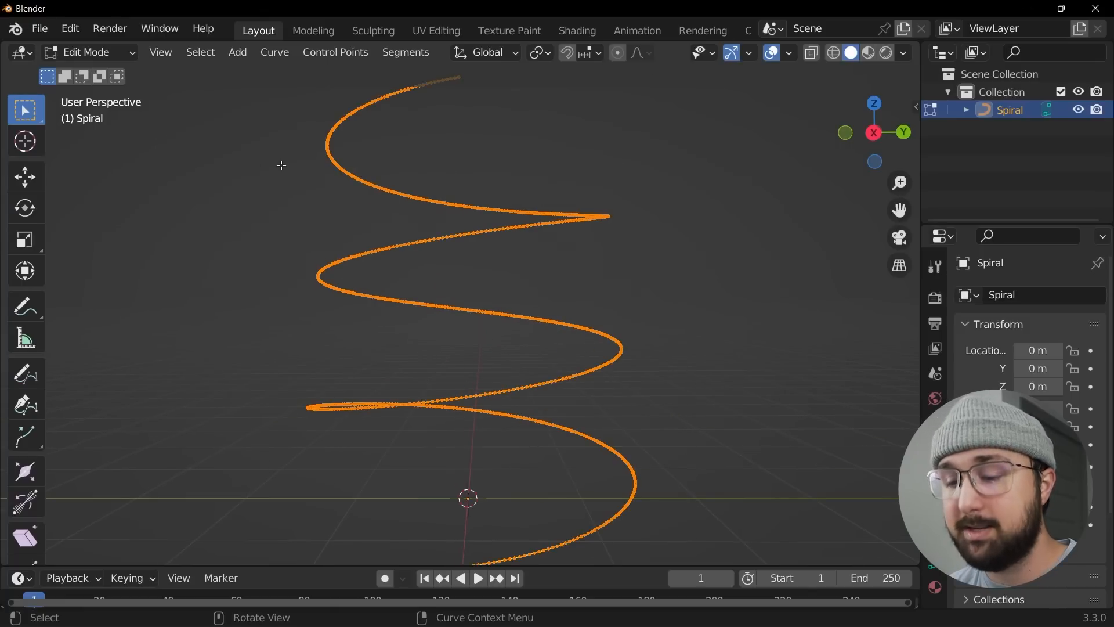
left_click(457, 237)
middle_click_drag(325, 281, 360, 298)
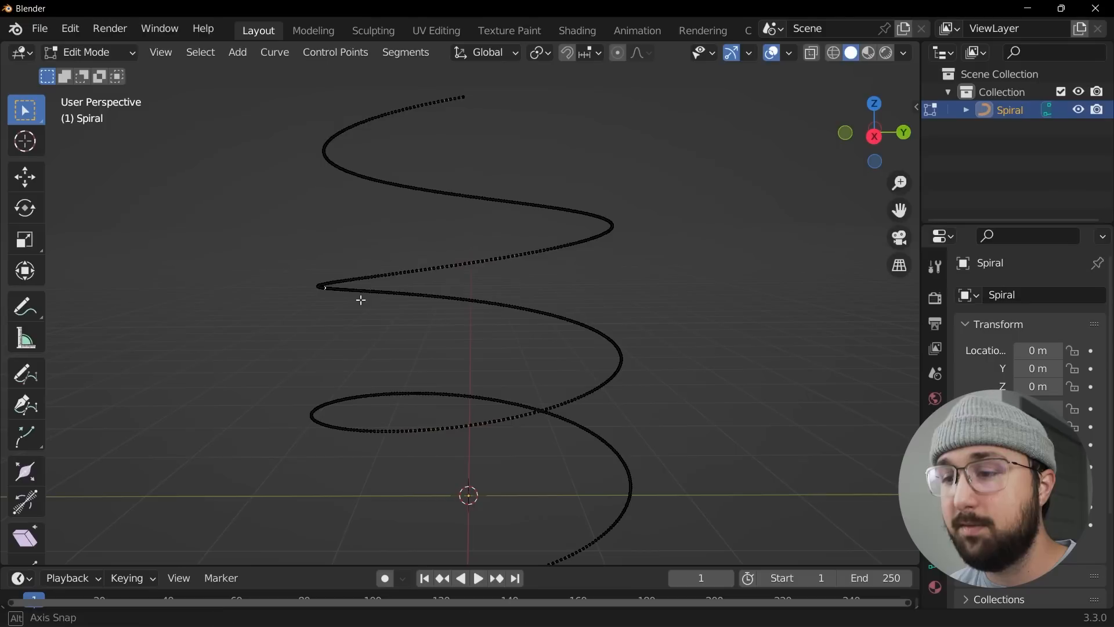
left_click(621, 56)
scroll(567, 246, "down", 1)
middle_click_drag(498, 279, 495, 310)
middle_click_drag(346, 312, 612, 278)
Move the selected middle-coil point with smooth proportional falloff, raising that bend to make the spiral less regular
key("g")
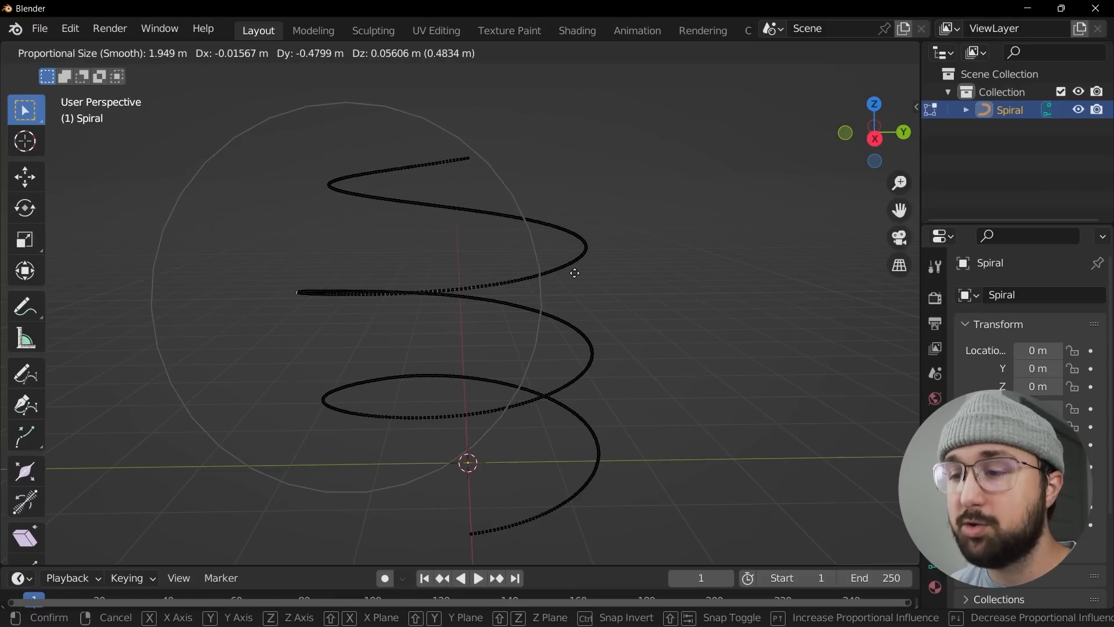
left_click(602, 287)
scroll(604, 307, "up", 3)
scroll(606, 305, "down", 3)
key("g")
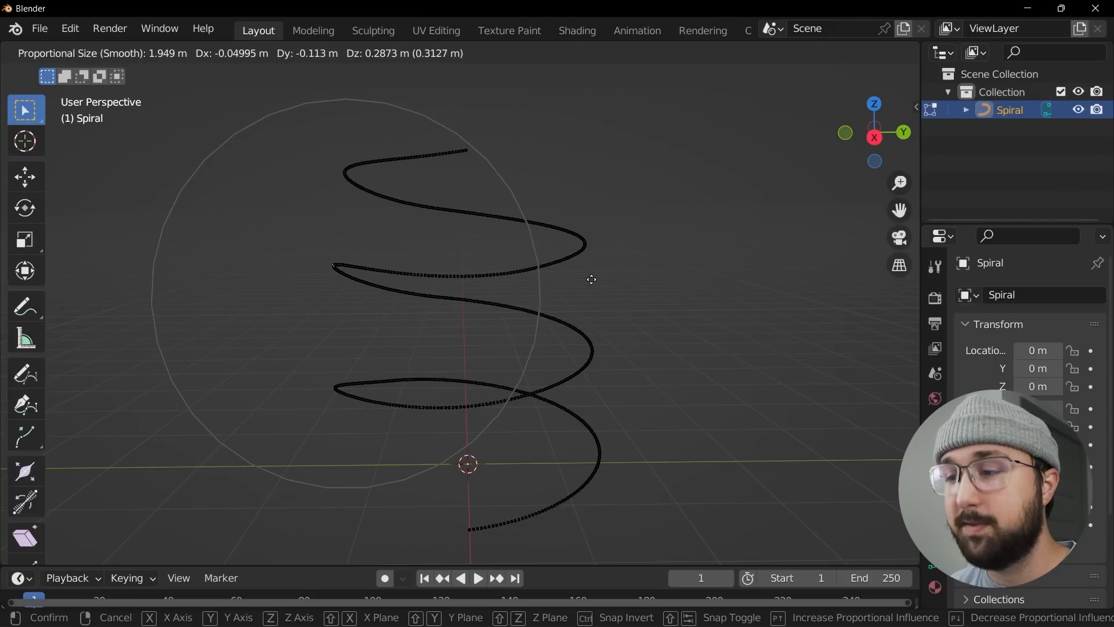
left_click(592, 272)
Lower a point on the opposite bend of the upper coil by about 0.23 m with proportional falloff, and return to Object Mode
left_click(587, 248)
key("g")
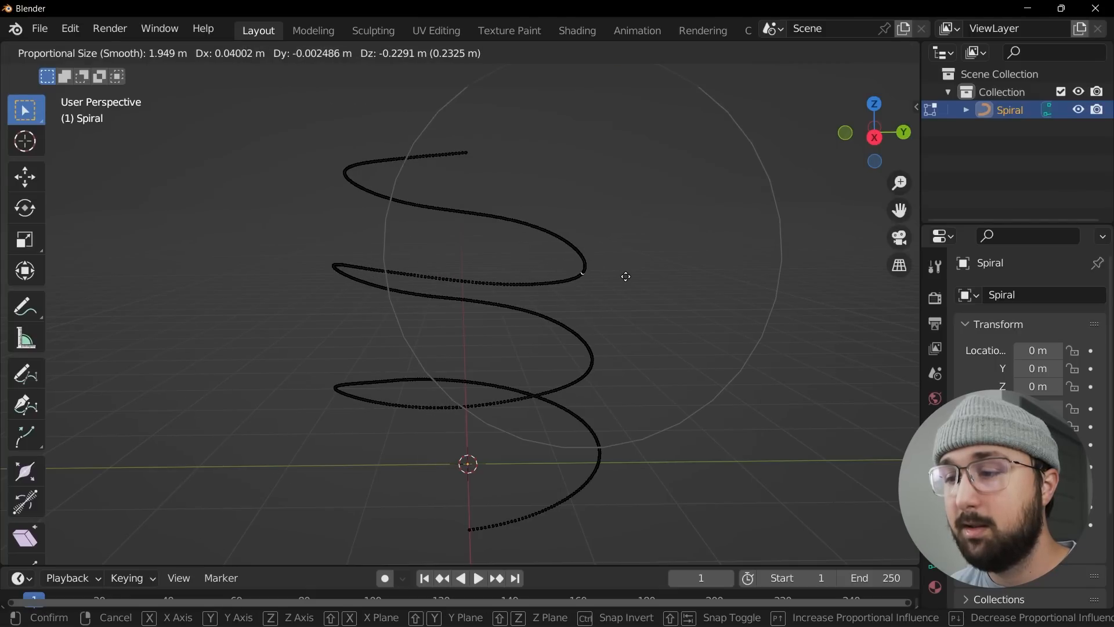
left_click(626, 276)
key("Tab")
middle_click_drag(624, 277, 615, 266)
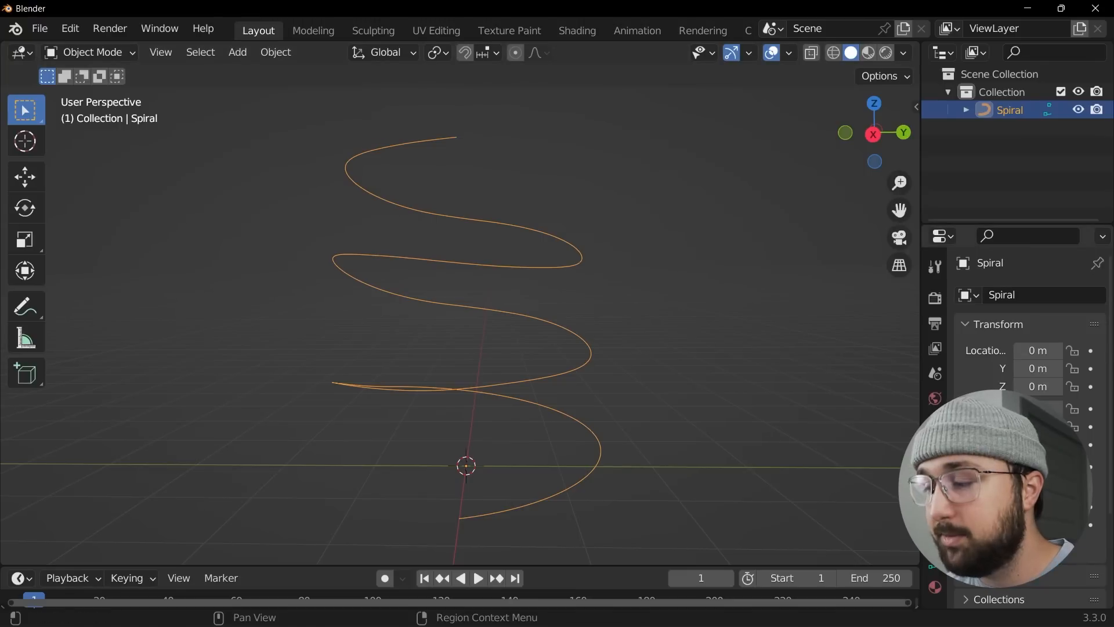
Add a second logarithmic spiral at the origin and set its radius to 0.81 to fit inside the first
key("shift+a")
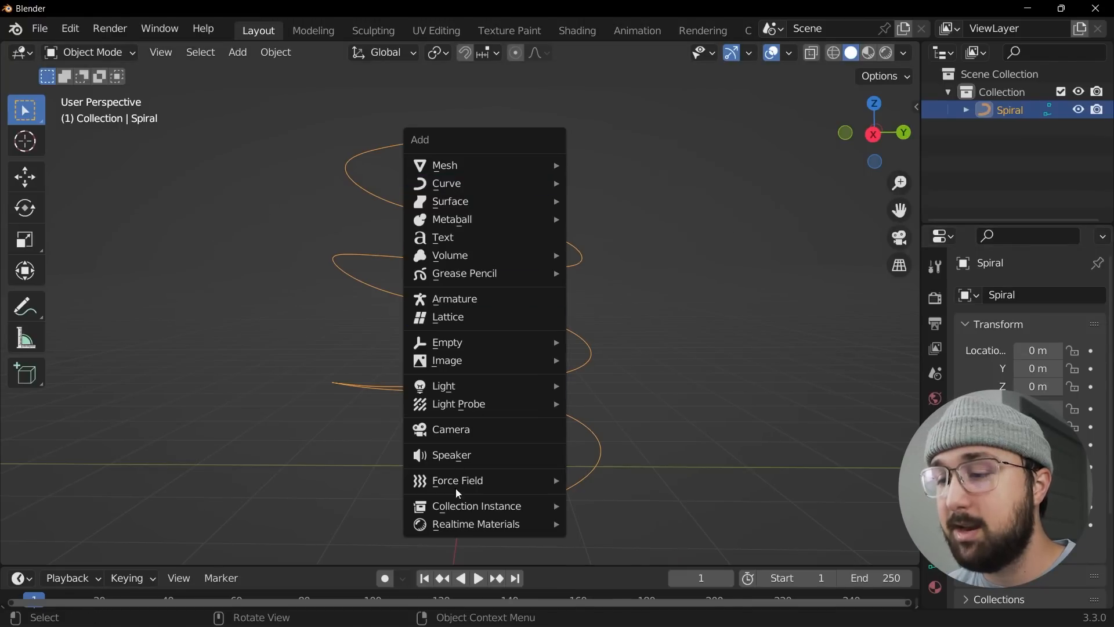
mouse_move(476, 185)
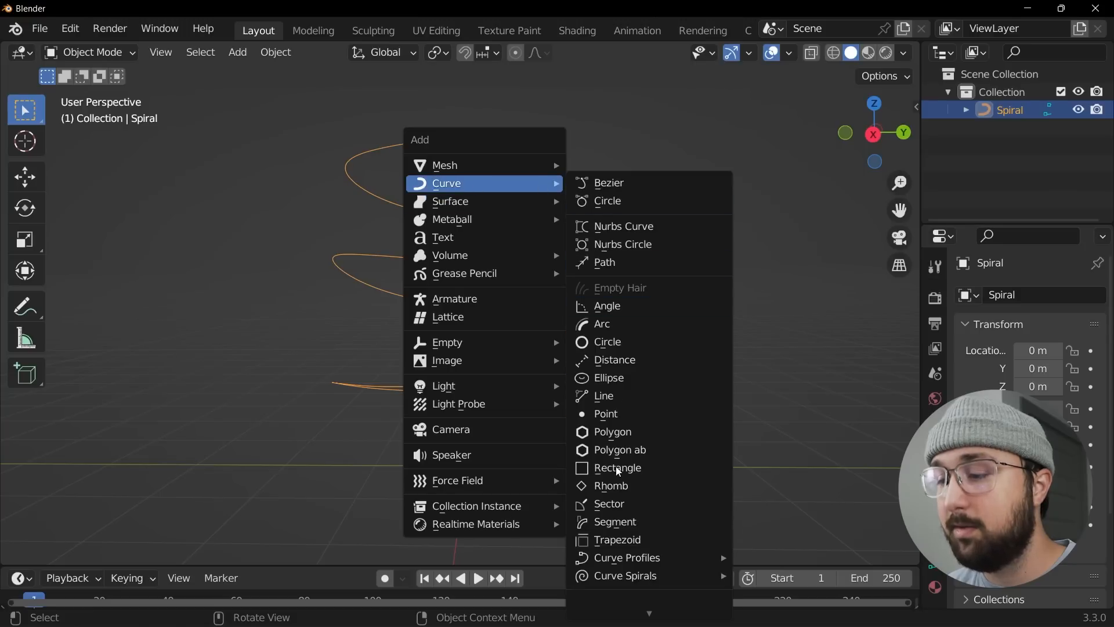
mouse_move(640, 578)
left_click(798, 537)
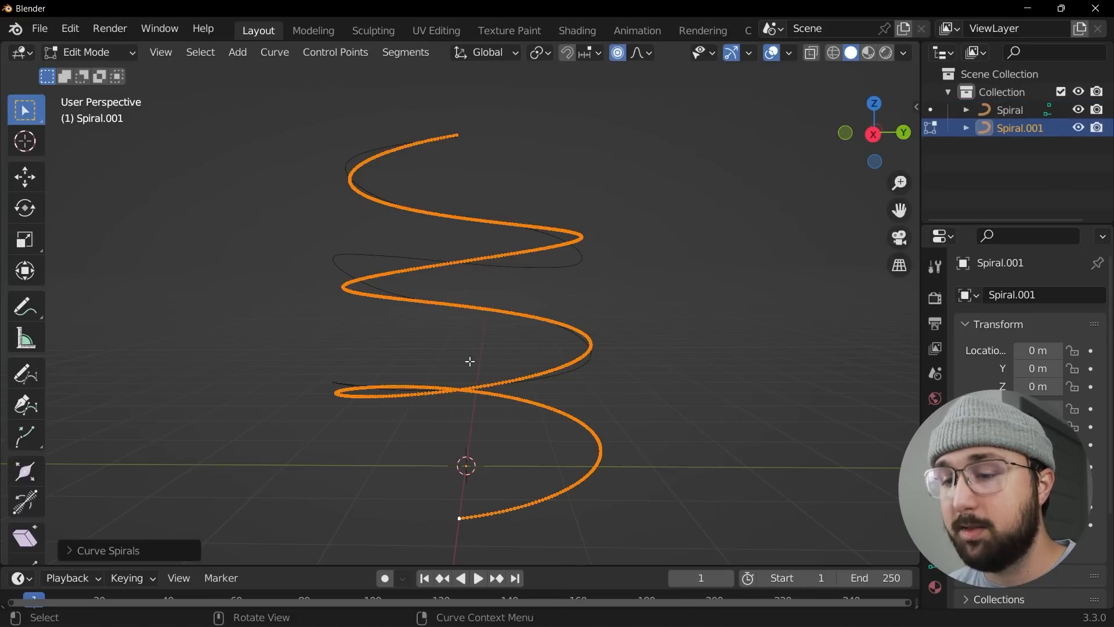
left_click(93, 550)
left_click_drag(197, 314, 87, 313)
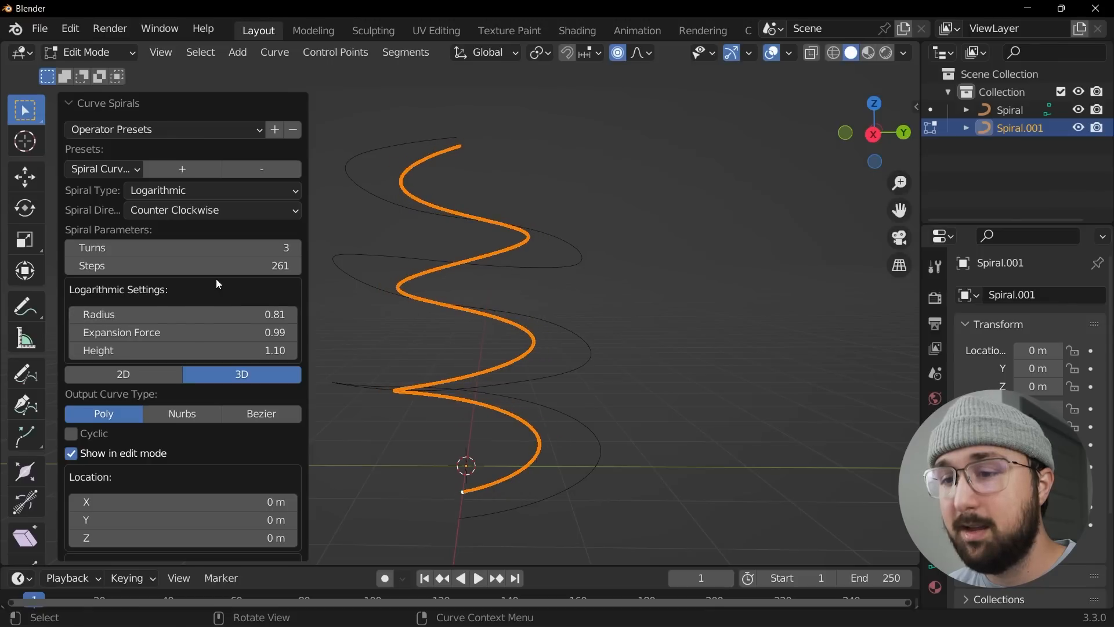
Set the inner spiral to 2 turns, 260 steps, a height of 1.81 and an expansion force of 0.96
left_click(74, 264)
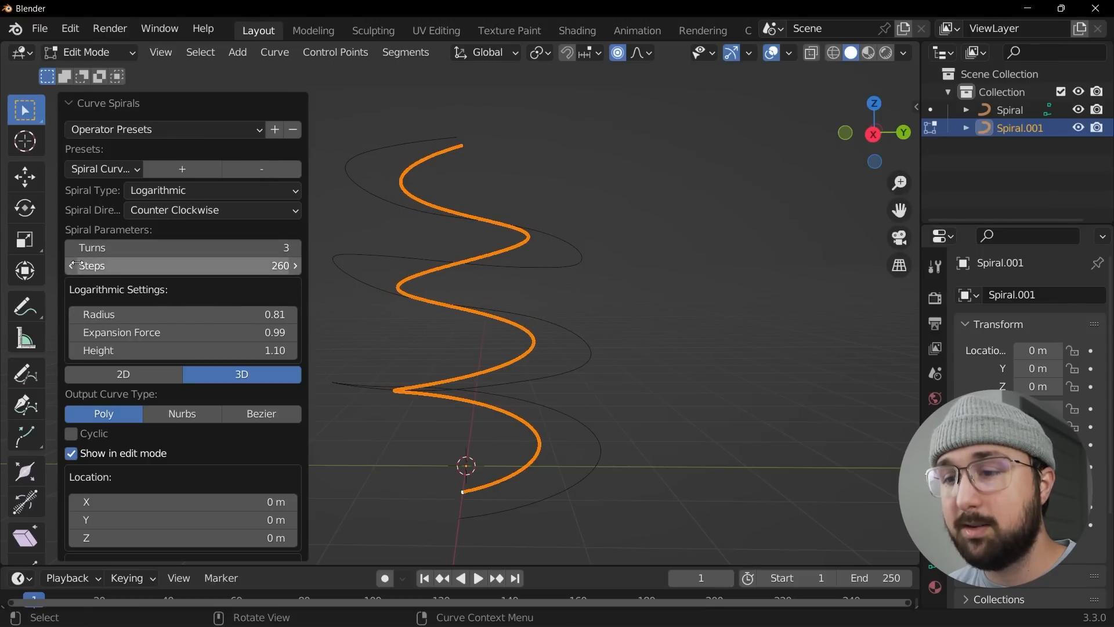
left_click(71, 247)
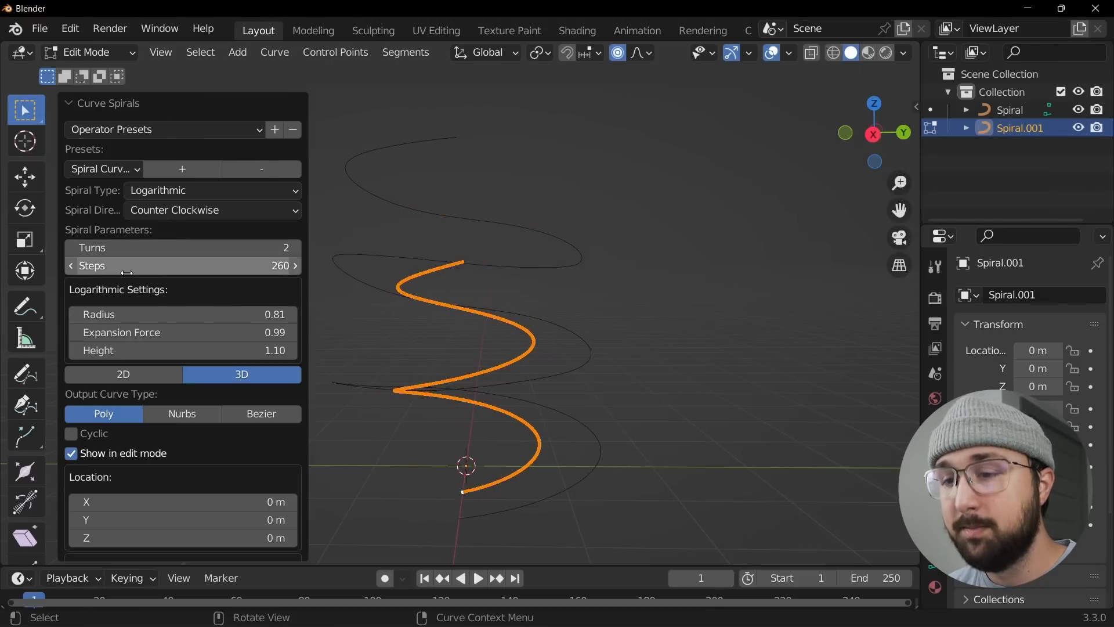
left_click_drag(194, 350, 325, 348)
middle_click_drag(347, 341, 534, 260)
mouse_move(174, 334)
left_mouse_down()
mouse_move(191, 334)
mouse_move(176, 335)
left_mouse_up()
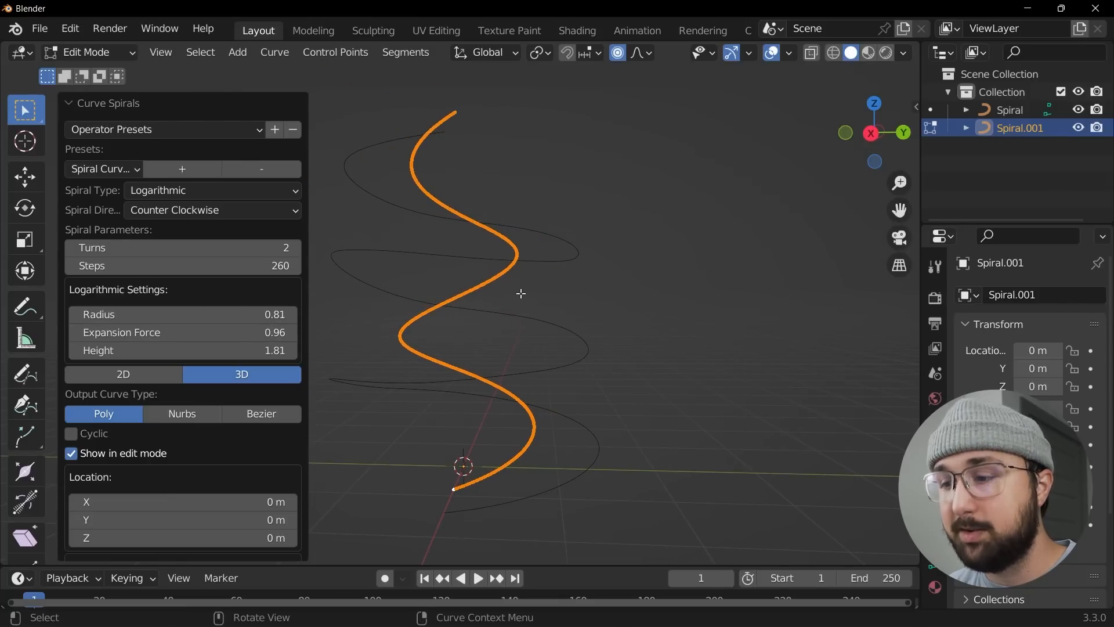
Change the second spiral's output curve type to Bezier and return to Object Mode
middle_click_drag(462, 300, 520, 325)
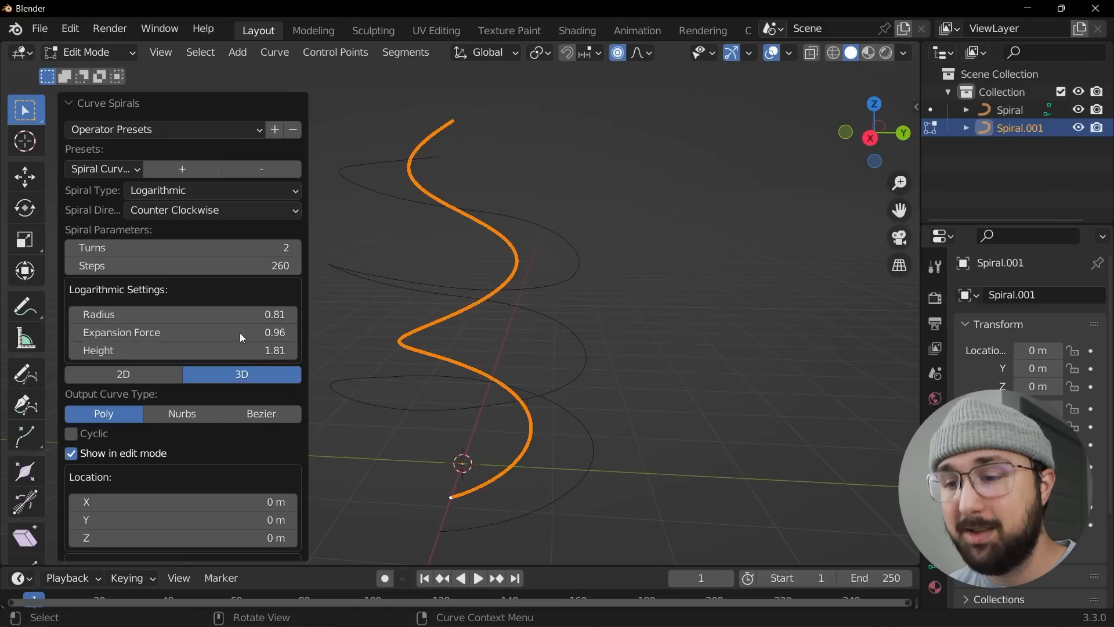
left_click(263, 412)
middle_click_drag(536, 346, 550, 316)
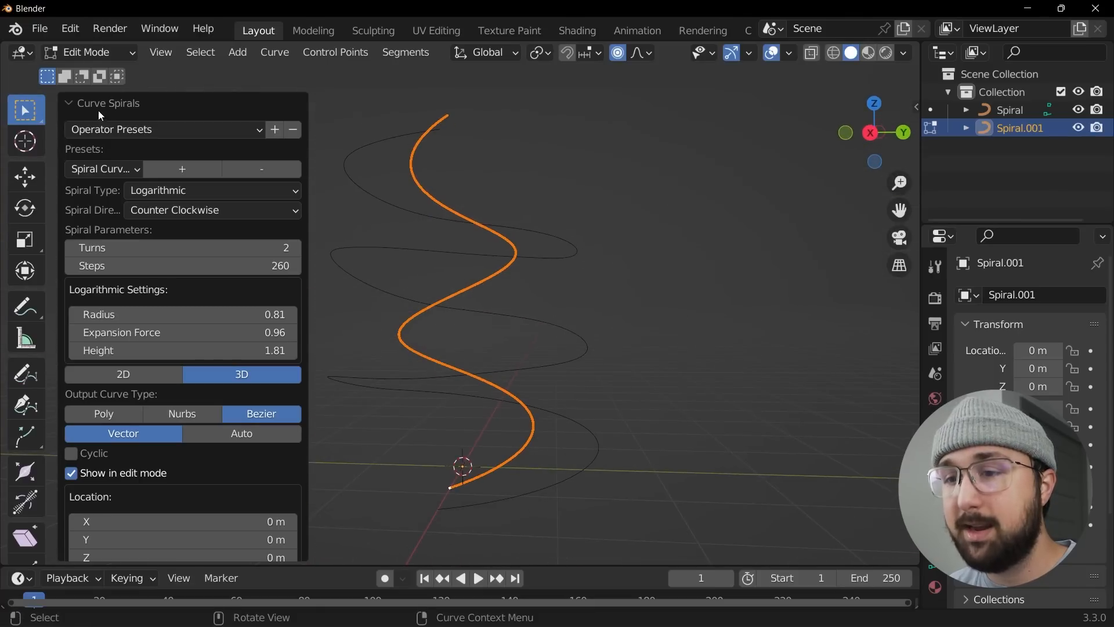
key("Tab")
Add a third logarithmic spiral at the origin
key("shift+a")
mouse_move(593, 181)
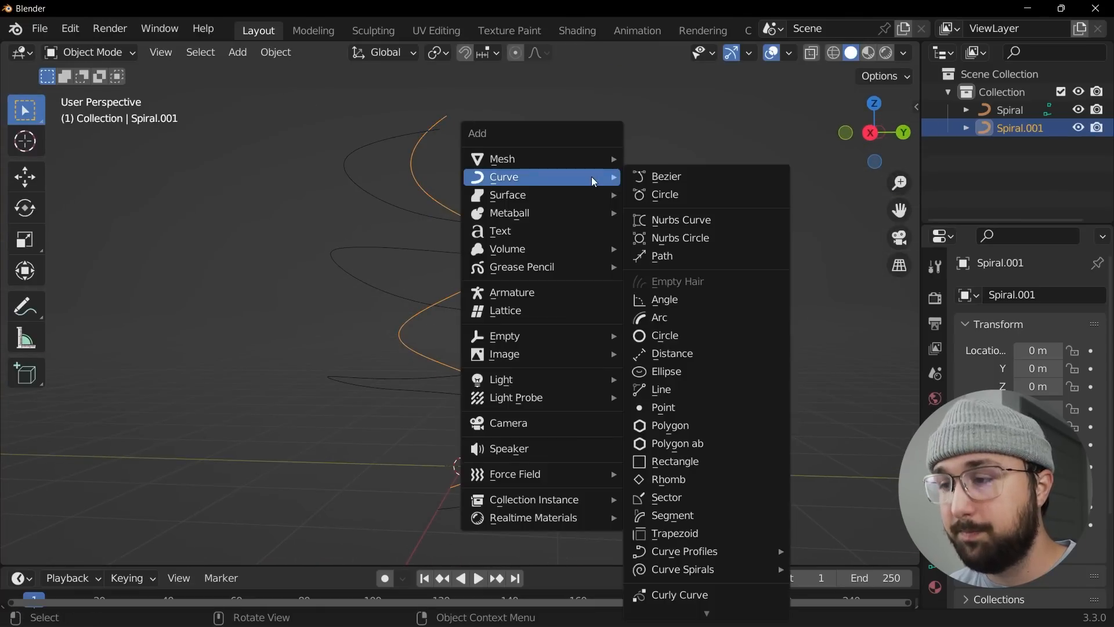
mouse_move(712, 570)
left_click(820, 531)
left_click(145, 549)
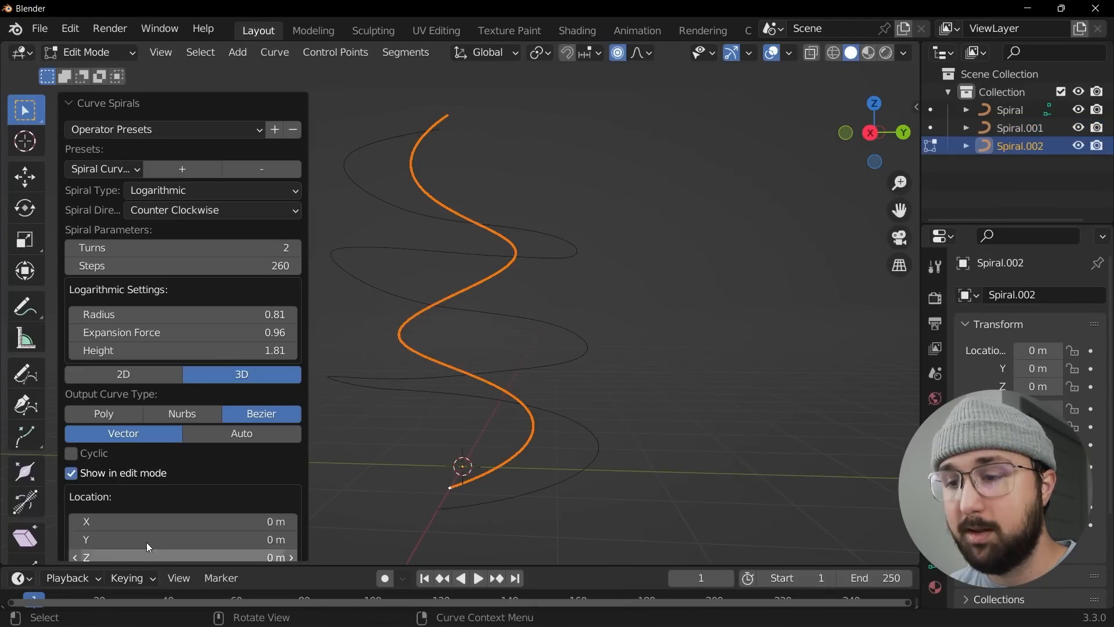
Set the third spiral to 3 turns, a height of 1.23 and a radius of 0.14, and return to Object Mode
left_click_drag(174, 313, 127, 314)
left_click(290, 248)
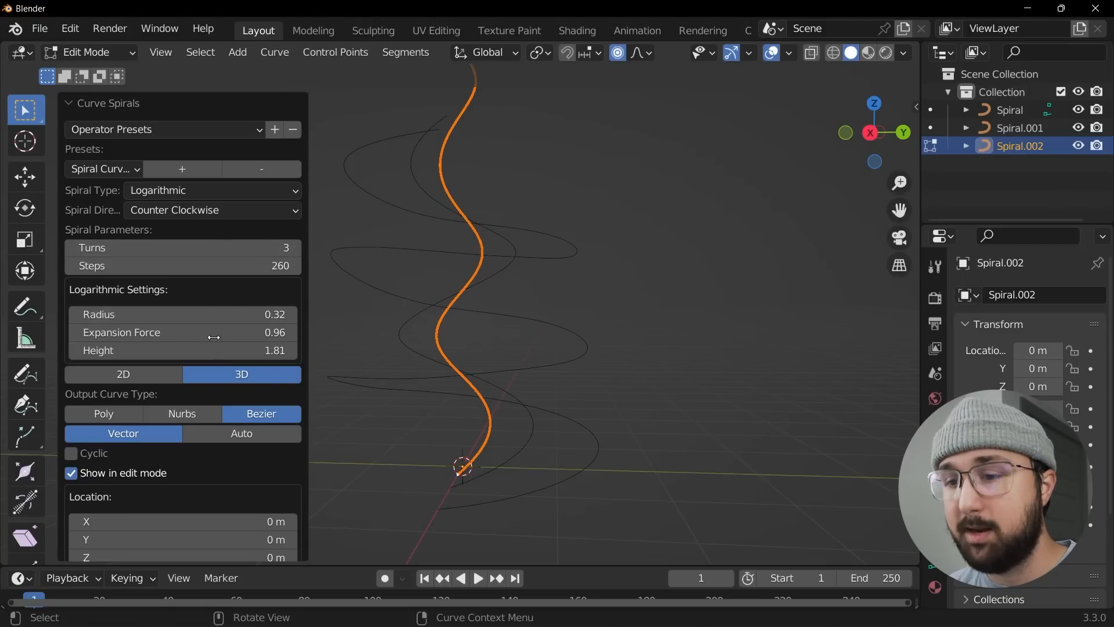
left_click_drag(214, 350, 87, 350)
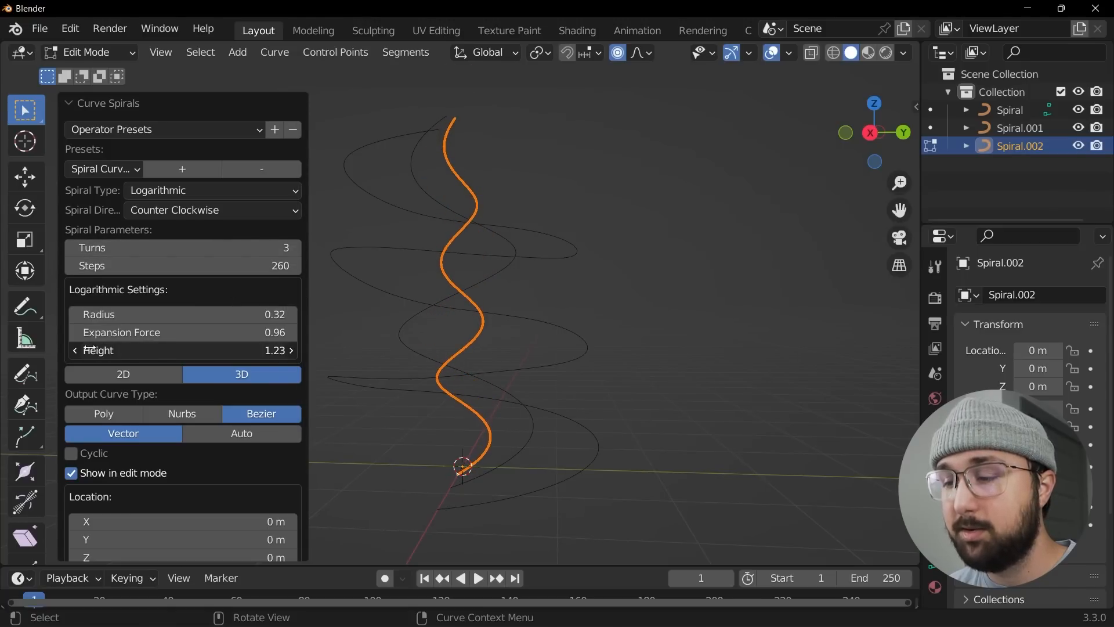
middle_click_drag(704, 255, 584, 262)
left_click_drag(249, 315, 197, 317)
middle_click_drag(627, 244, 760, 294)
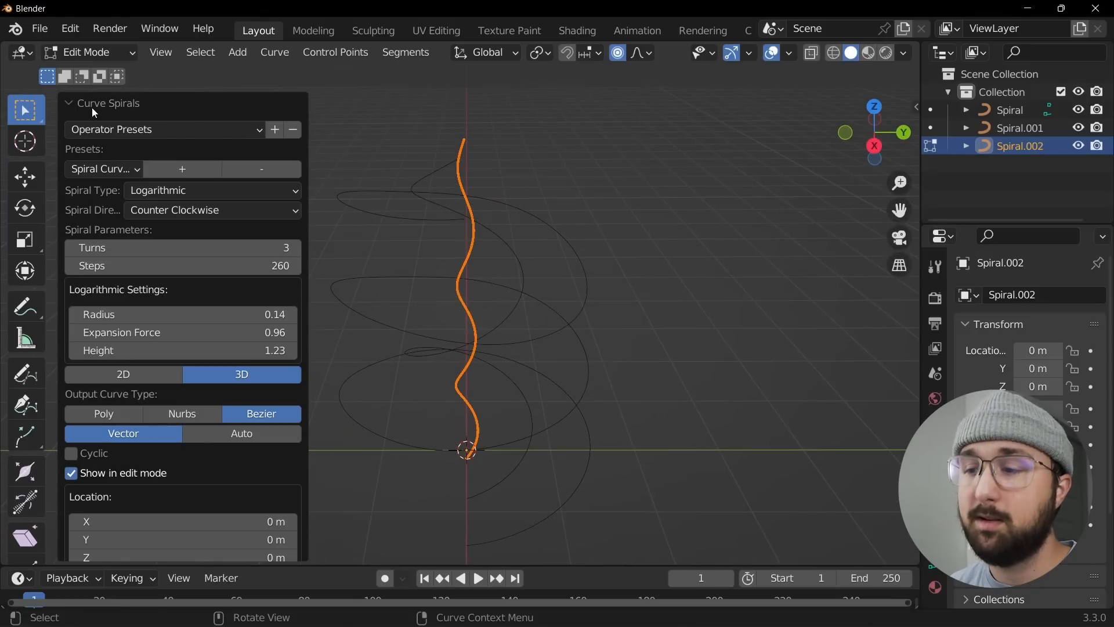
key("Tab")
left_click(591, 453)
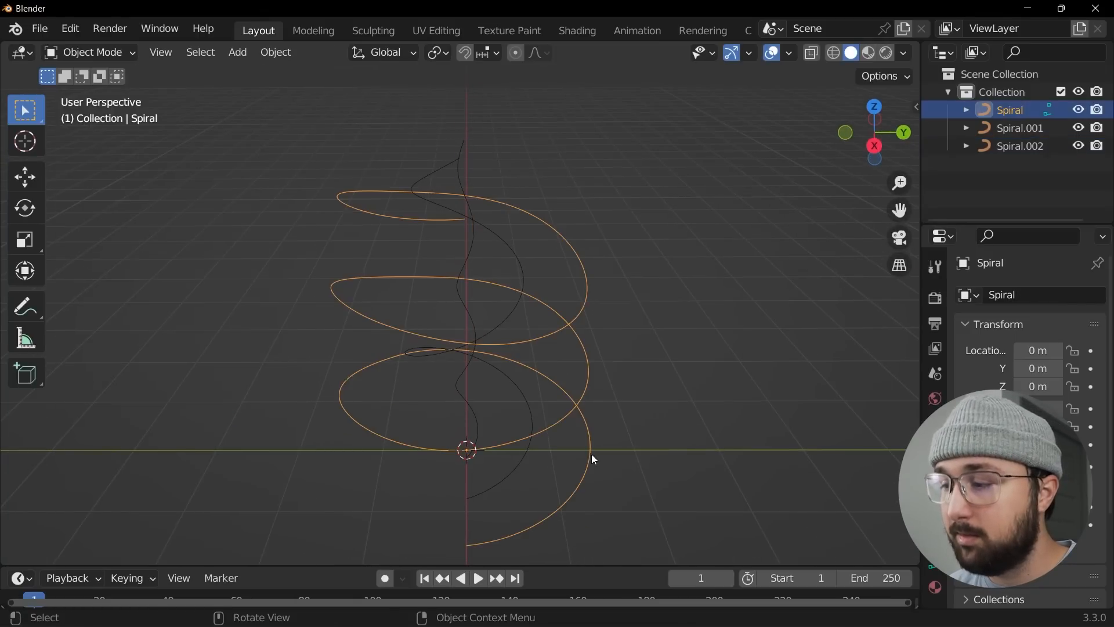
scroll(524, 394, "down", 3)
scroll(507, 354, "up", 4)
middle_click_drag(524, 393, 545, 352)
key("Tab")
key("Tab")
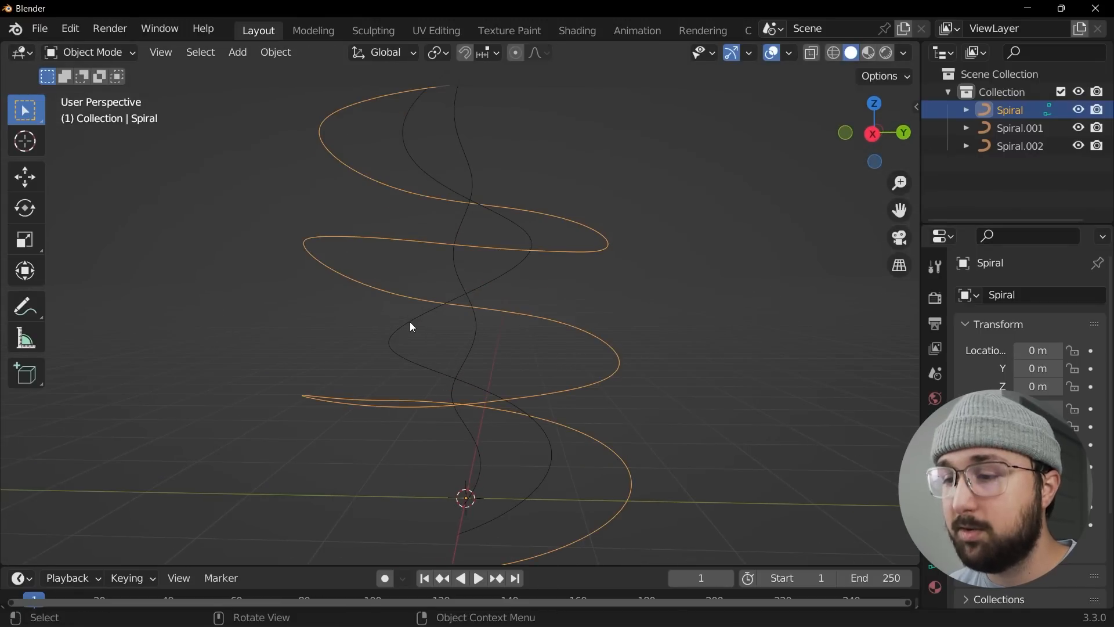
Pull a point on the second spiral's middle bend outward and slightly down with smooth proportional falloff
left_click(407, 326)
key("Tab")
left_click(391, 339)
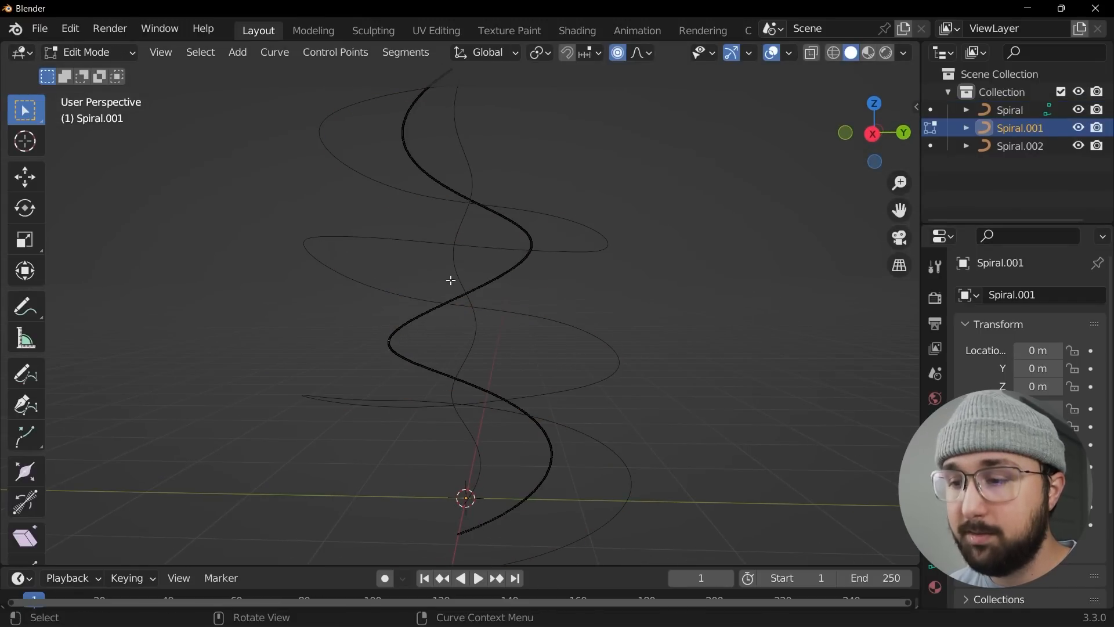
key("g")
scroll(422, 288, "down", 1)
scroll(422, 286, "up", 7)
left_click(416, 302)
Raise the second spiral's next bend by about 0.13 m with 1.1 m proportional falloff, nudge the bend above it, and return to Object Mode
left_click_drag(531, 244, 547, 226)
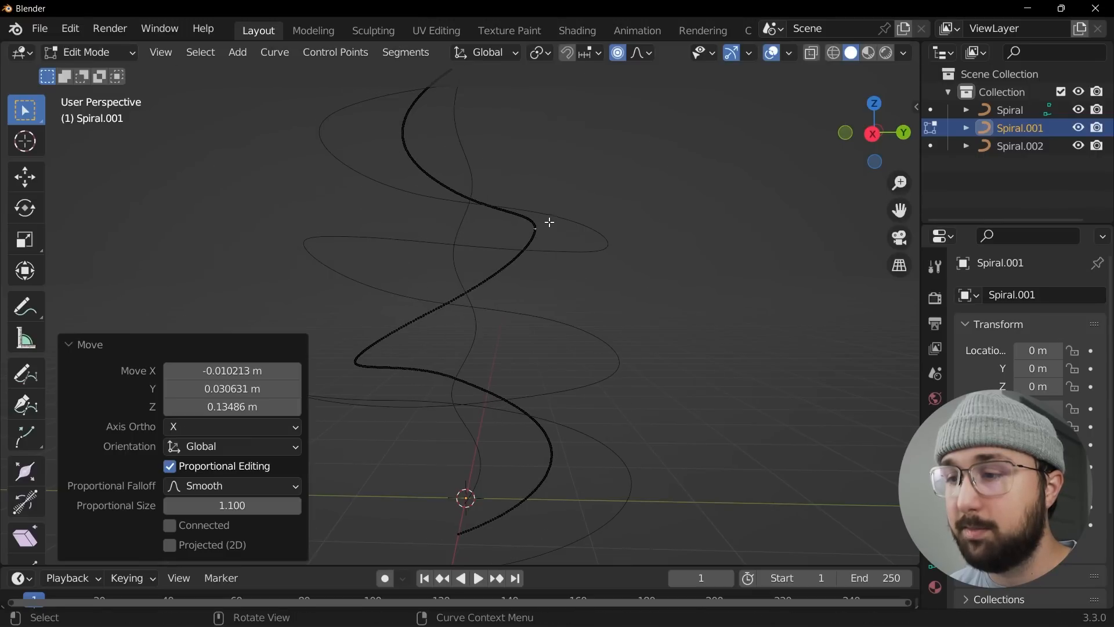
left_click(434, 152)
key("g")
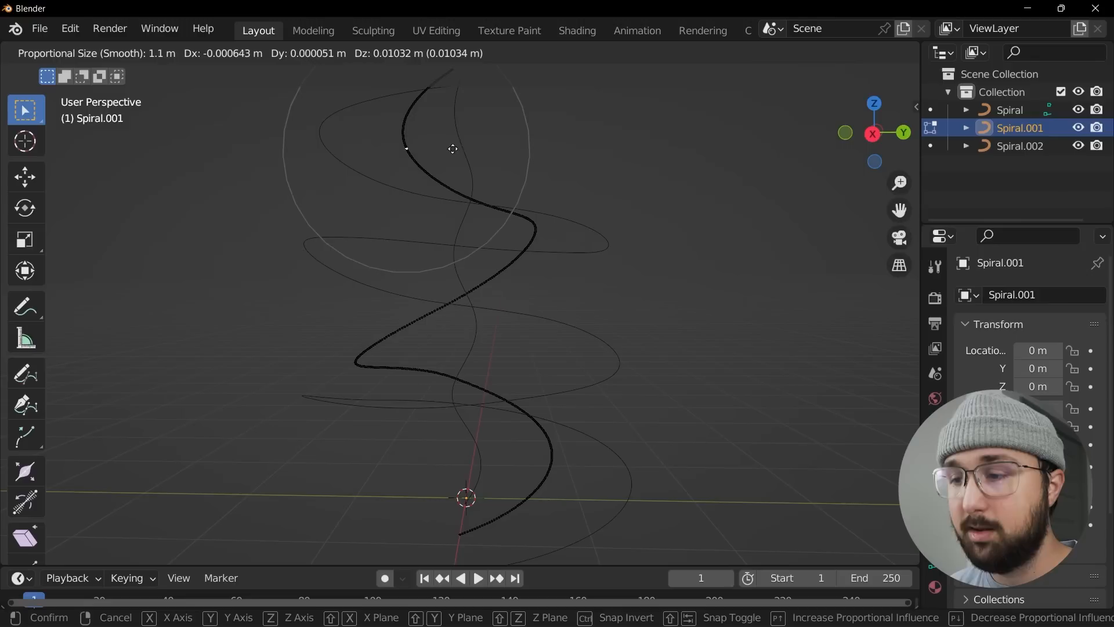
left_click(426, 146)
key("Tab")
Give the outer spiral a round bevel depth in its curve geometry so it becomes a thin tube
middle_click_drag(508, 183, 470, 179)
scroll(481, 199, "down", 3)
key("grave")
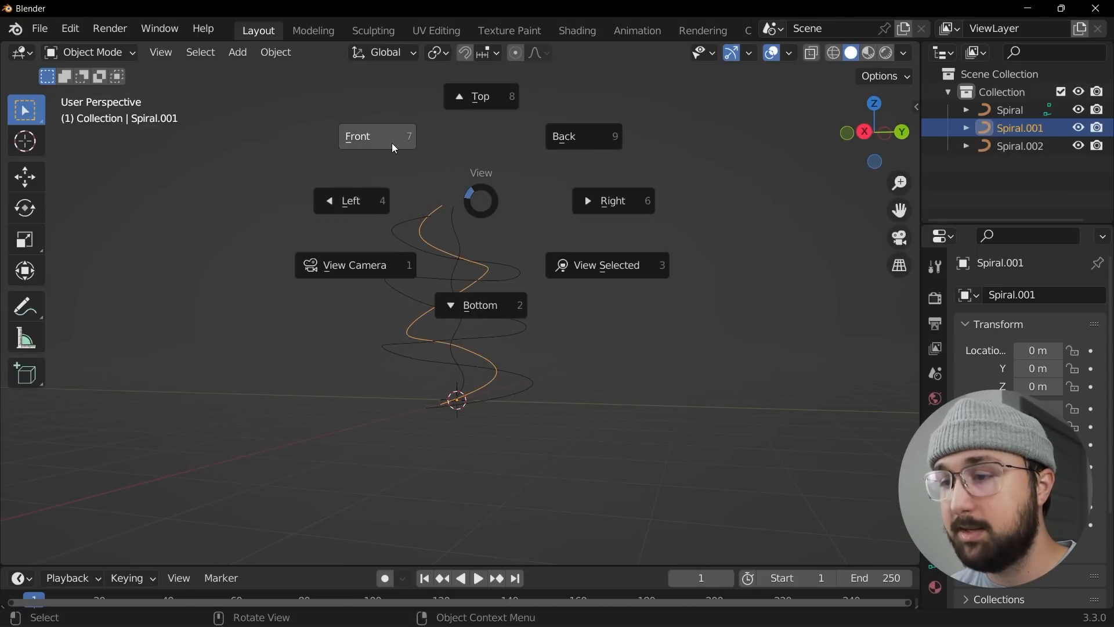
left_click(393, 148)
scroll(489, 253, "up", 4)
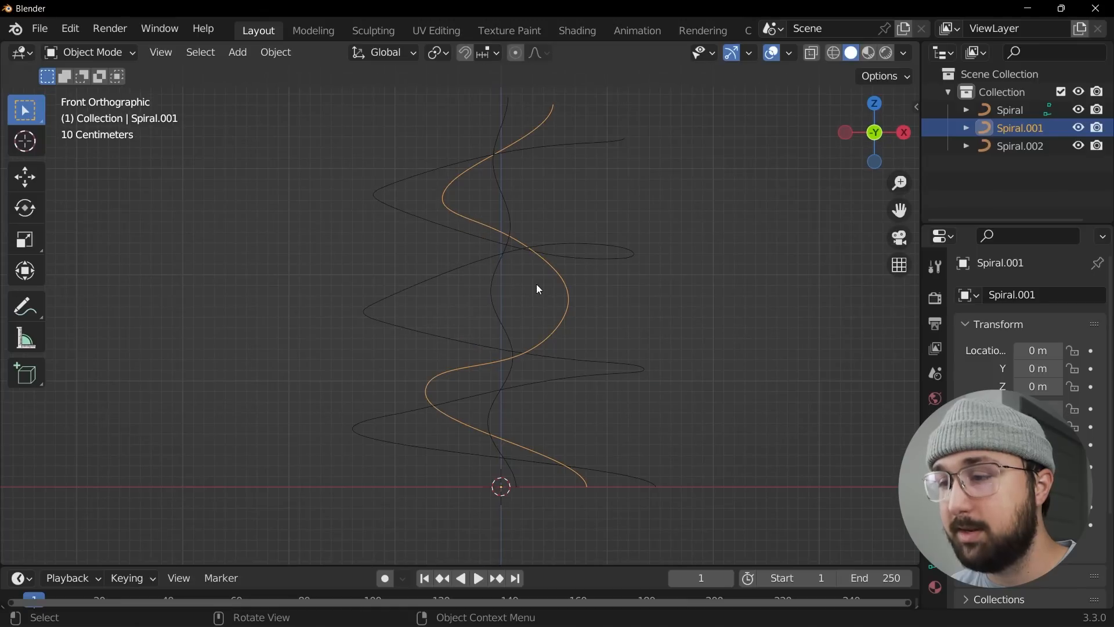
middle_click_drag(538, 287, 577, 316)
left_click(624, 357)
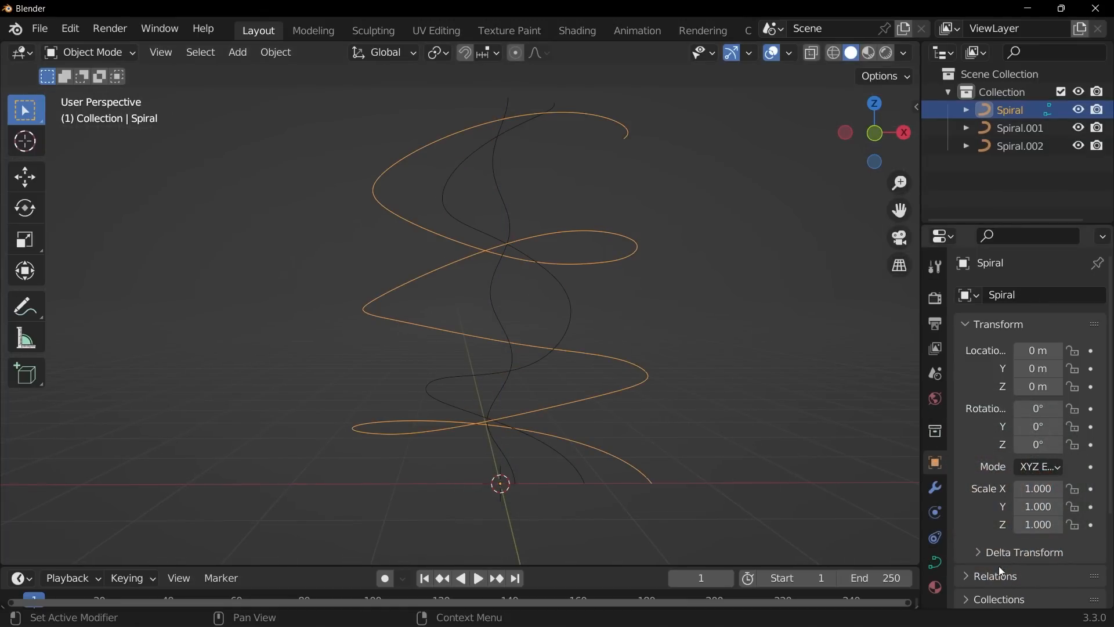
left_click(936, 563)
scroll(996, 480, "down", 6)
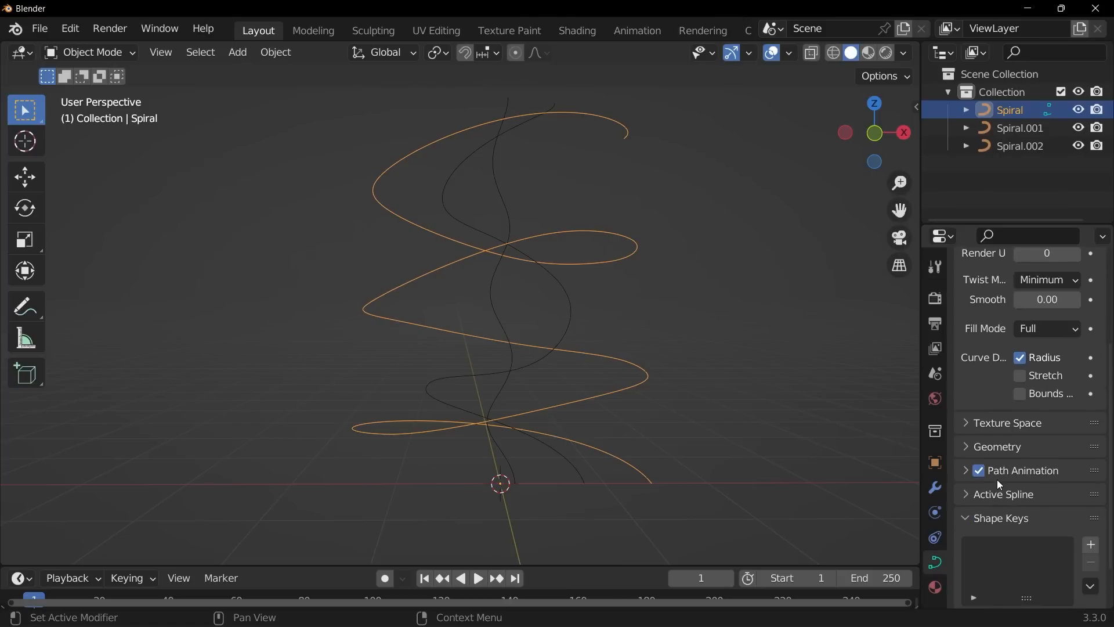
left_click(989, 389)
scroll(1004, 441, "down", 5)
left_click_drag(1044, 437, 1073, 436)
Set the round bevel depth to about 0.039 m on the second spiral and about 0.028 m on the innermost one
middle_click_drag(644, 441, 812, 415)
left_click(567, 353)
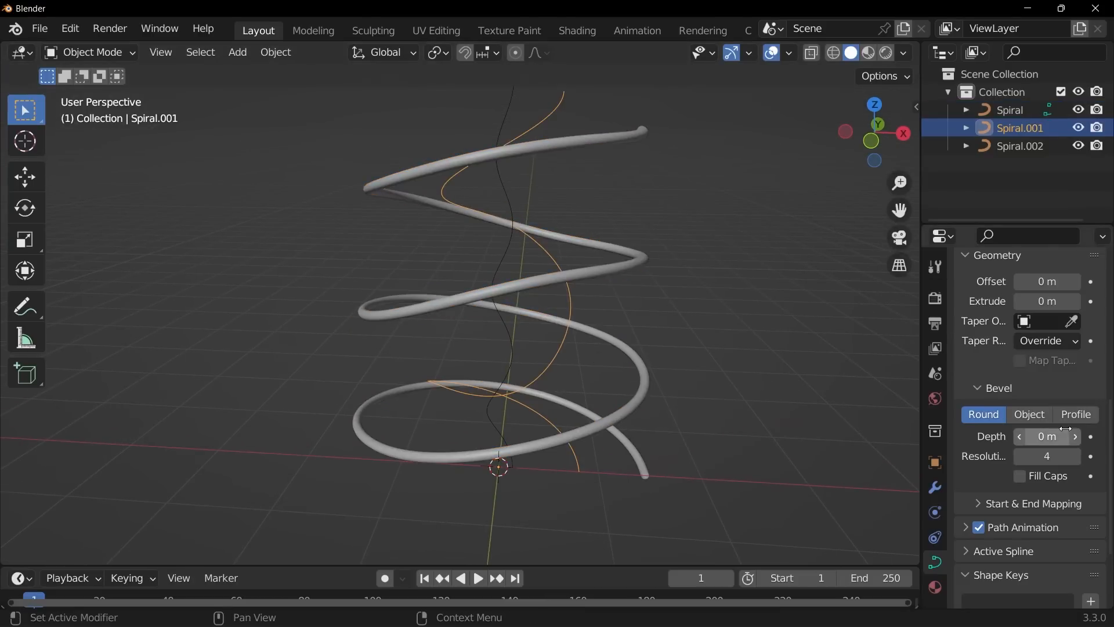
left_click_drag(1056, 437, 1067, 437)
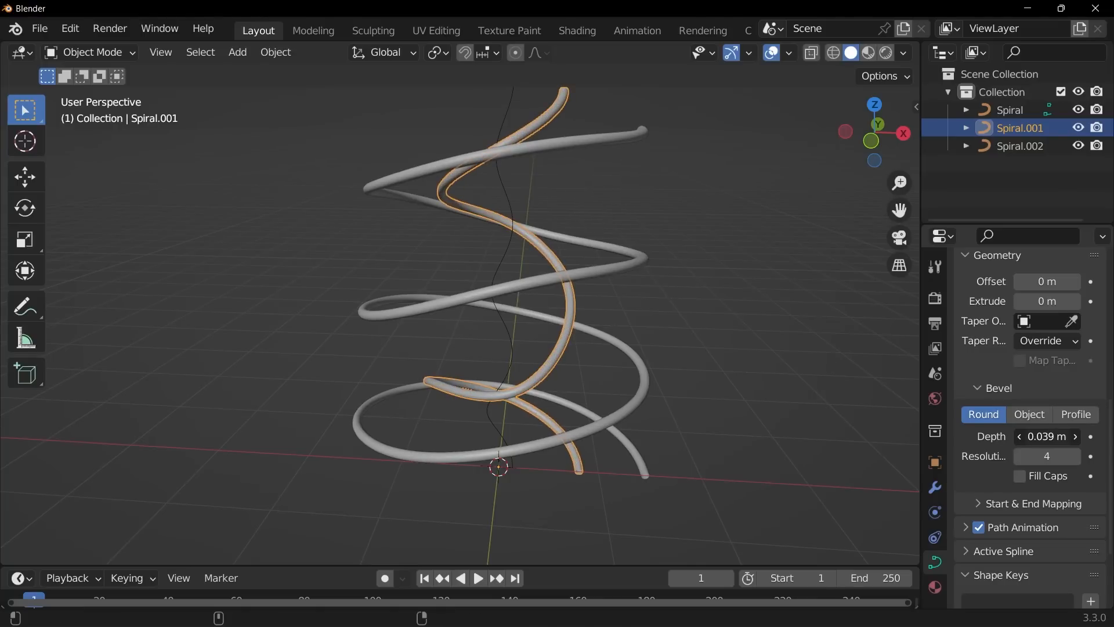
left_click(516, 349)
left_click_drag(1046, 436, 1060, 436)
middle_click_drag(759, 296, 1055, 412)
left_click_drag(1046, 437, 1039, 437)
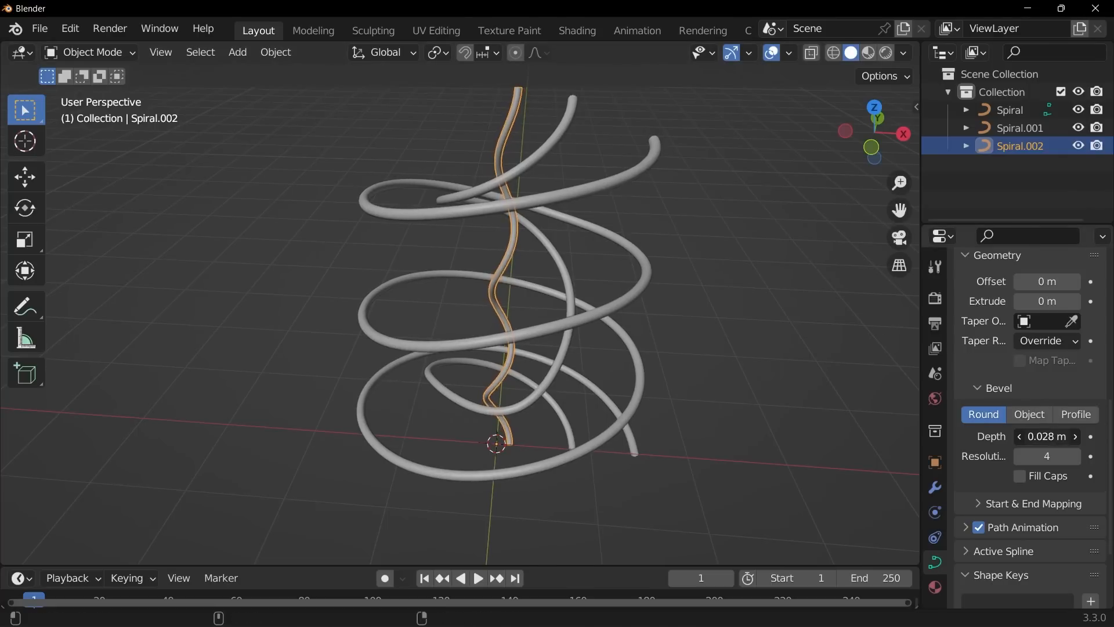
left_click(732, 312)
Add a UV sphere with 32 segments, 16 rings and a 1 m radius at the origin
middle_click_drag(733, 312, 582, 352)
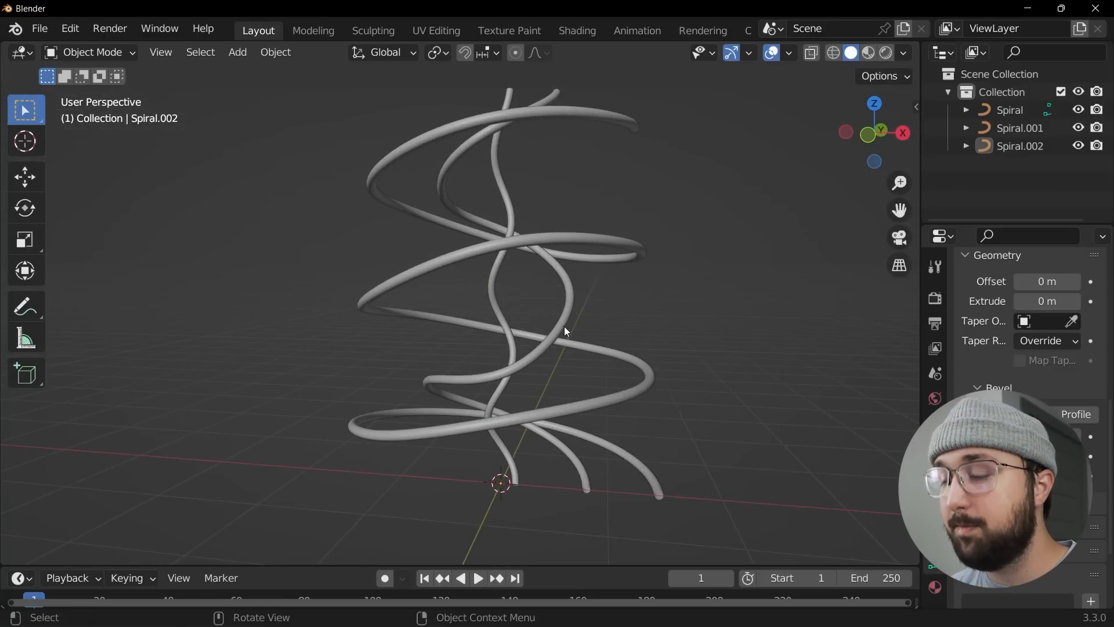
middle_click_drag(714, 280, 732, 285)
key("shift+a")
mouse_move(730, 263)
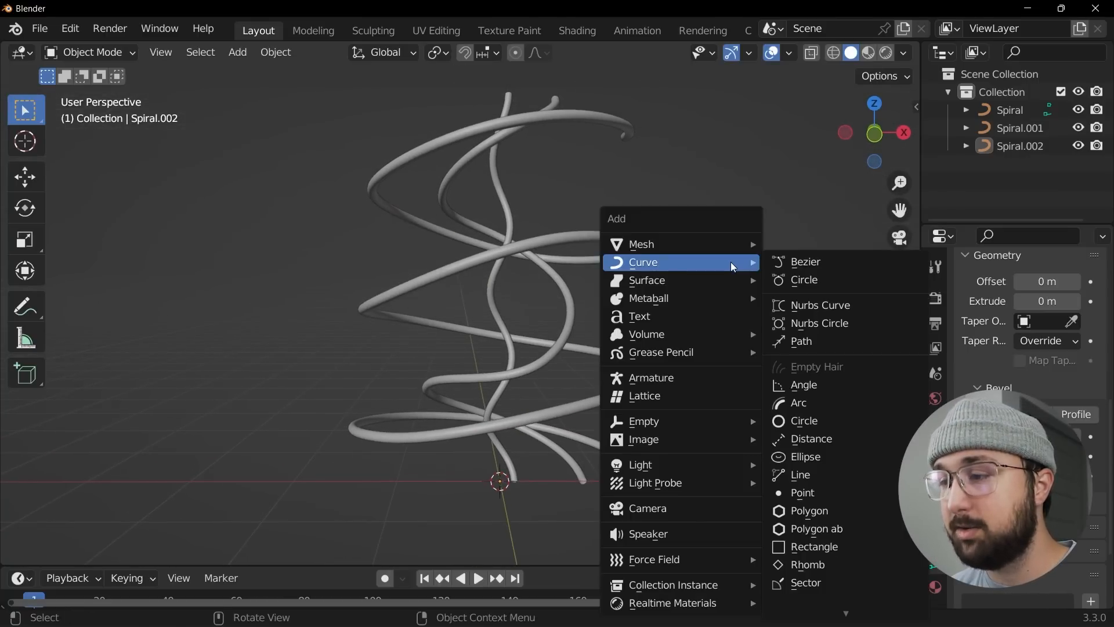
mouse_move(702, 242)
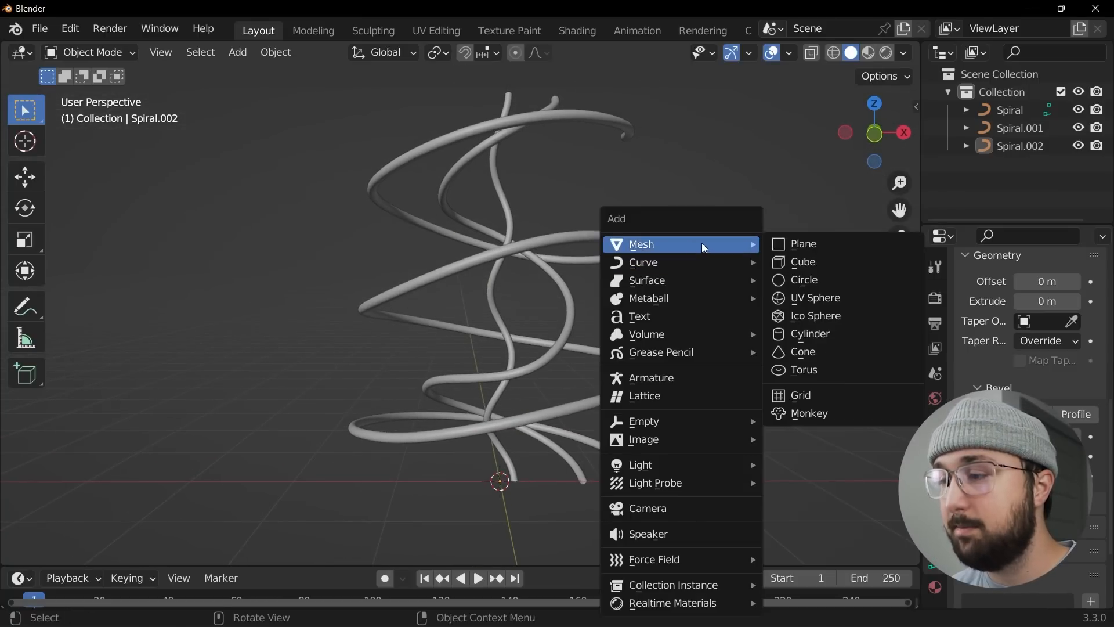
left_click(826, 299)
Open the sphere for mesh editing in face select mode
middle_click_drag(656, 413, 642, 282)
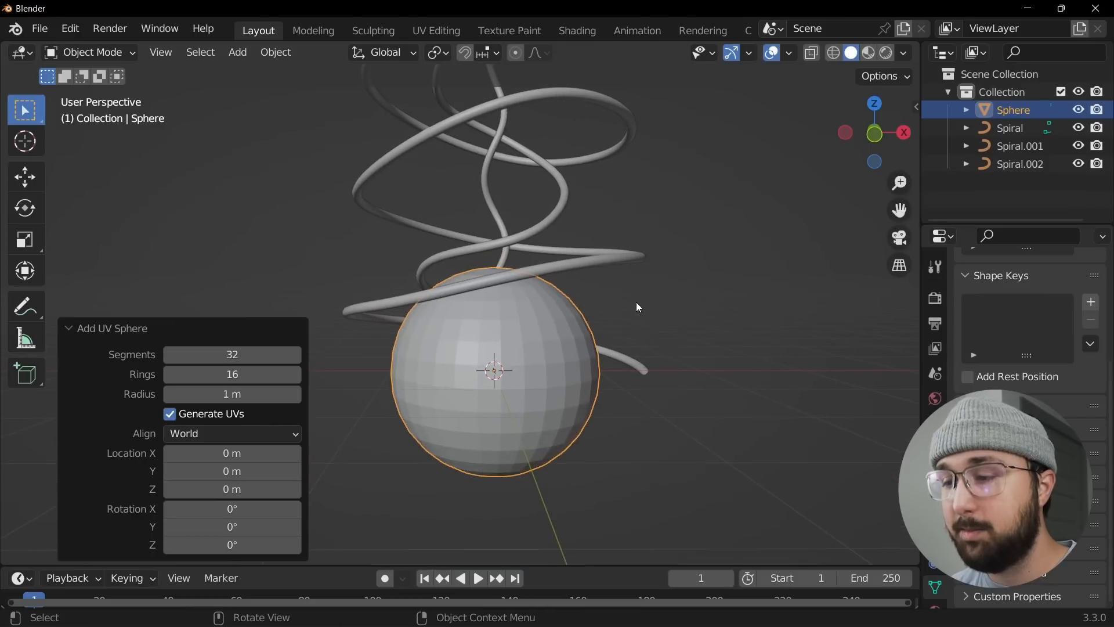
key("Tab")
scroll(636, 302, "up", 4)
left_click(187, 54)
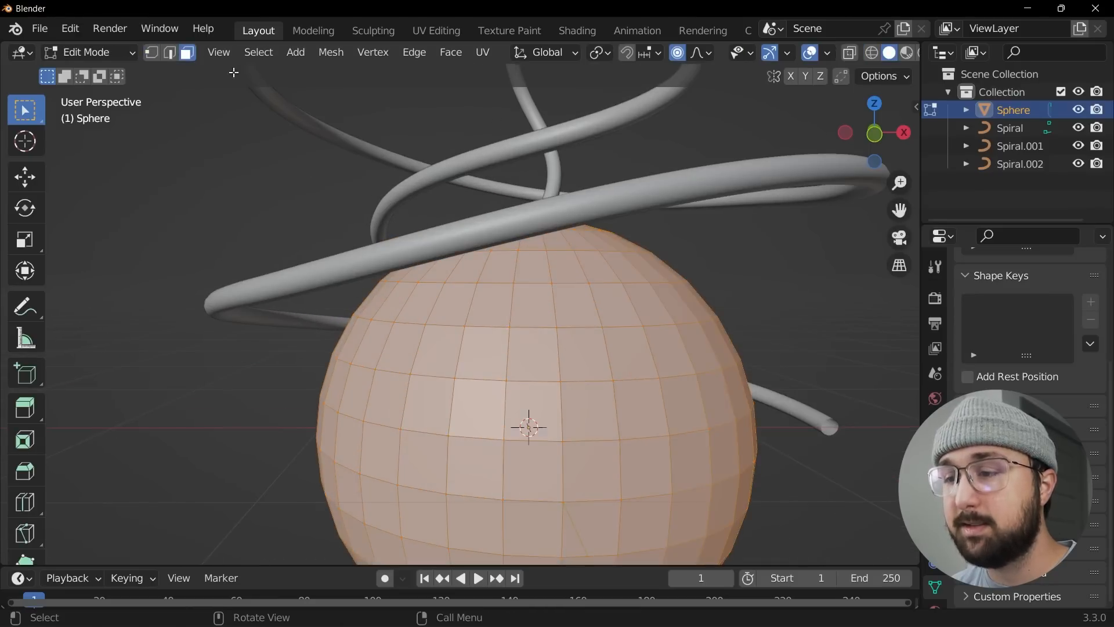
middle_click_drag(586, 191, 593, 299)
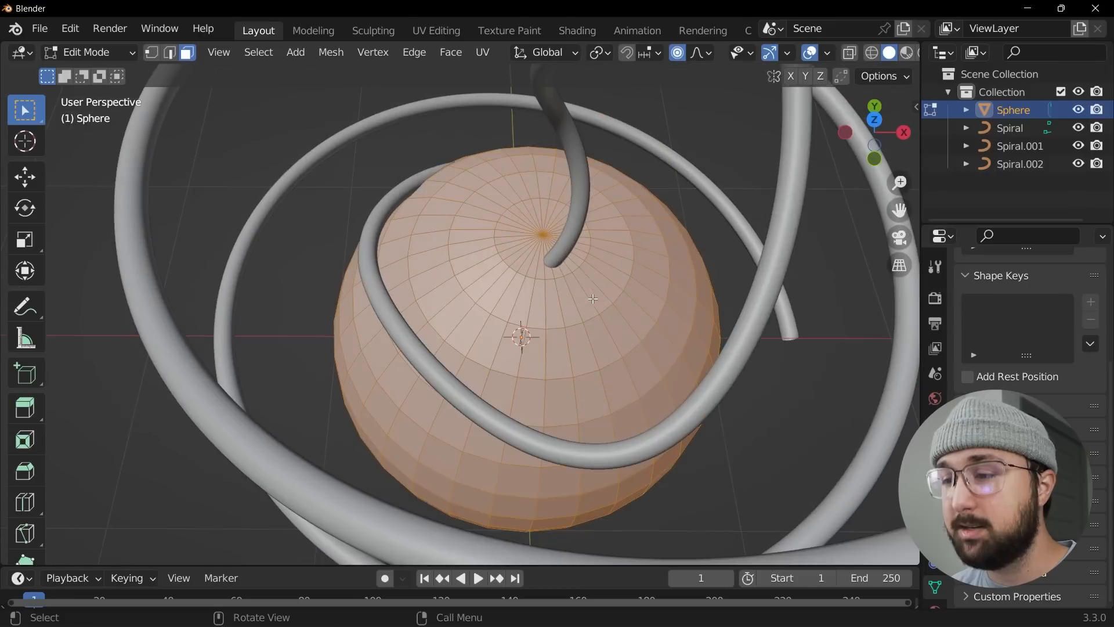
Circle-select the three rings of faces around the sphere's top pole and delete the faces
left_click(557, 284)
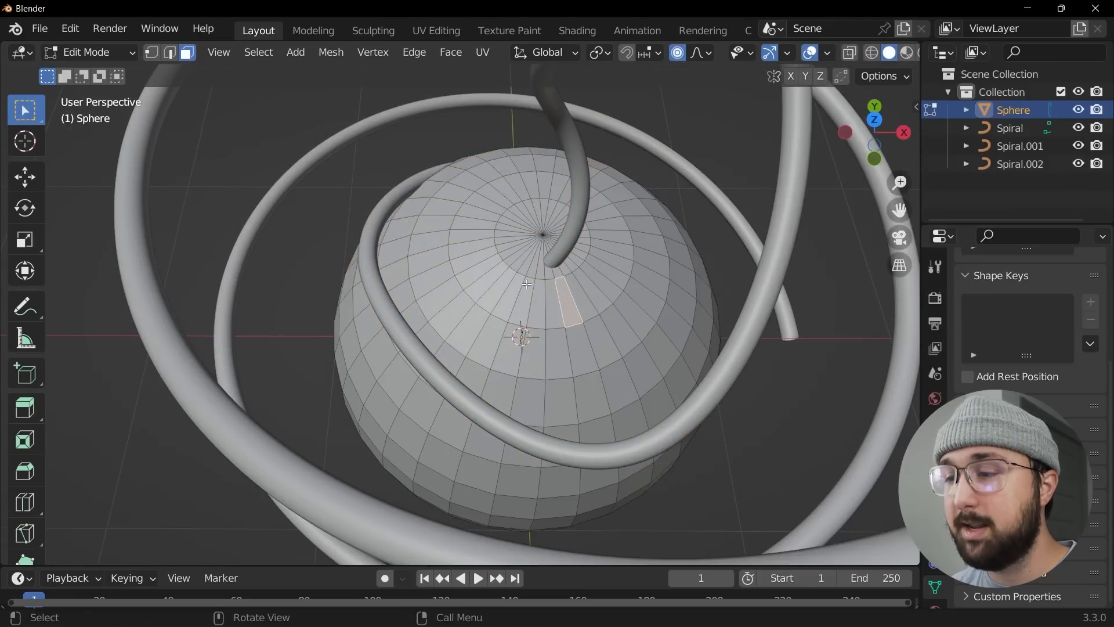
key("c")
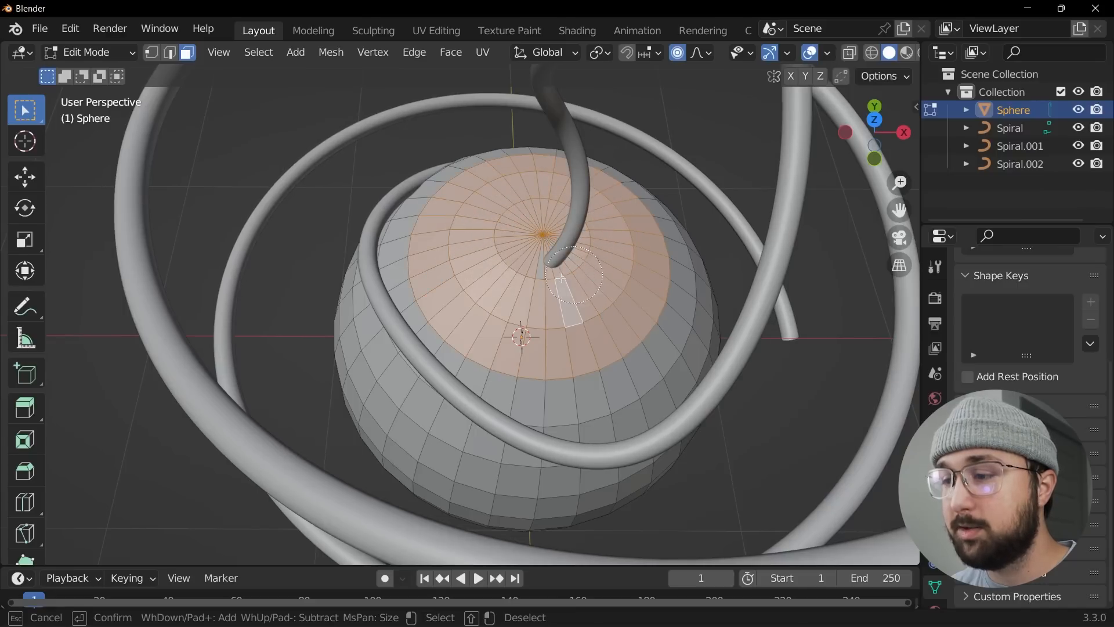
left_click_drag(561, 278, 550, 277)
key("Escape")
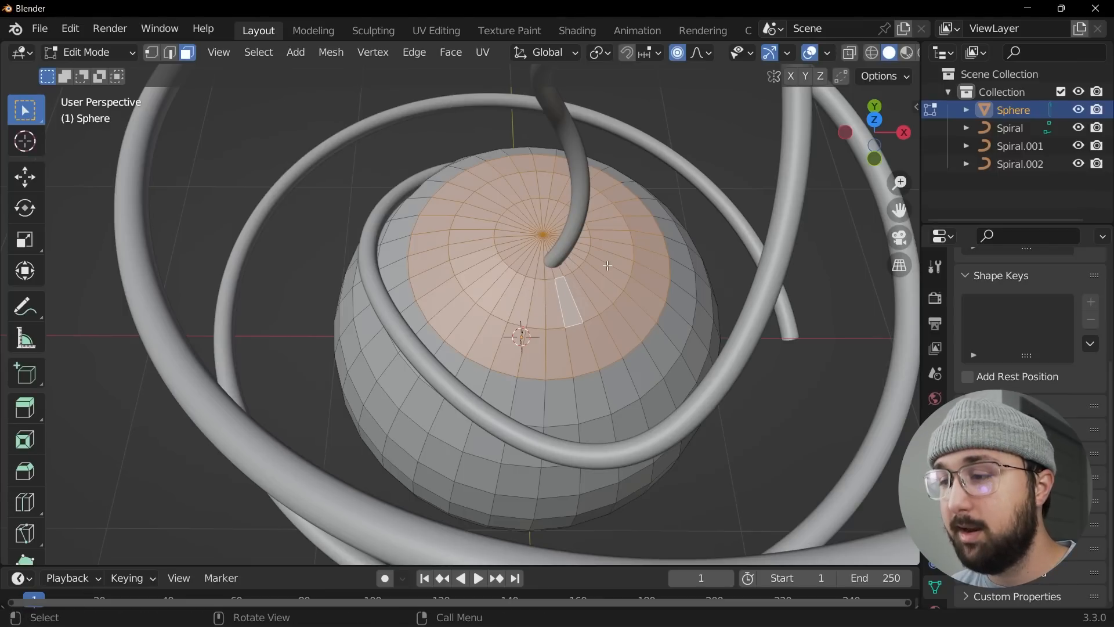
key("c")
key("Escape")
key("c")
key("Escape")
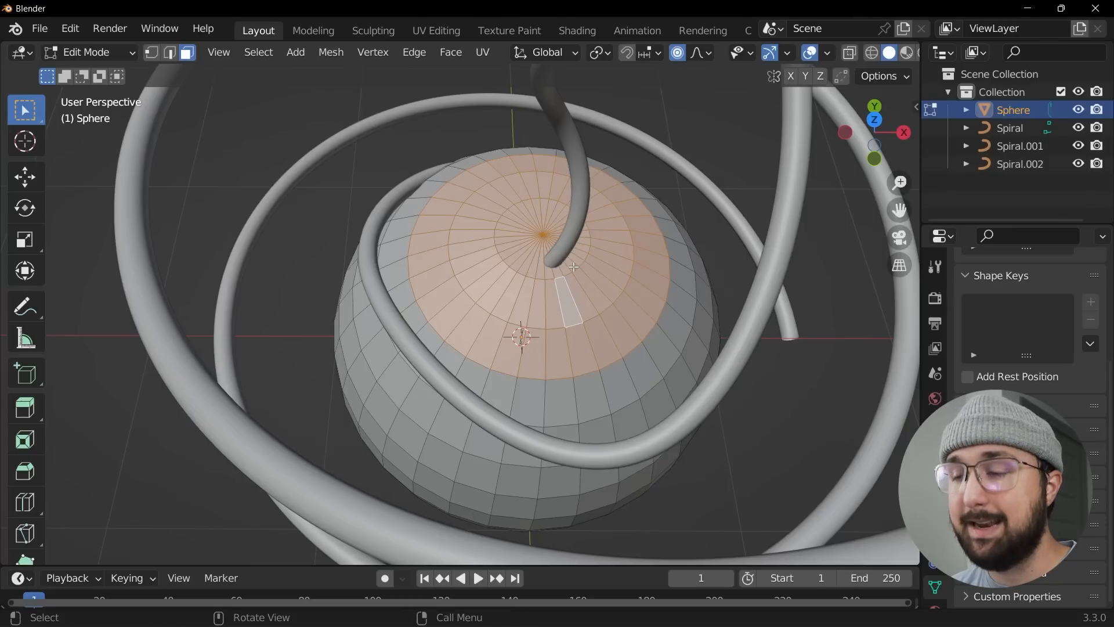
key("x")
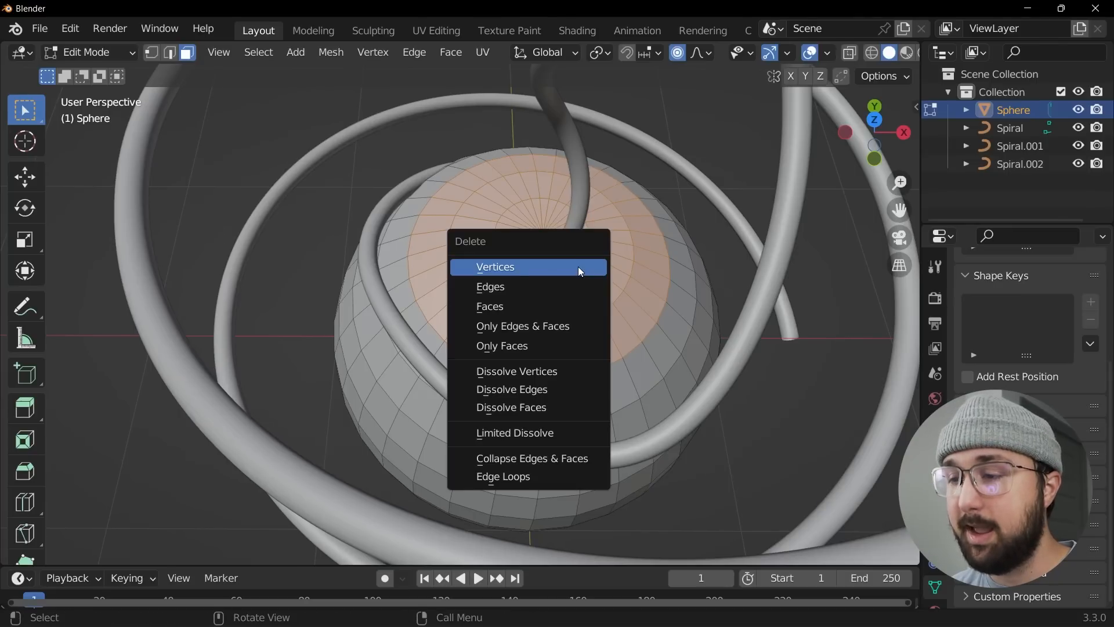
left_click(501, 307)
Circle-select the three rings of faces around the sphere's bottom pole, delete the faces and return to Object Mode
middle_click_drag(628, 348, 543, 359)
key("c")
key("Escape")
key("c")
left_click(543, 359)
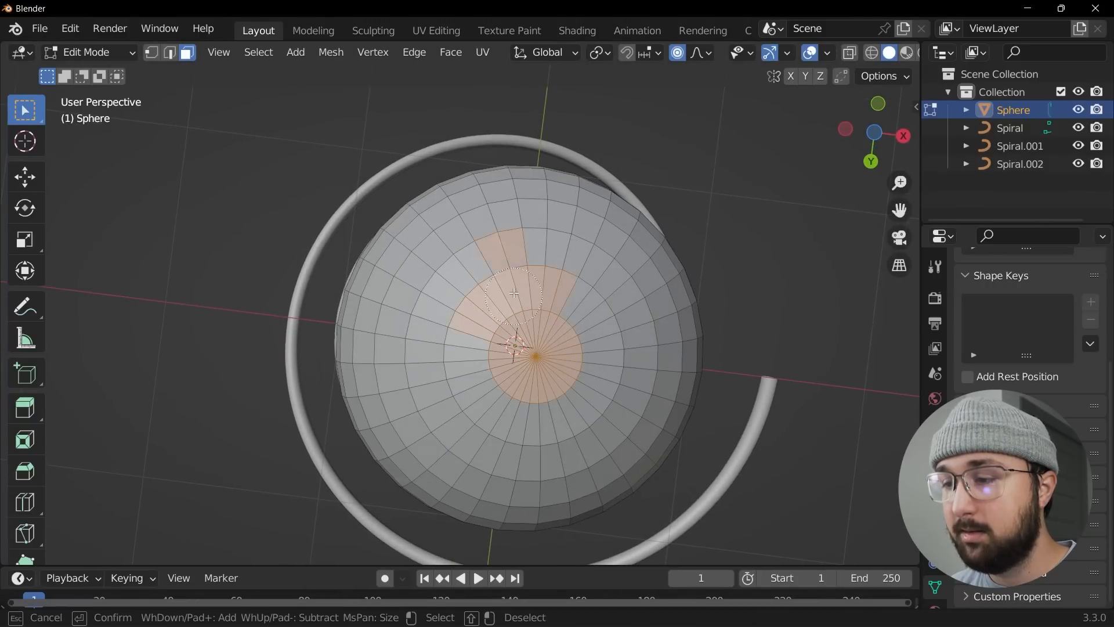
mouse_move(468, 377)
left_mouse_down()
mouse_move(525, 443)
mouse_move(598, 433)
mouse_move(630, 348)
mouse_move(588, 319)
left_mouse_up()
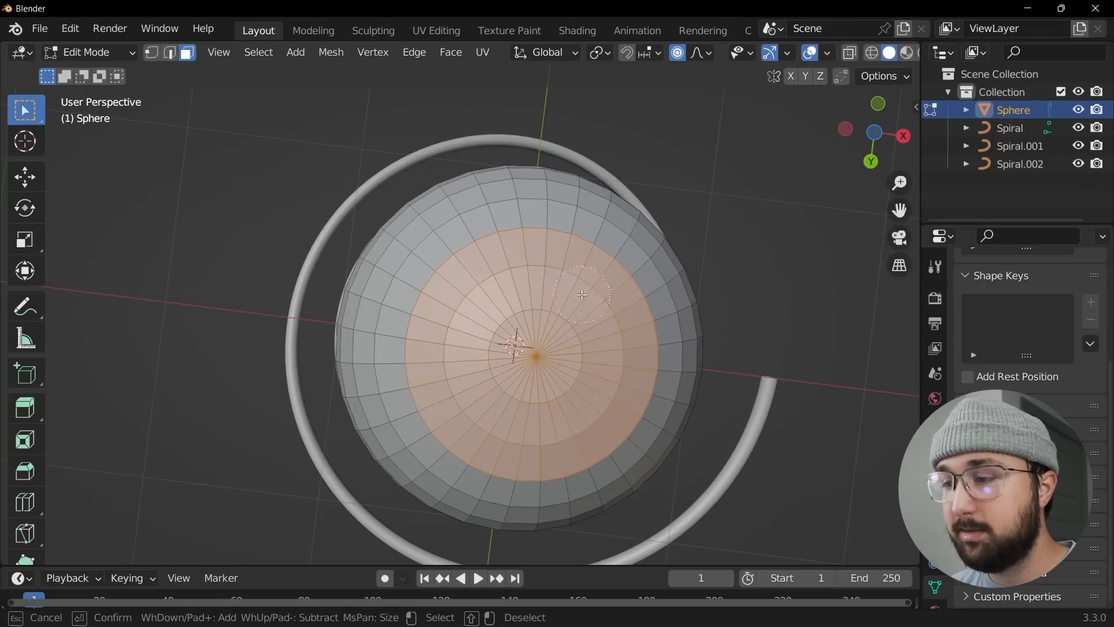
key("Escape")
key("x")
left_click(556, 360)
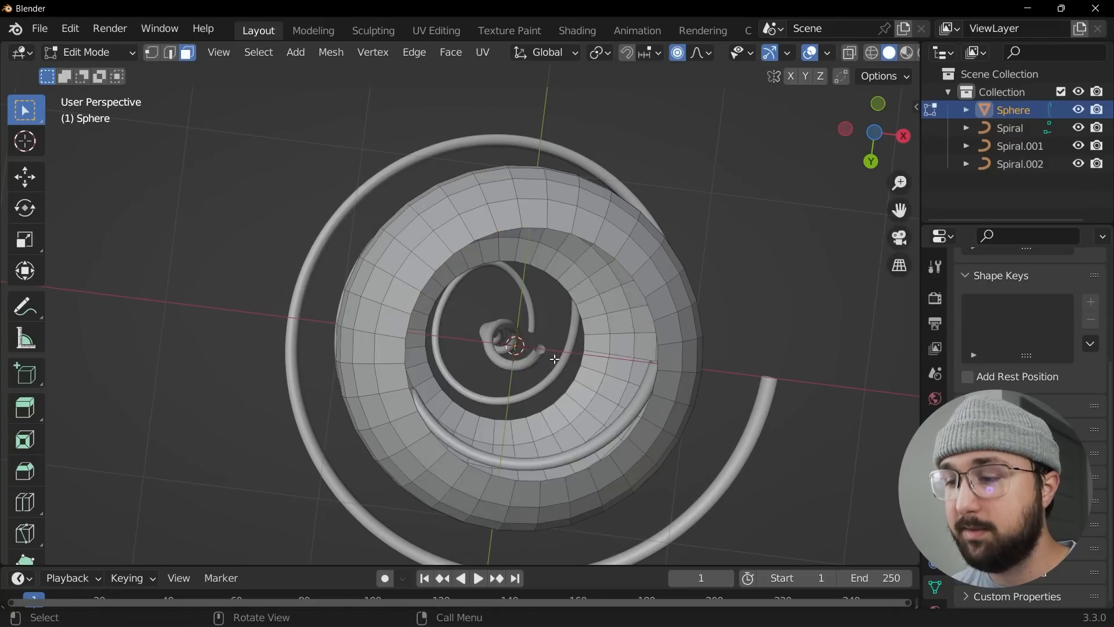
key("Tab")
Subdivide all remaining faces of the sphere with 1 cut and a smoothness of 1
middle_click_drag(599, 311, 600, 430)
key("Tab")
key("a")
right_click(600, 429)
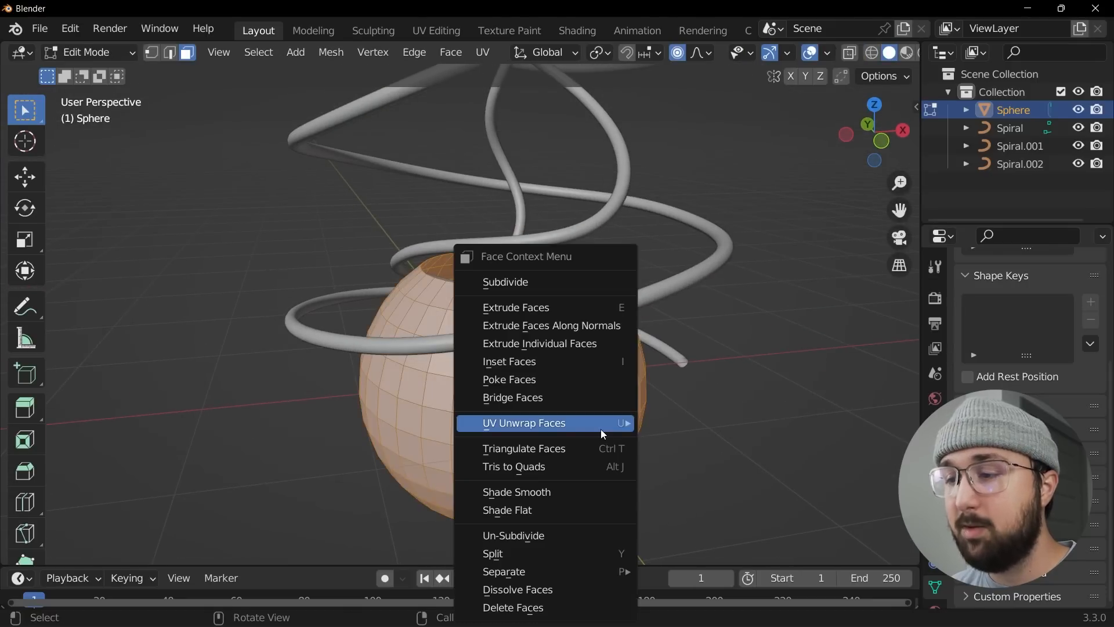
left_click(525, 280)
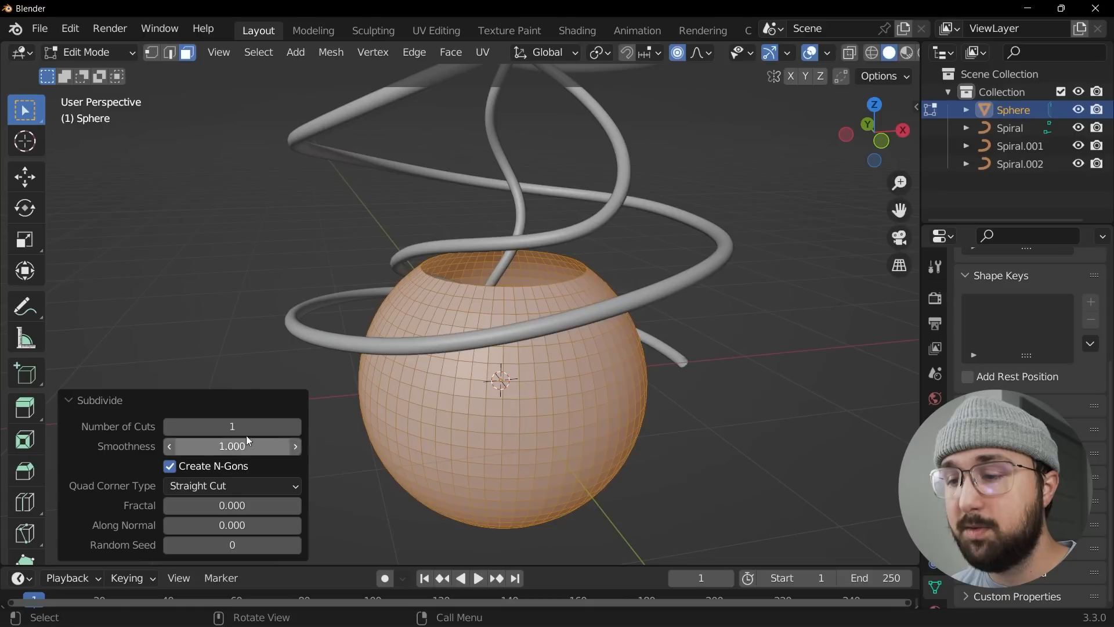
Finish the subdivision settings and return the sphere to Object Mode
left_click(300, 426)
key("Tab")
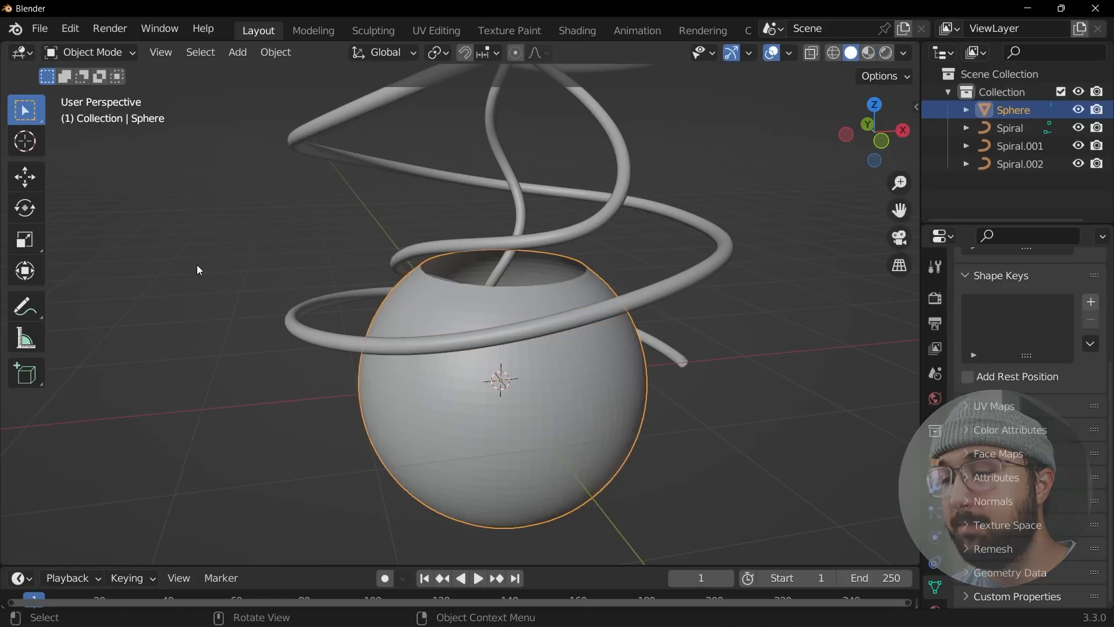
right_click(672, 327)
left_click(672, 326)
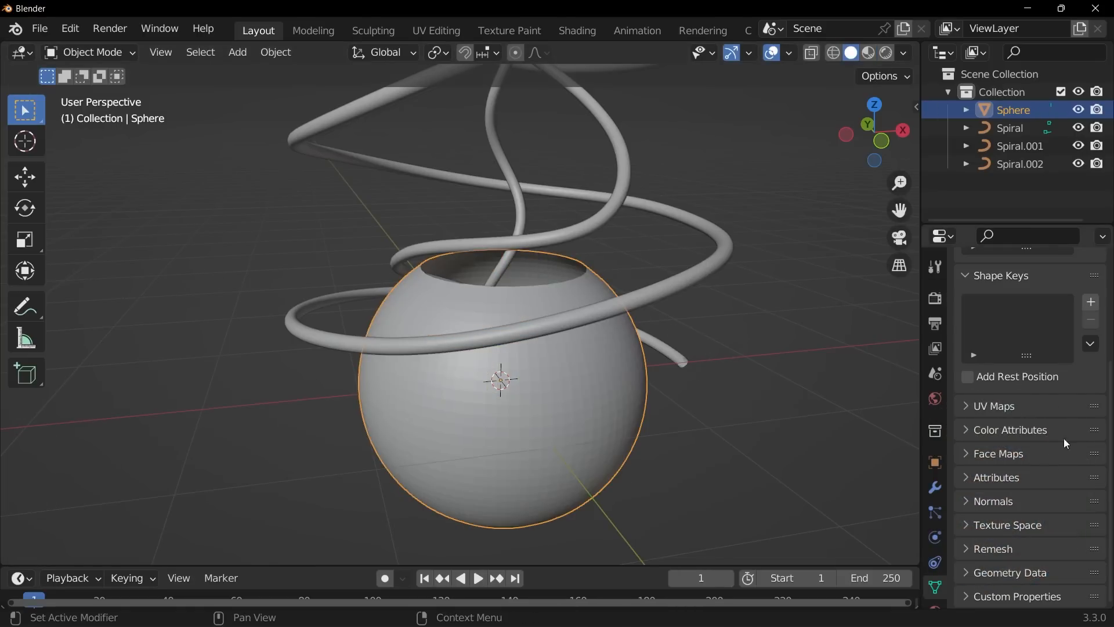
Add a Solidify modifier to the sphere with a thickness of 0.327 m
left_click(936, 489)
left_click(1006, 297)
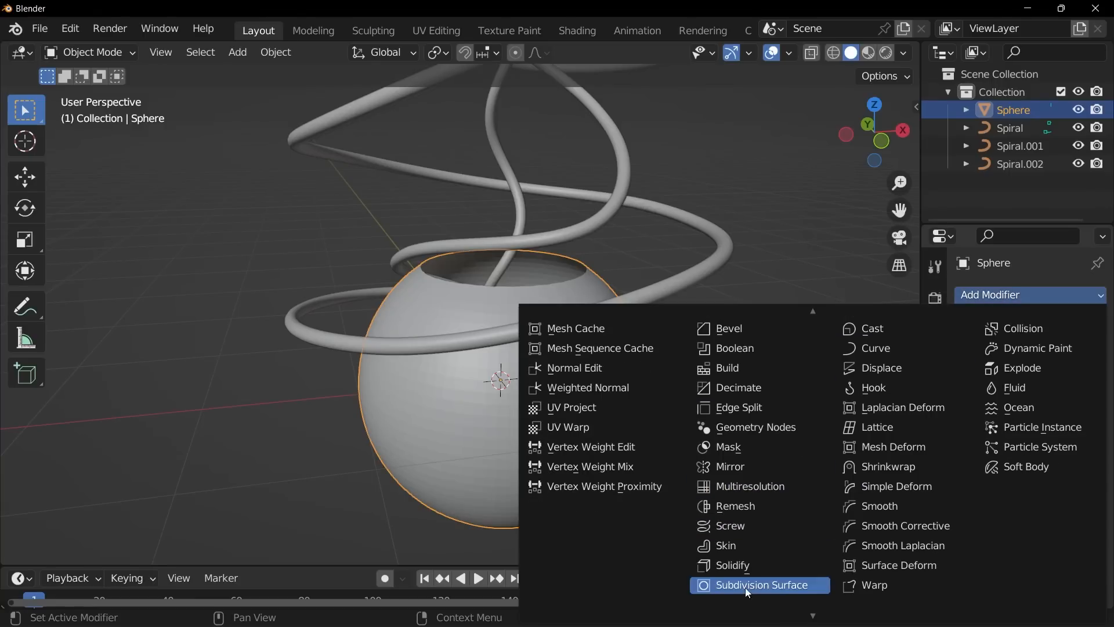
left_click(737, 562)
left_click_drag(1042, 372, 1080, 372)
Add a Bevel modifier to the sphere with 6 segments and an amount of 0.031 m
middle_click_drag(616, 264, 540, 223)
left_click(1073, 295)
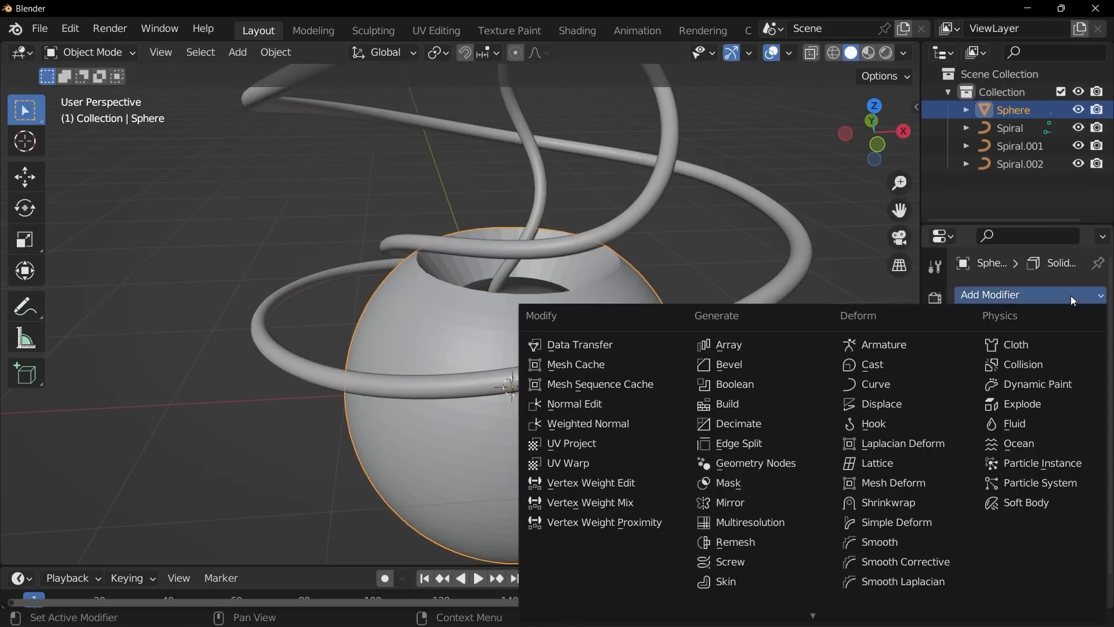
left_click(746, 363)
scroll(668, 370, "up", 4)
scroll(963, 437, "down", 6)
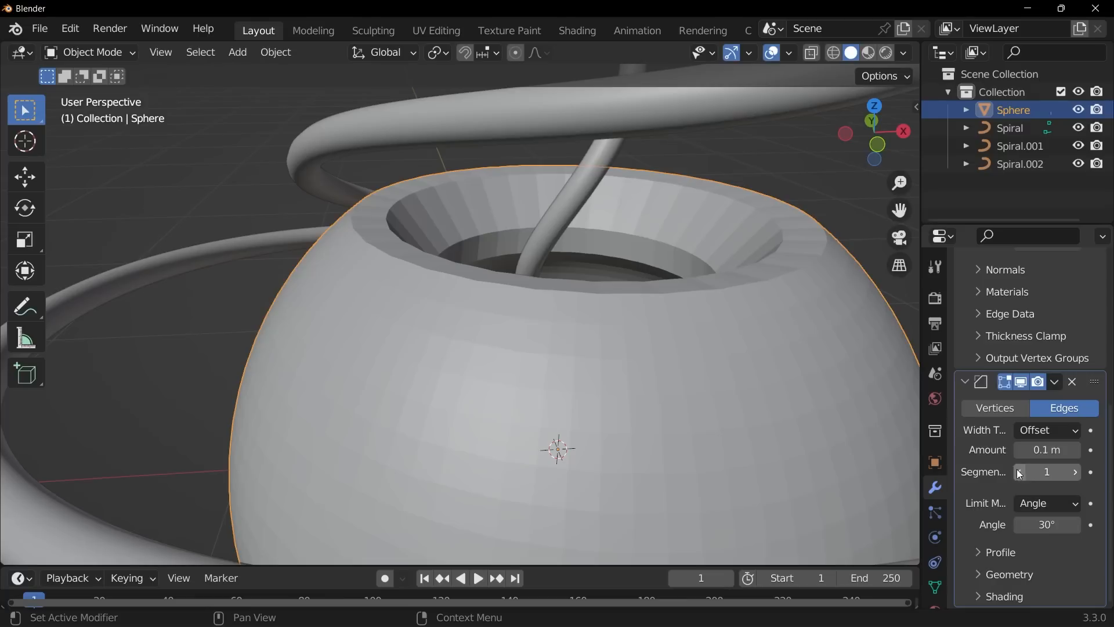
left_click(1076, 474)
left_click(1075, 474)
left_click(1075, 473)
left_click(1075, 474)
left_click(1075, 473)
left_click_drag(1059, 452, 1017, 452)
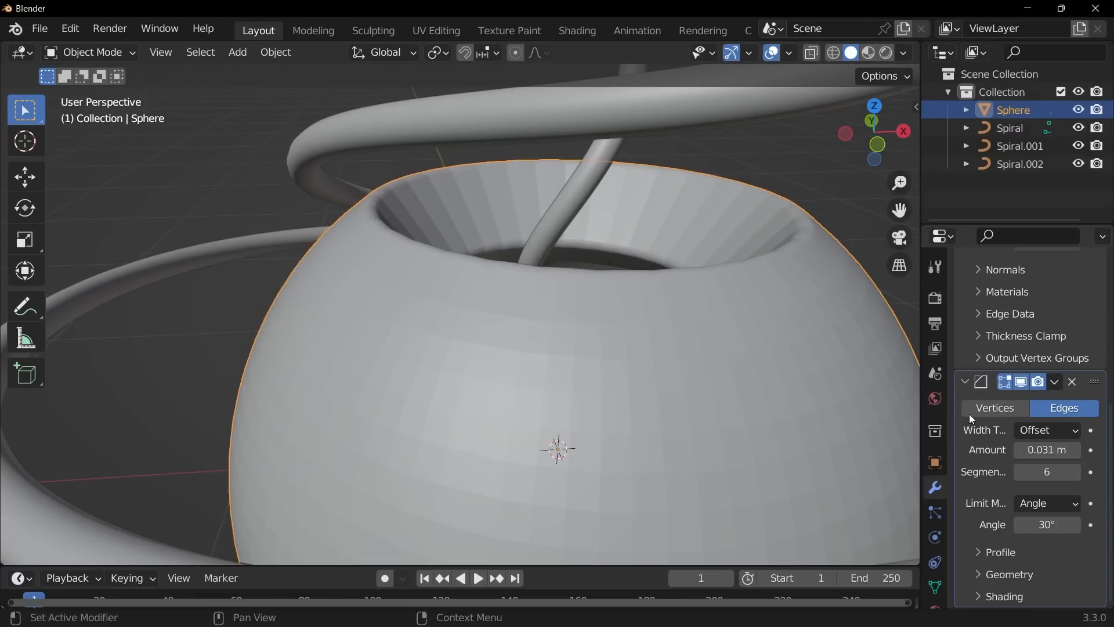
Apply smooth shading to the sphere
scroll(612, 253, "down", 5)
right_click(597, 234)
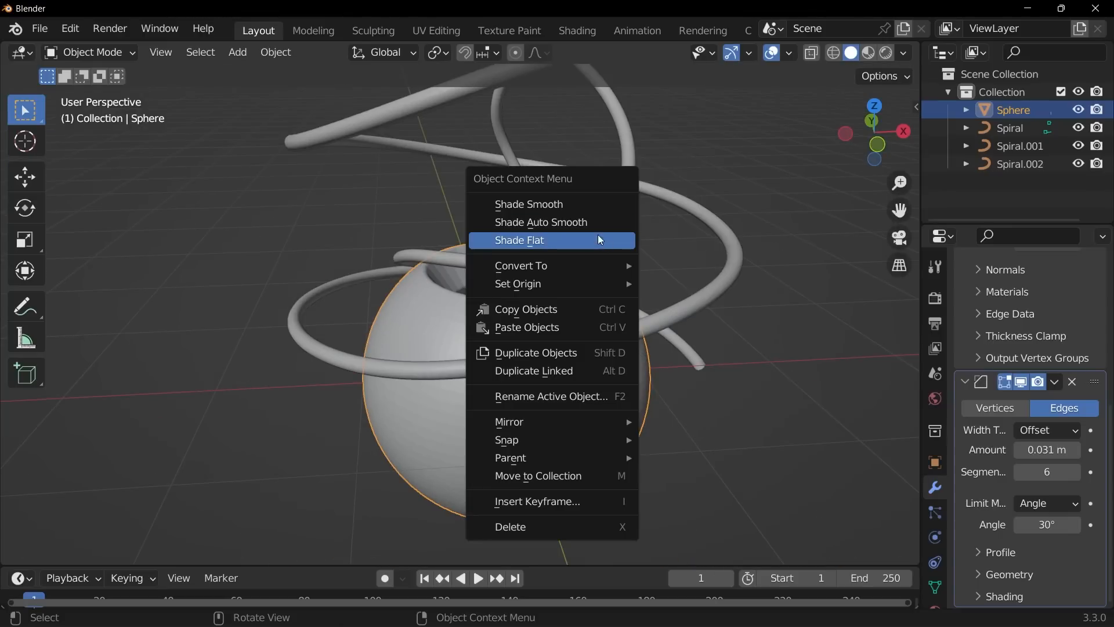
left_click(551, 210)
middle_click_drag(642, 281, 609, 368)
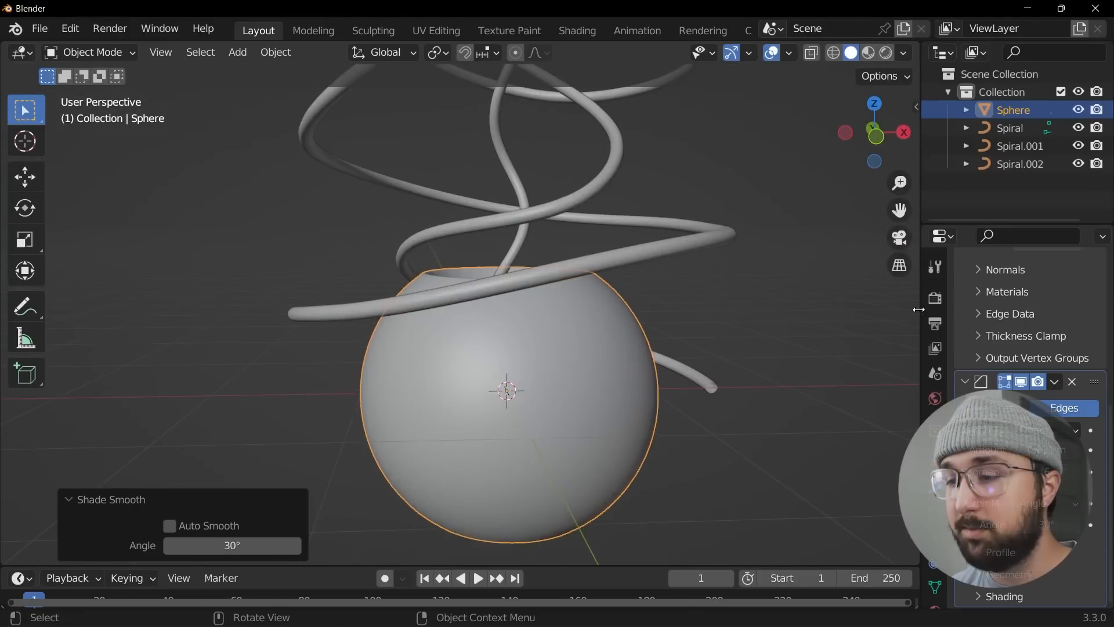
Scale the sphere down to about 0.26 of its size and apply the scale
key("s")
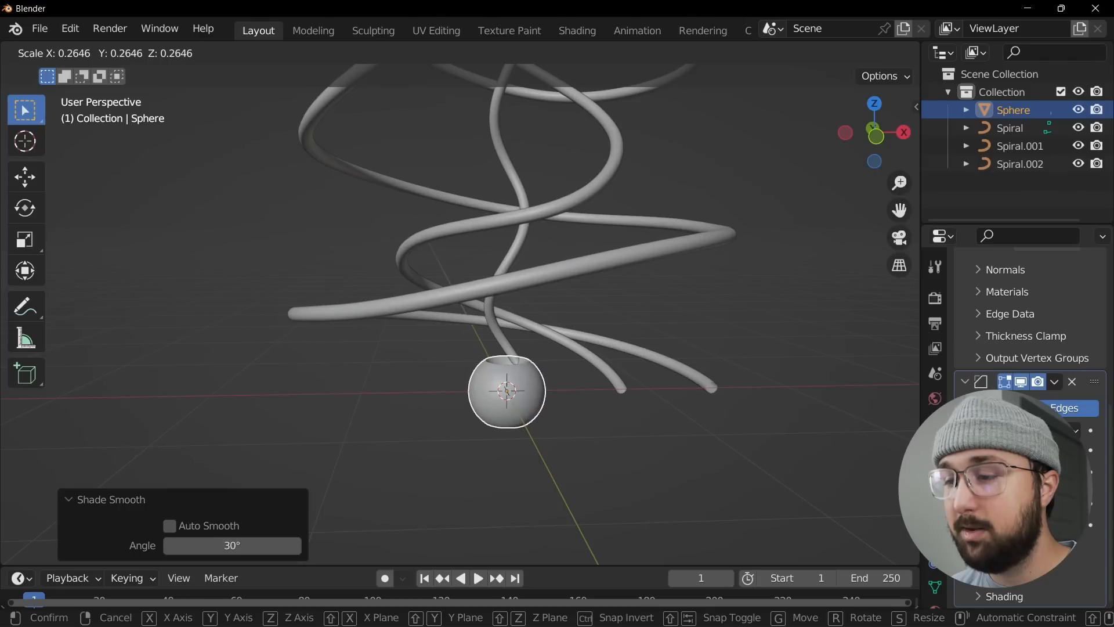
left_click(603, 333)
key("ctrl+a")
left_click(527, 324)
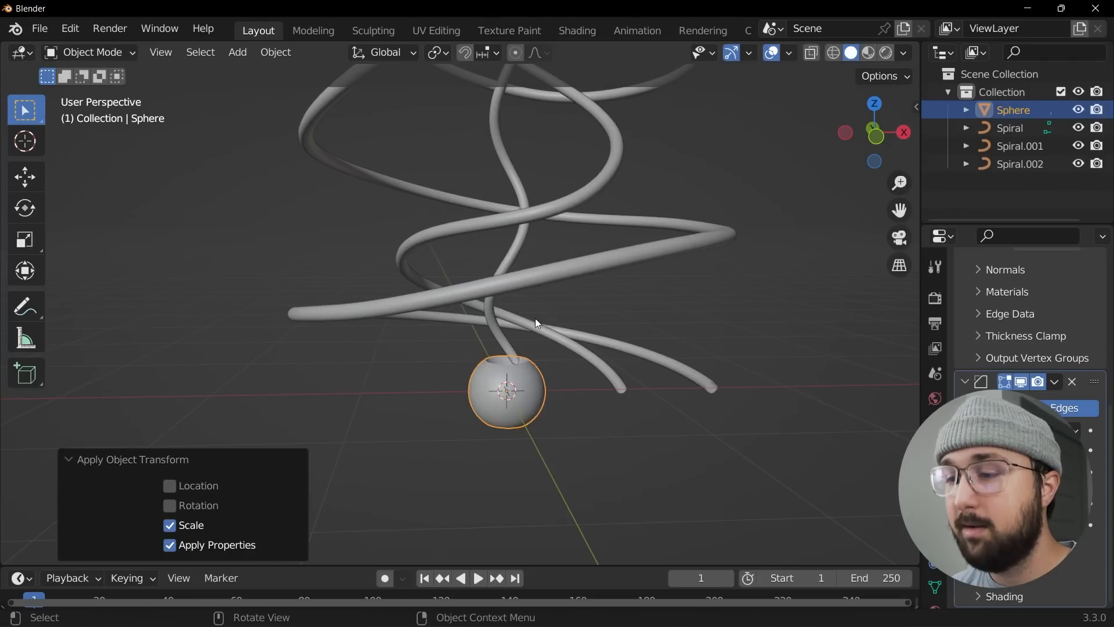
Reduce the sphere's Solidify thickness to 0.063 m to suit its smaller size
scroll(632, 406, "up", 5)
scroll(655, 400, "down", 4)
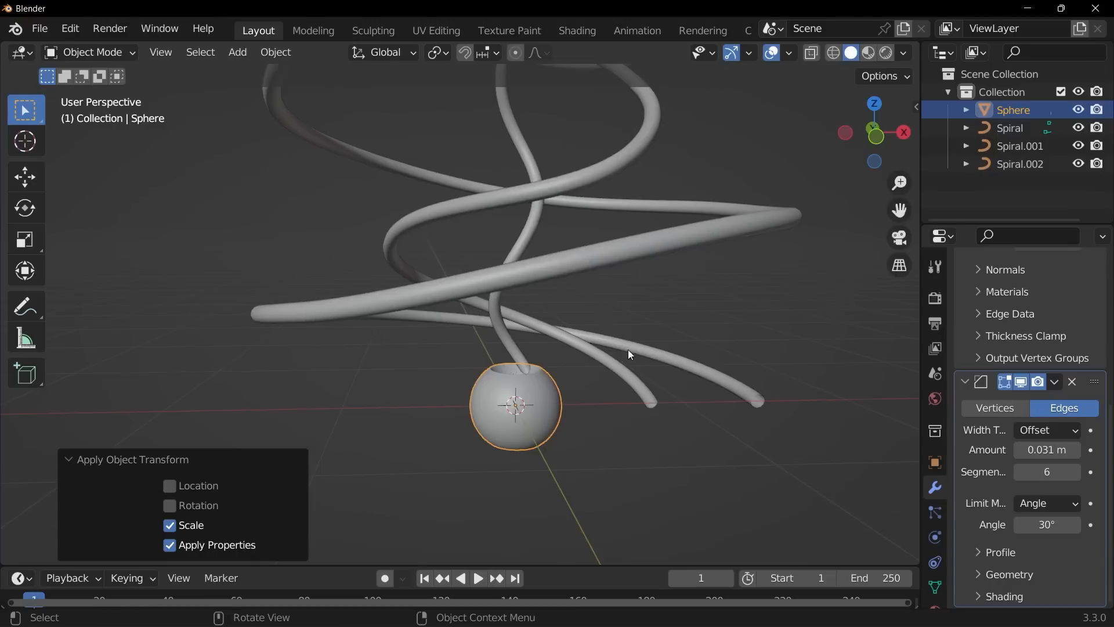
middle_click_drag(631, 354, 531, 349)
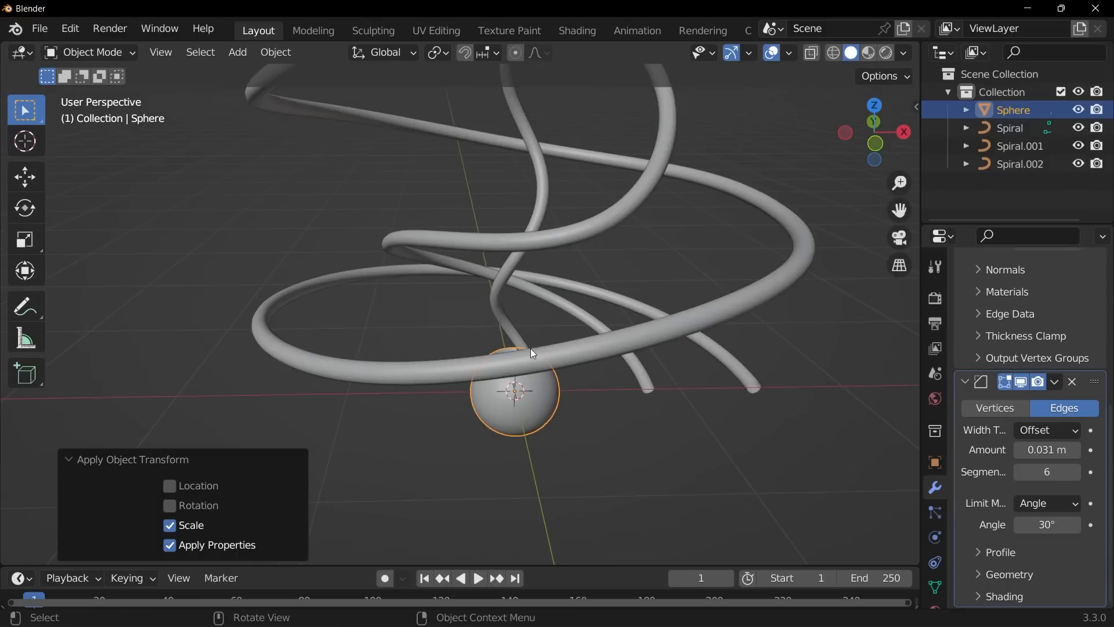
left_click(574, 381)
left_click(540, 409)
middle_click_drag(541, 409, 575, 545)
scroll(638, 475, "up", 3)
middle_click_drag(638, 475, 595, 423)
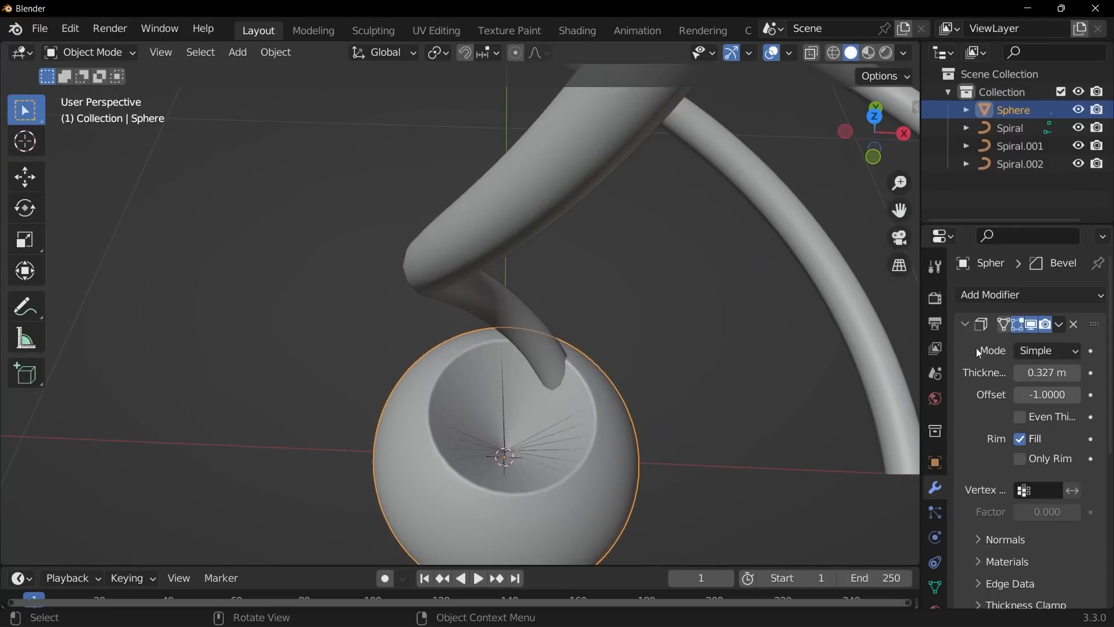
scroll(1051, 374, "down", 5)
scroll(1043, 384, "up", 3)
left_click_drag(1055, 326, 998, 326)
scroll(503, 361, "down", 10)
middle_click_drag(592, 385, 471, 356)
scroll(620, 300, "up", 4)
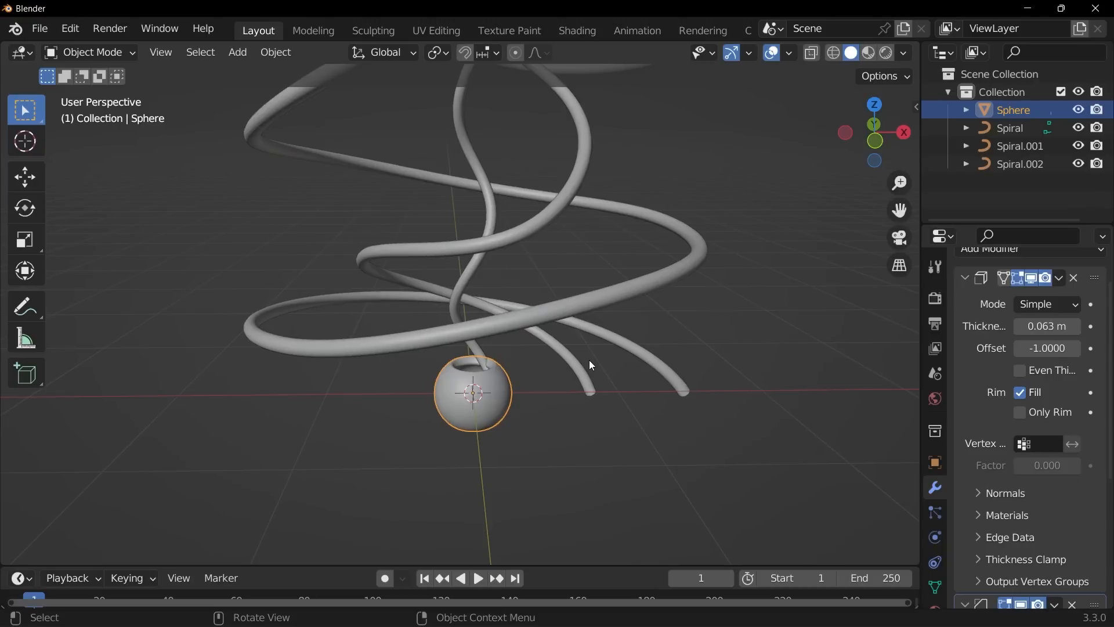
Add a Follow Path constraint to the sphere with the curve Spiral as its target
scroll(932, 467, "down", 2)
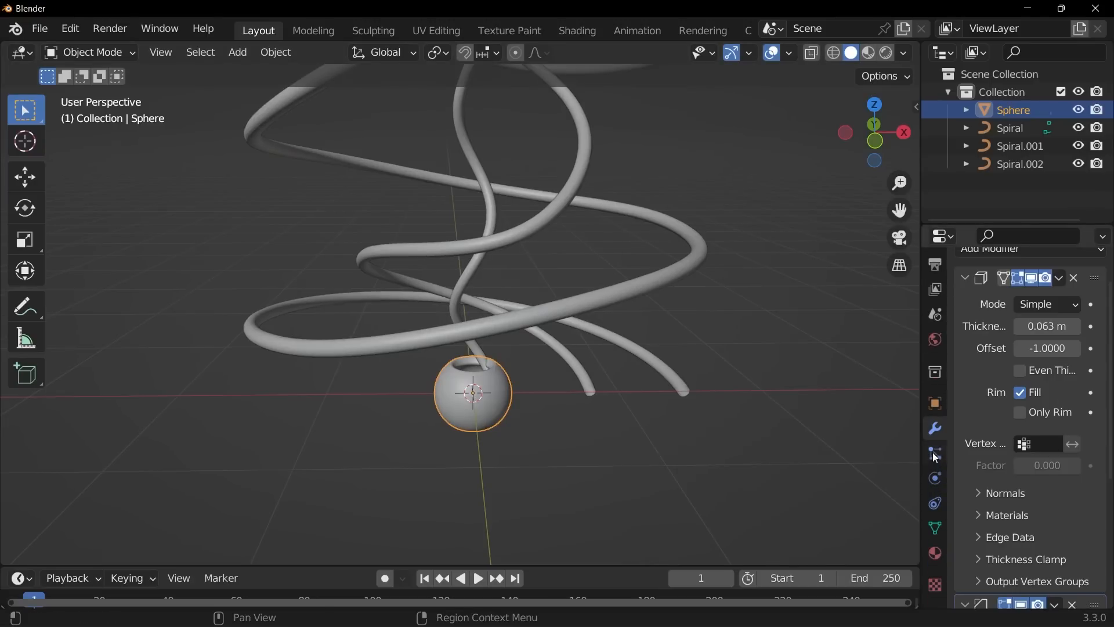
left_click(935, 504)
left_click(1043, 294)
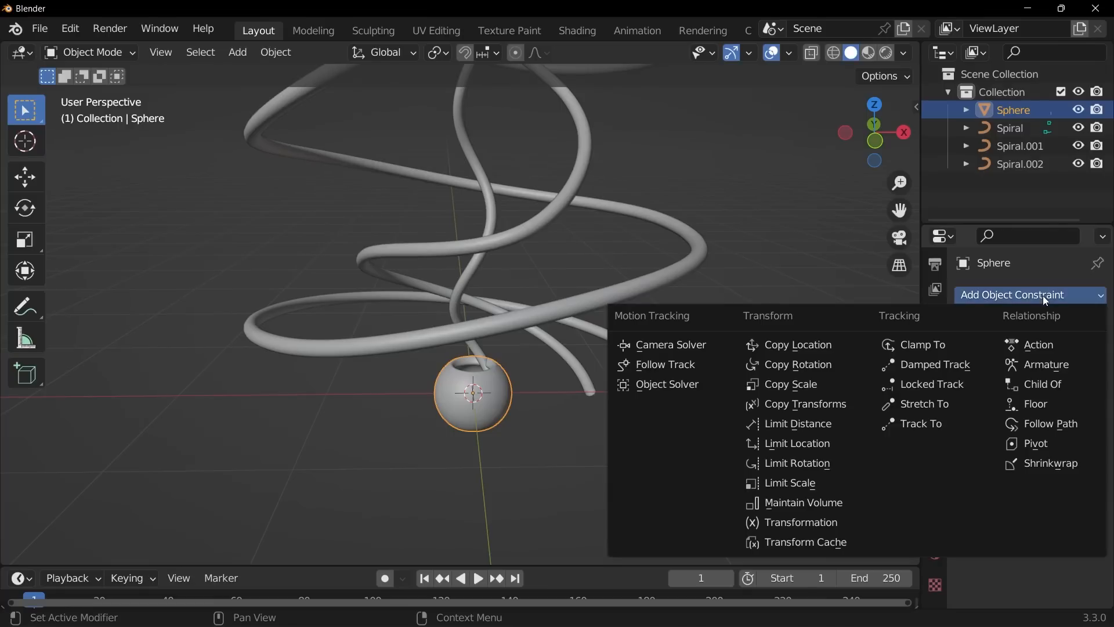
left_click(1037, 425)
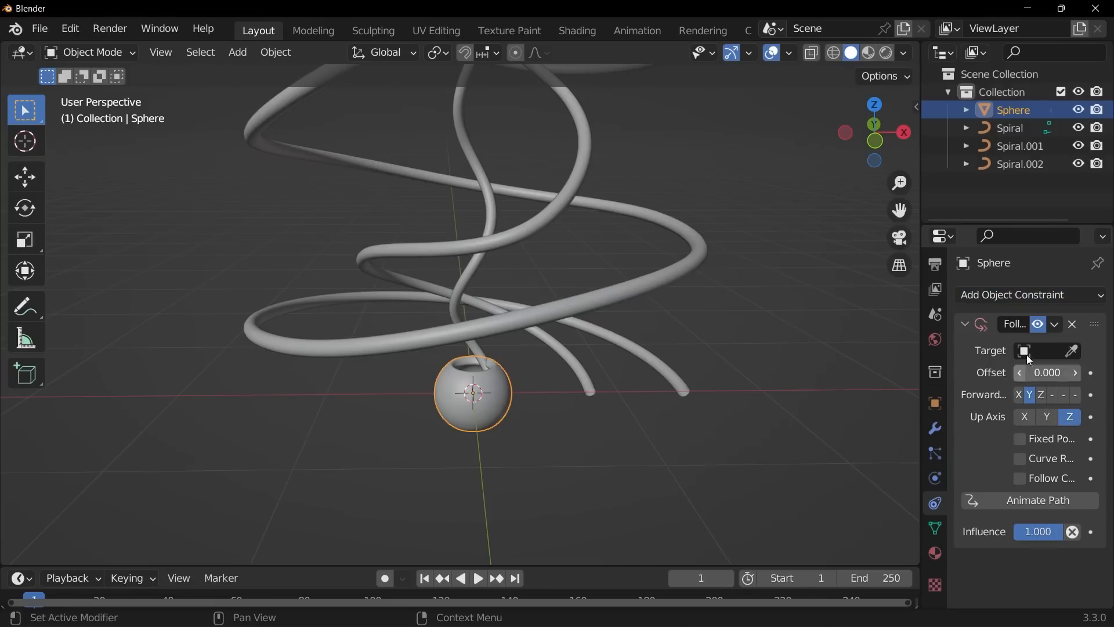
left_click(1039, 351)
left_click(960, 378)
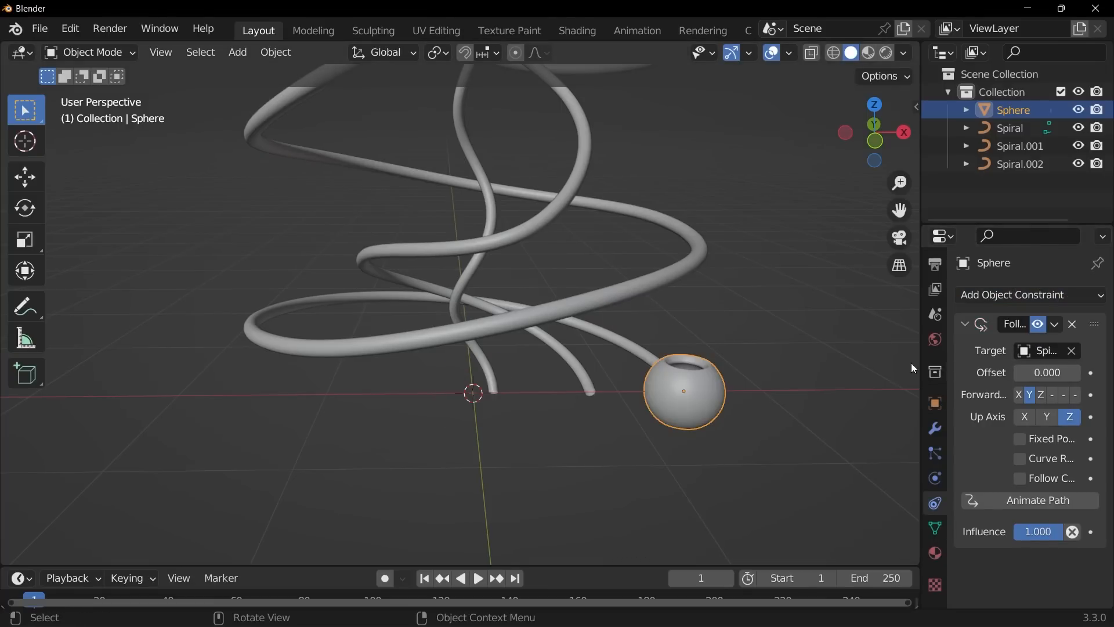
Enable Follow Curve on the constraint and freely rotate the sphere so its openings line up with the tube
middle_click_drag(759, 352, 719, 371)
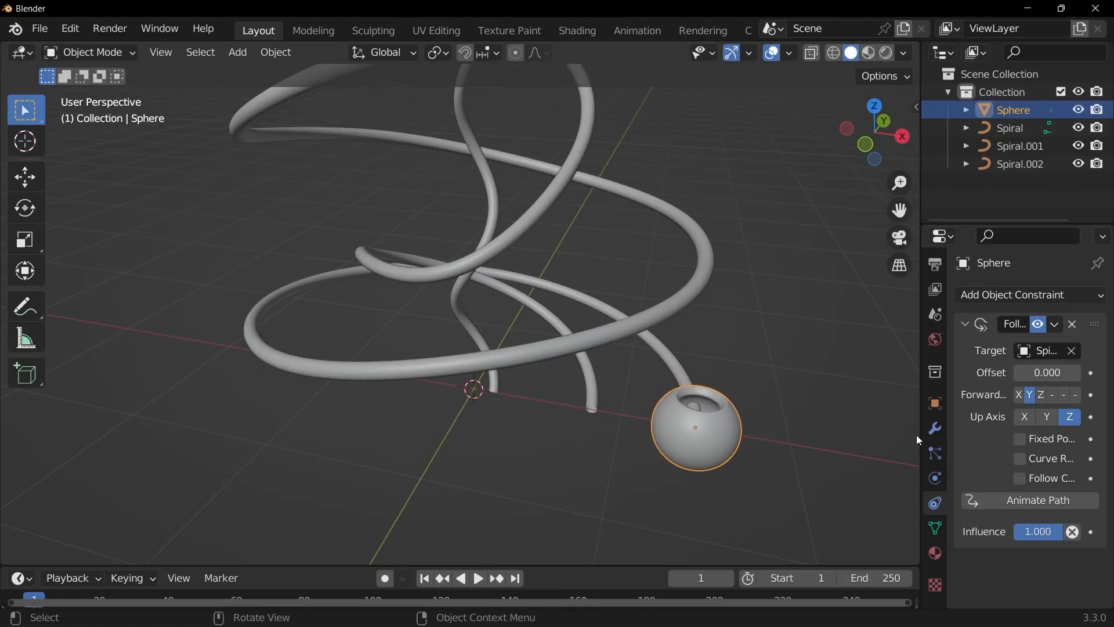
left_click_drag(918, 434, 853, 441)
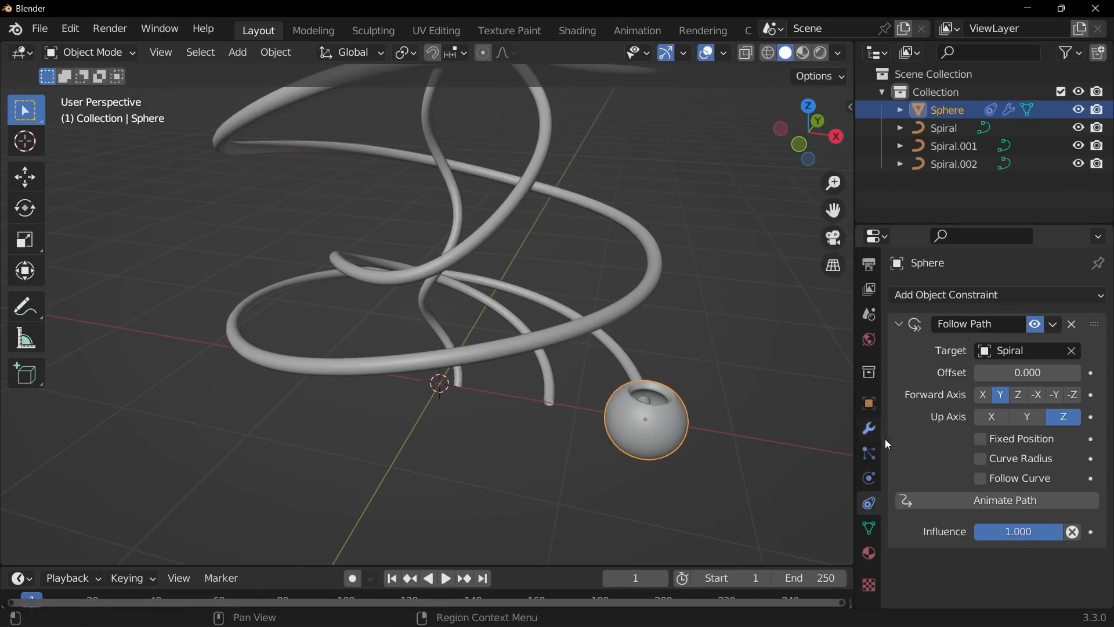
middle_click_drag(680, 435, 627, 348)
key("r")
key("r")
left_click(596, 267)
middle_click_drag(596, 267, 656, 348)
key("r")
key("r")
left_click(265, 355)
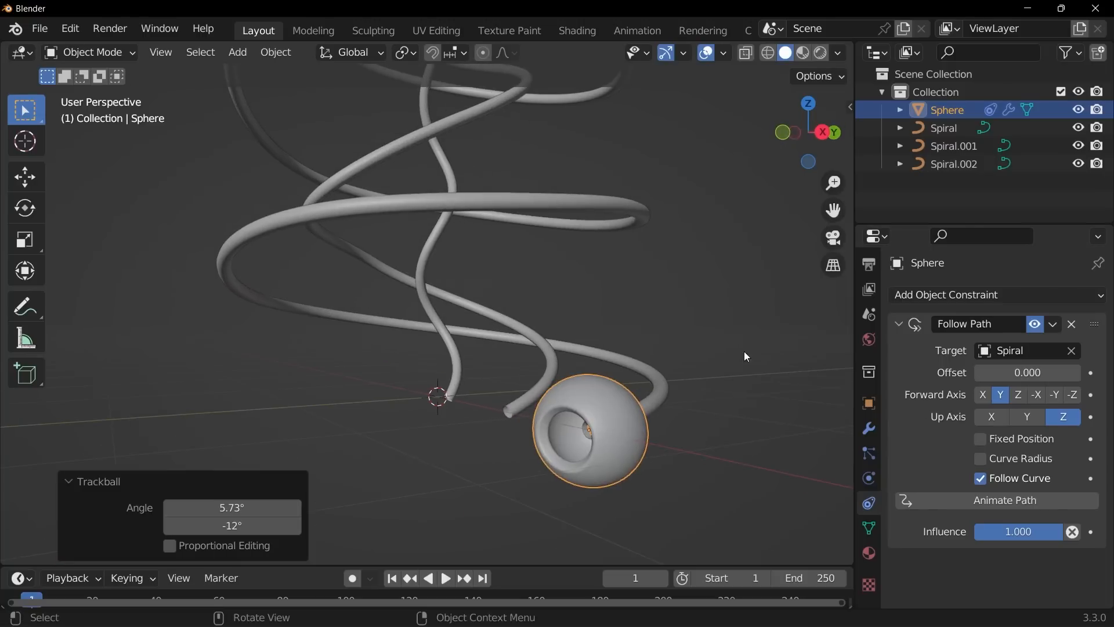
Shift the sphere along the spiral to a Follow Path offset of -27.7 and raise its Solidify thickness to about 0.135 m
left_click_drag(1033, 380, 951, 380)
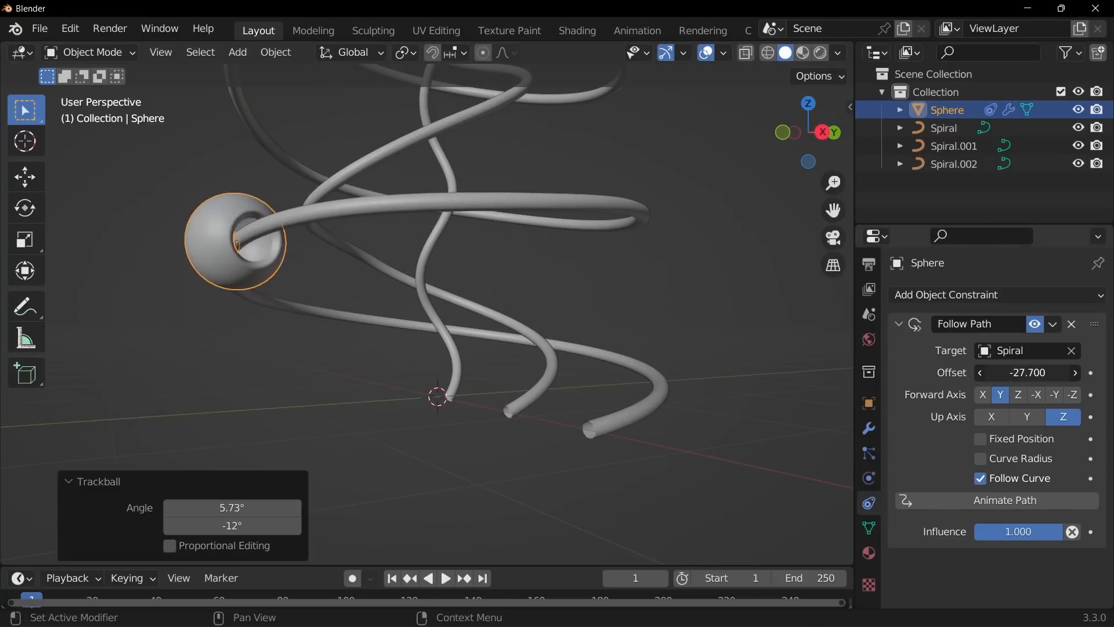
left_click(868, 430)
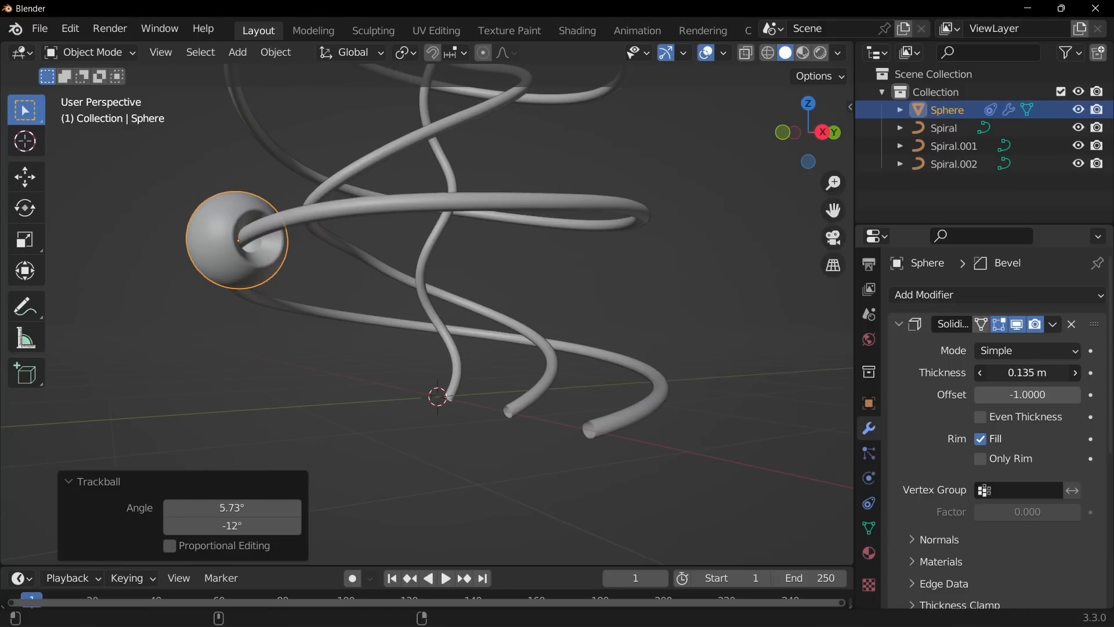
Refine the sphere's free rotation so the tube runs centrally through both openings
middle_click_drag(259, 295, 684, 361)
scroll(291, 277, "up", 4)
key("r")
key("r")
left_click(450, 374)
scroll(570, 386, "down", 6)
middle_click_drag(660, 368, 745, 376)
Slide the sphere further up the spiral by setting its Follow Path offset to -66
left_click(869, 503)
left_click_drag(1021, 372, 929, 373)
scroll(650, 375, "up", 5)
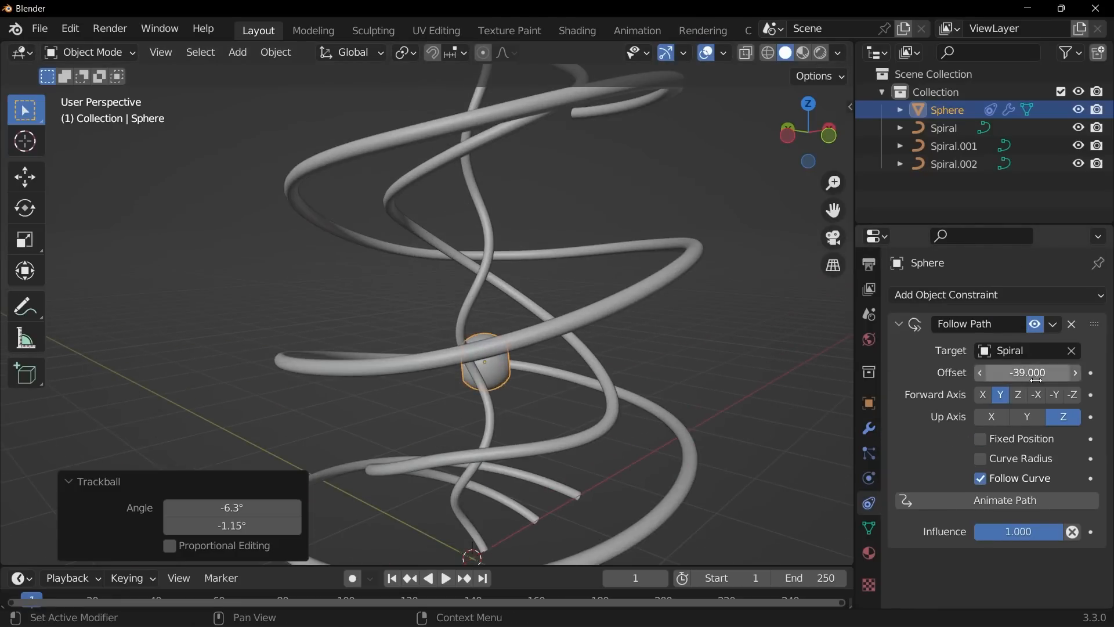
left_click_drag(1027, 373, 858, 372)
Duplicate the sphere in place and set the copy's Follow Path offset to -30
key("shift+d")
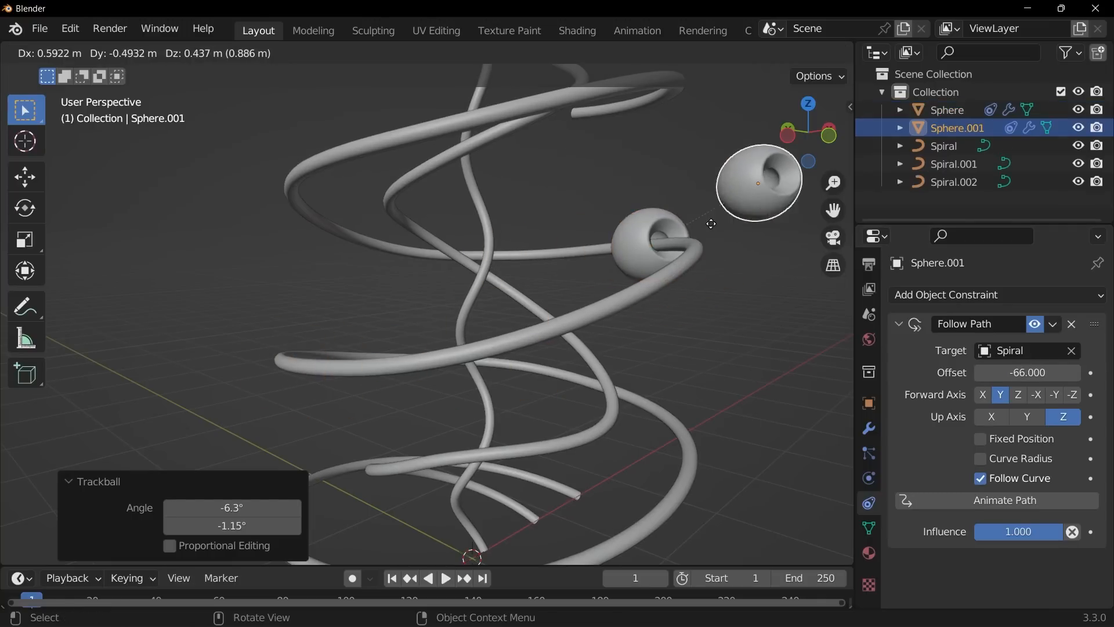
key("Escape")
mouse_move(1027, 372)
left_mouse_down()
mouse_move(981, 373)
mouse_move(1027, 373)
left_mouse_up()
middle_click_drag(650, 372, 717, 347)
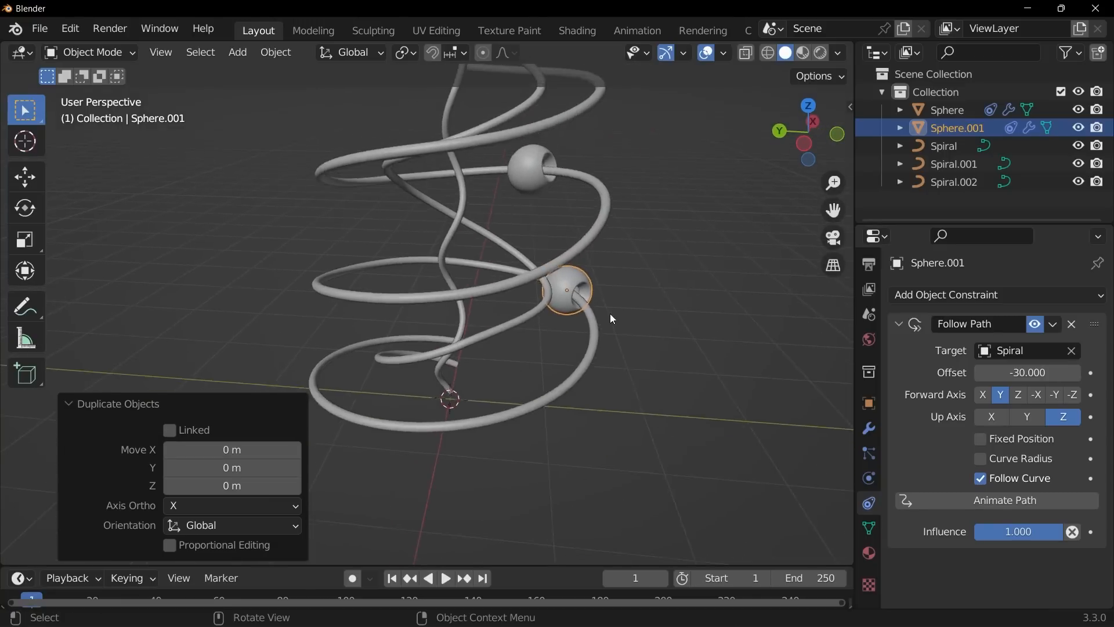
Duplicate the lower sphere in place, retarget the copy's Follow Path to Spiral.001 and slide it to the upper part of that curve
scroll(611, 317, "up", 2)
key("shift+d")
key("Escape")
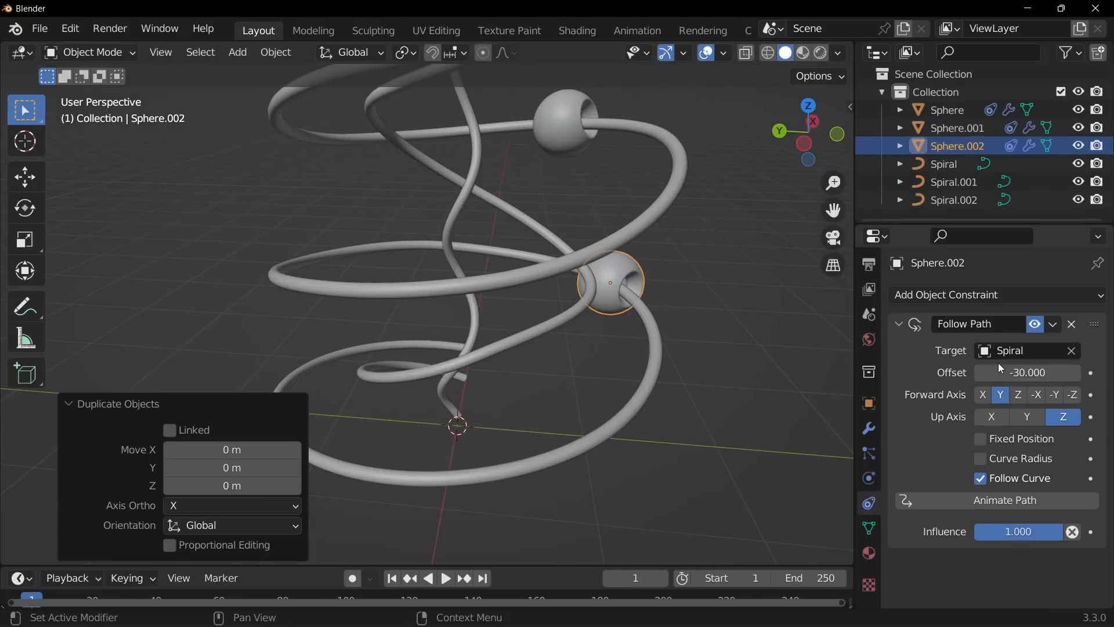
left_click(1033, 352)
left_click(988, 394)
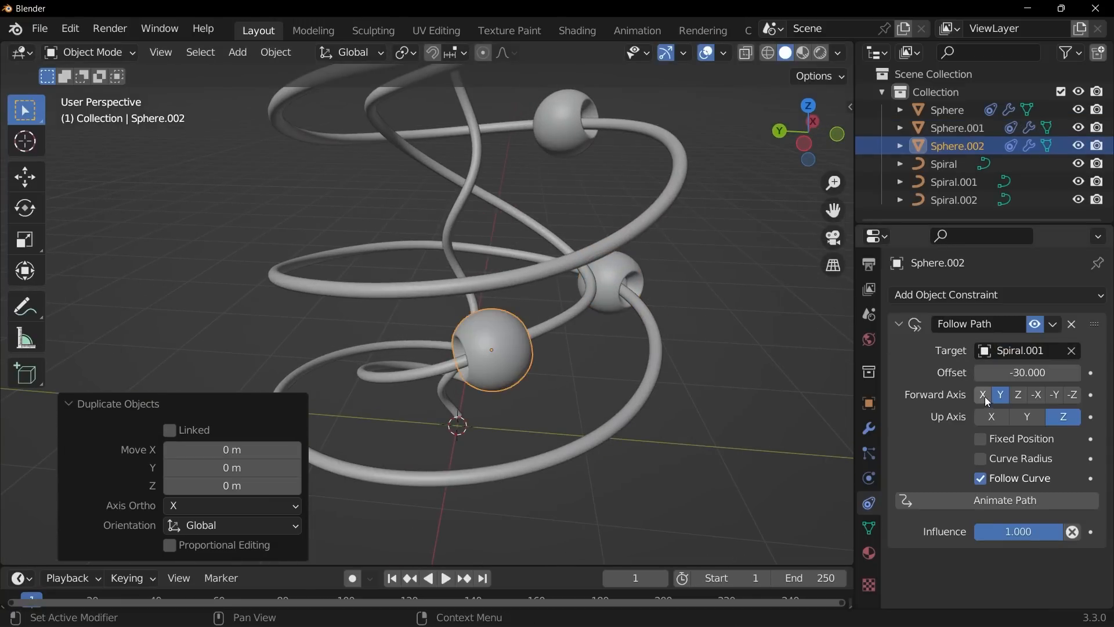
middle_click_drag(706, 395, 638, 418)
middle_click_drag(679, 348, 693, 387)
mouse_move(1029, 372)
left_mouse_down()
mouse_move(966, 372)
mouse_move(1044, 372)
left_mouse_up()
Duplicate the sphere on Spiral.001 in place and position the copy on the lower part of the same curve
scroll(616, 366, "up", 3)
scroll(616, 366, "down", 2)
key("shift+d")
key("Escape")
scroll(699, 348, "up", 3)
scroll(648, 329, "down", 1)
Duplicate the sphere again in place, retarget the copy's Follow Path to Spiral.002 and set its offset to -75.4
key("shift+d")
key("Escape")
left_click(1015, 351)
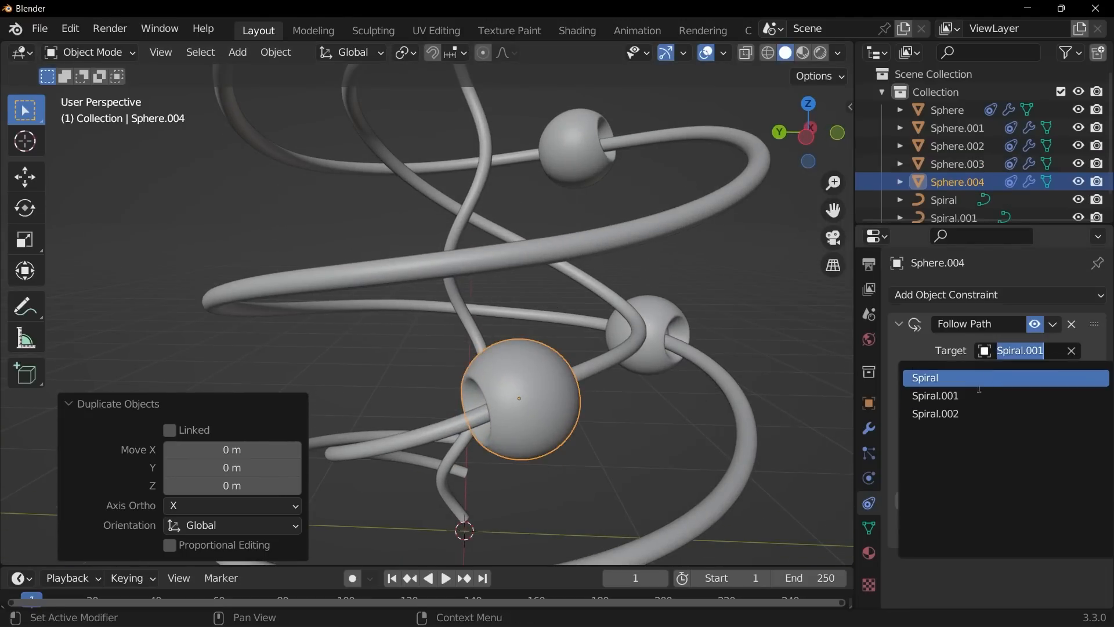
left_click(965, 410)
left_click_drag(1027, 372, 986, 372)
scroll(527, 297, "down", 3)
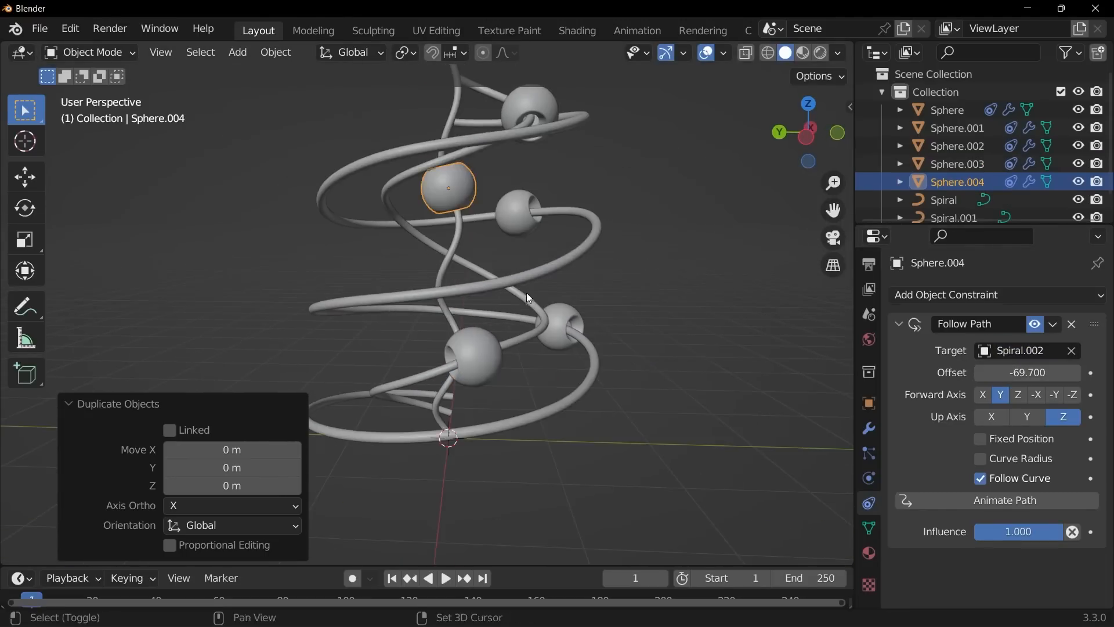
left_click_drag(1076, 381, 1068, 376)
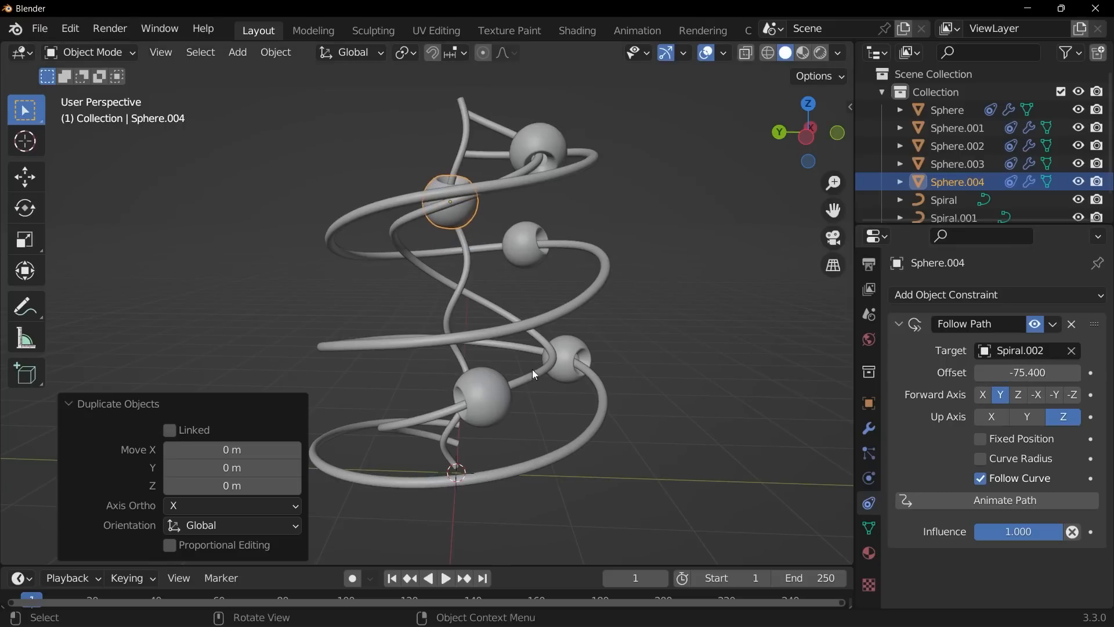
Duplicate the sphere on Spiral.002 in place and set the copy's Follow Path offset to -31.7
key("shift+d")
right_click(544, 287)
left_click_drag(993, 372, 1020, 372)
scroll(480, 371, "down", 3)
middle_click_drag(478, 367, 445, 371)
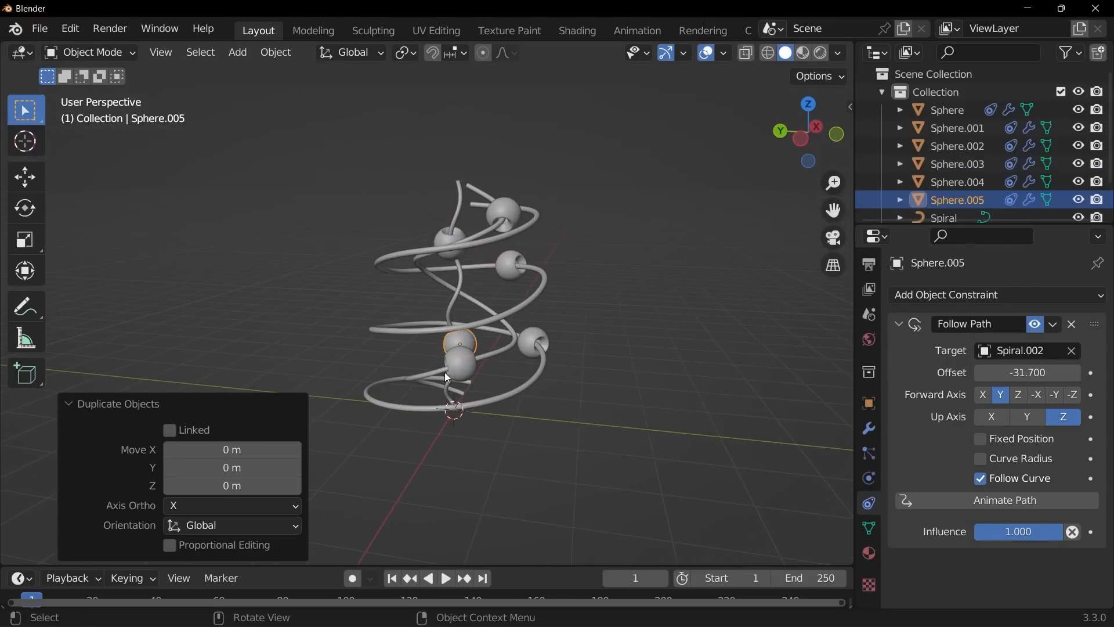
Switch to the front view and examine how the spheres sit along the three spiral tubes
key("grave")
left_click(368, 299)
scroll(628, 379, "up", 5)
middle_click_drag(627, 379, 510, 290, "shift")
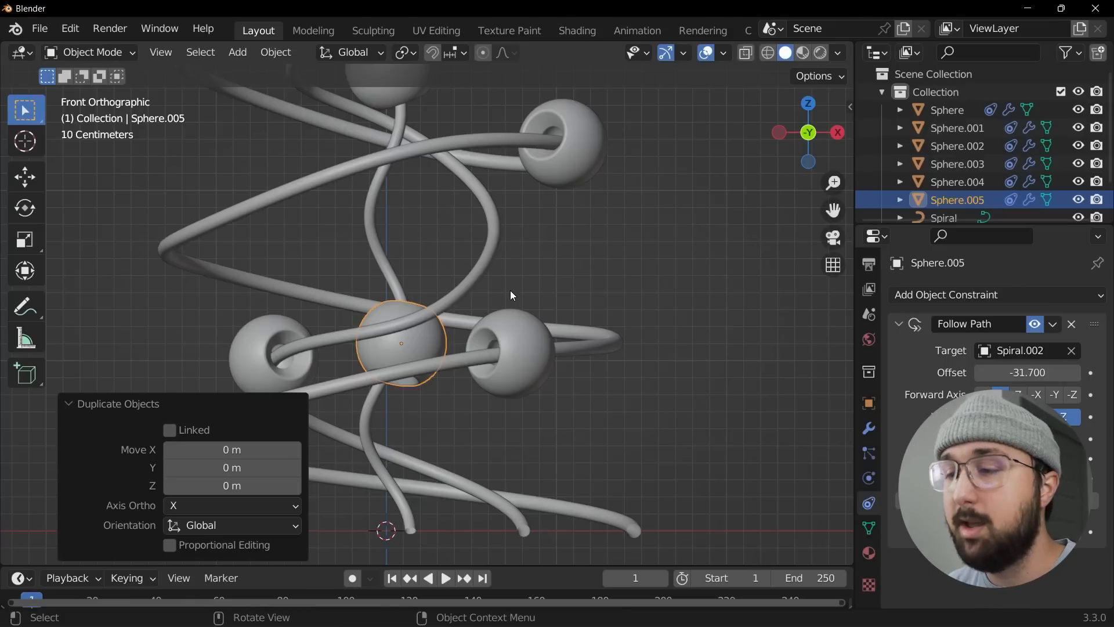
middle_click_drag(521, 272, 685, 304, "shift")
scroll(638, 289, "down", 4)
scroll(626, 292, "up", 4)
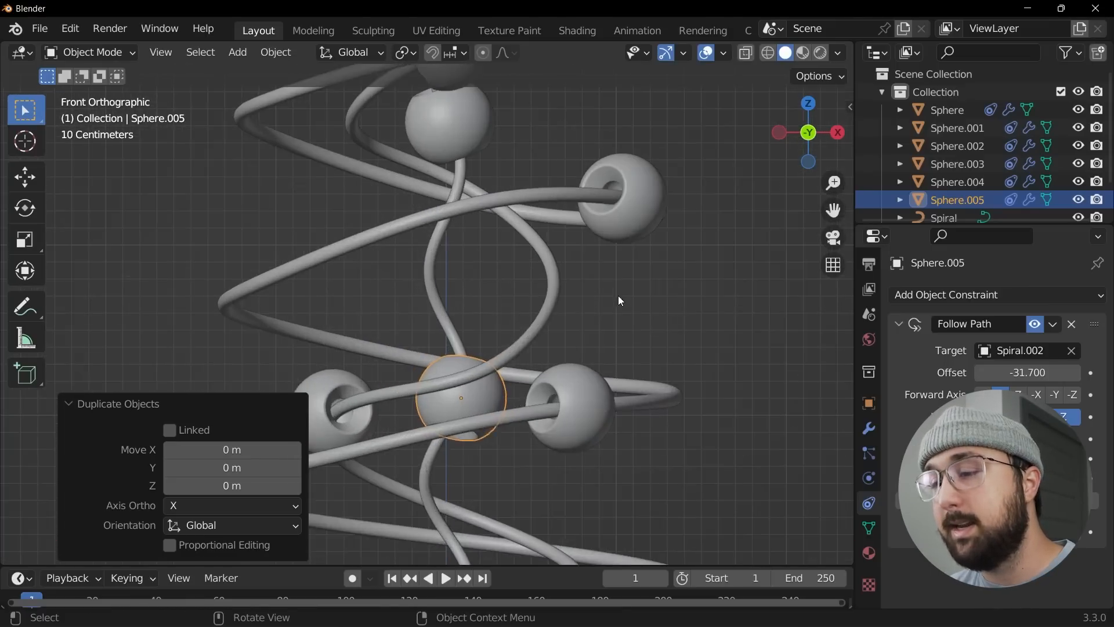
middle_click_drag(619, 297, 621, 336, "shift")
left_click(118, 409)
scroll(673, 357, "down", 4)
scroll(580, 372, "up", 4)
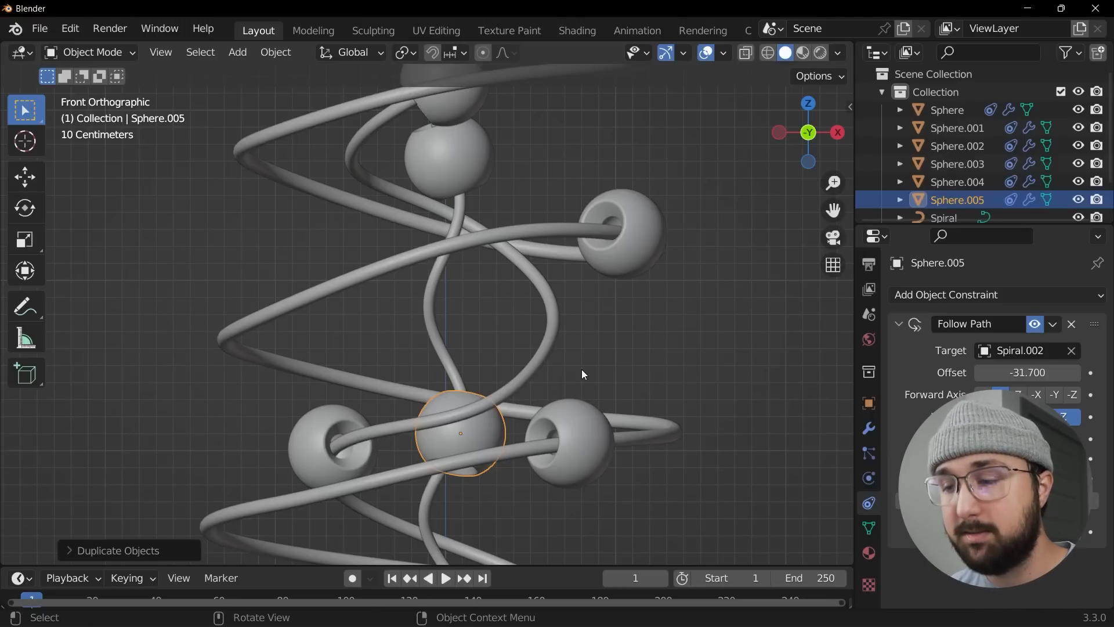
Add a camera at the origin from the front view so that it faces the spirals straight on
scroll(581, 369, "down", 5)
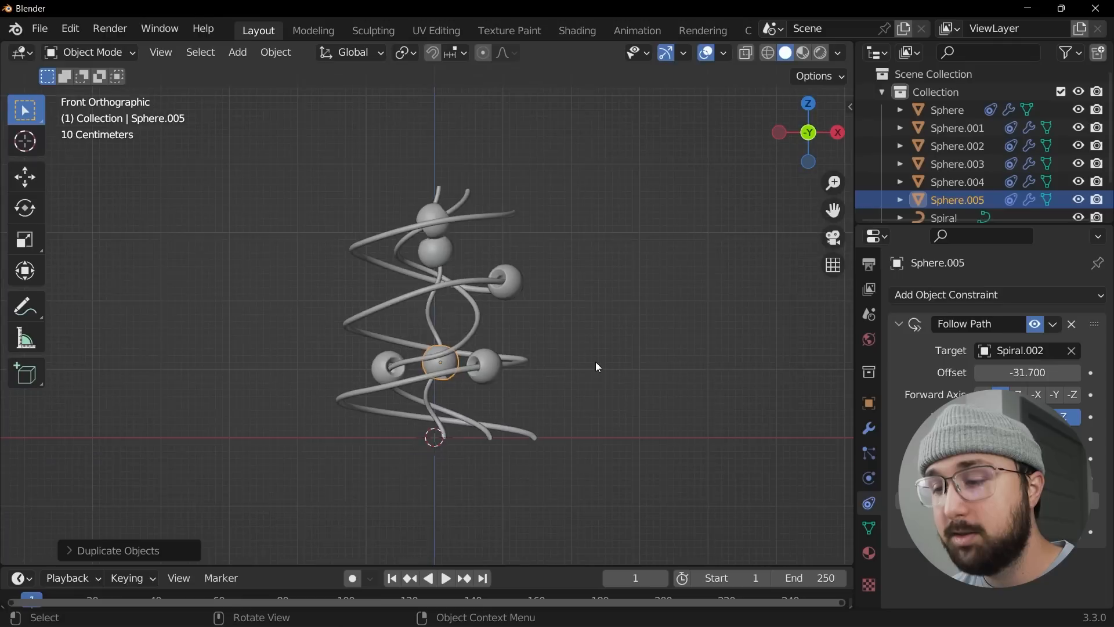
scroll(595, 361, "up", 3)
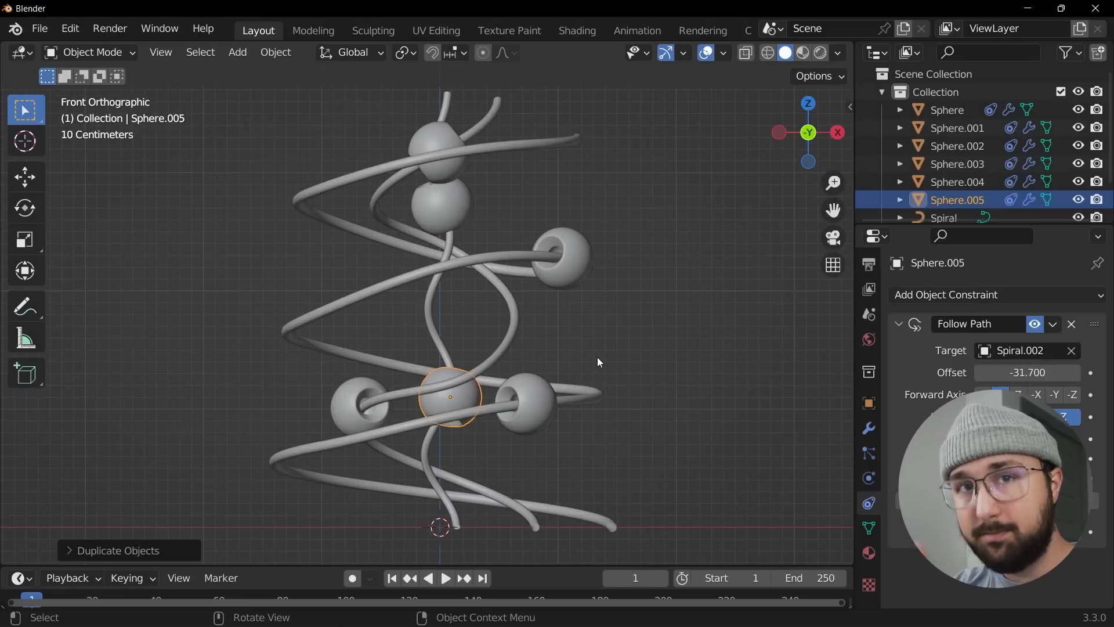
key("grave")
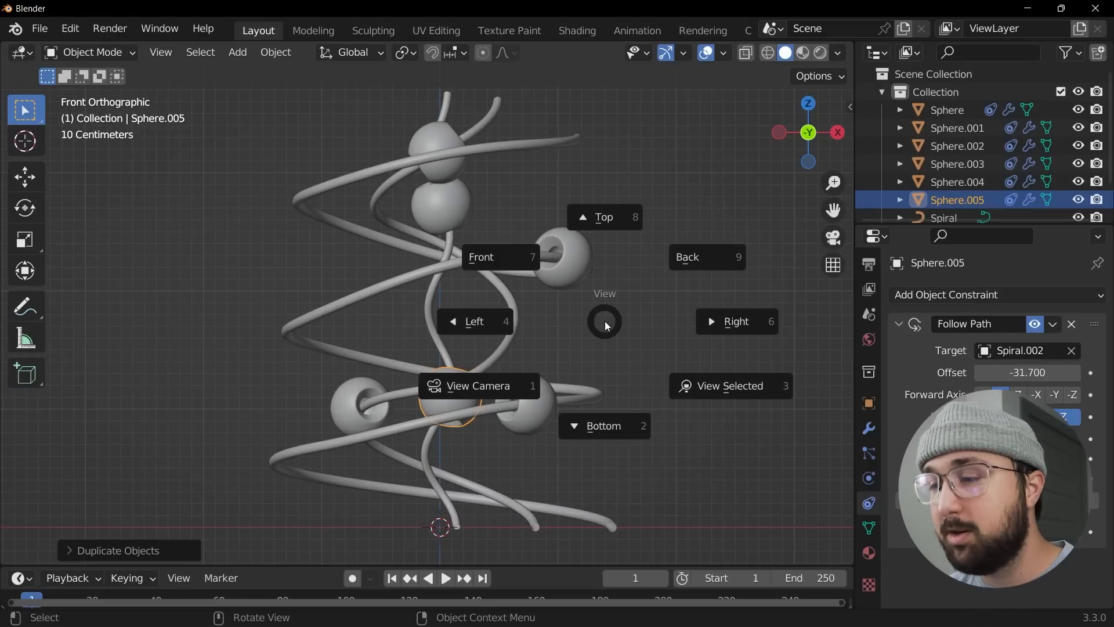
left_click(511, 256)
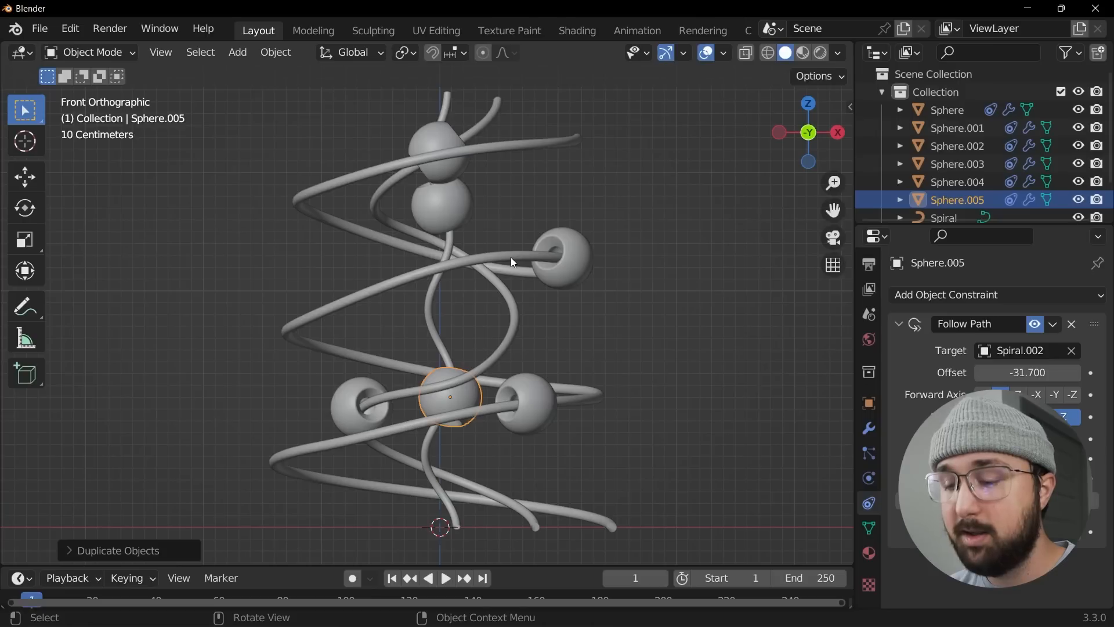
key("shift+a")
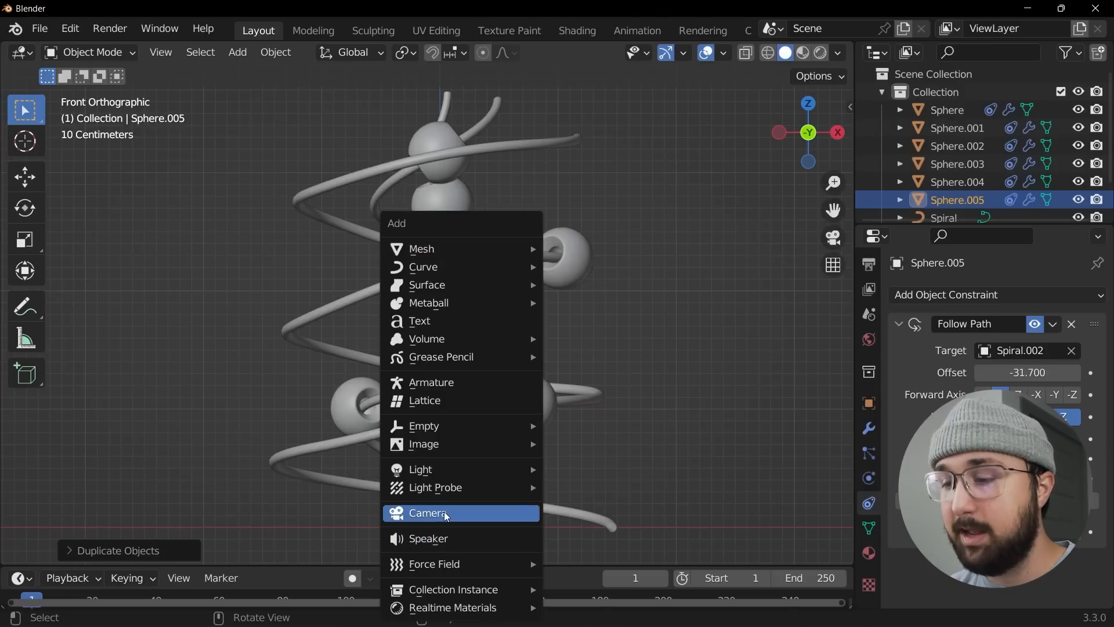
left_click(464, 512)
Raise the camera to the spirals' mid-height, pull it back along the Y axis in front of them, and look through it
middle_click_drag(521, 378, 454, 367)
scroll(124, 190, "down", 3)
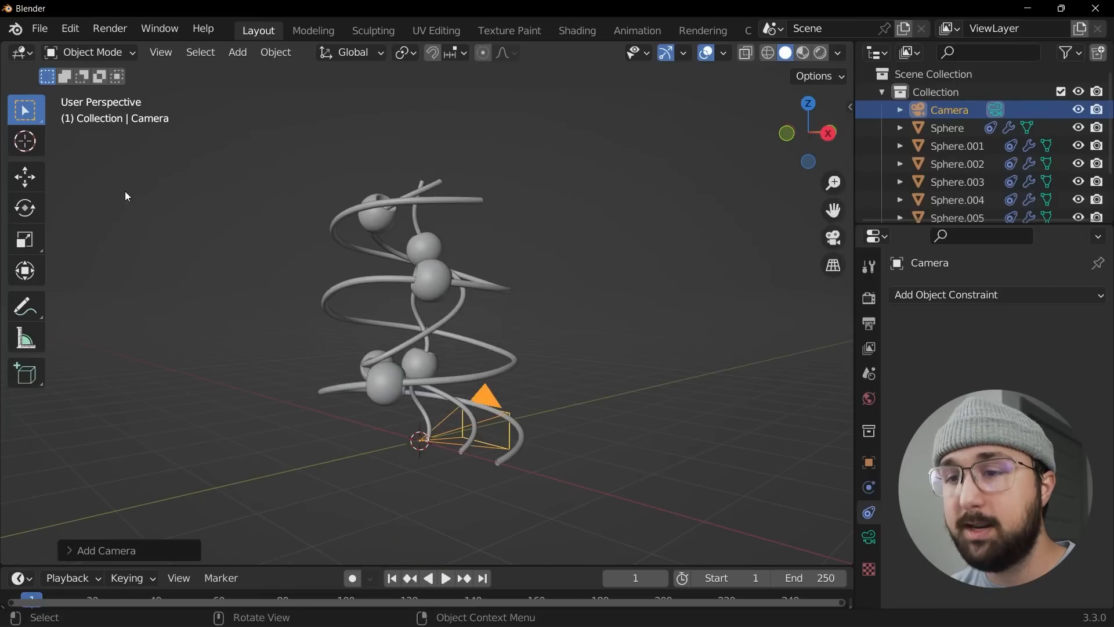
left_click(26, 180)
left_click_drag(418, 370, 571, 249)
middle_click_drag(571, 249, 516, 306)
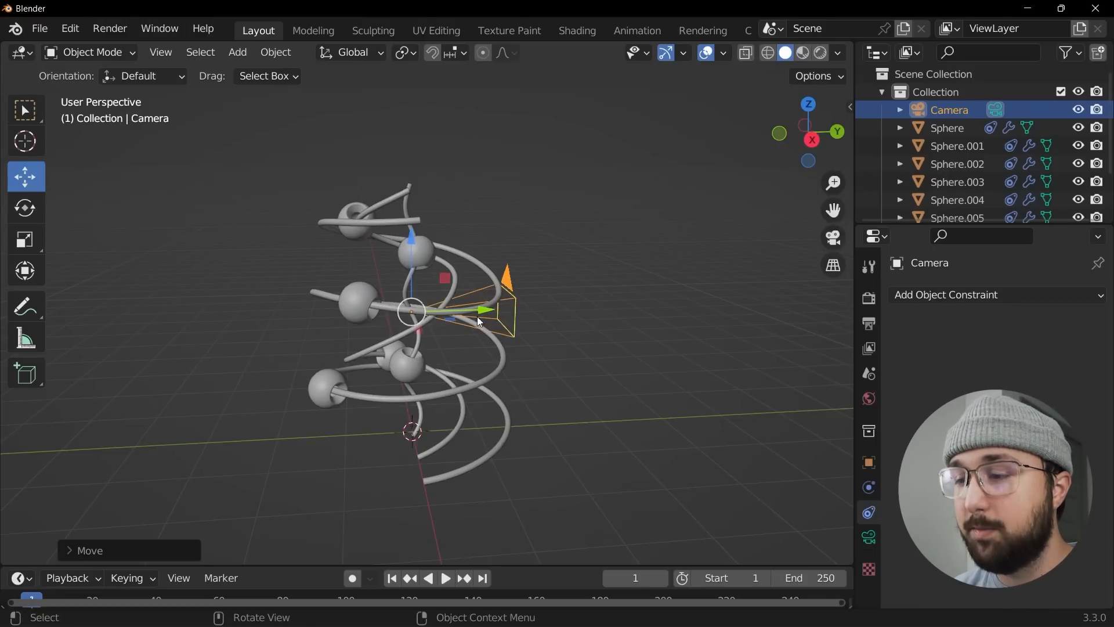
left_click_drag(485, 311, 718, 344)
left_click_drag(825, 347, 827, 343)
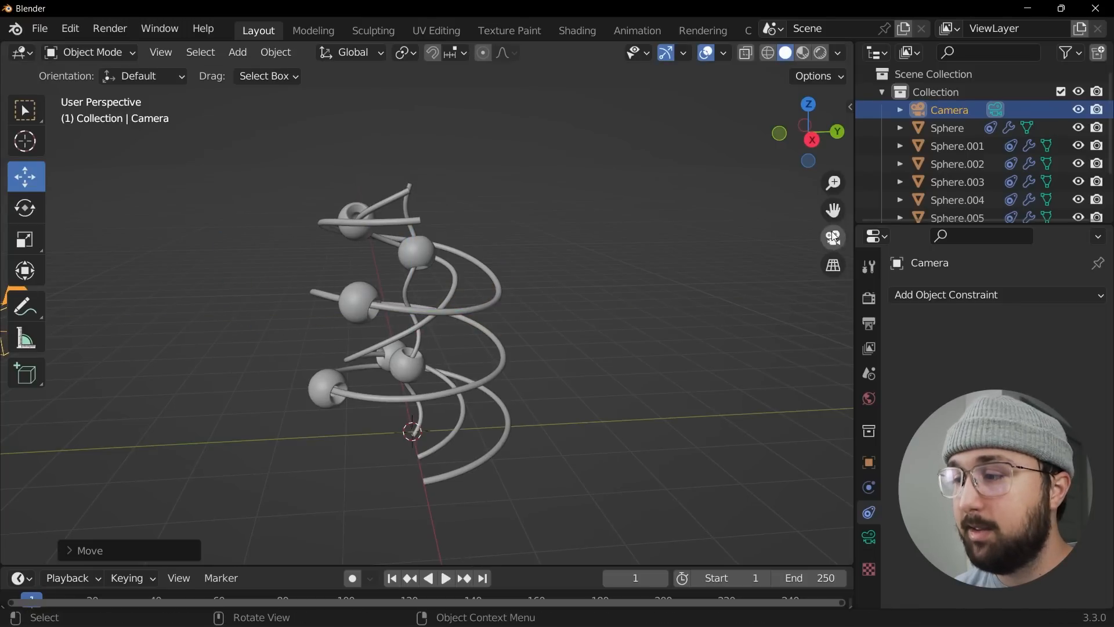
left_click(833, 238)
scroll(586, 356, "up", 3)
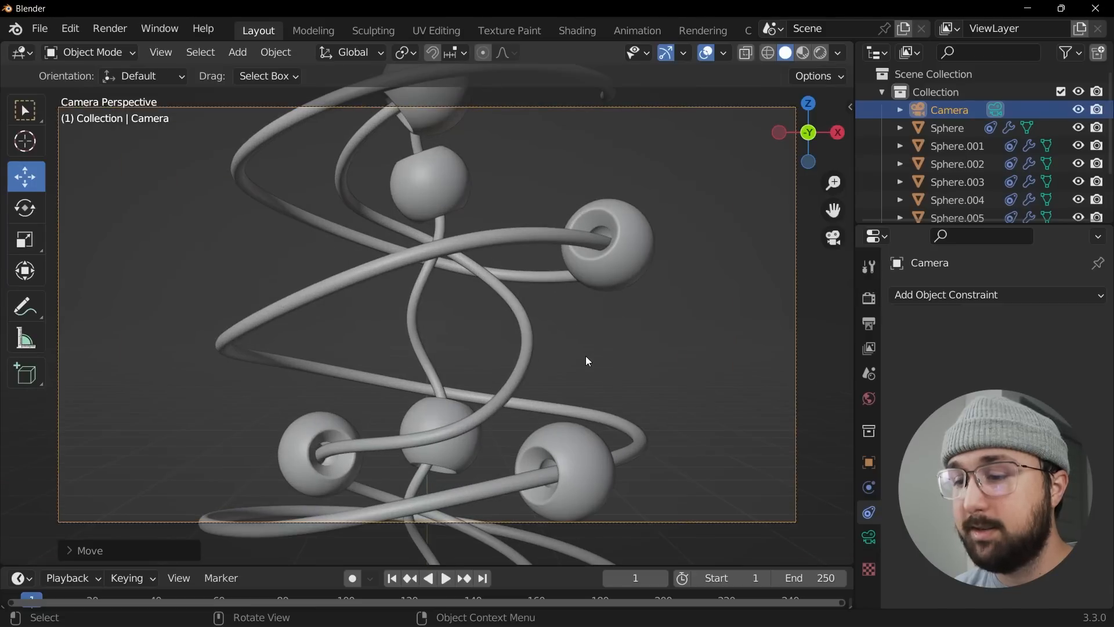
scroll(586, 356, "down", 1)
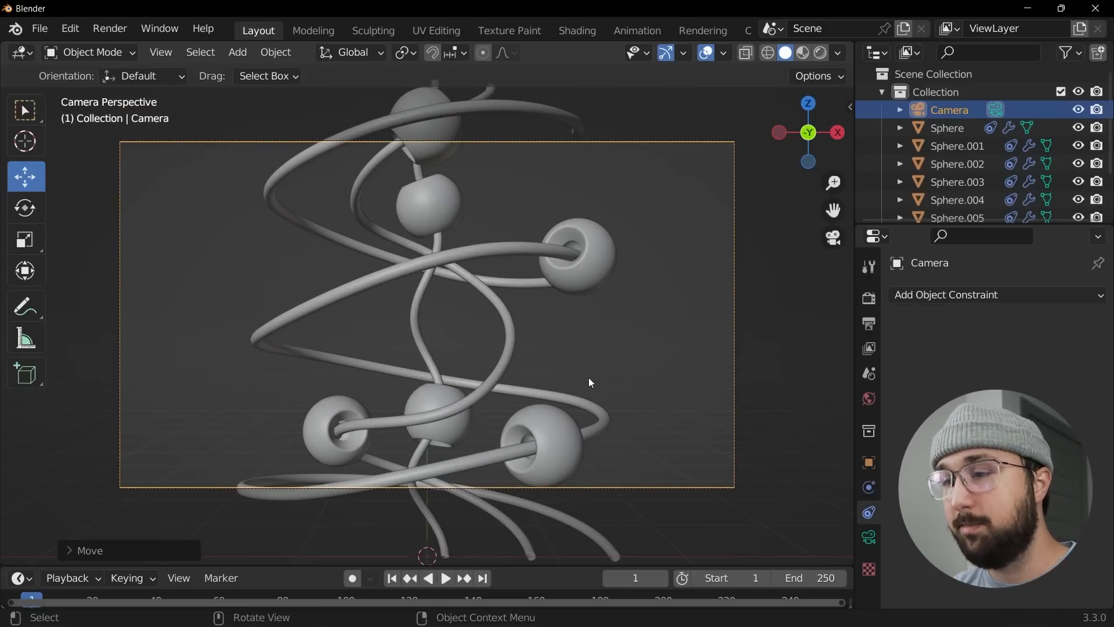
key("g")
key("z")
key("z")
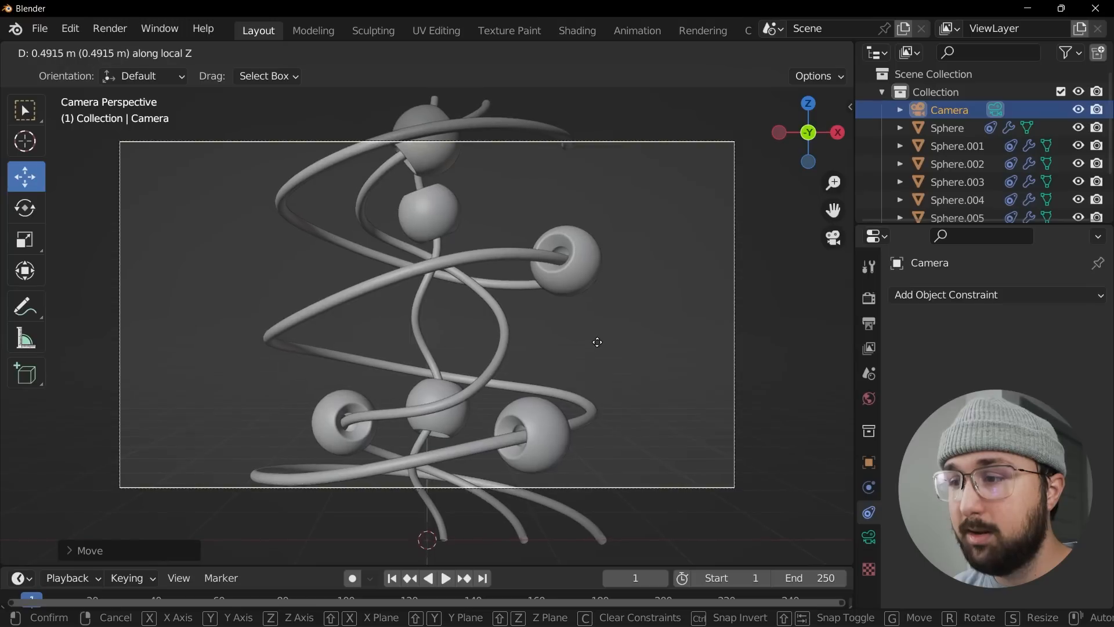
left_click(597, 341)
Raise the top end of the outer spiral by about 0.35 m using proportional editing of about 0.9 m, and return to the camera view
left_click(578, 129)
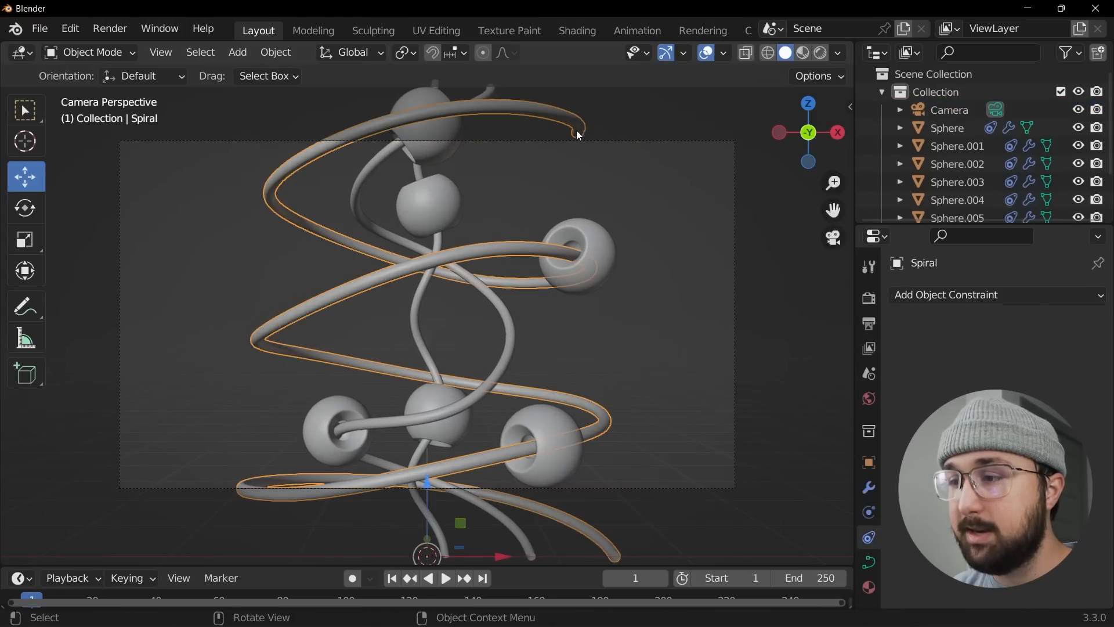
middle_click_drag(589, 132, 524, 194)
key("Tab")
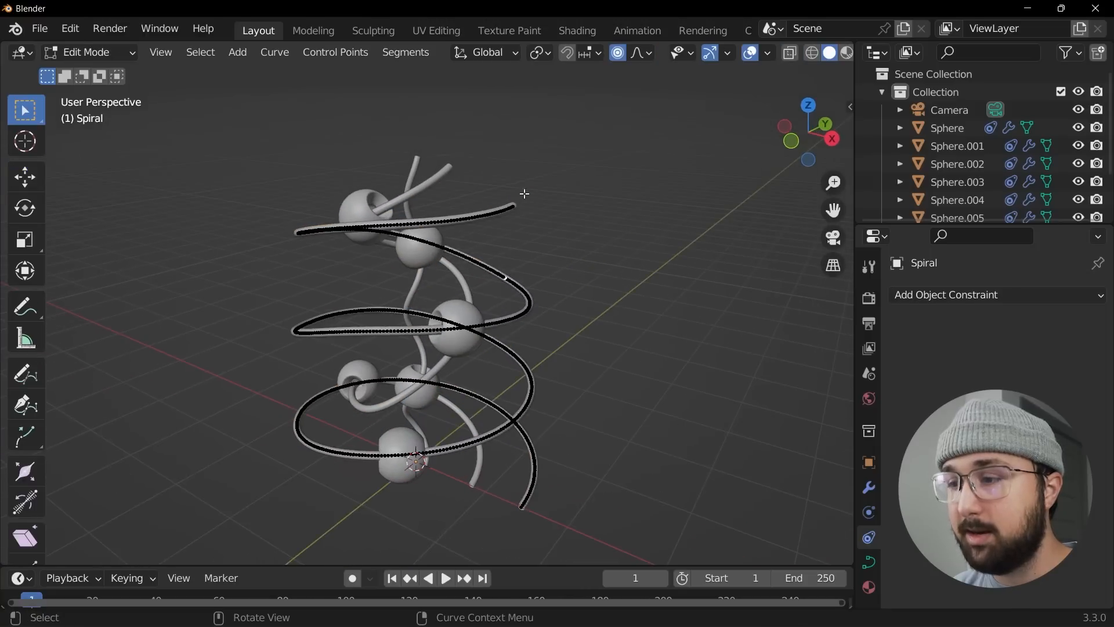
key("f")
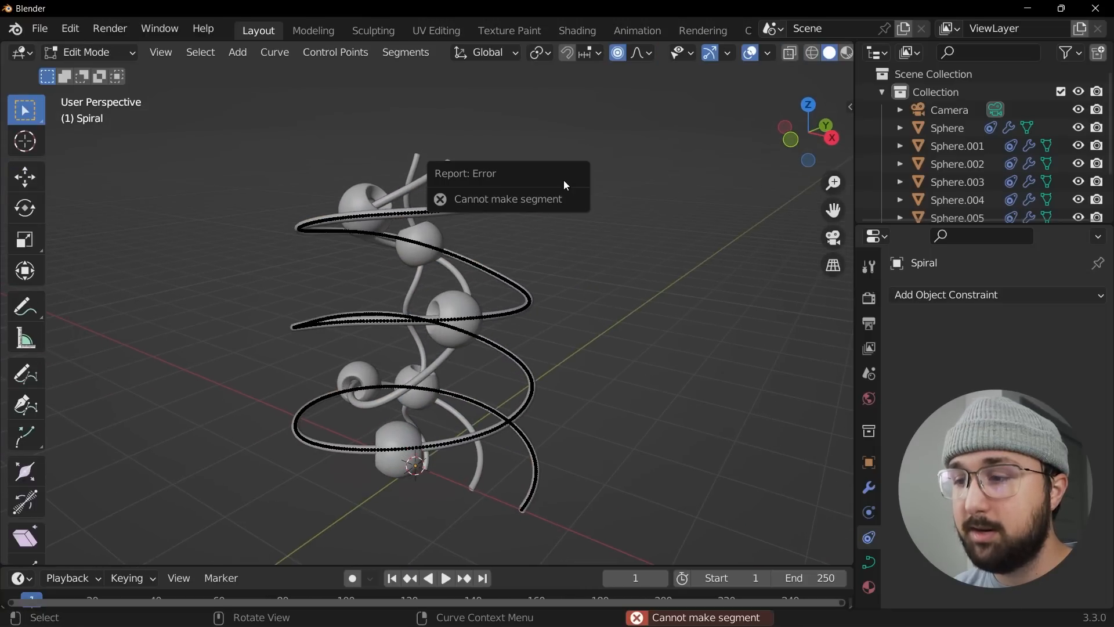
key("g")
scroll(583, 245, "up", 4)
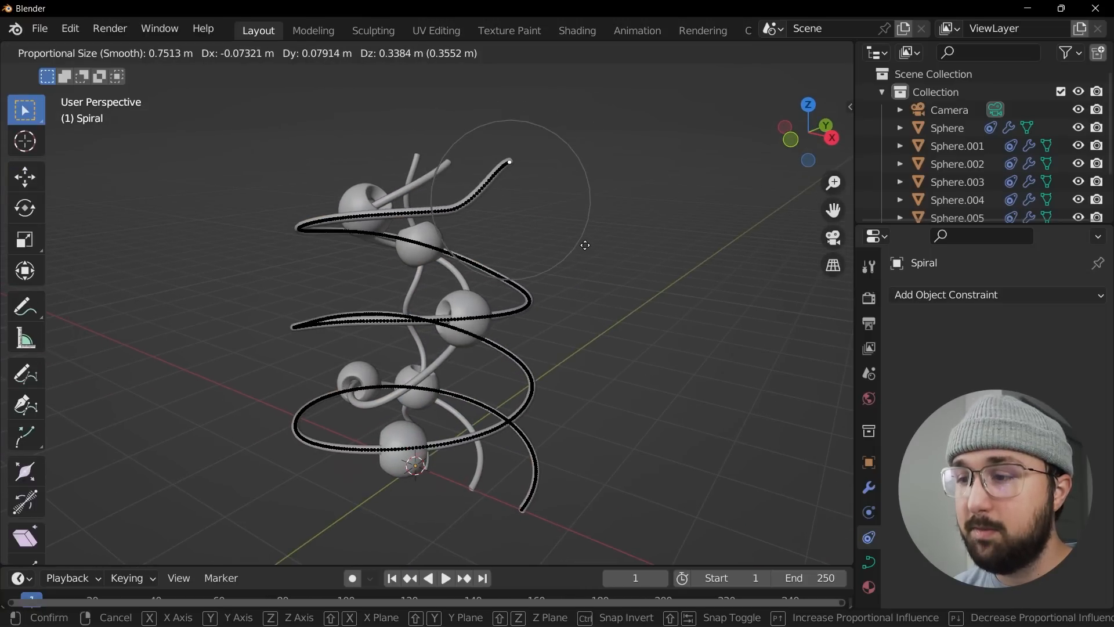
scroll(563, 244, "up", 1)
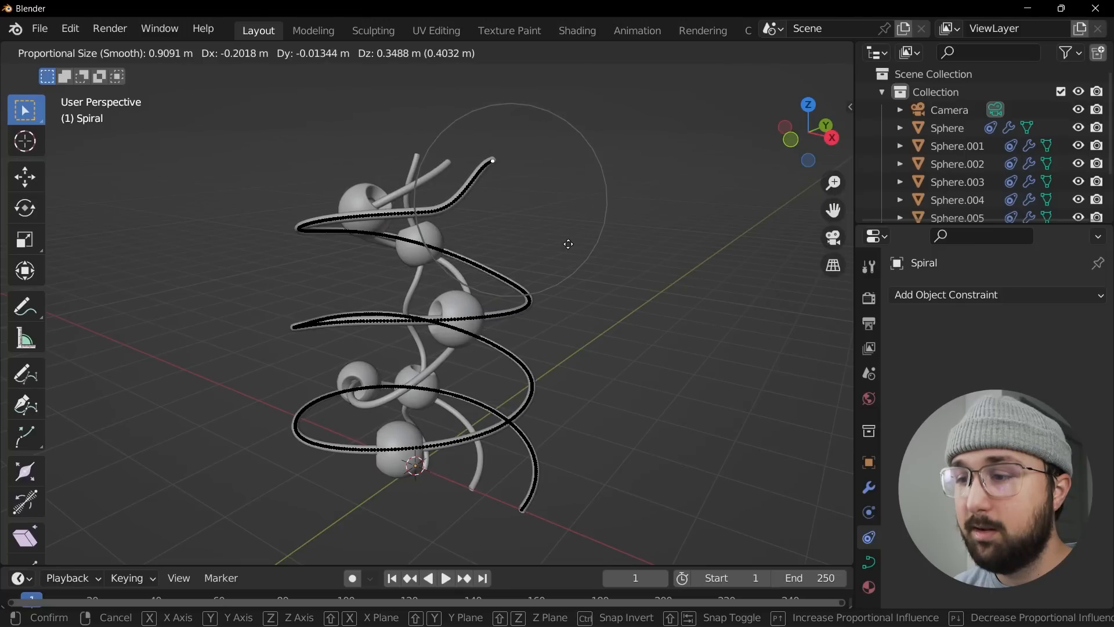
left_click(567, 246)
key("Tab")
key("KP_0")
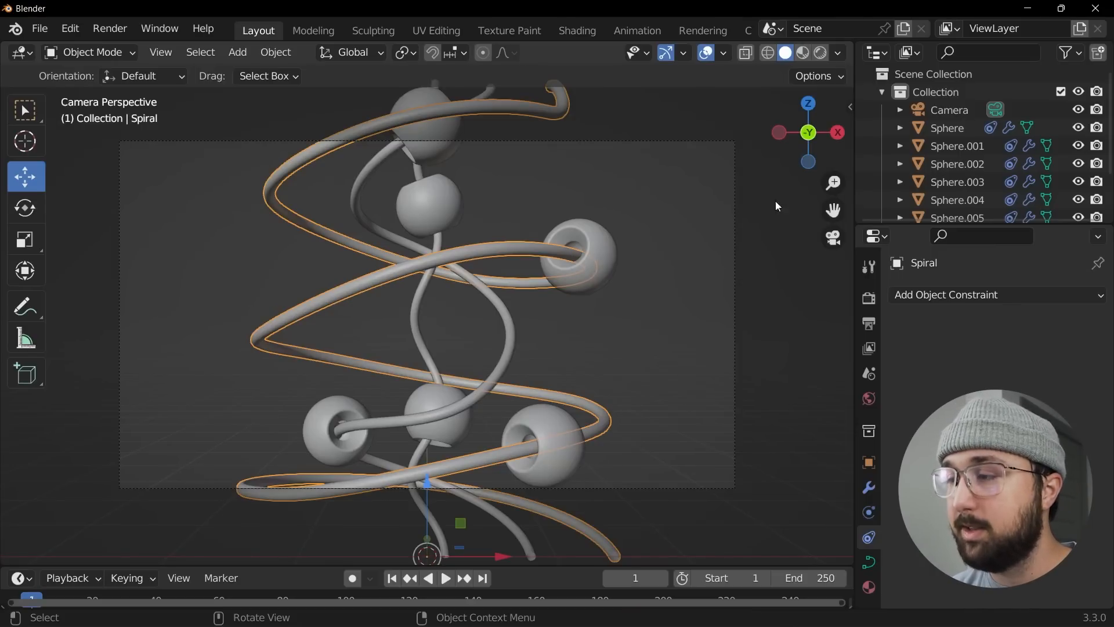
Move the camera back about 0.85 m along its local Z axis to fit more of the spirals in frame
left_click(954, 113)
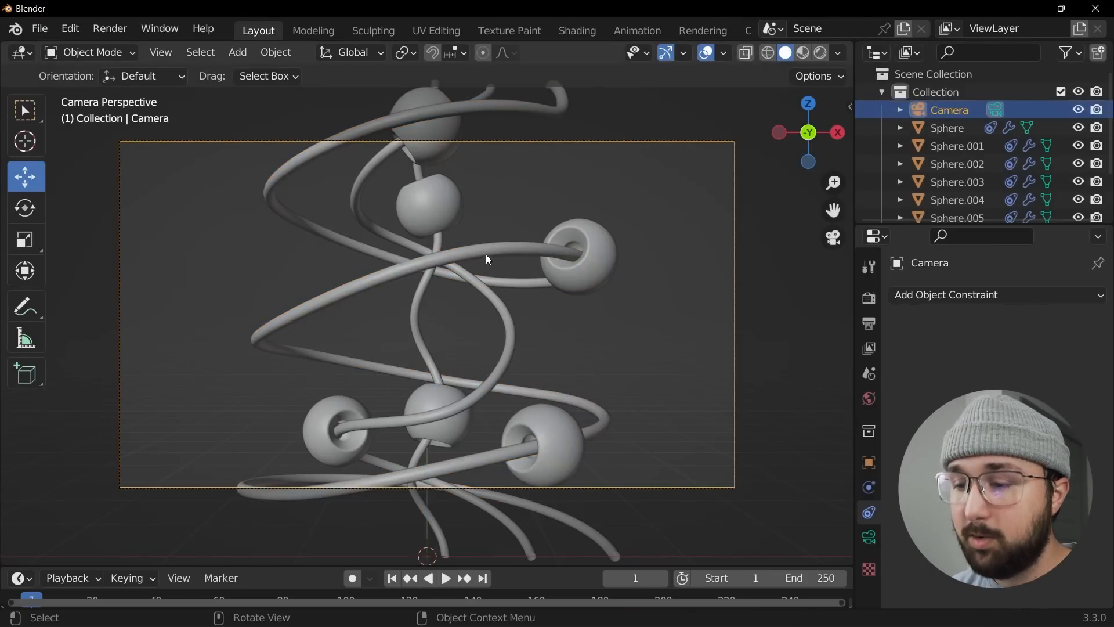
key("g")
key("z")
key("z")
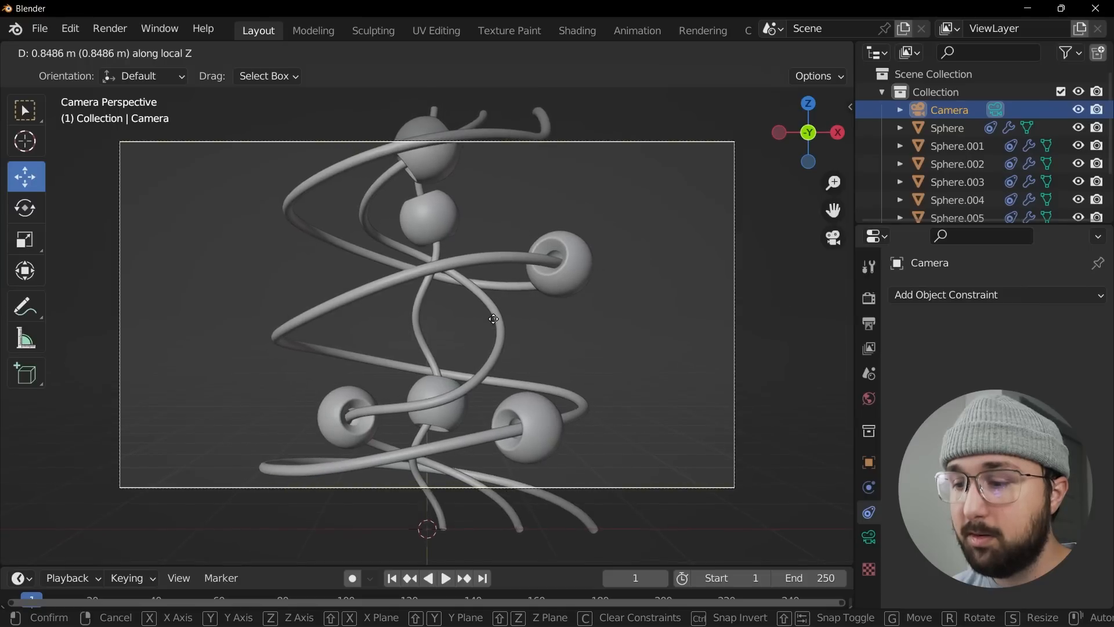
left_click(489, 327)
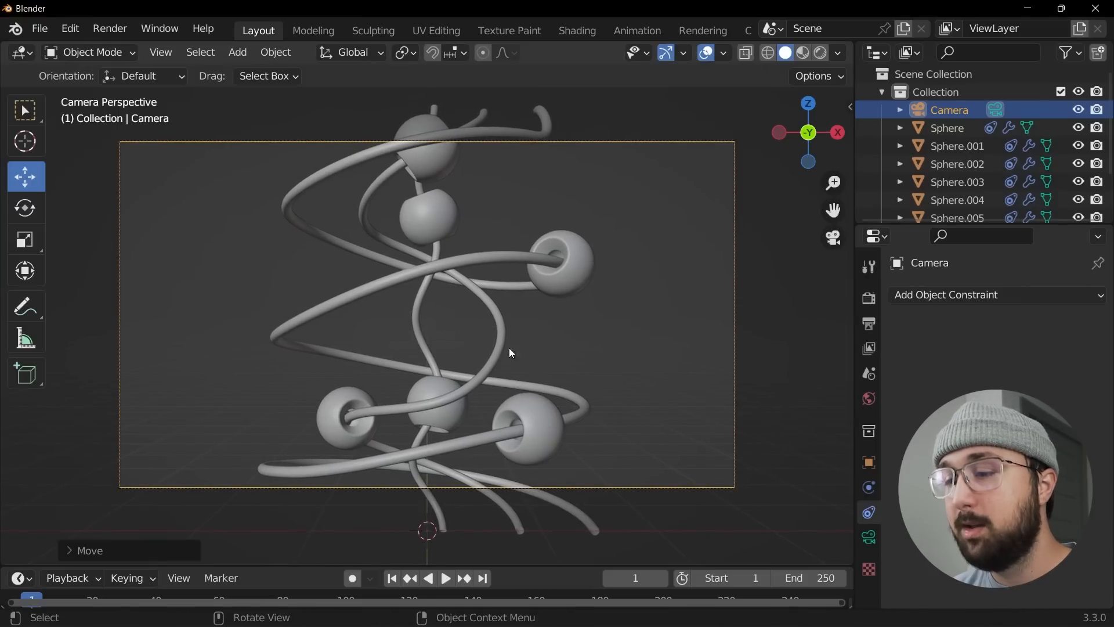
Set the Follow Path offset of the topmost sphere on Spiral.001 to -0.8 so it sits at the curve's lower end
left_click(427, 152)
scroll(485, 214, "up", 1)
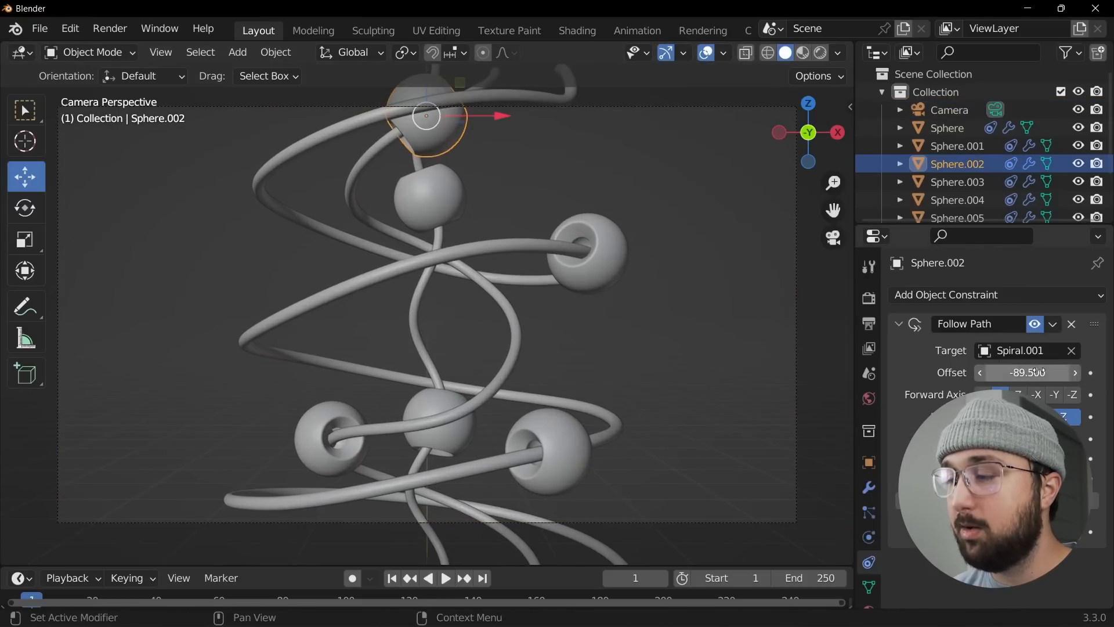
left_click_drag(1038, 372, 1078, 372)
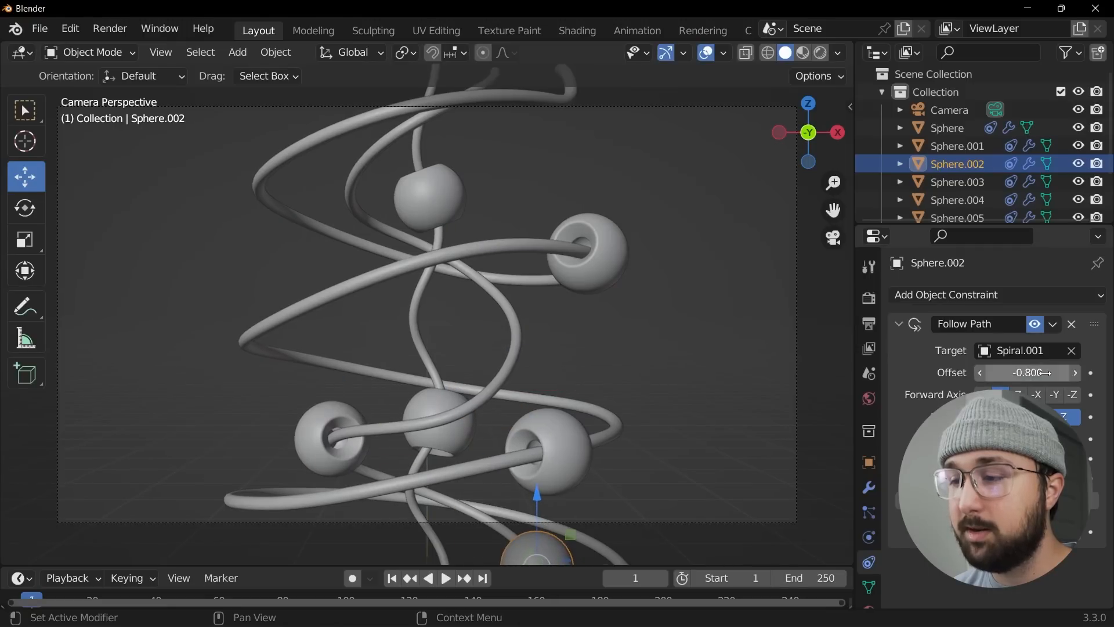
Bring the remaining spheres to the lower ends of their spirals through their Follow Path offsets, using -0.8 for Sphere.003
left_click(432, 200)
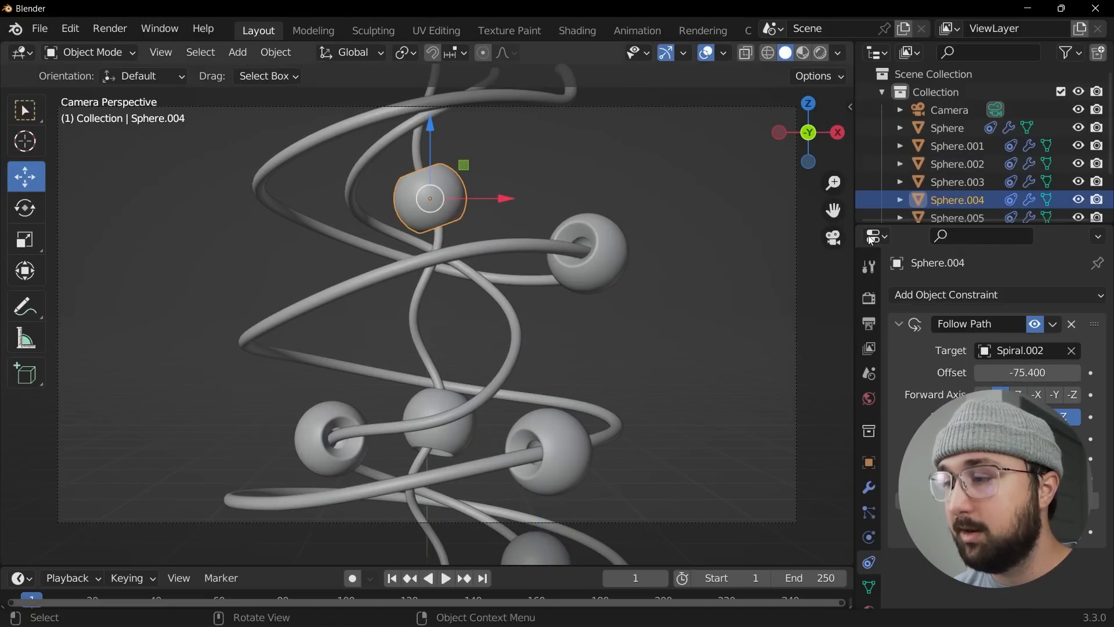
left_click_drag(1037, 364, 1079, 372)
left_click(449, 429)
left_click(597, 262)
left_click(537, 549)
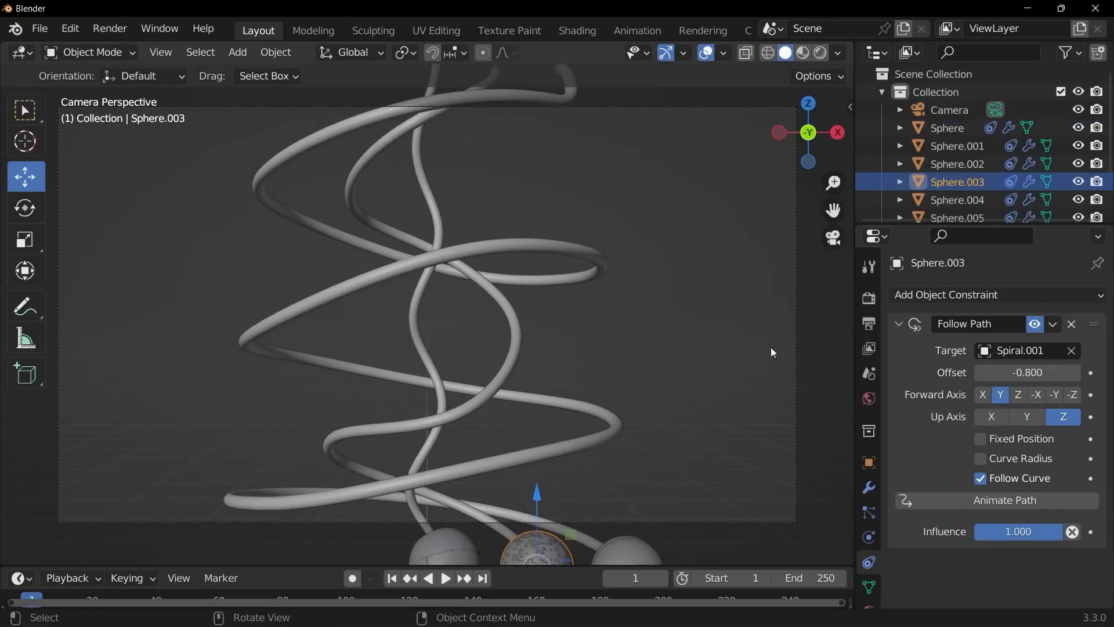
scroll(474, 285, "down", 2)
scroll(477, 285, "up", 4)
scroll(482, 285, "down", 4)
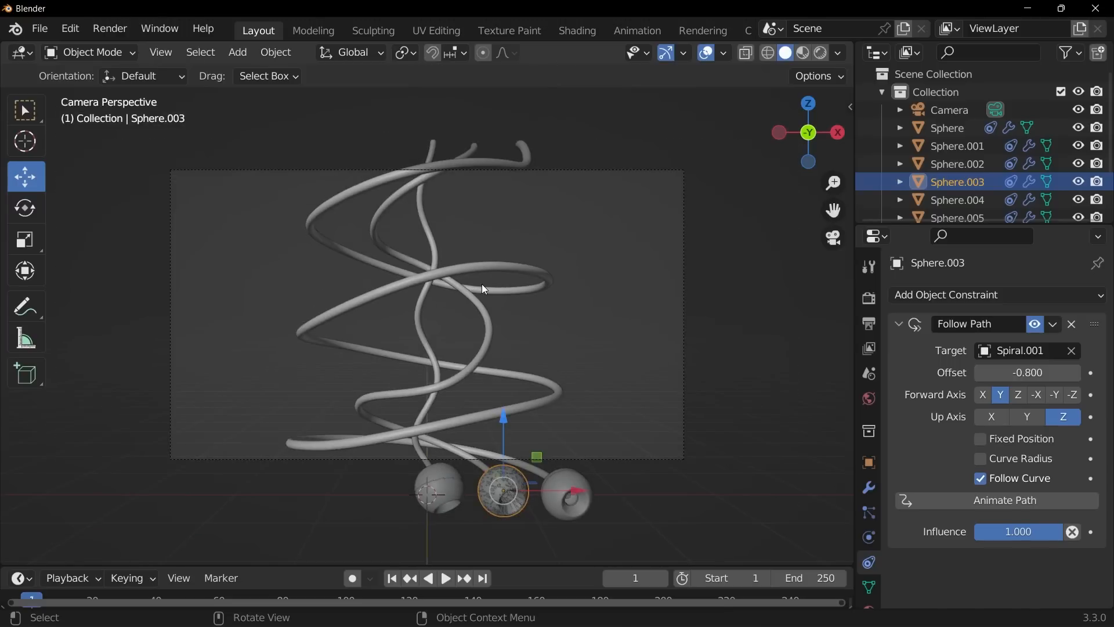
scroll(485, 288, "up", 2)
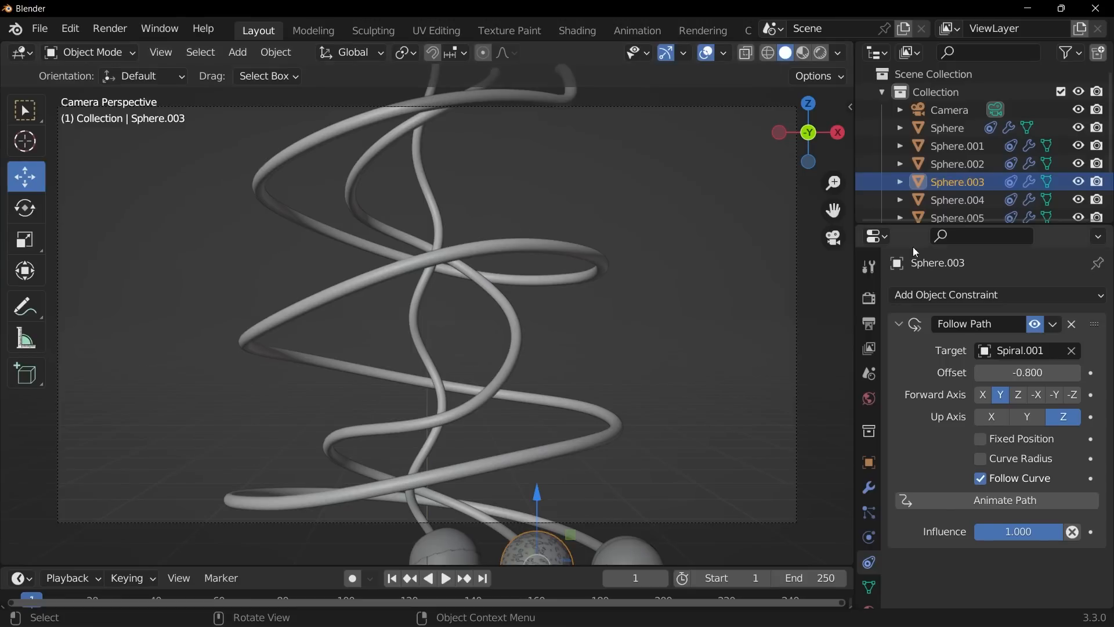
Set the Follow Path offset of Sphere.003 on Spiral.001 to -60
left_click_drag(1027, 373, 954, 373)
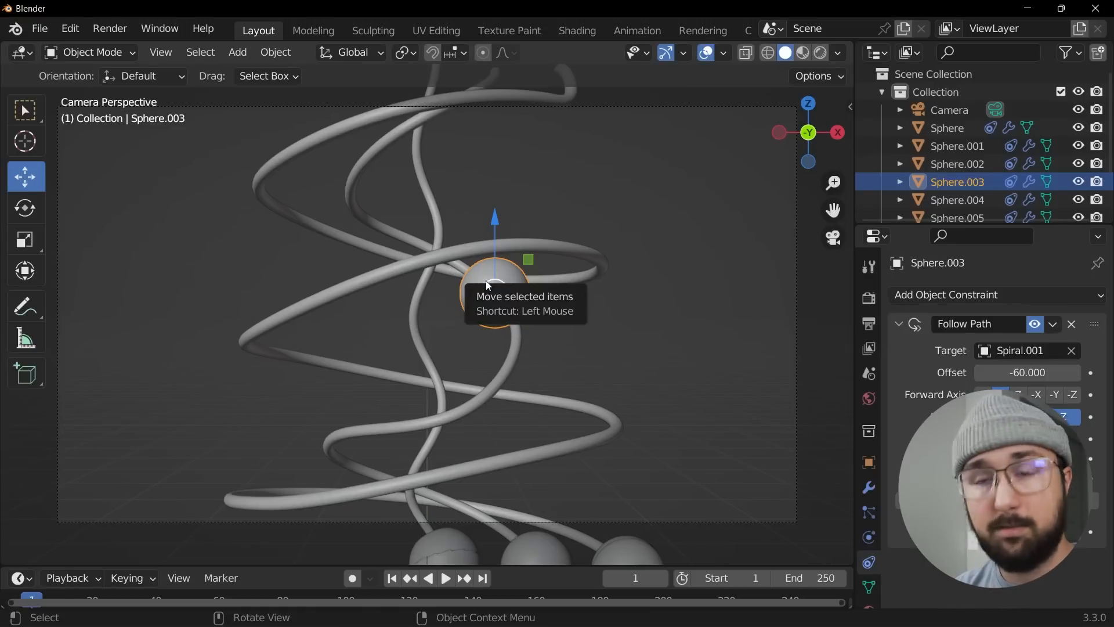
left_click(1030, 372)
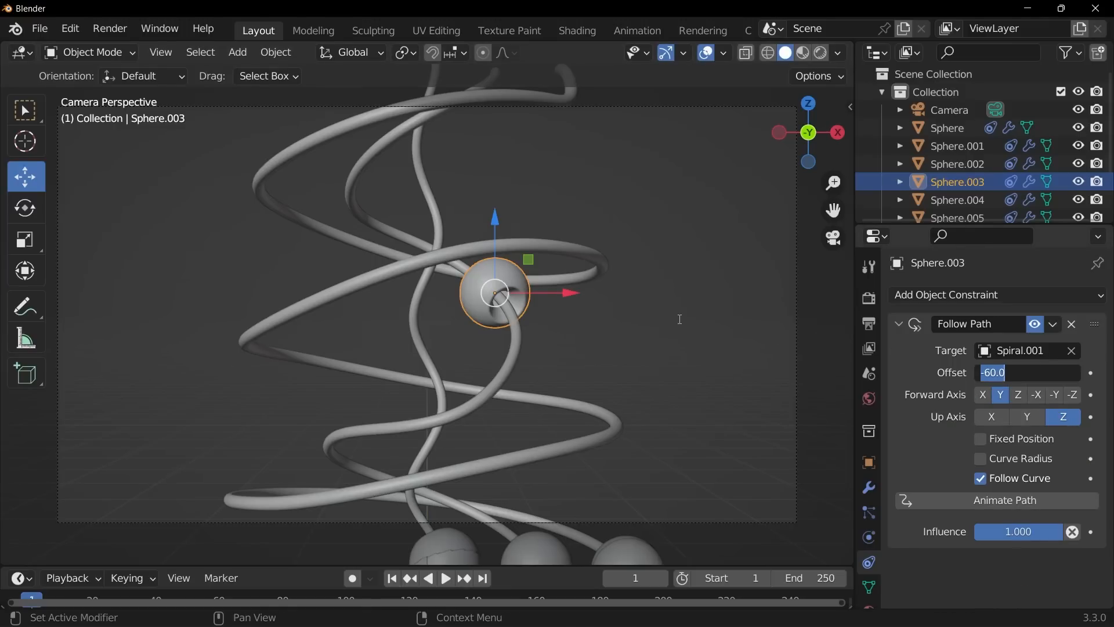
key("Return")
Enlarge the timeline area and set the default F-Curve interpolation to Linear in the animation preferences
left_click_drag(582, 565, 573, 524)
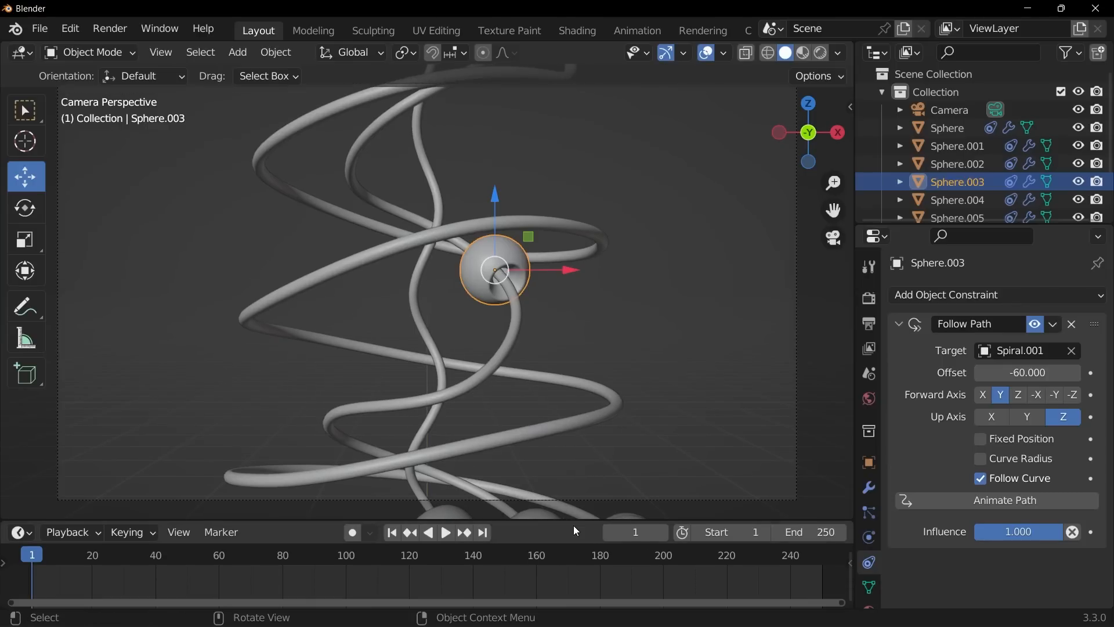
left_click(70, 28)
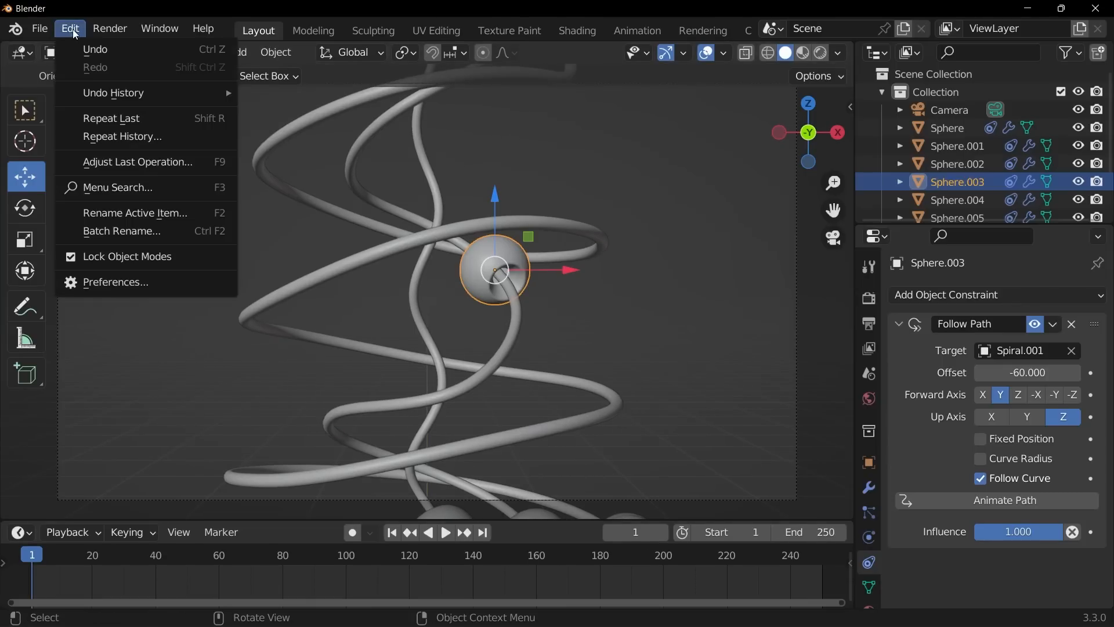
left_click(173, 282)
left_click(64, 314)
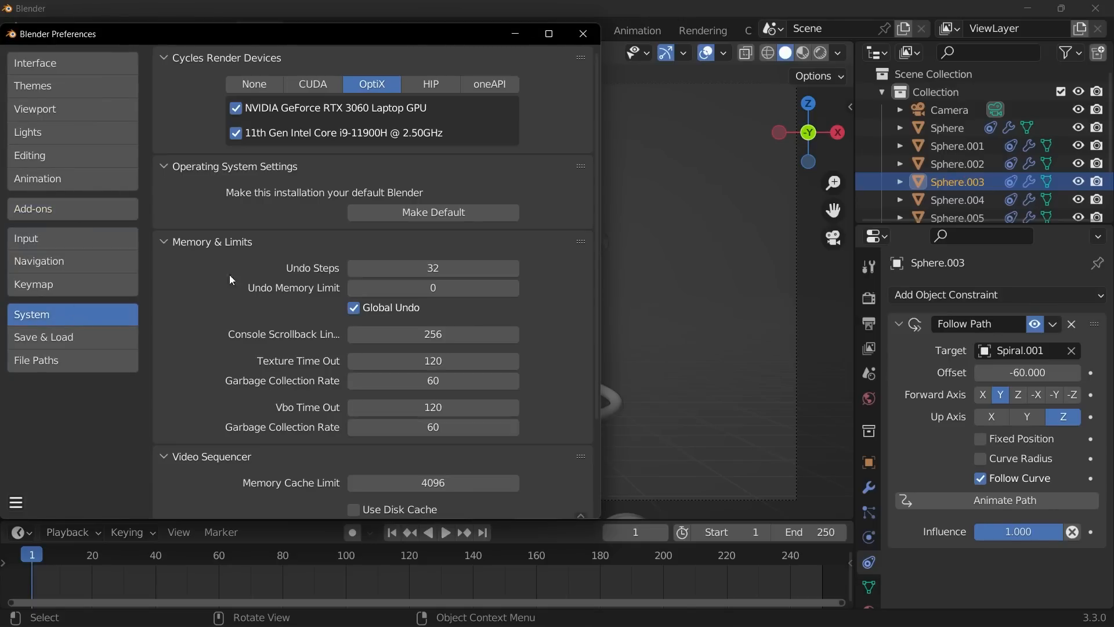
left_click(67, 177)
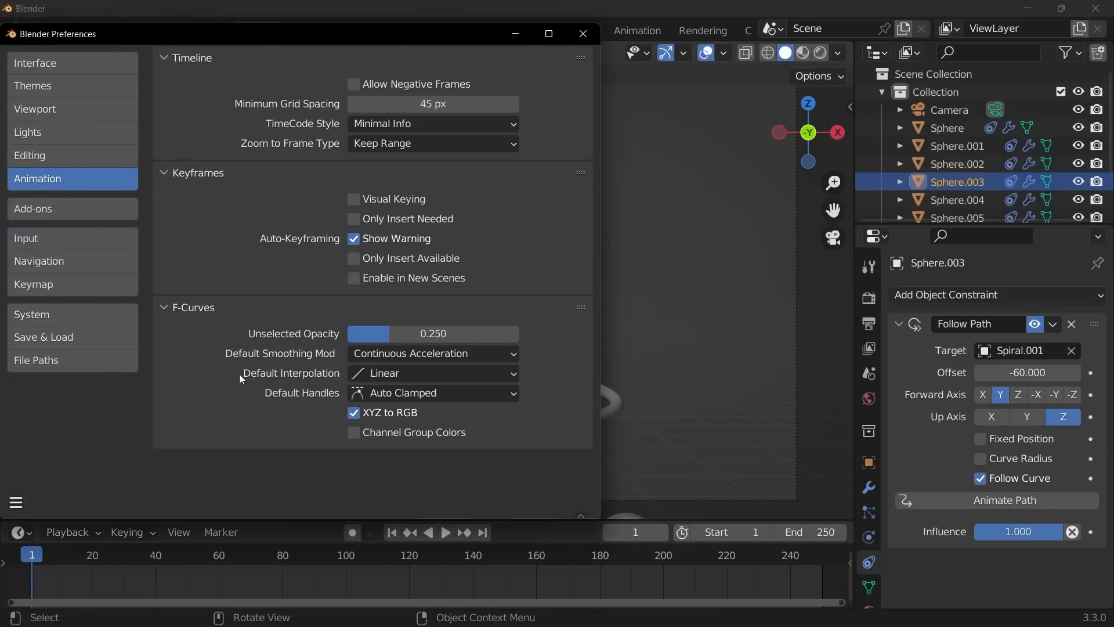
left_click(385, 374)
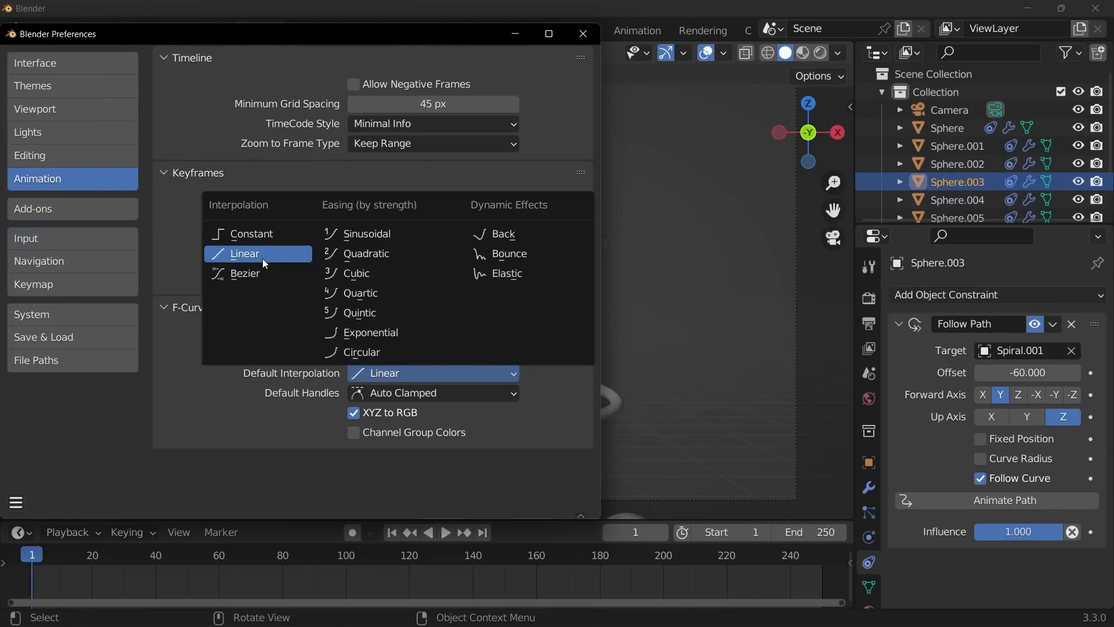
left_click(310, 251)
left_click(583, 33)
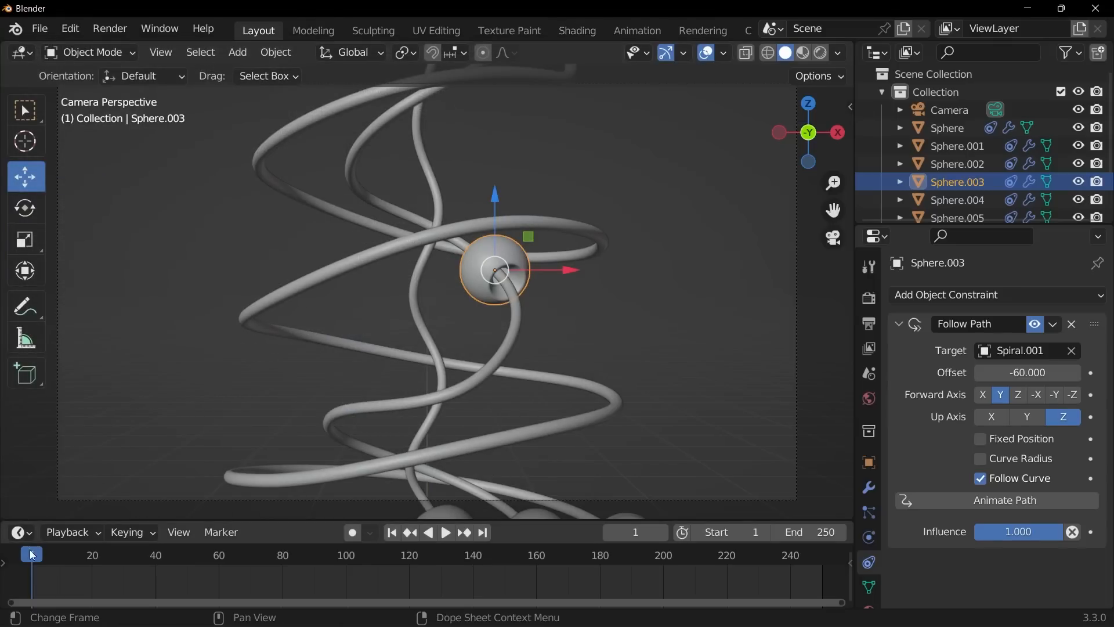
key("Home")
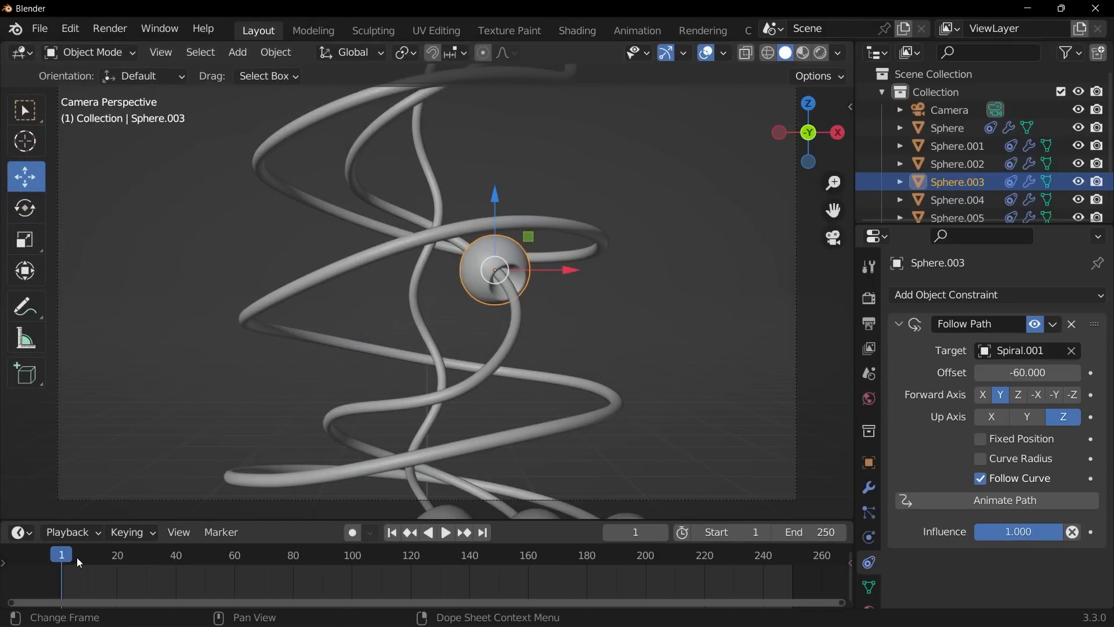
Move to frame 0, set the animation's end frame to 80 and fit the timeline to the new range
key("Left")
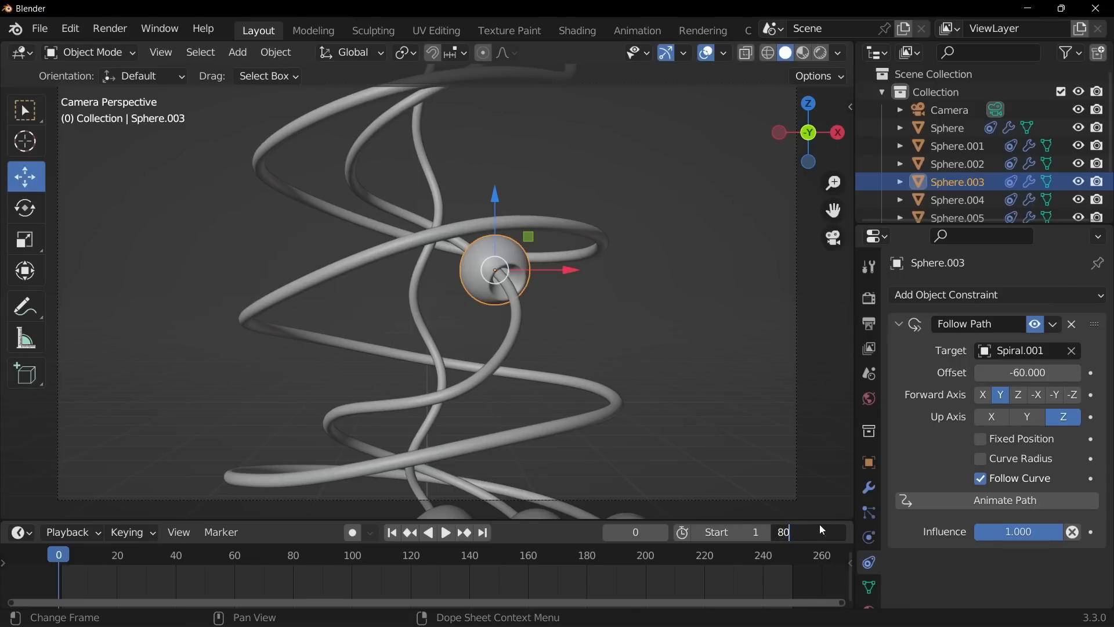
key("Return")
key("Home")
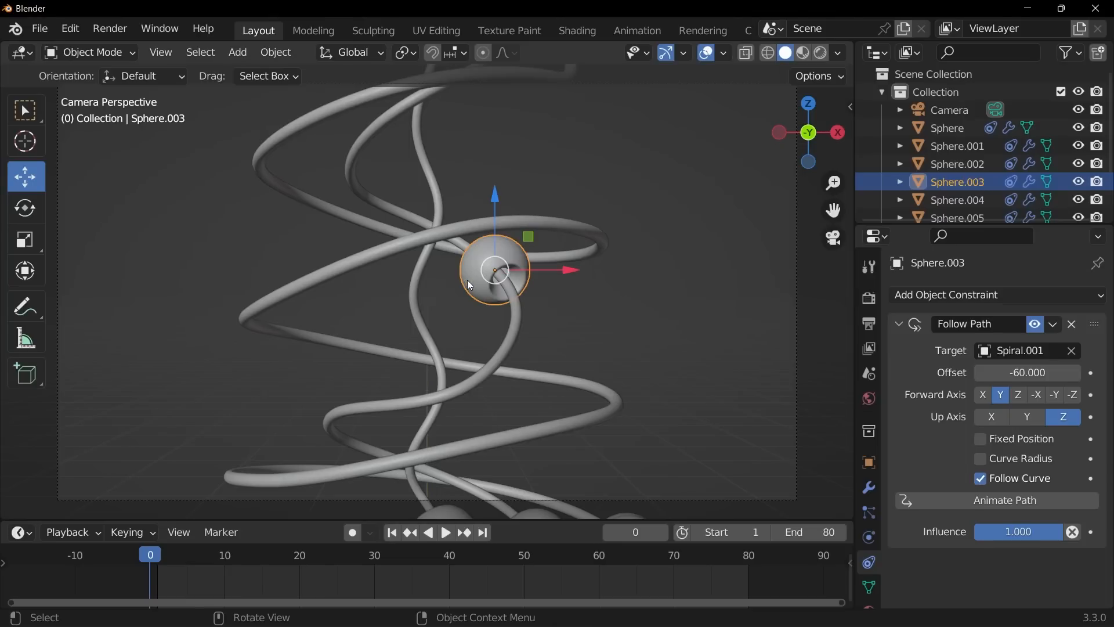
Keyframe the Follow Path offset of Sphere.003 at -60 on frame 0 and at -100.6 on frame 40
left_click(1091, 375)
left_click(450, 557)
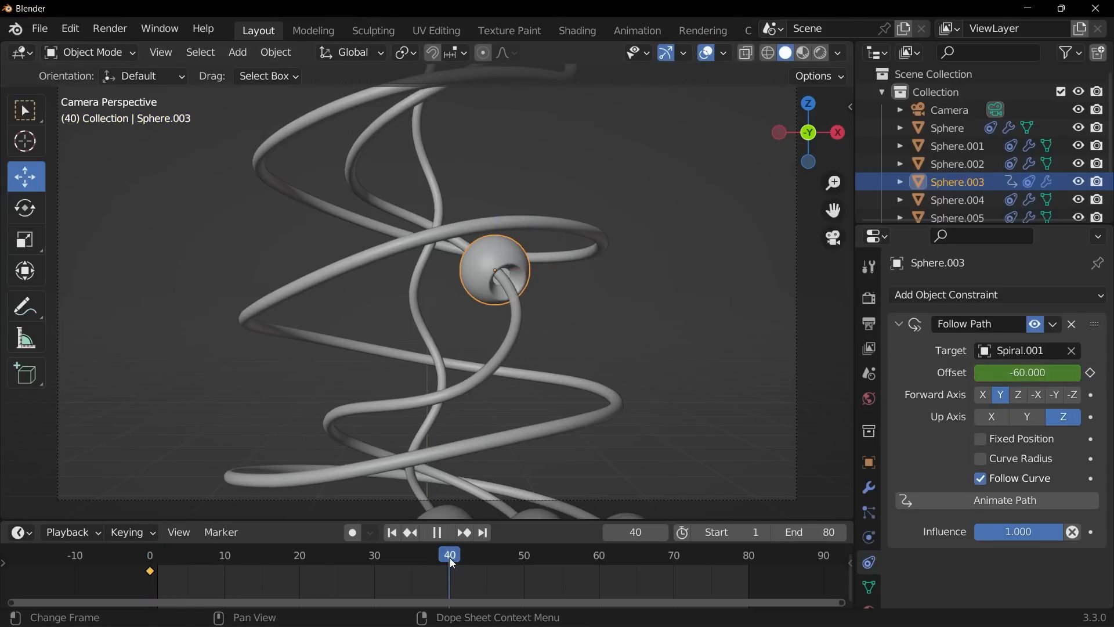
left_click_drag(1027, 372, 954, 372)
left_click(1090, 372)
Play the animation from the first frame to check the motion of Sphere.003, then return to the start
left_click(393, 532)
key("space")
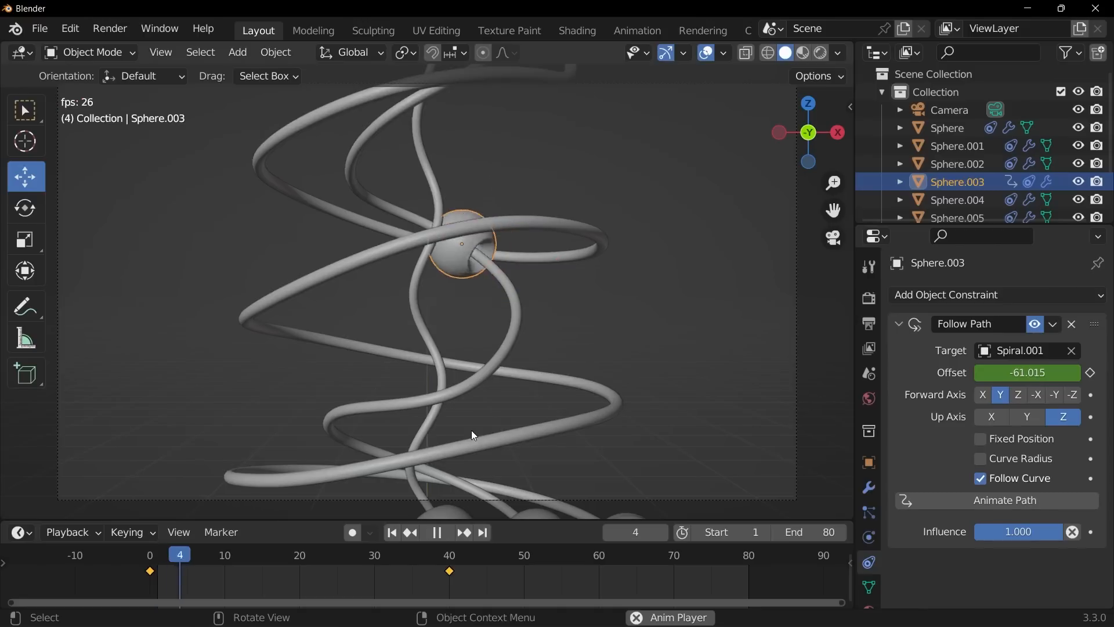
key("space")
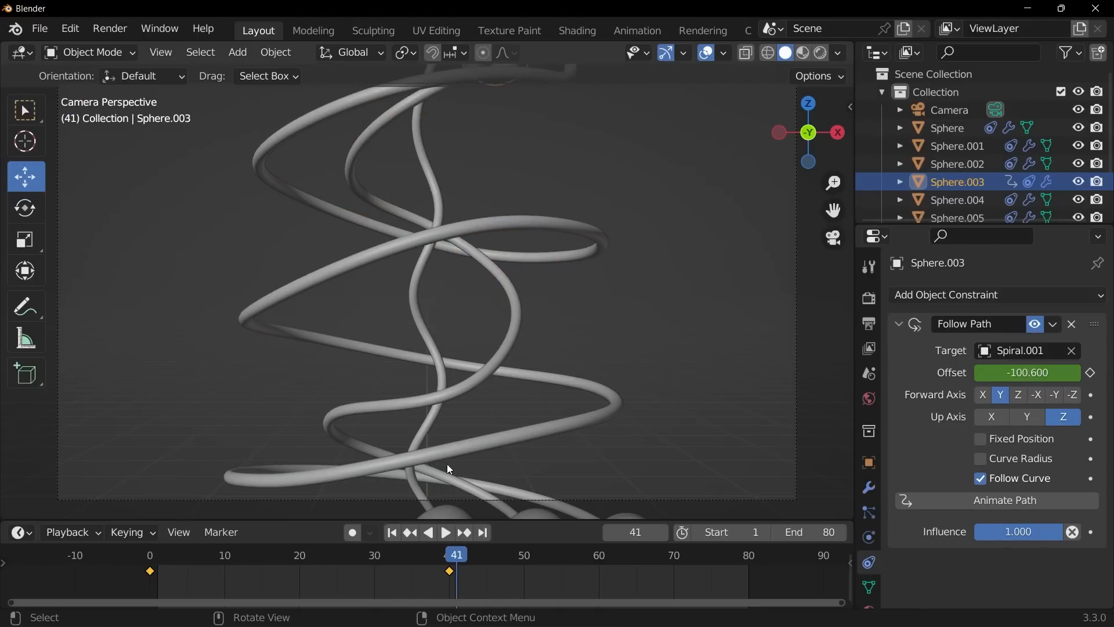
left_click(394, 535)
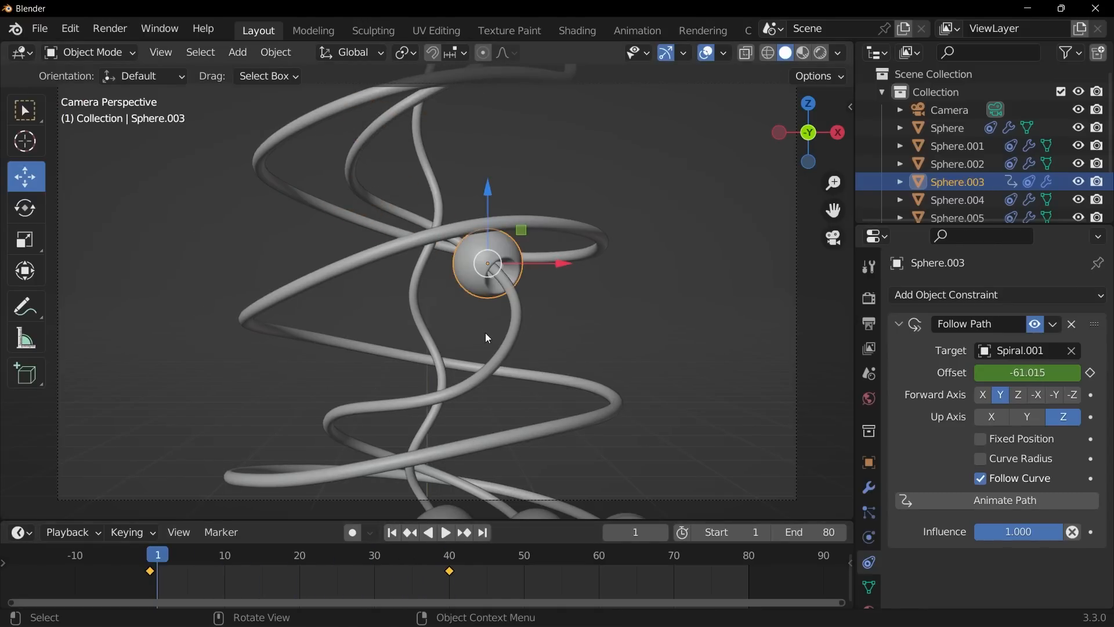
Keyframe the Follow Path offset of Sphere.002 on Spiral.001 at -0.8 on frame 40
left_click(491, 355)
middle_click_drag(490, 357, 581, 395)
scroll(580, 395, "up", 5)
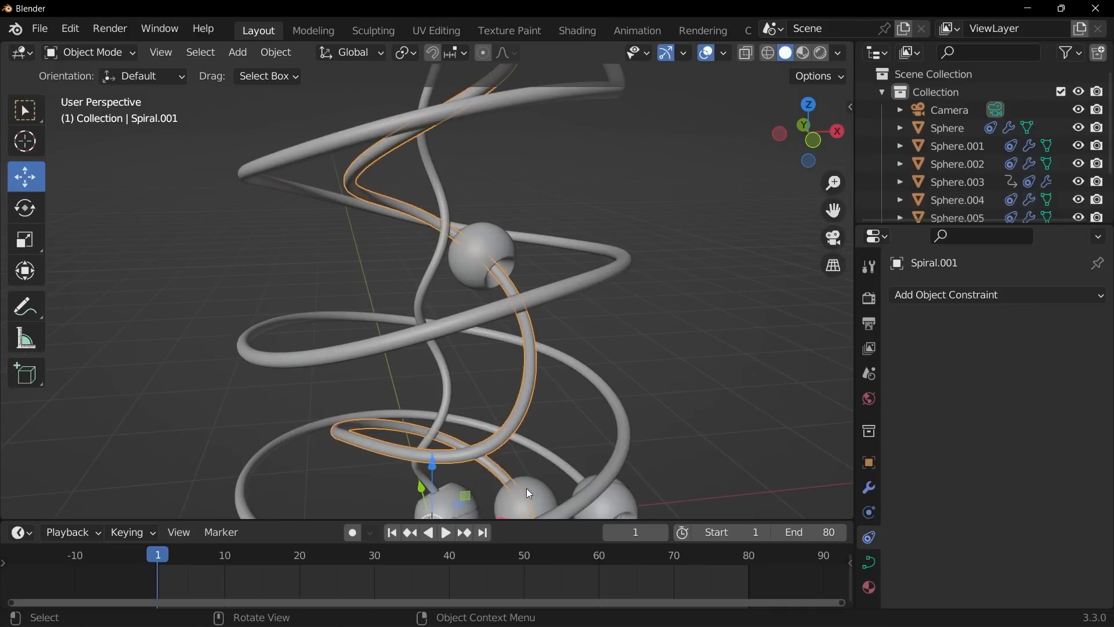
left_click(529, 492)
key("KP_0")
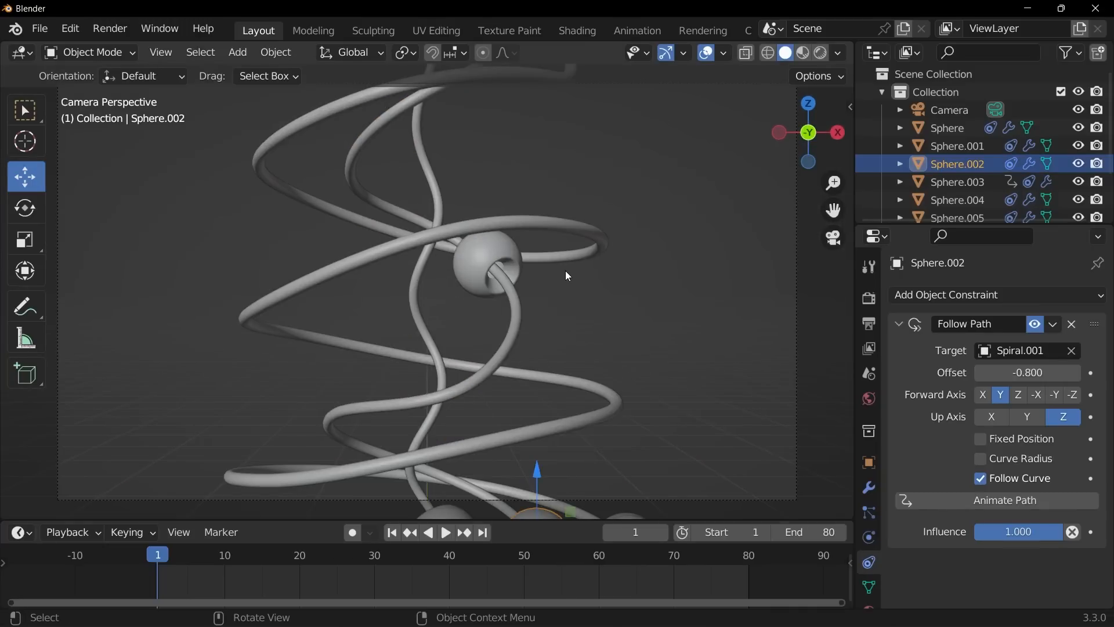
left_click(518, 264)
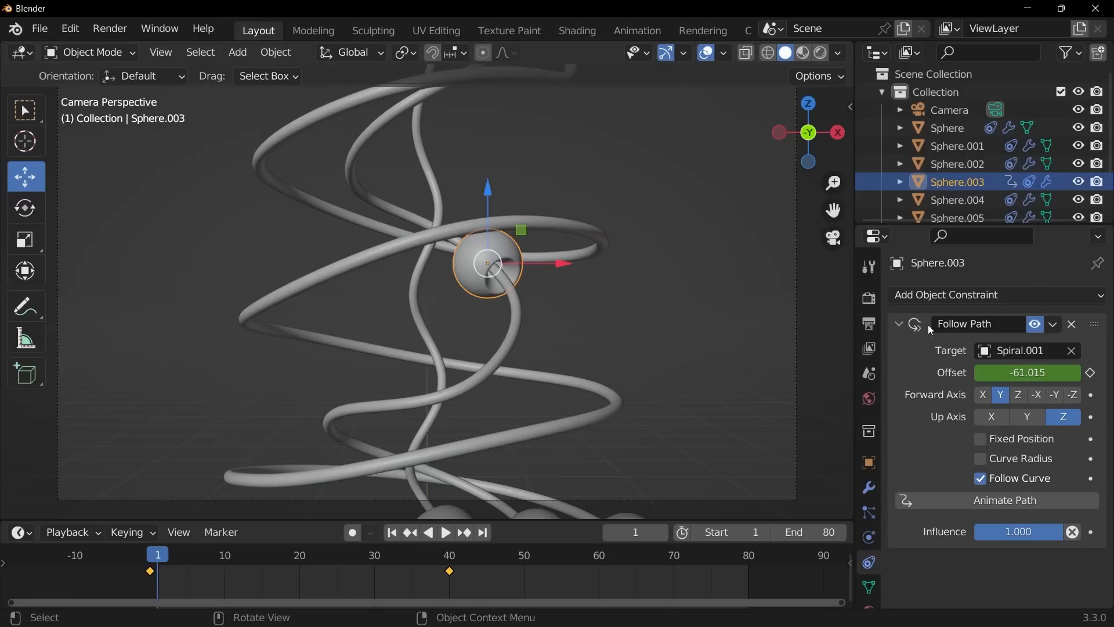
left_click_drag(453, 554, 453, 558)
scroll(504, 372, "down", 2)
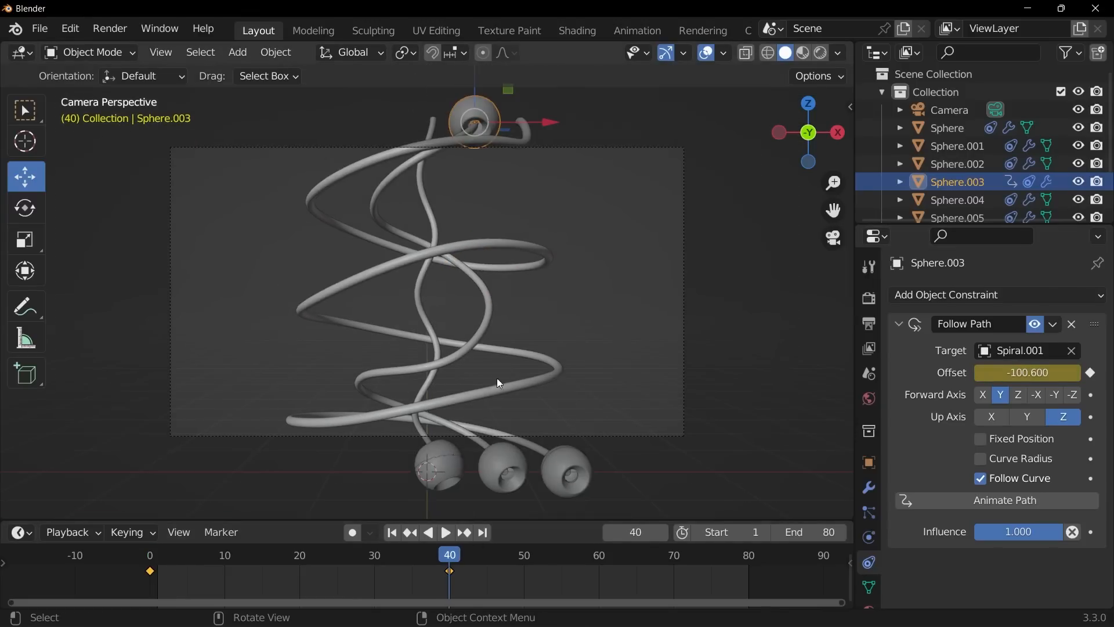
left_click(497, 457)
scroll(499, 449, "up", 5)
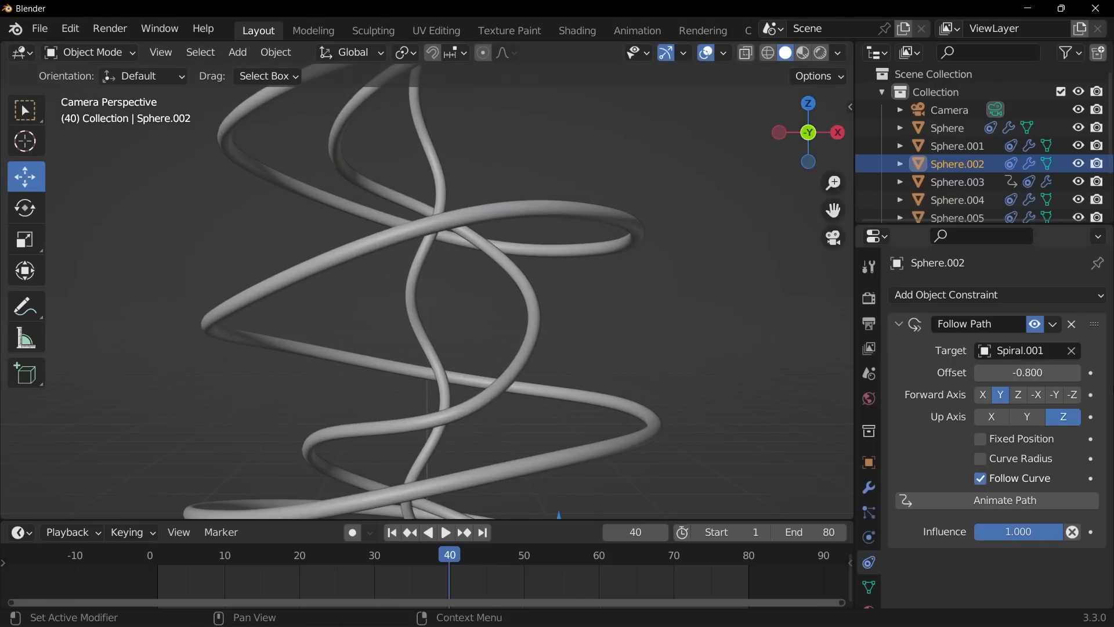
left_click(1046, 378)
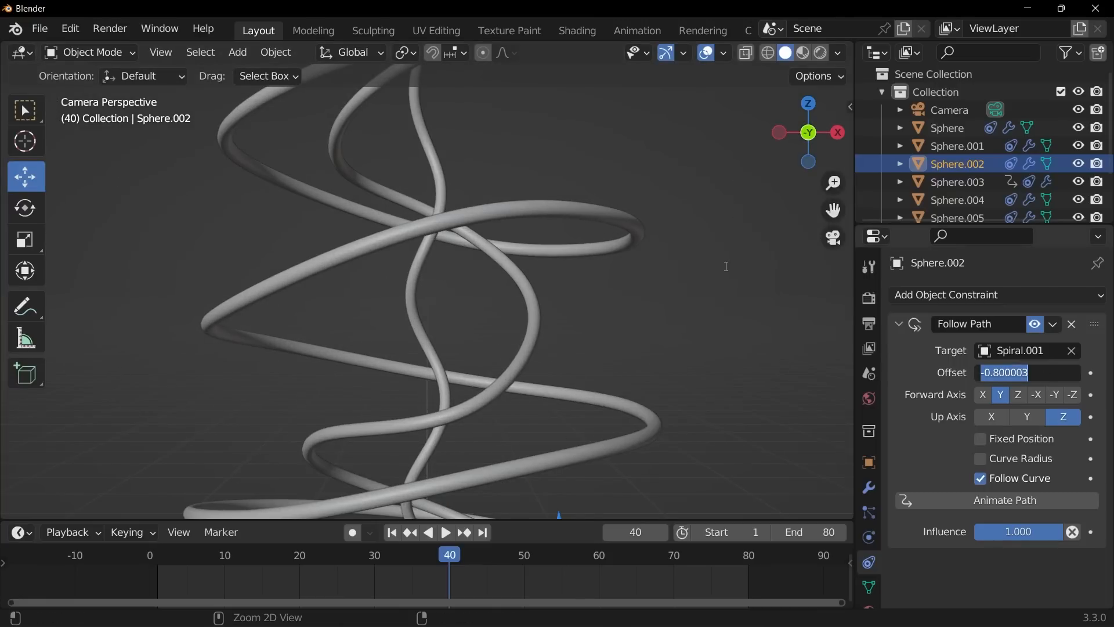
left_click(677, 346)
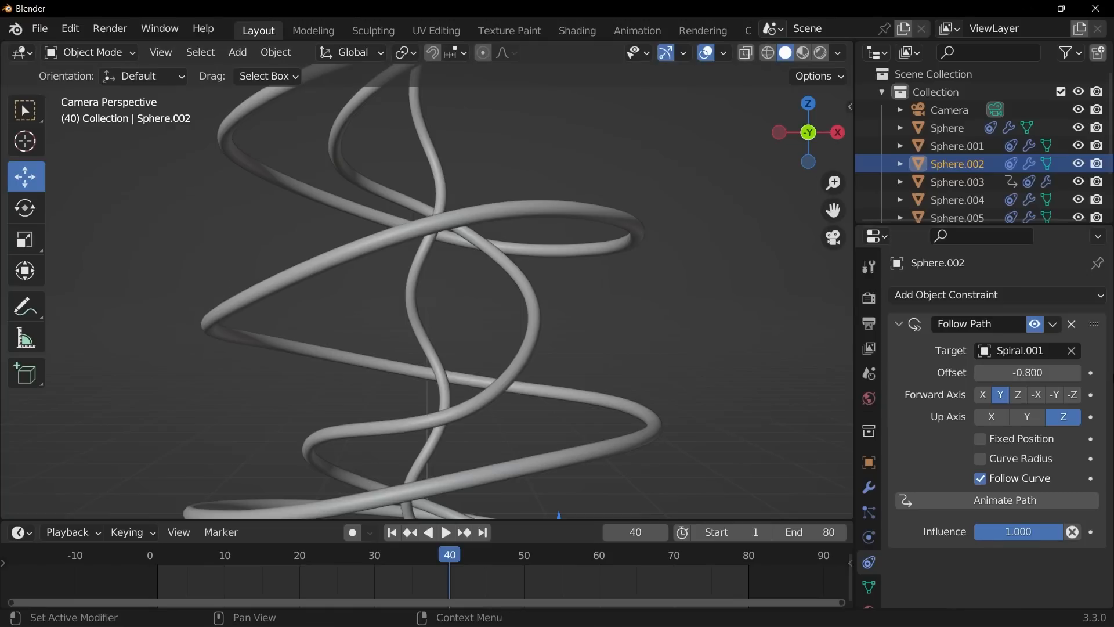
left_click(1092, 374)
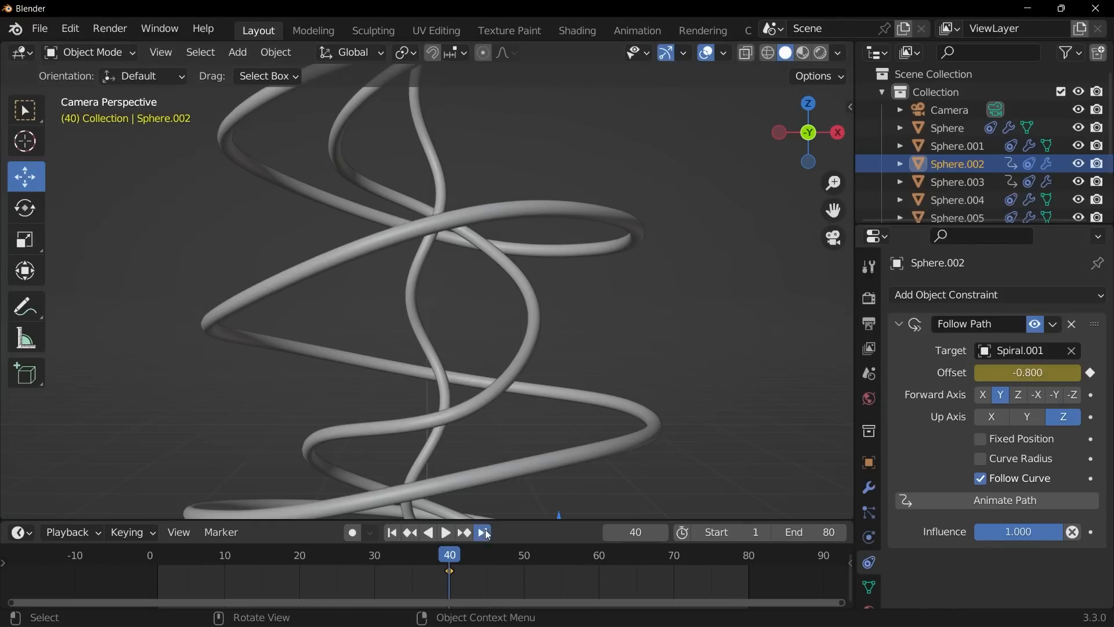
On frame 80, set the Follow Path offset of Sphere.002 to -60 and keyframe it
left_click(484, 531)
left_click(1039, 377)
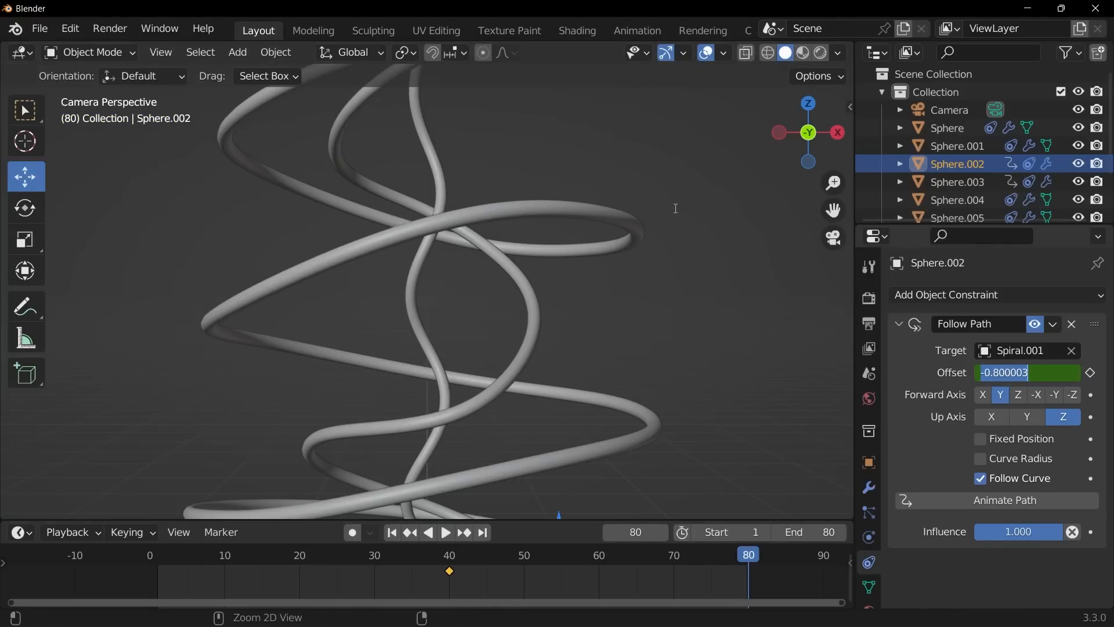
type("-60.0")
key("Return")
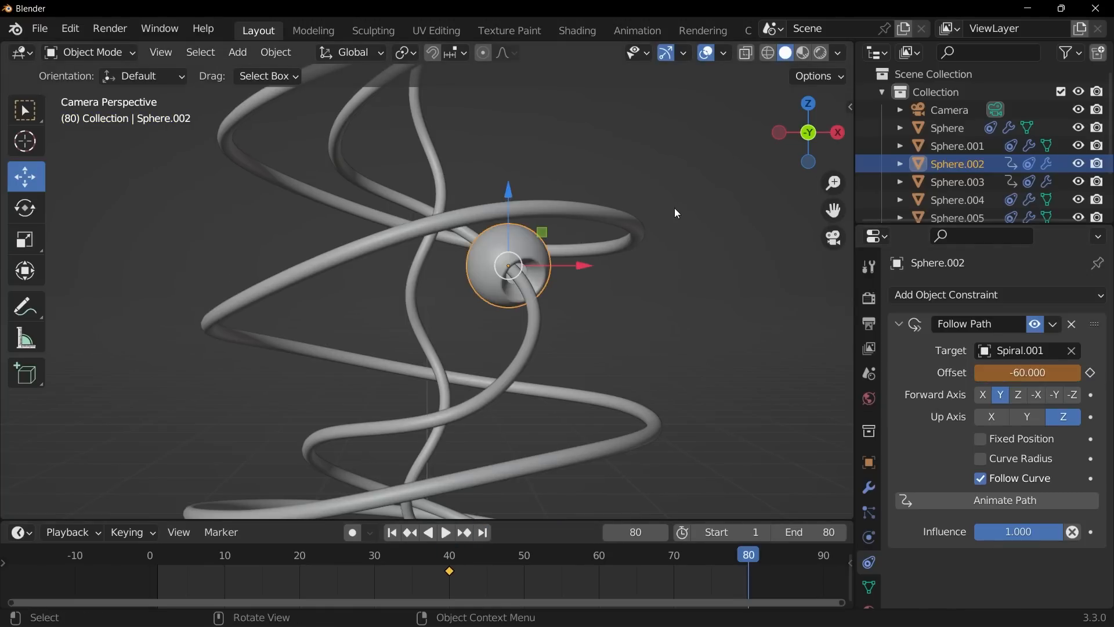
left_click(1095, 374)
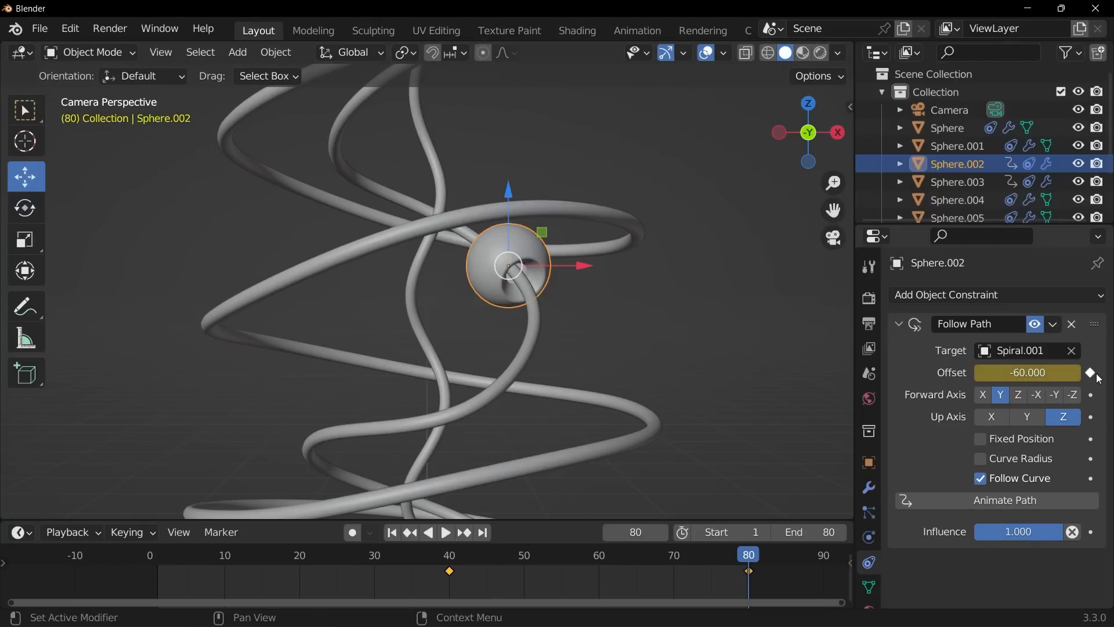
Hide the viewport overlays and gizmos and play the animation to check the loop of both spheres along Spiral.001
left_click(705, 53)
left_click(666, 52)
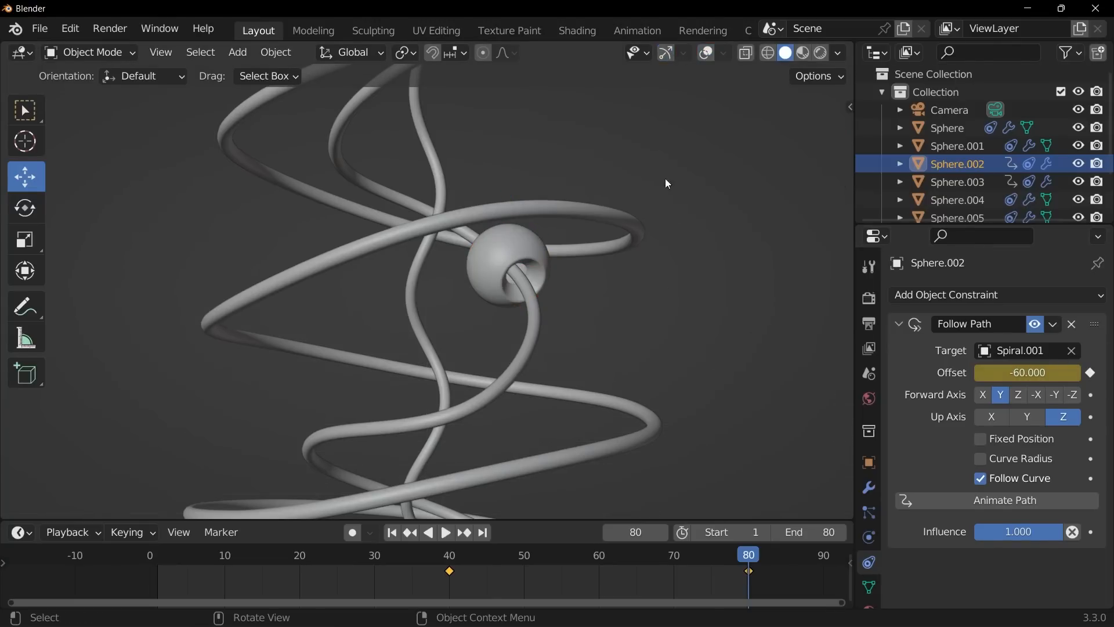
key("space")
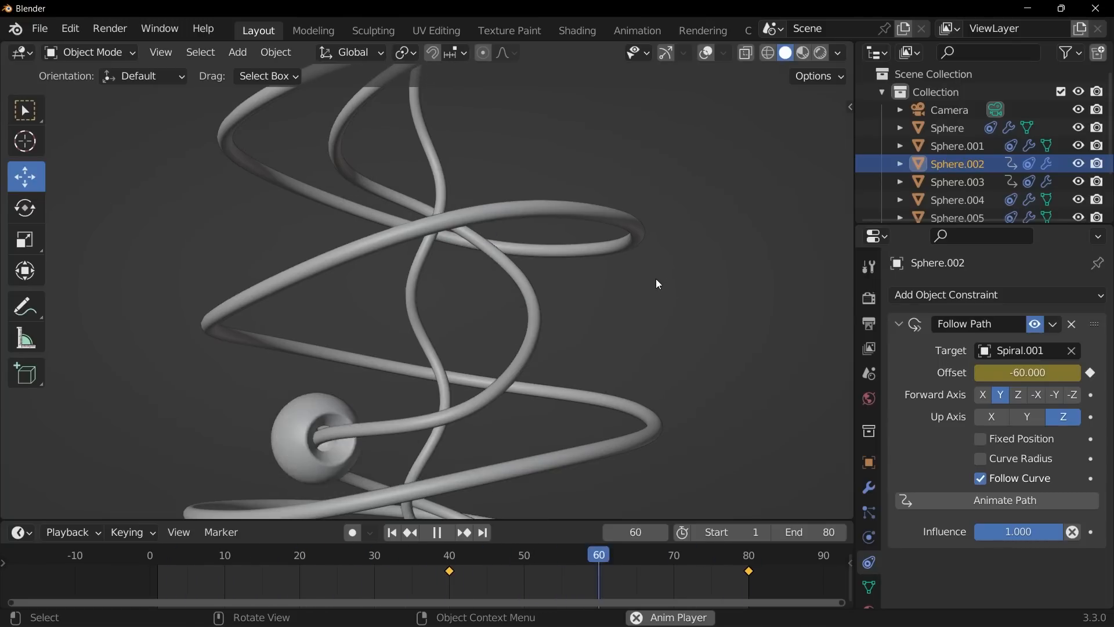
key("alt+a")
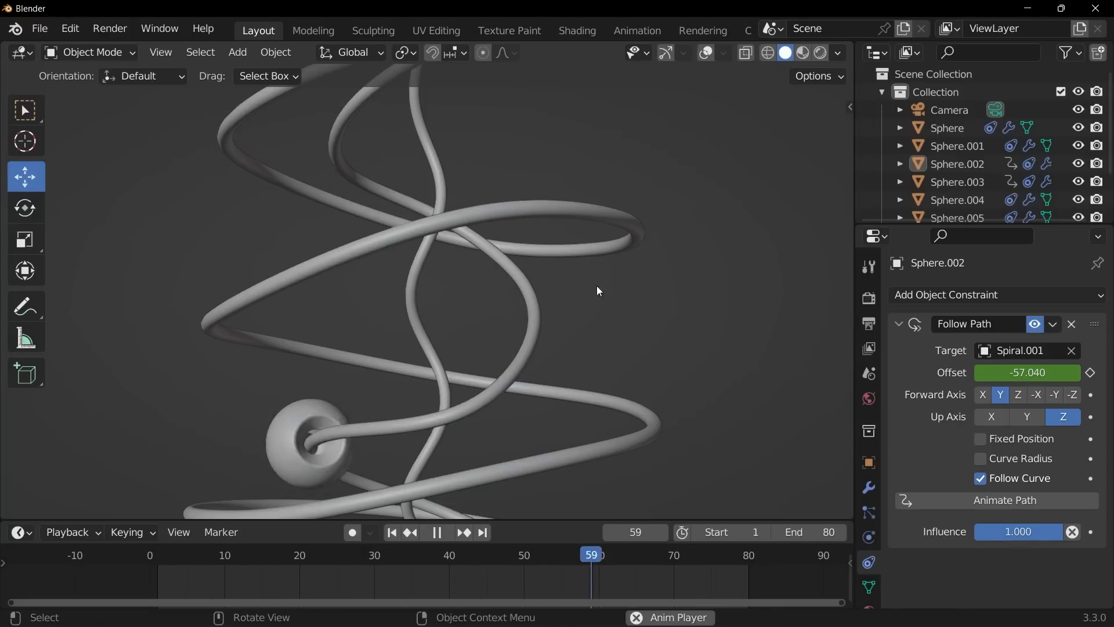
key("space")
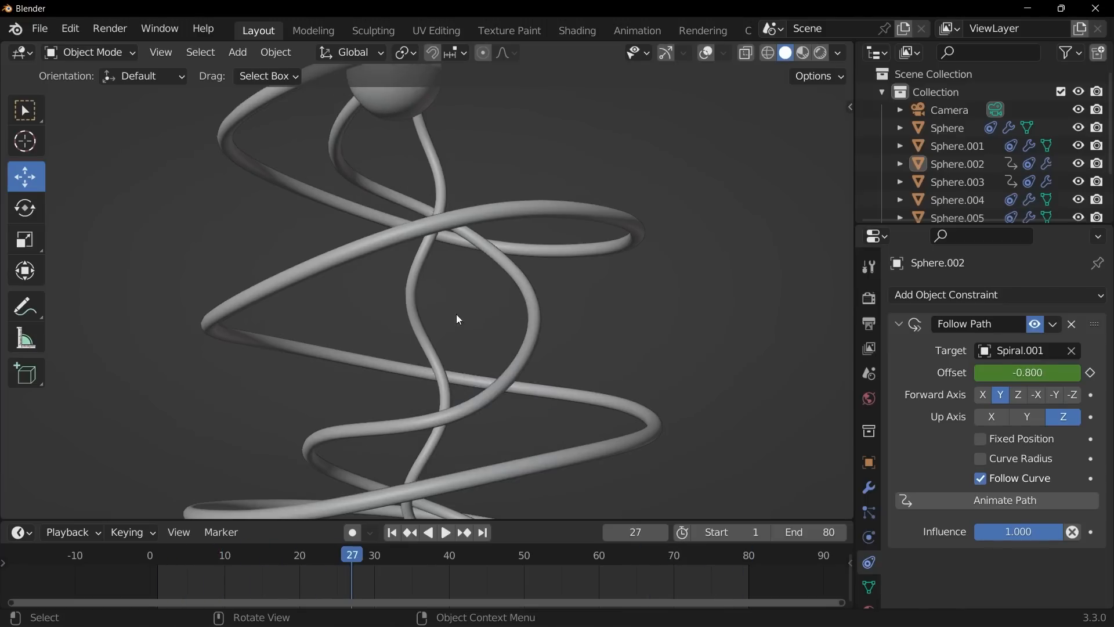
left_click(391, 533)
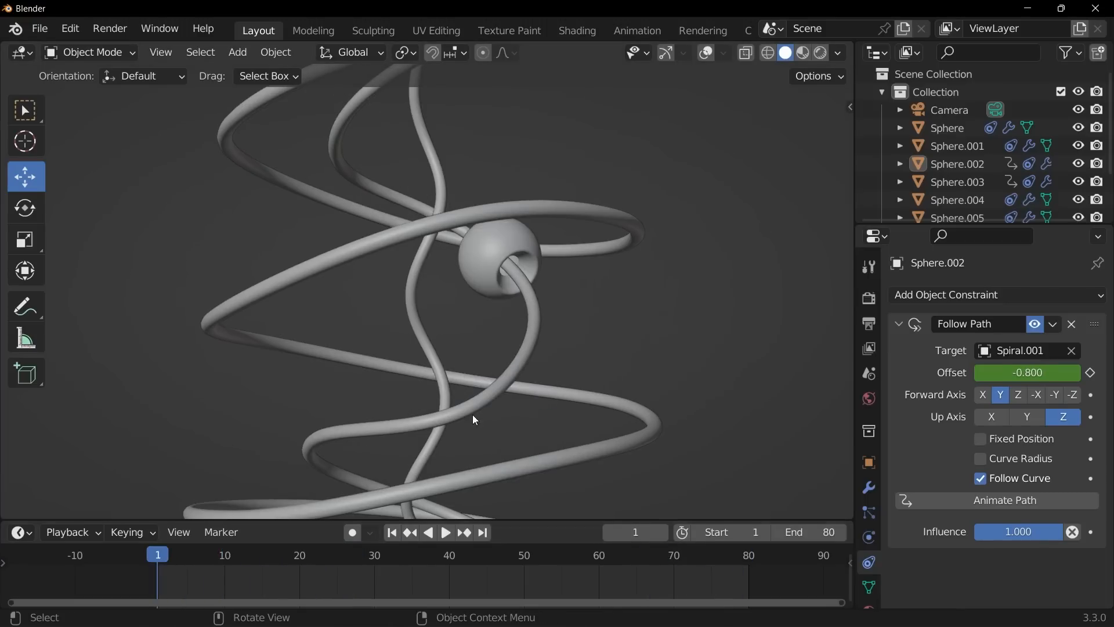
Restore the viewport overlays and set the Follow Path offset of Sphere.001 on Spiral to -54.2
key("KP_0")
middle_click_drag(503, 424, 528, 430)
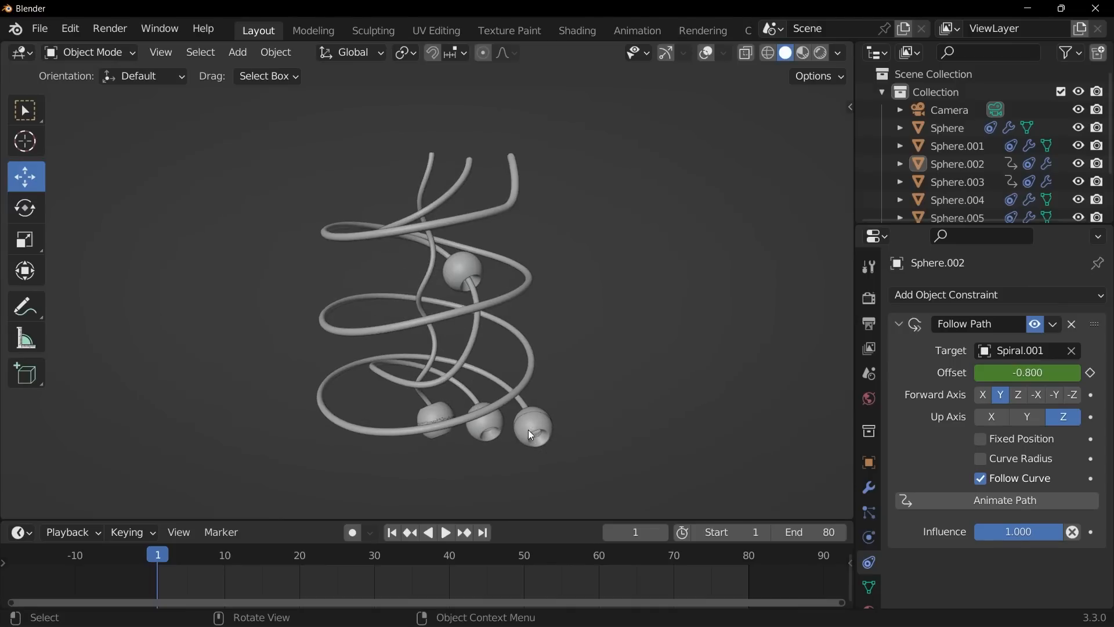
left_click(531, 425)
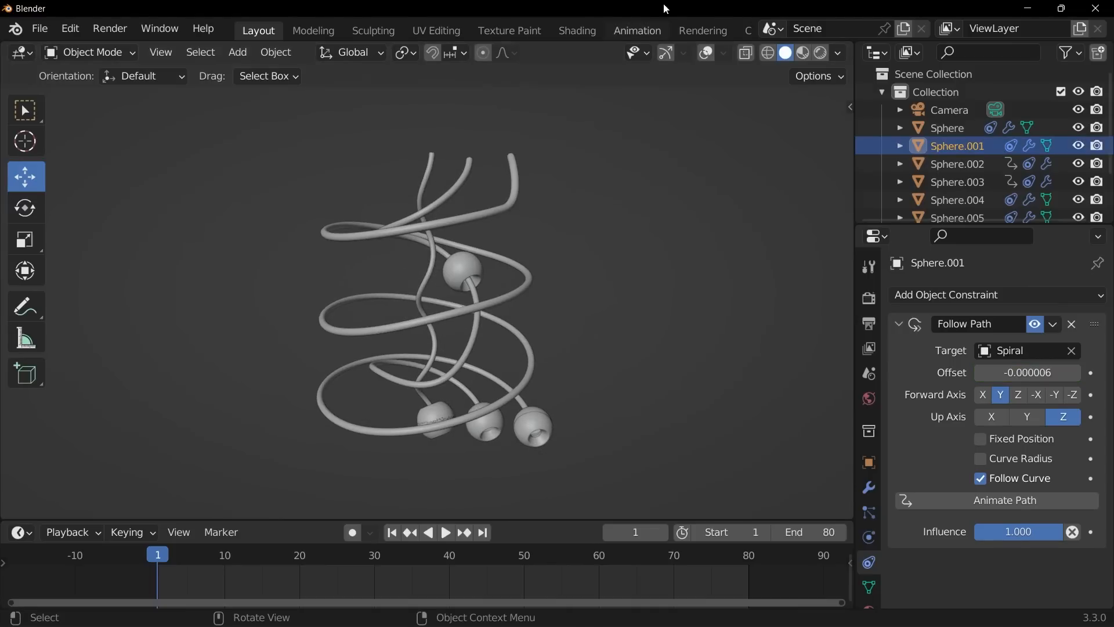
left_click(704, 52)
key("KP_0")
scroll(491, 304, "up", 4)
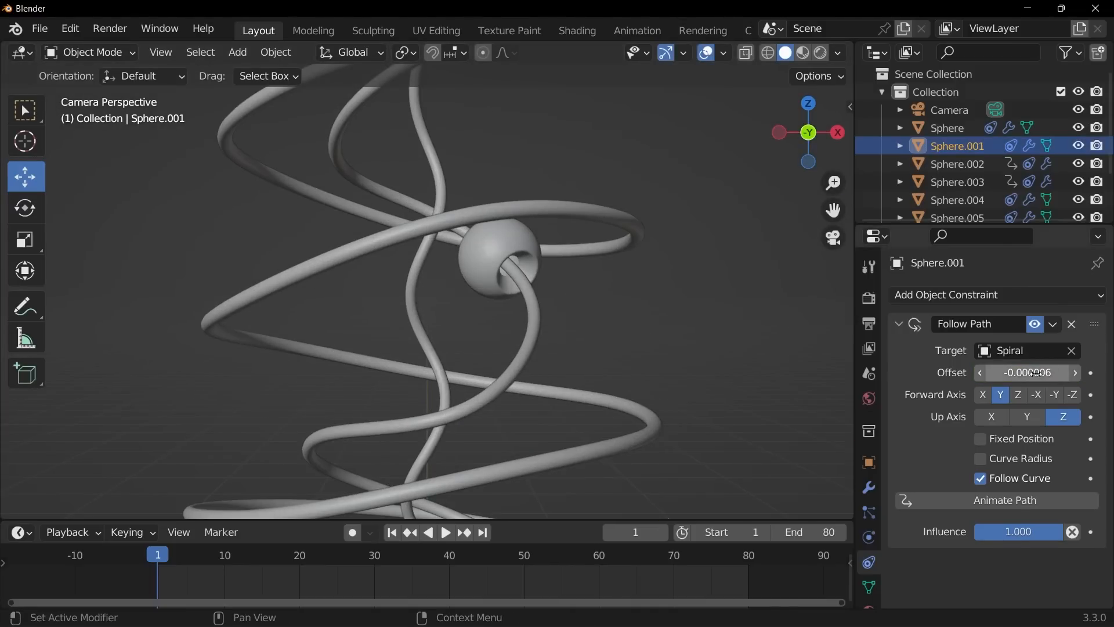
left_click_drag(1016, 373, 945, 366)
scroll(639, 373, "down", 1)
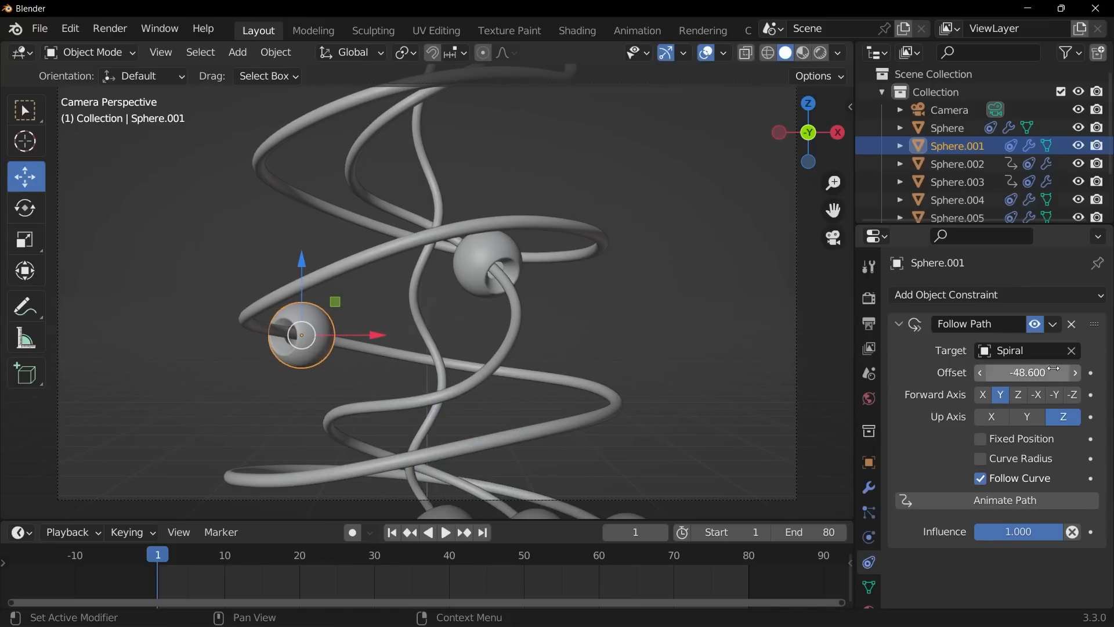
left_click_drag(1038, 372, 1028, 371)
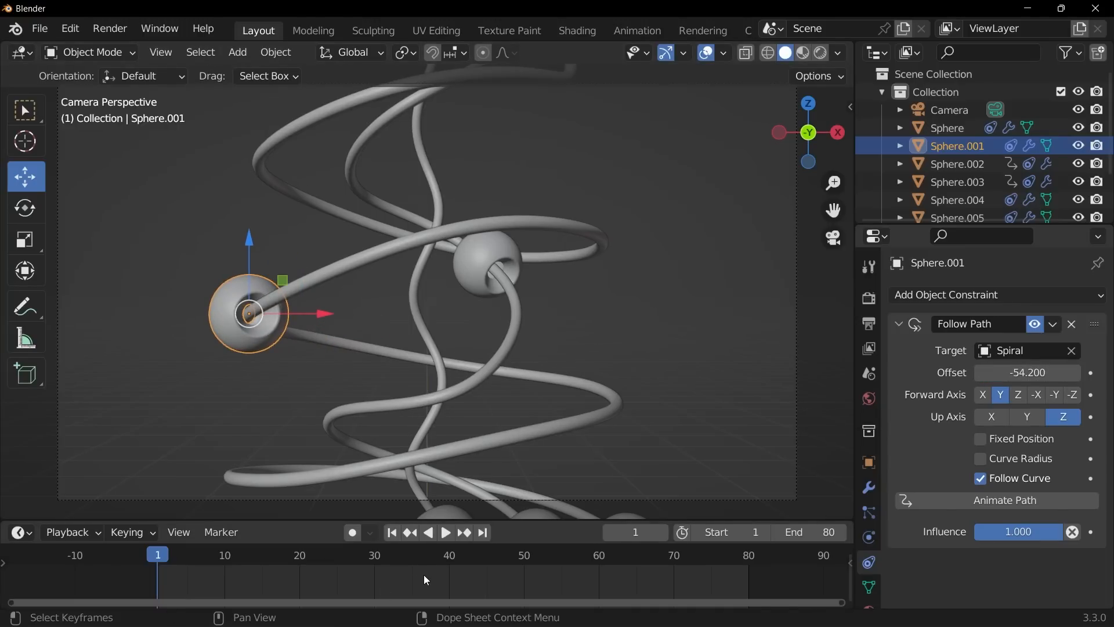
Keyframe the Follow Path offset of Sphere.001 at -54.2 on frame 0 and at -100.1 on frame 40
key("Left")
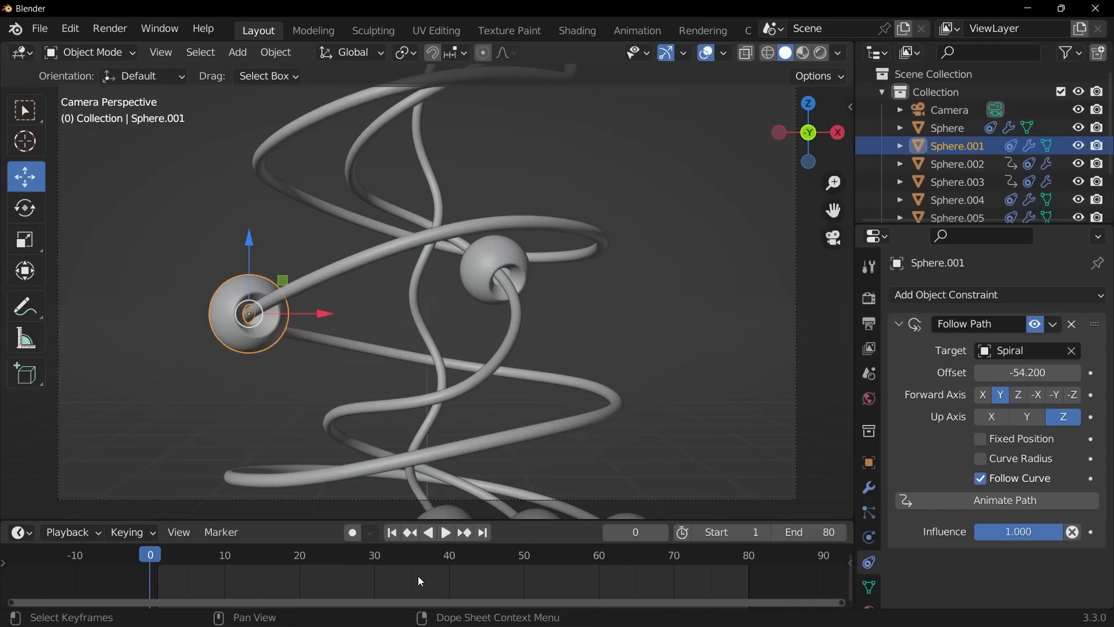
left_click(1027, 372)
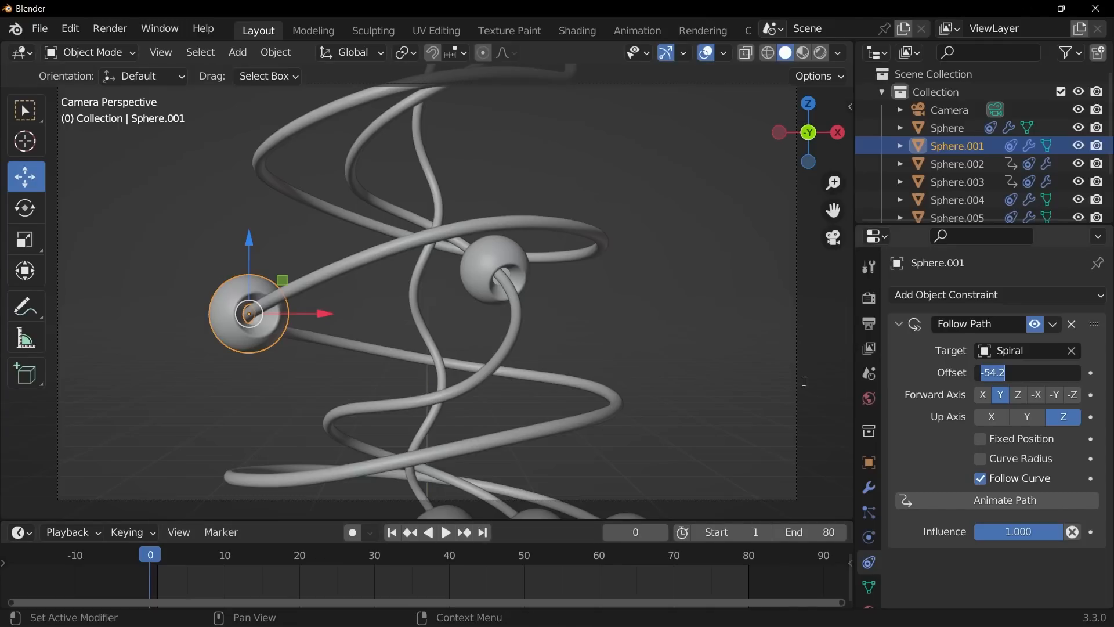
left_click(684, 372)
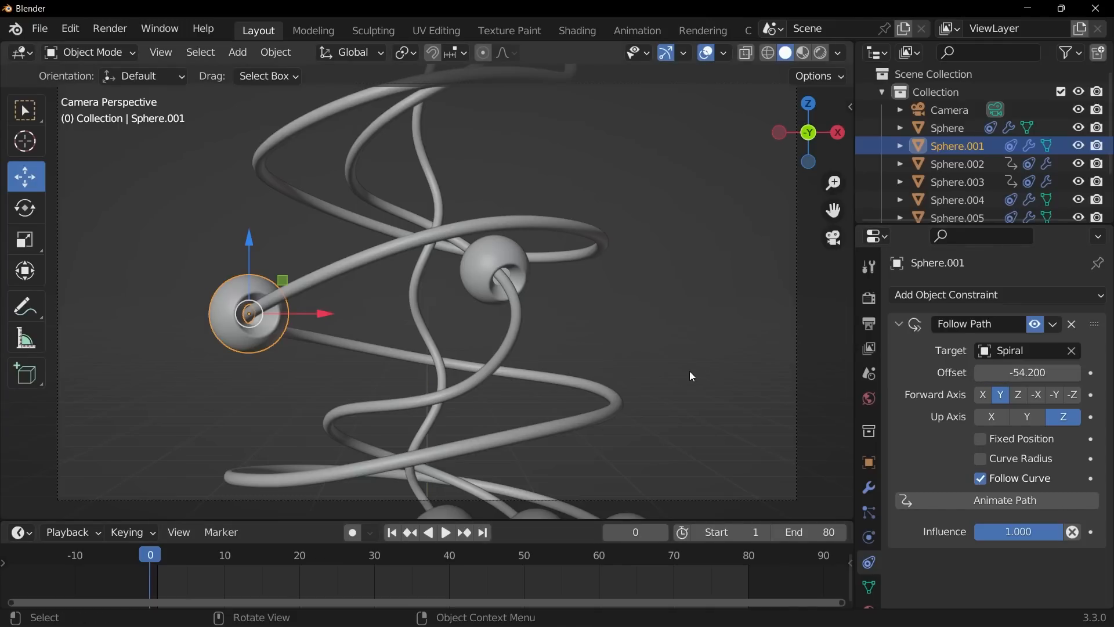
left_click(1092, 373)
left_click(446, 554)
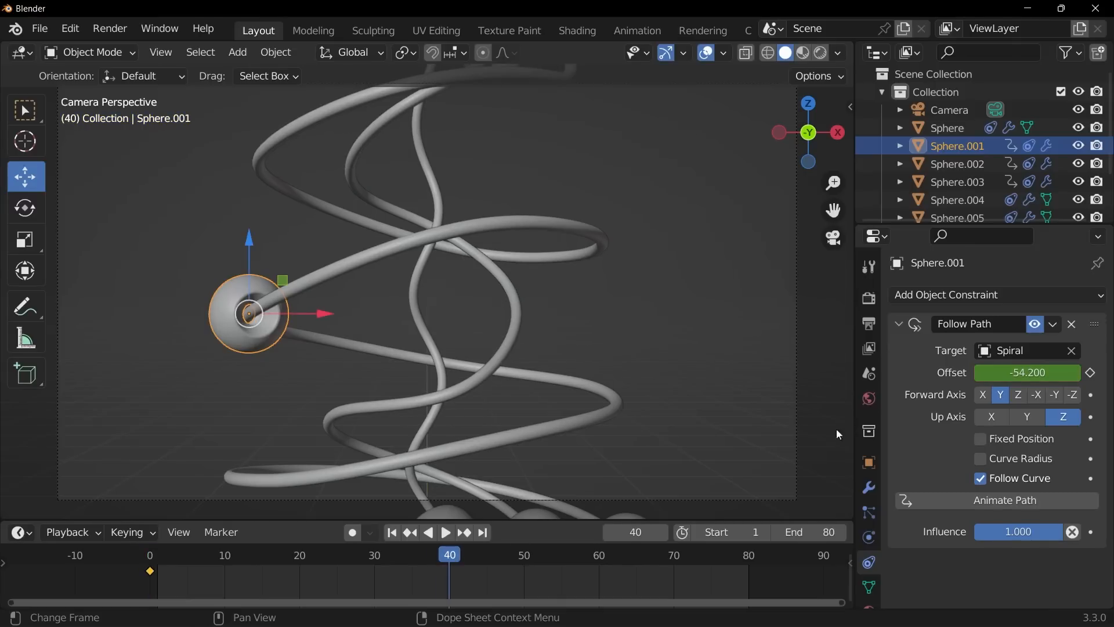
left_click_drag(1027, 372, 980, 372)
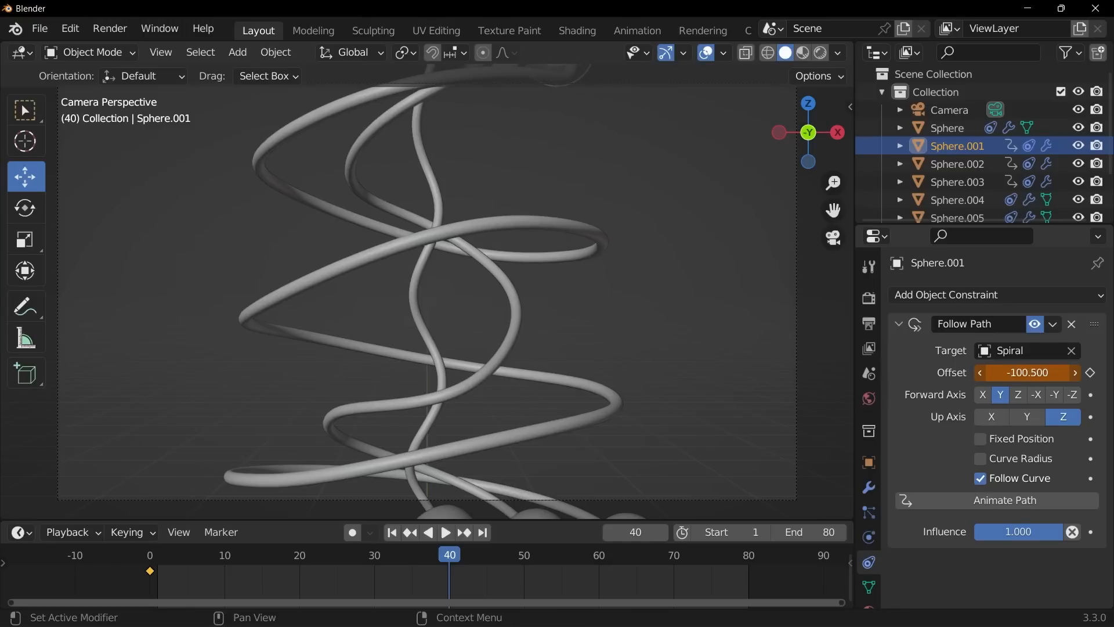
left_click(1091, 372)
Select the Sphere object at the lower end of Spiral and keyframe its Follow Path offset at -0.1 on frame 40
scroll(508, 418, "down", 3)
middle_click_drag(516, 419, 544, 413)
left_click(545, 415)
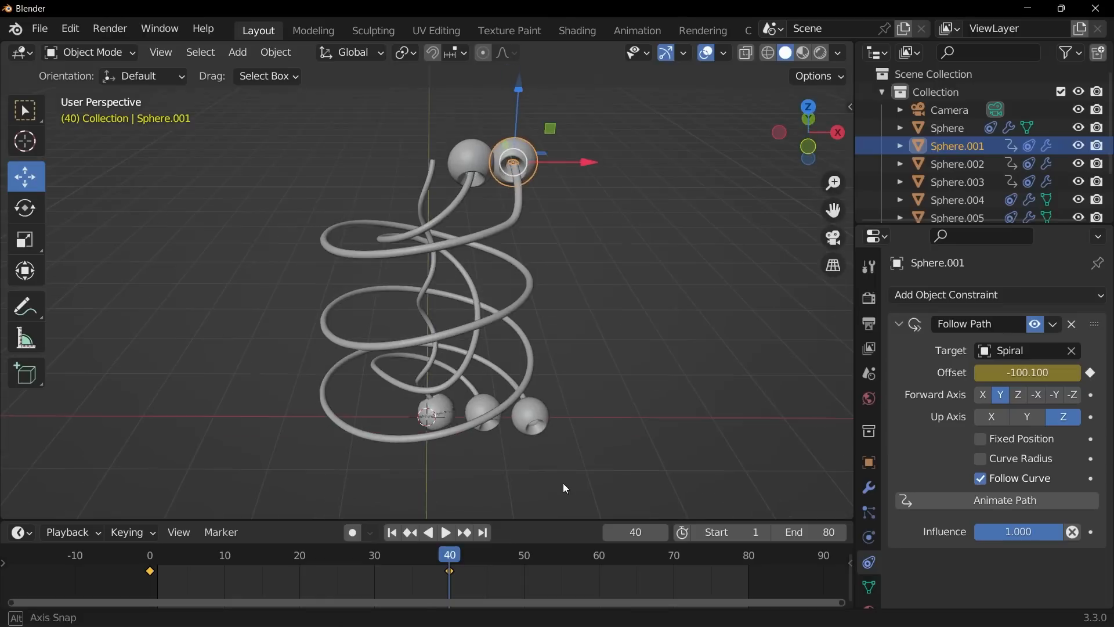
key("KP_0")
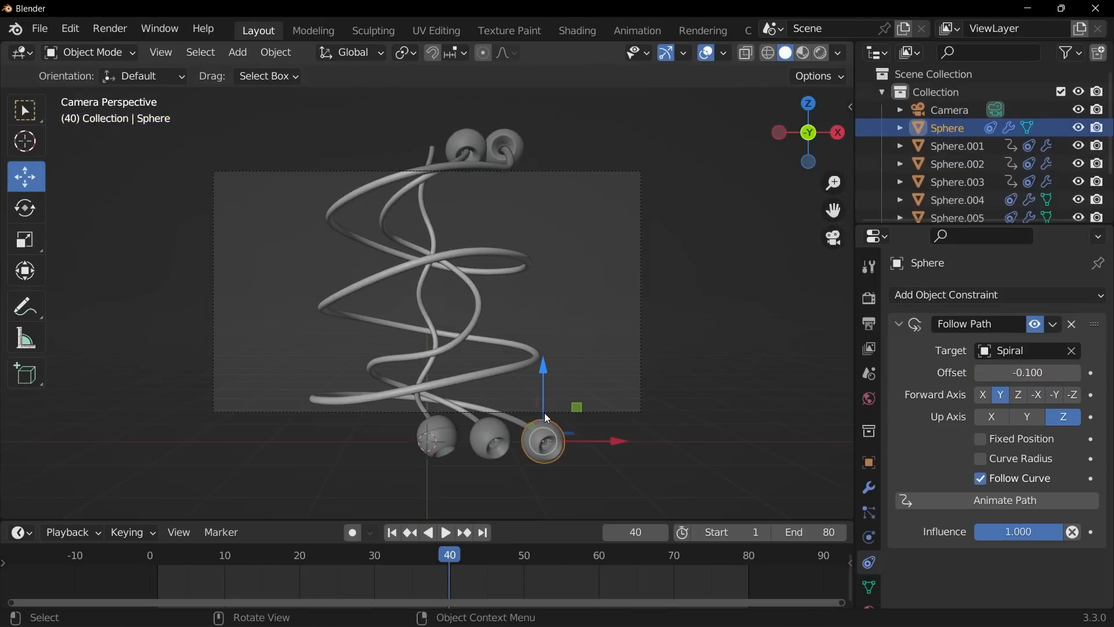
key("Home")
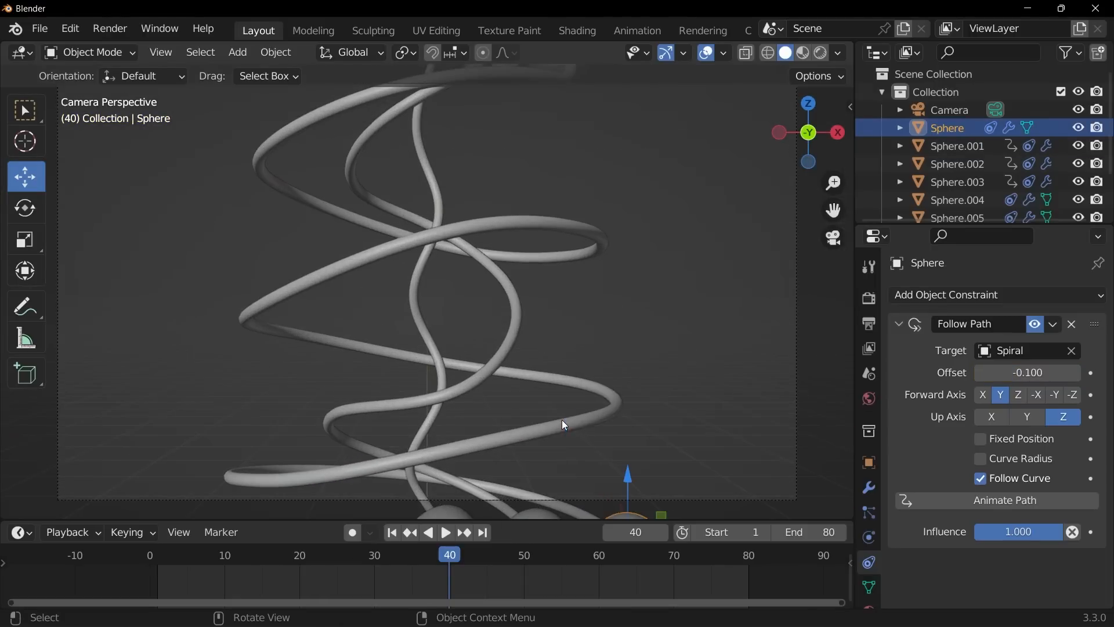
left_click(1091, 373)
On frame 80, set the Follow Path offset of Sphere to -54.2, keyframe it, and play the animation to check the motion
key("shift+Right")
left_click(1052, 364)
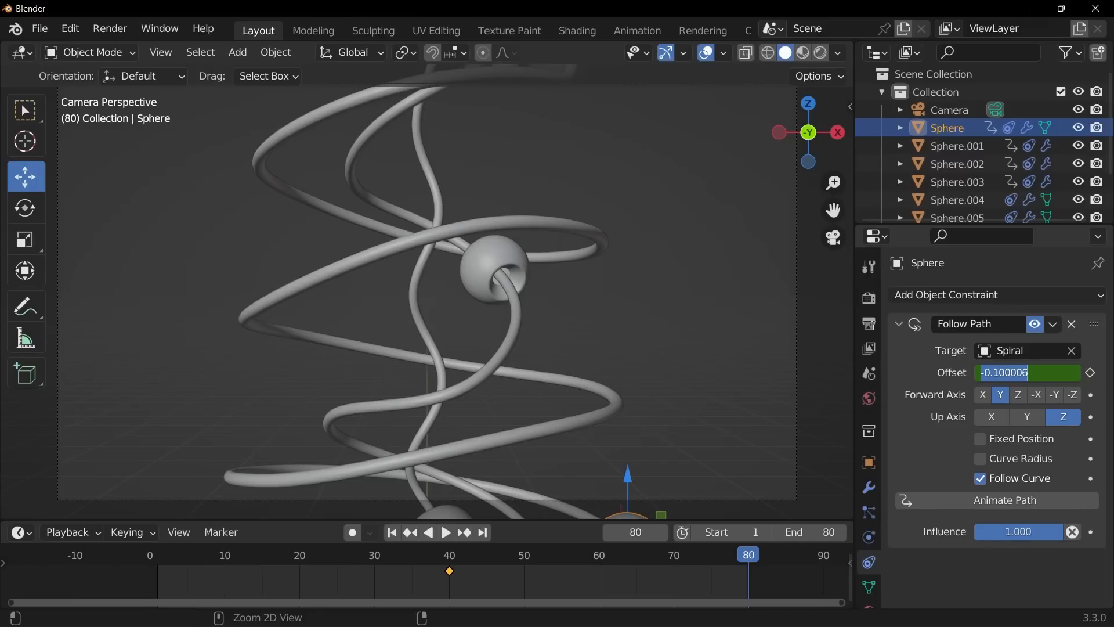
type("-54.2")
key("Return")
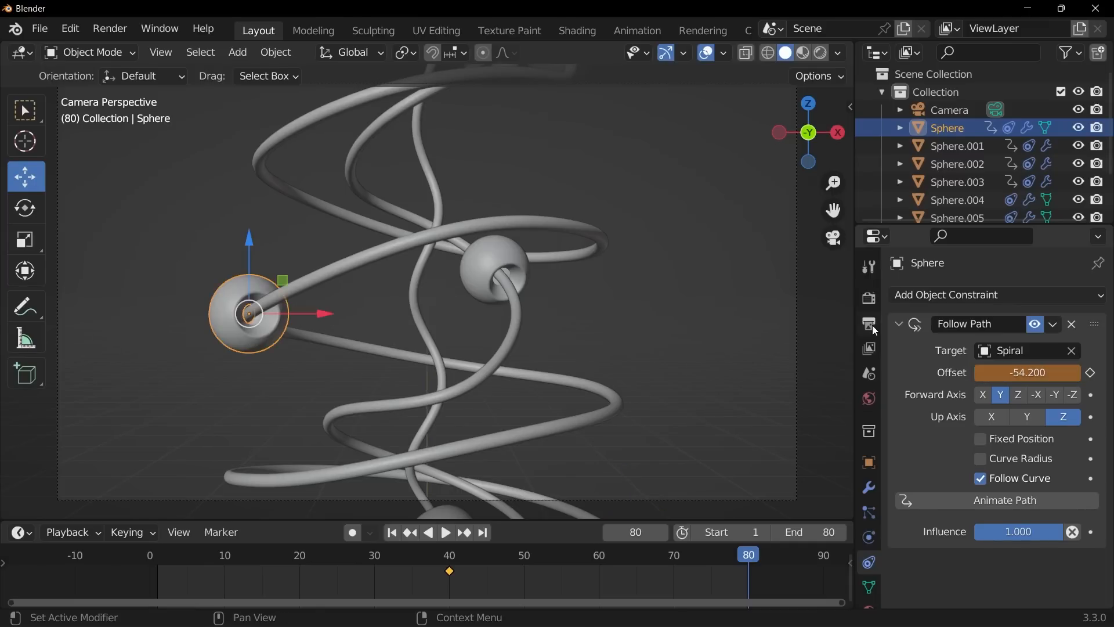
key("i")
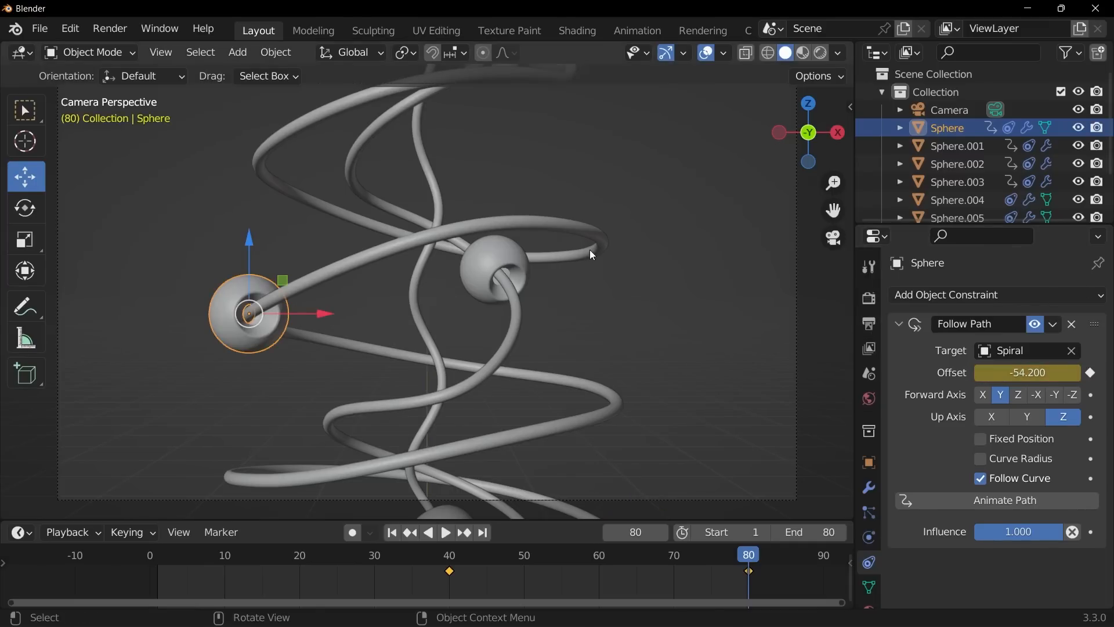
key("space")
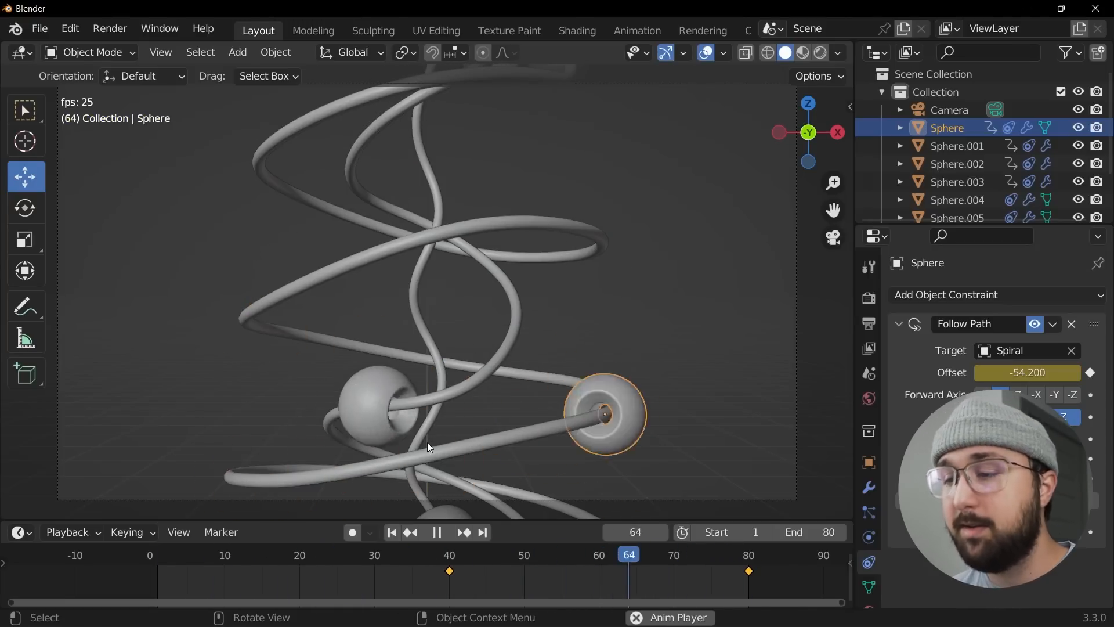
key("space")
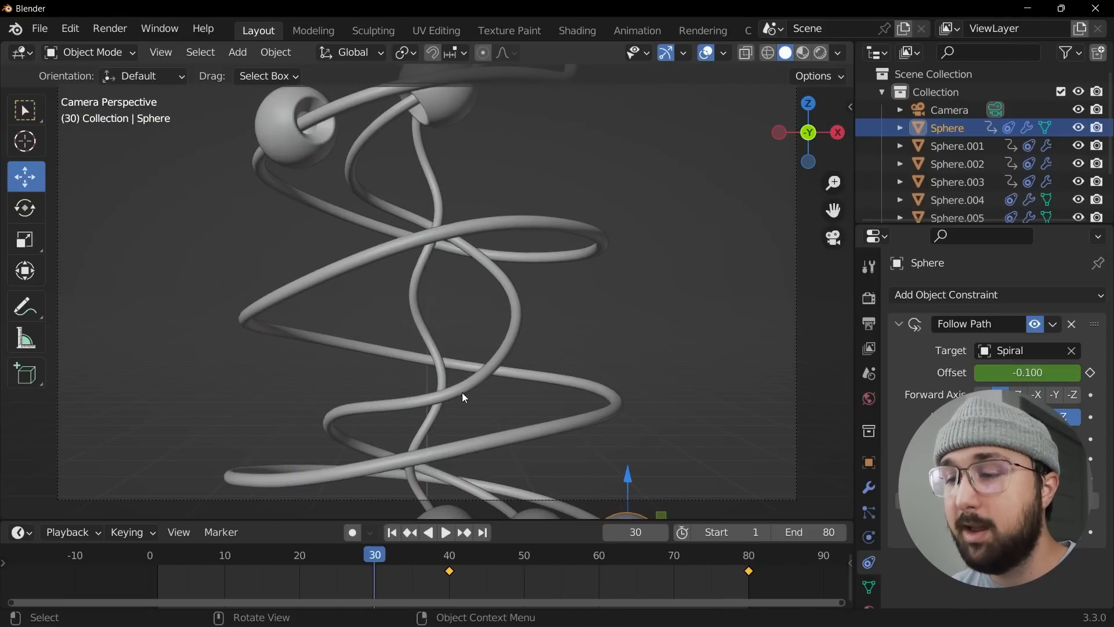
Duplicate Sphere.005 at the base of Spiral.002, leaving the copy in place
middle_click_drag(523, 300, 524, 368)
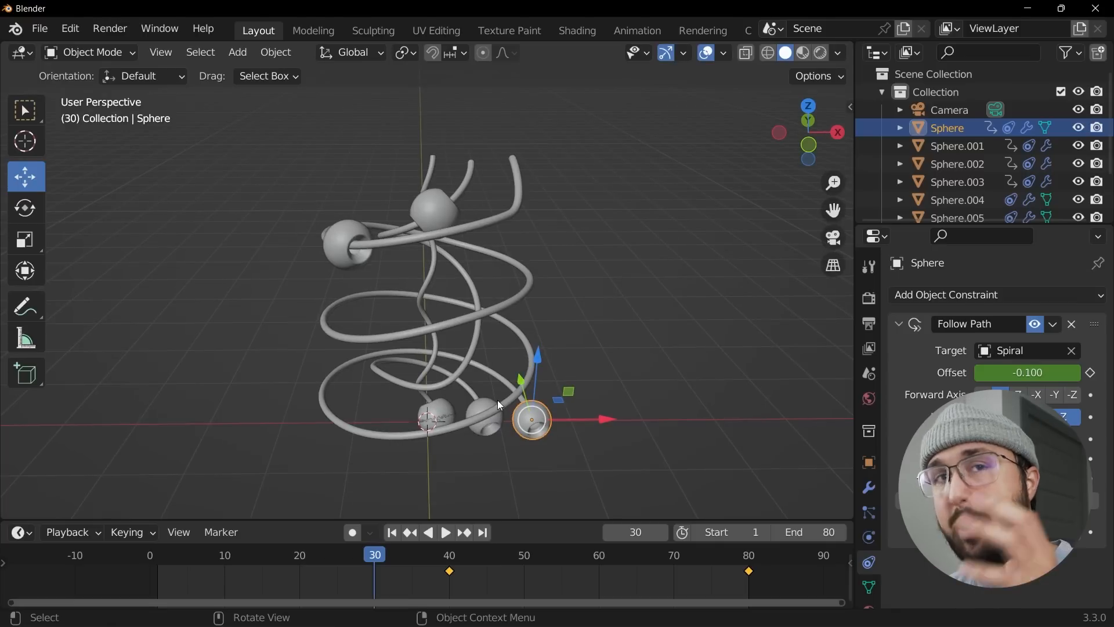
scroll(500, 401, "up", 5)
left_click(445, 400)
middle_click_drag(511, 406, 510, 250)
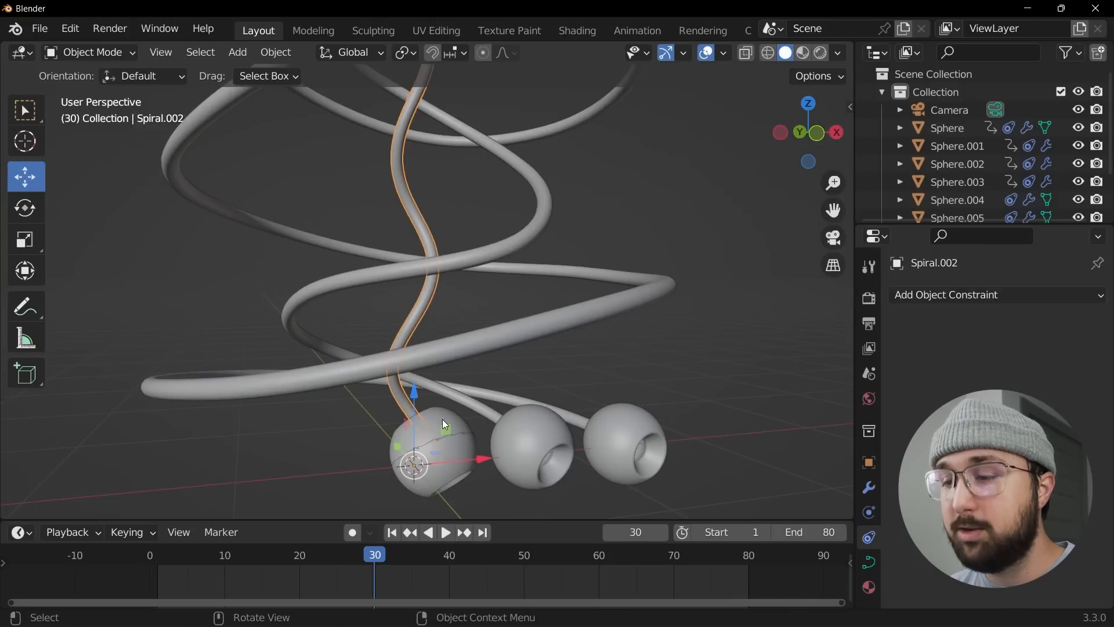
key("KP_0")
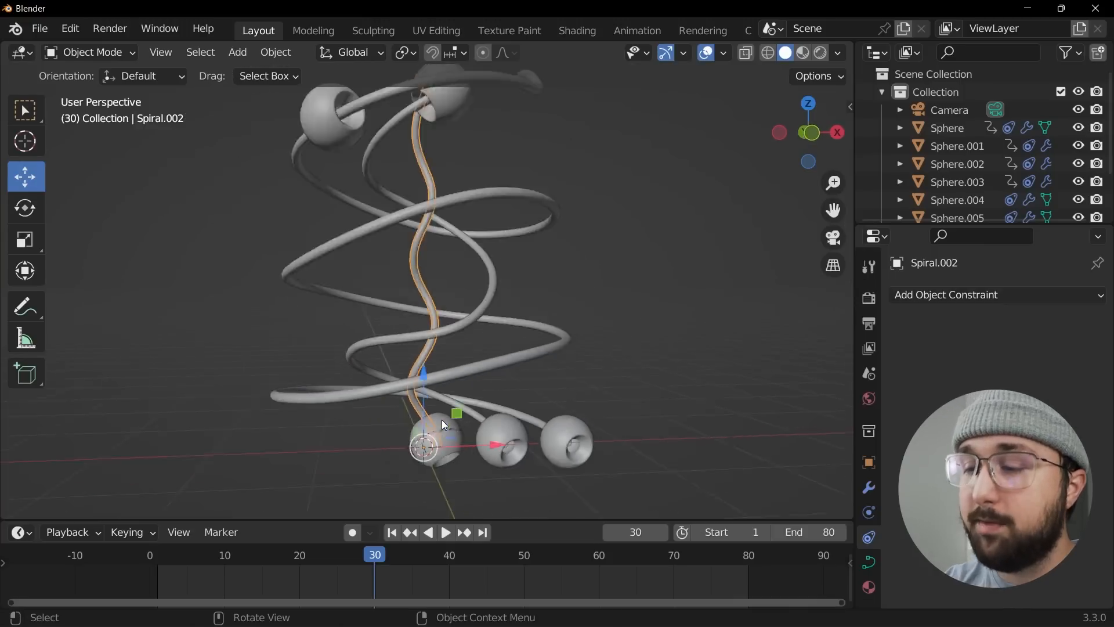
middle_click_drag(442, 388, 452, 438)
left_click(451, 434)
middle_click_drag(396, 390, 347, 214)
scroll(415, 257, "down", 4)
scroll(435, 282, "up", 5)
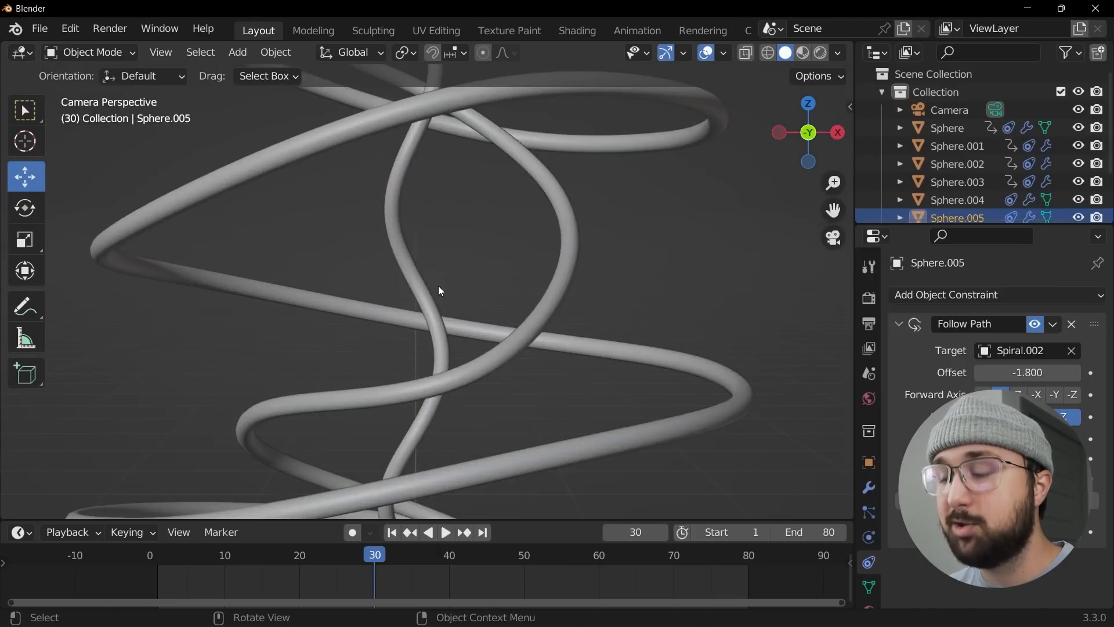
scroll(438, 286, "down", 4)
key("shift+d")
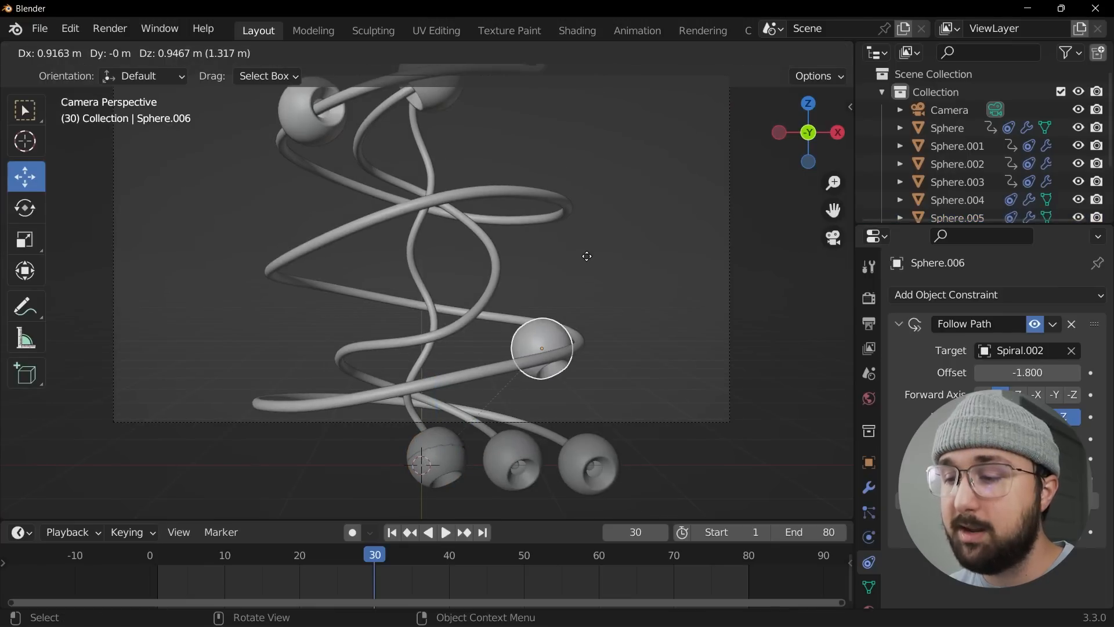
right_click(587, 256)
middle_click_drag(559, 246, 559, 296, "shift")
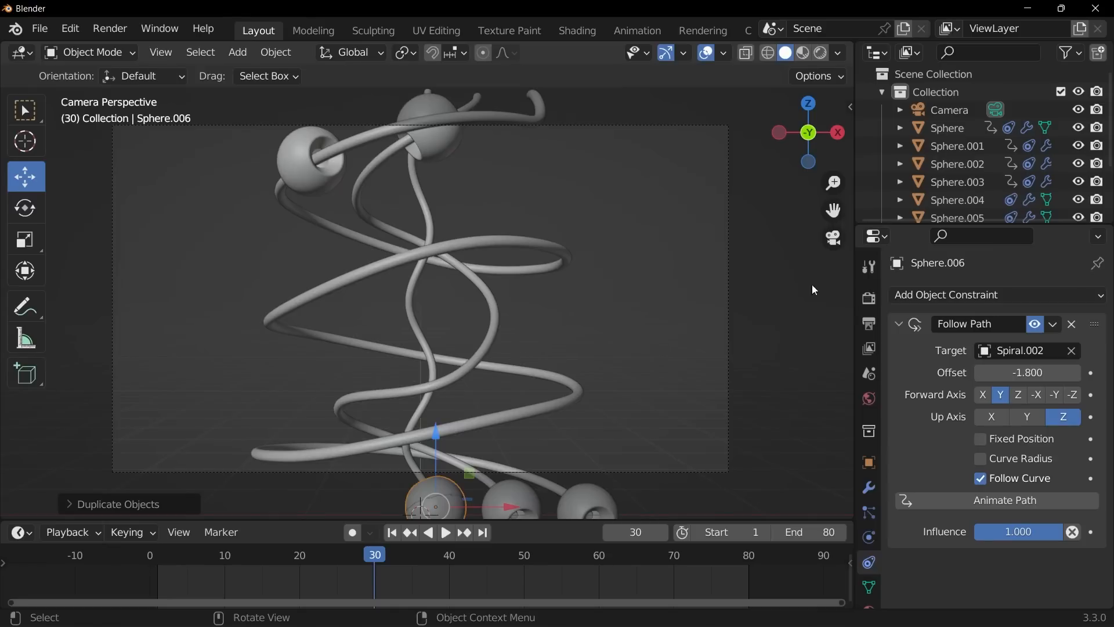
Set the duplicated sphere's Follow Path offset on Spiral.002 to -47, placing it near the middle of the camera frame
left_click_drag(1013, 367, 922, 367)
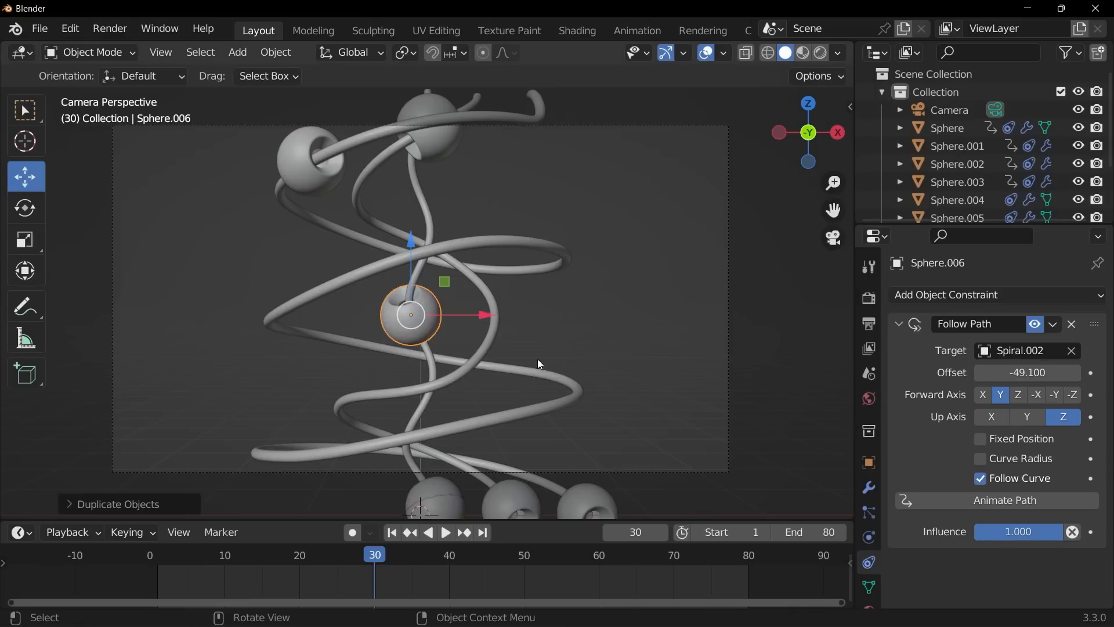
left_click_drag(1026, 372, 1026, 372)
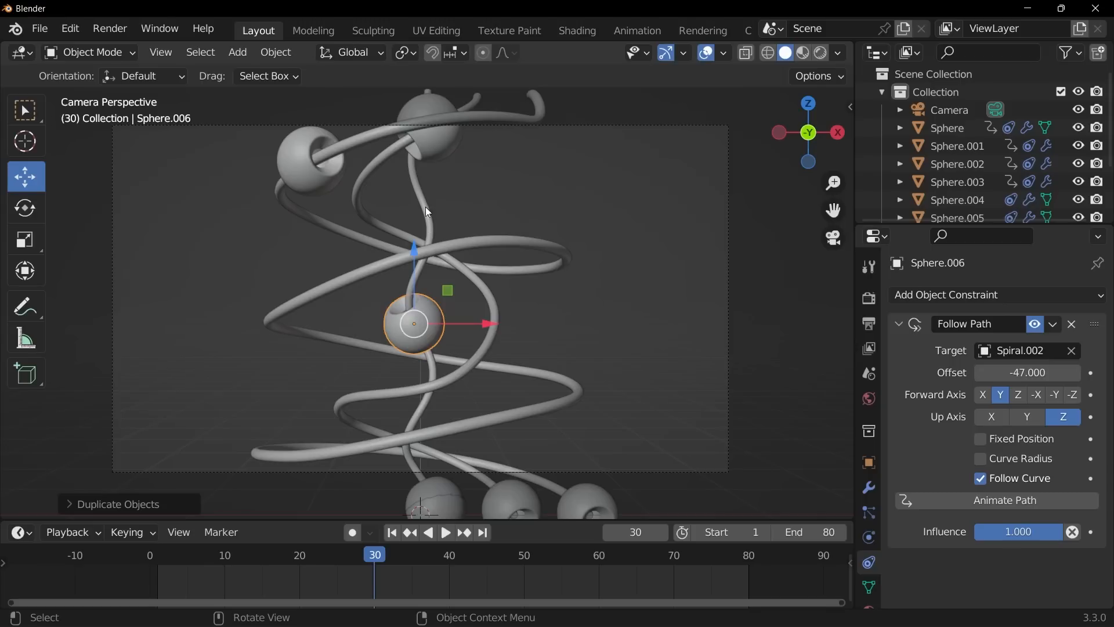
left_click(442, 488)
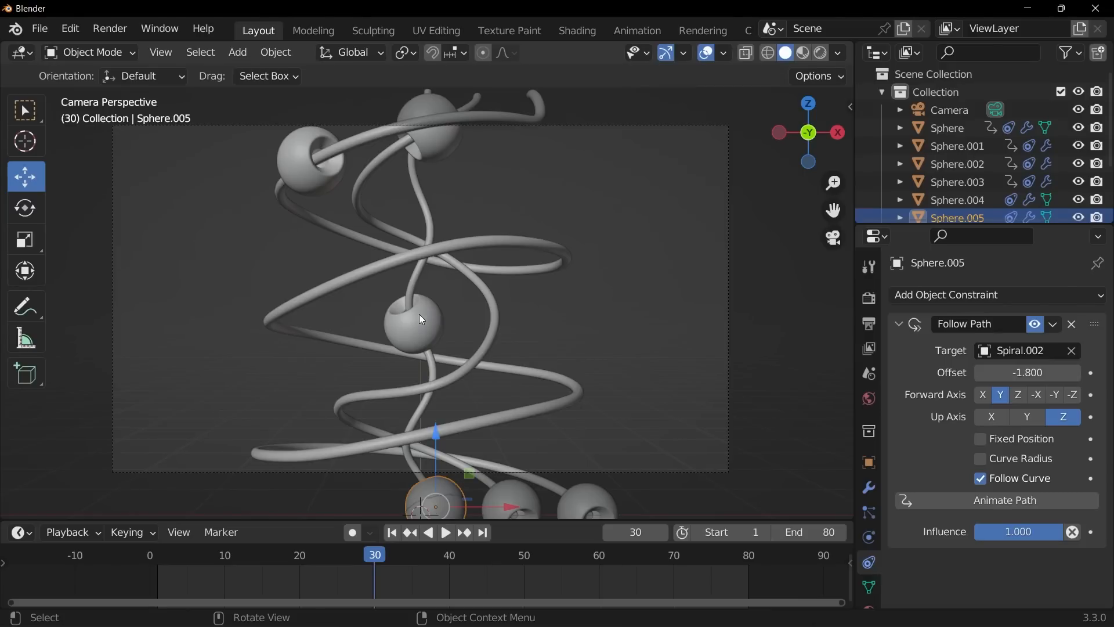
left_click(434, 326)
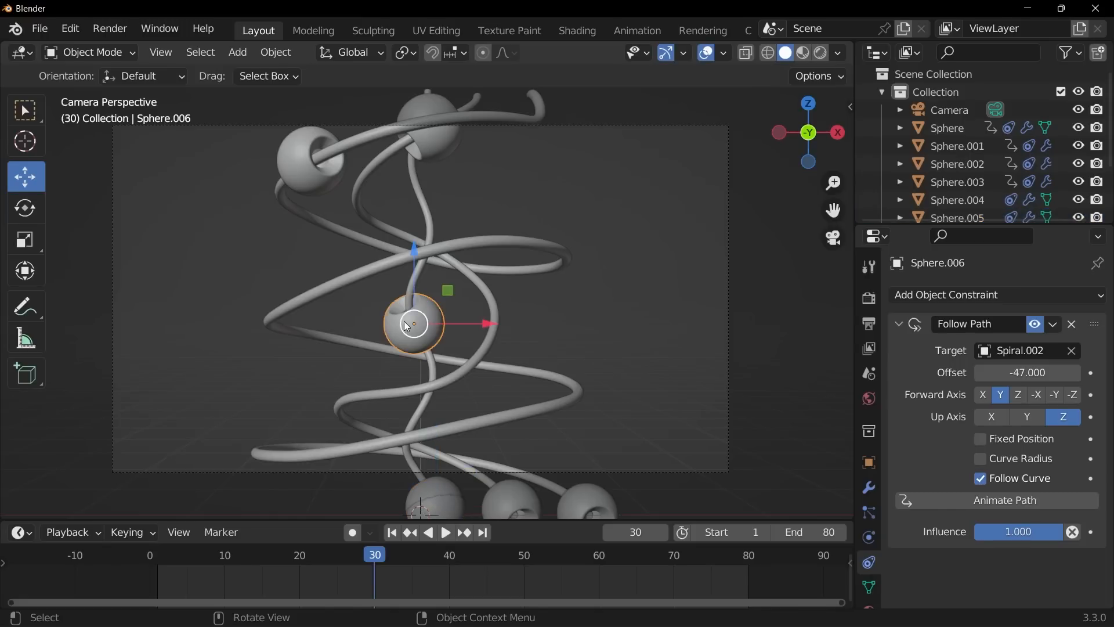
left_click(1027, 372)
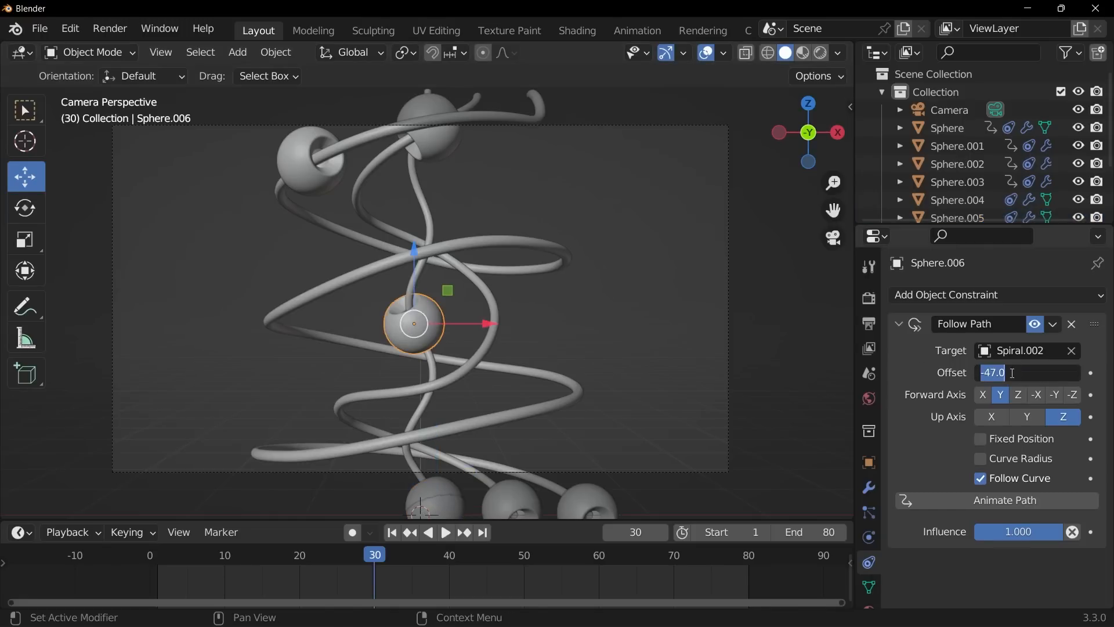
left_click(610, 327)
Keyframe the Follow Path offset of Sphere.006 at -47 on frame 0
left_click(391, 533)
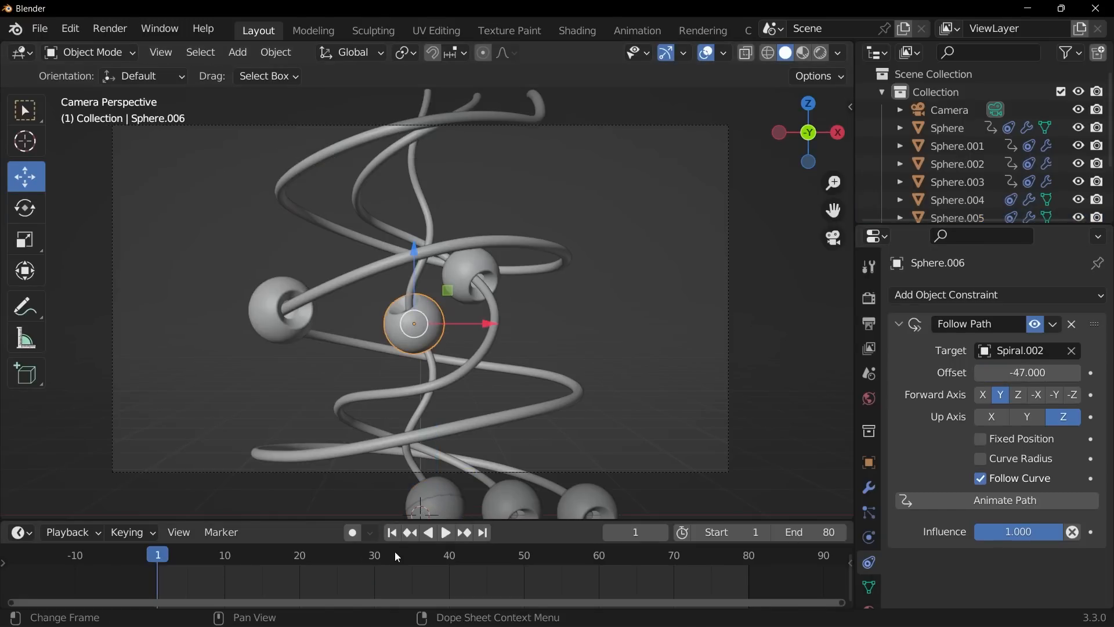
key("Left")
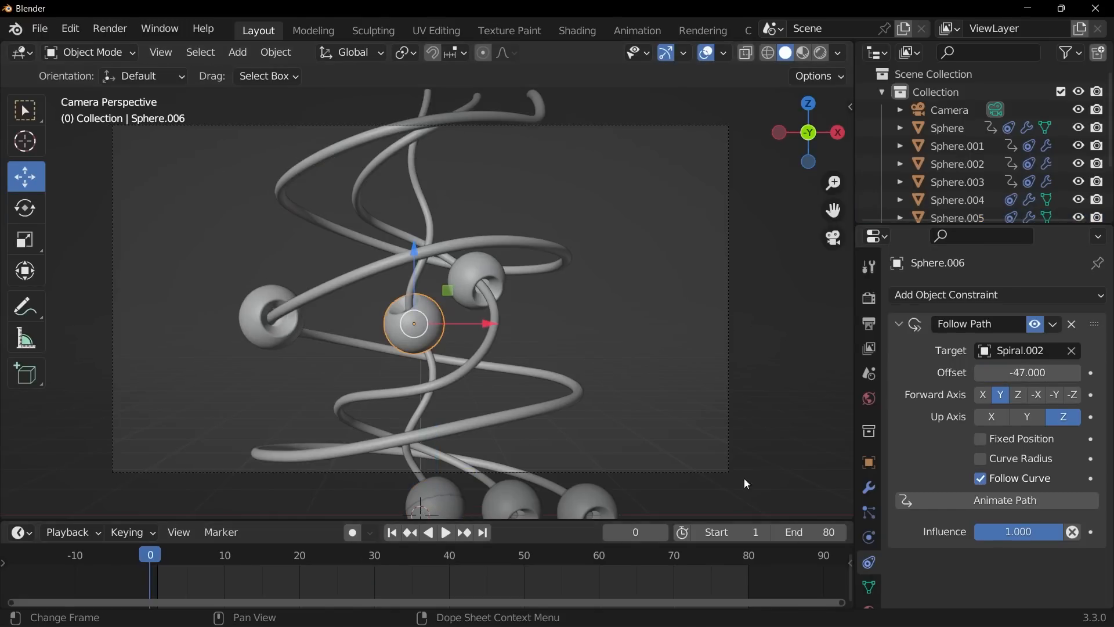
left_click(1092, 373)
On frame 25, set the Follow Path offset of Sphere.006 to -99.4, above the camera frame, and keyframe it
left_click_drag(430, 563, 451, 559)
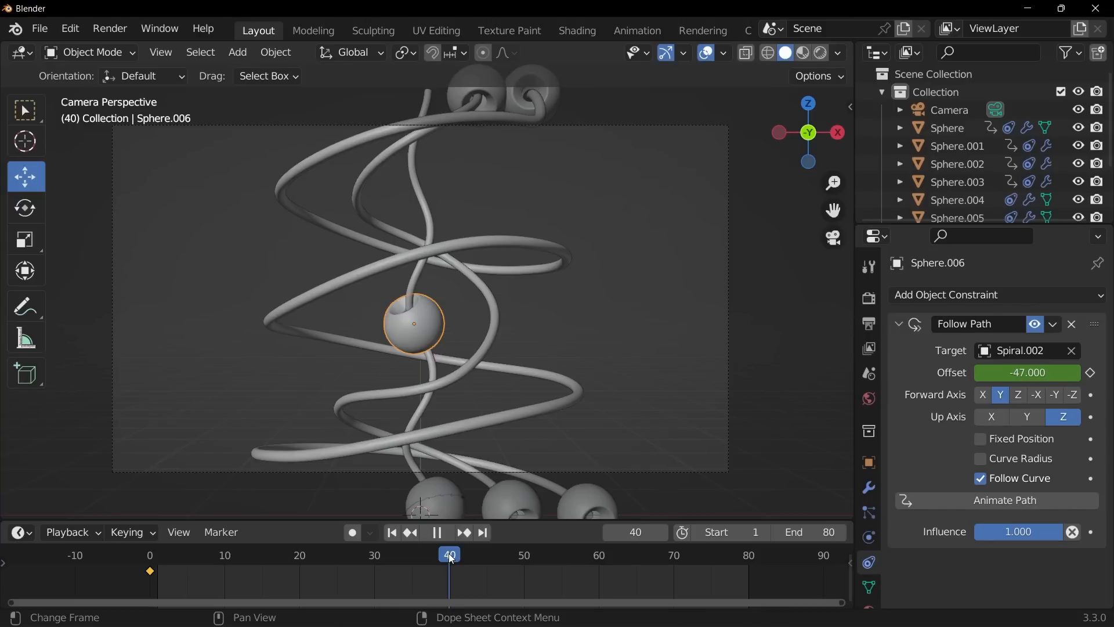
left_click_drag(451, 558, 339, 564)
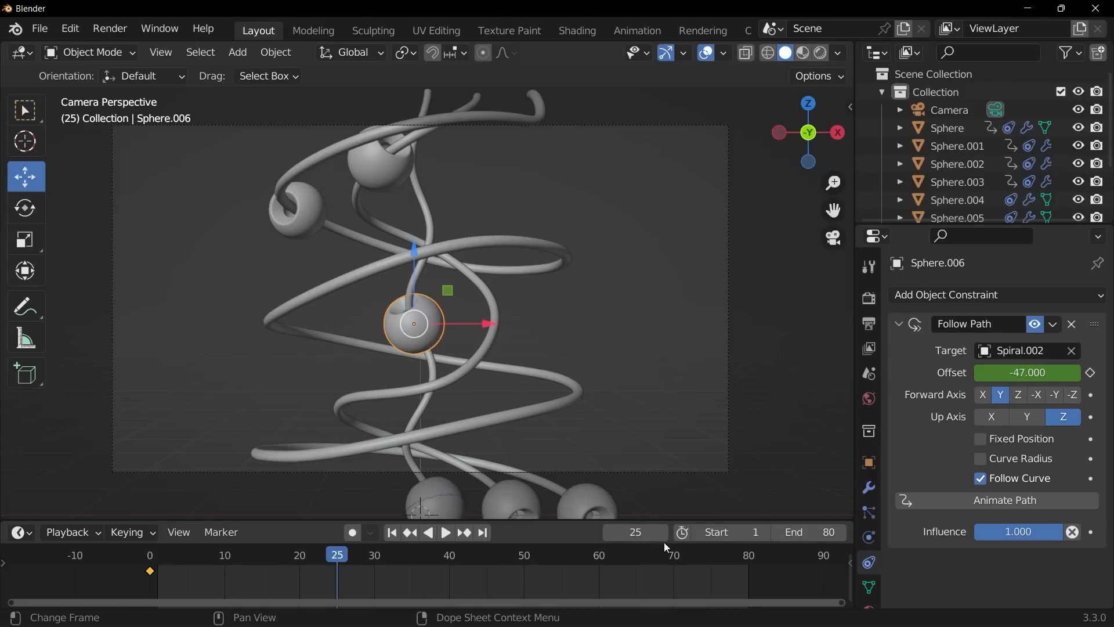
left_click_drag(1027, 372, 977, 373)
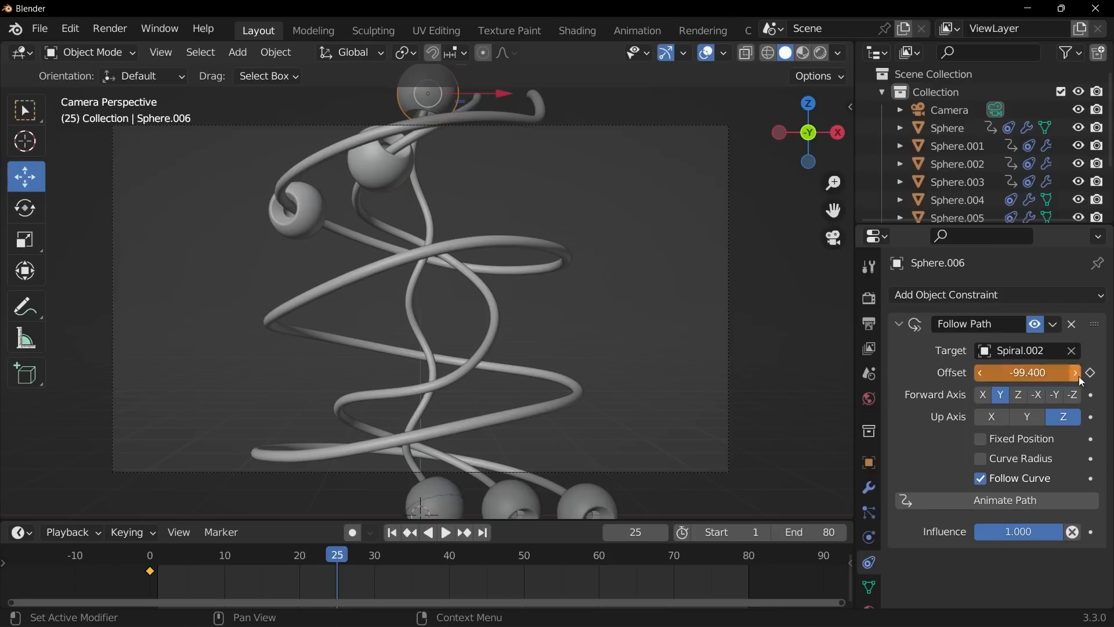
key("i")
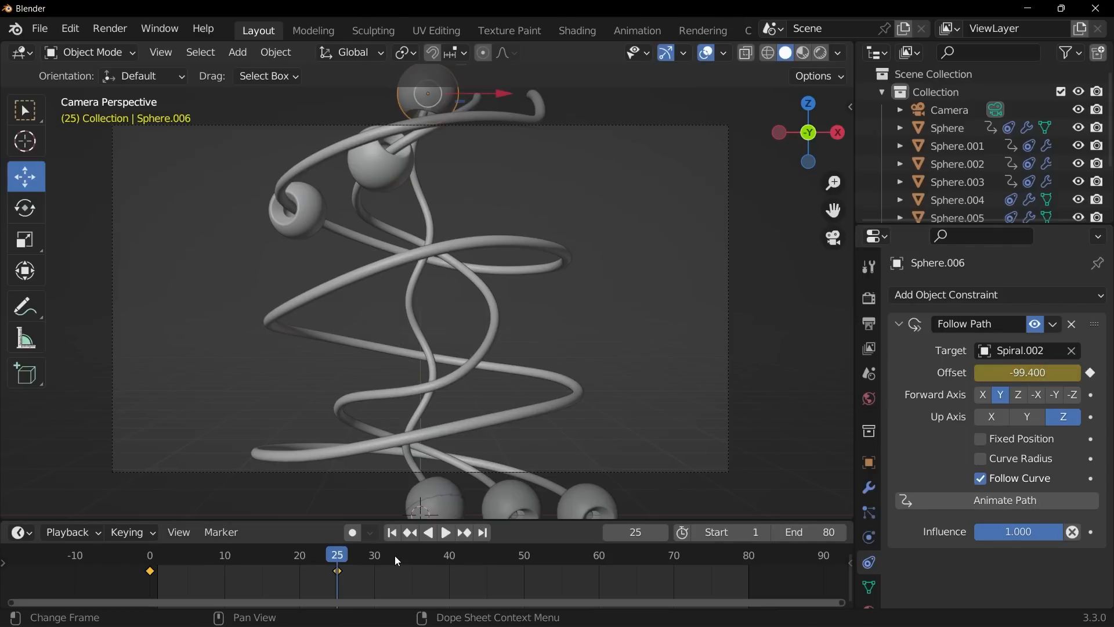
Keyframe the Follow Path offset of Sphere.005 at -1.8 on frame 25 and at -100.6 on frame 55
left_click(440, 489)
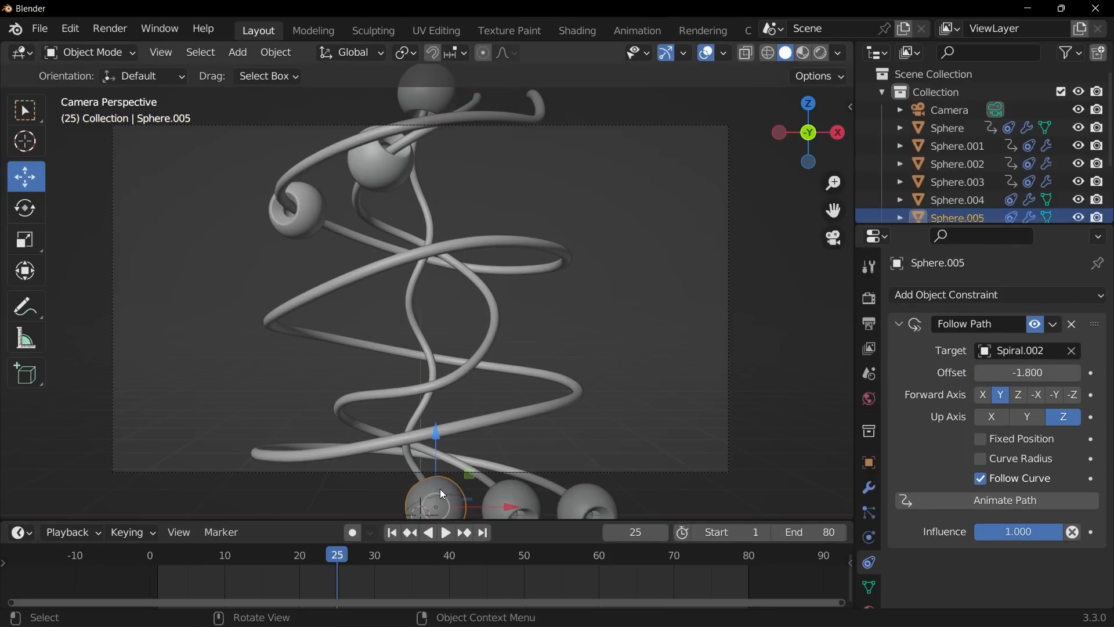
left_click(1091, 373)
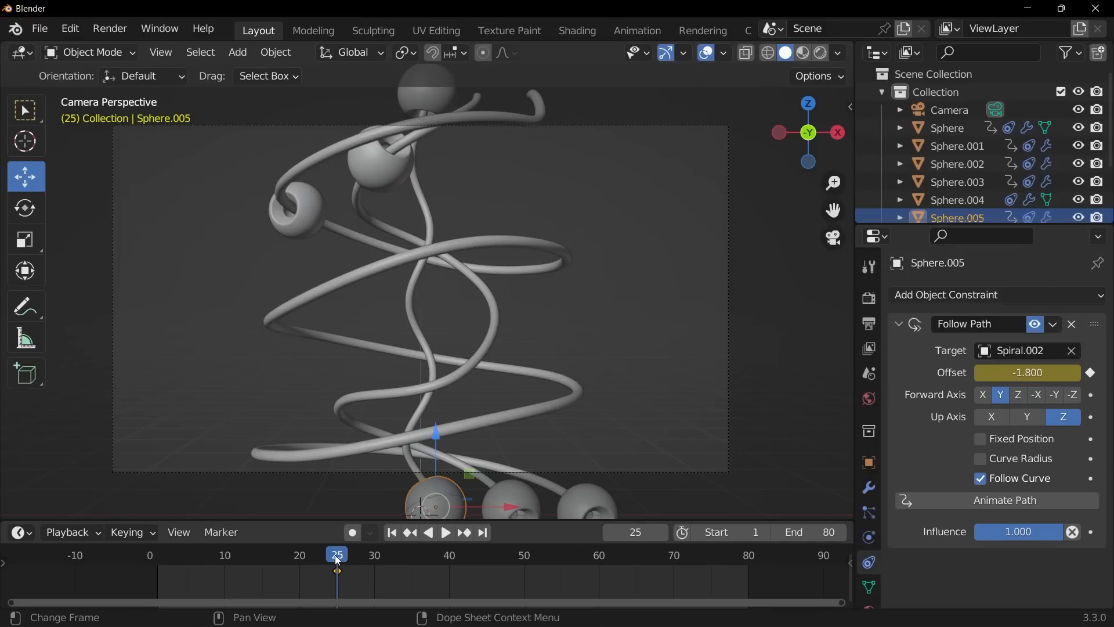
left_click_drag(338, 560, 558, 556)
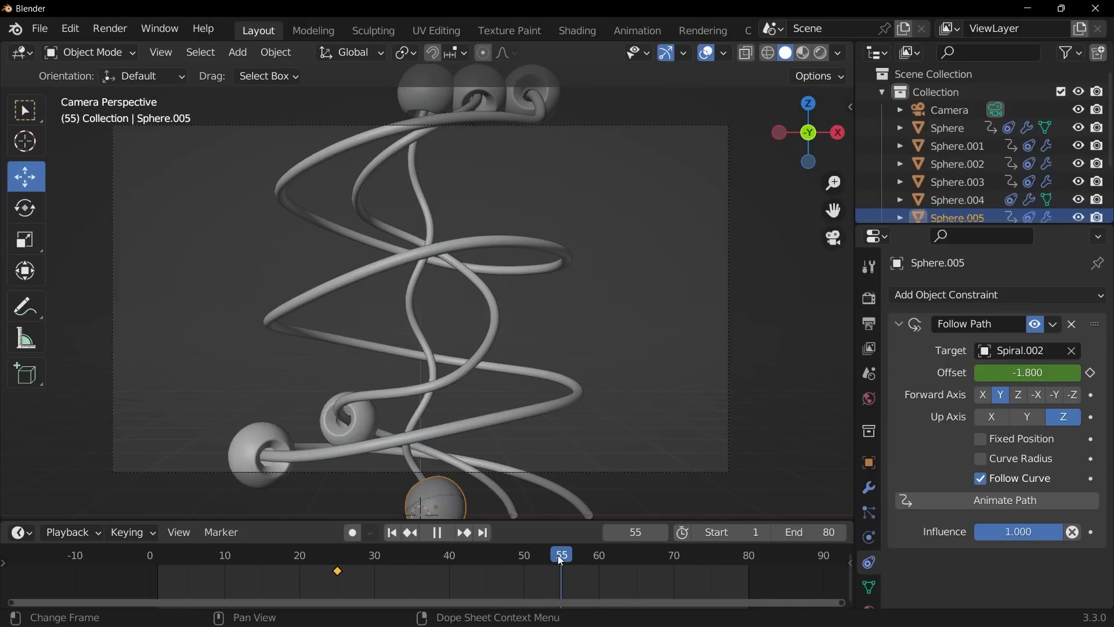
left_click(1027, 373)
type("-12")
key("Return")
left_click_drag(1027, 372, 1109, 401)
left_click(1091, 373)
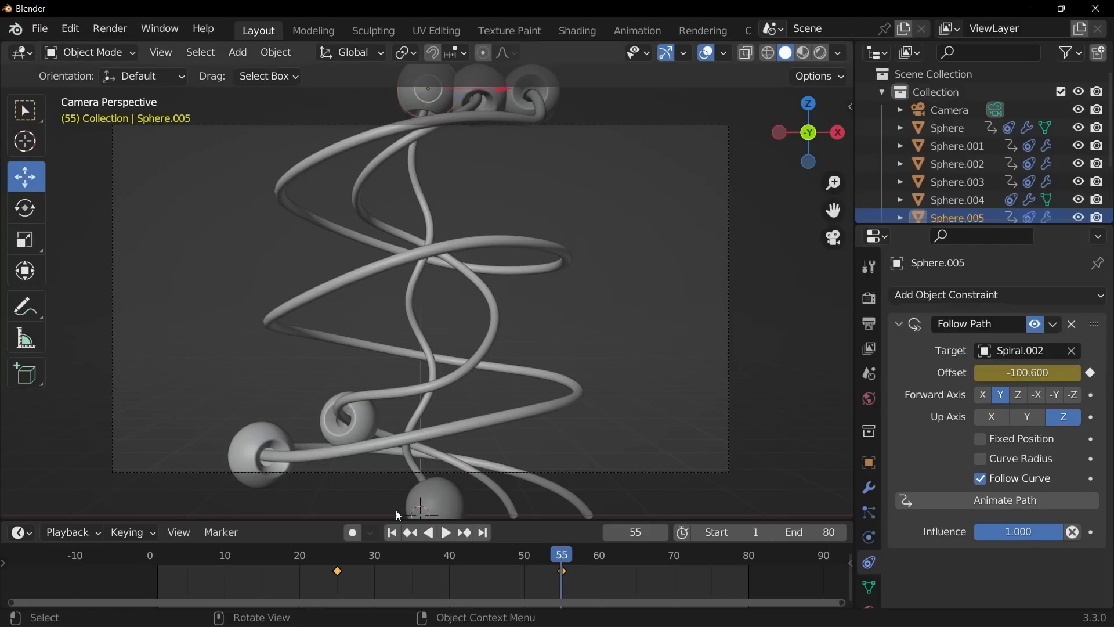
Go to frame 0 and copy the Follow Path offset value of Sphere.006
left_click(391, 532)
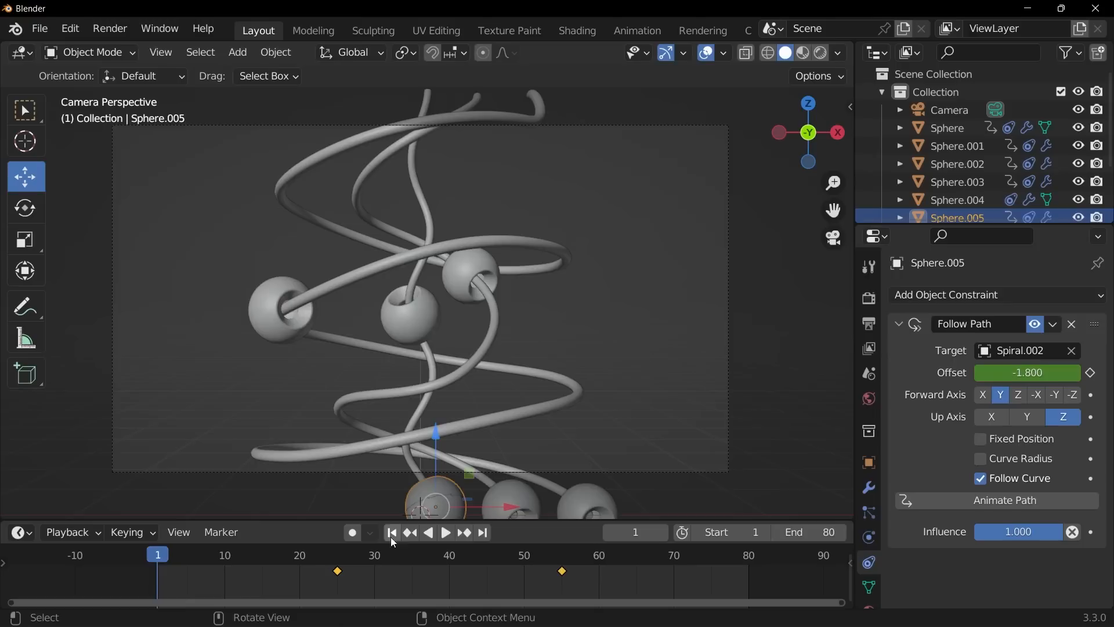
left_click(406, 350)
left_click(1004, 372)
key("ctrl+c")
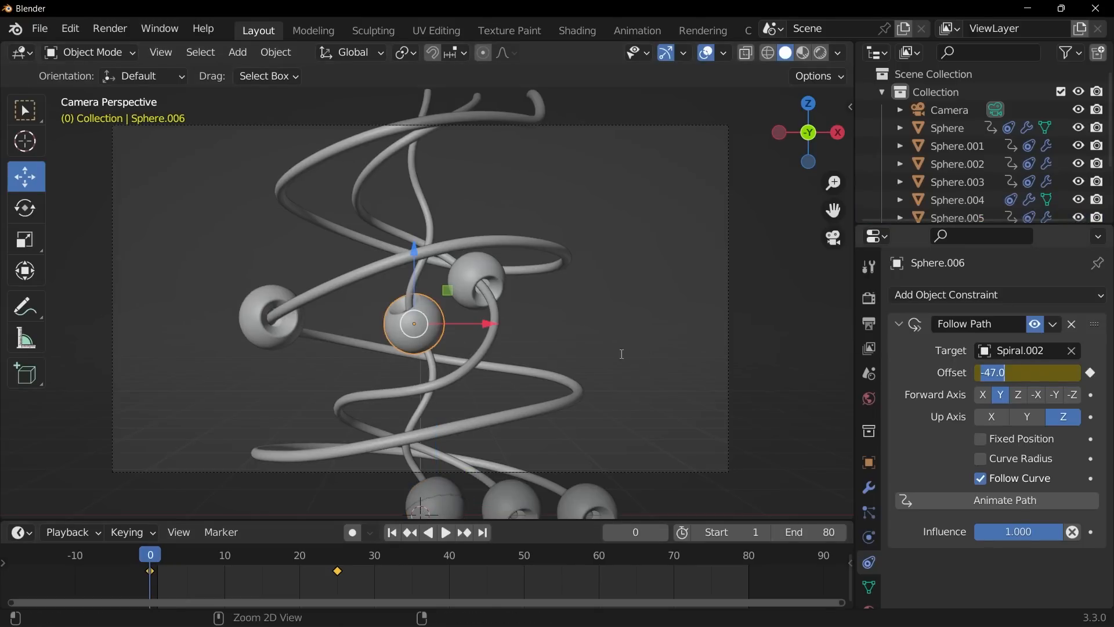
left_click(520, 428)
On frame 55, select Sphere.004 at the base of Spiral.002 and keyframe its Follow Path offset at -1.7
left_click_drag(595, 554, 558, 559)
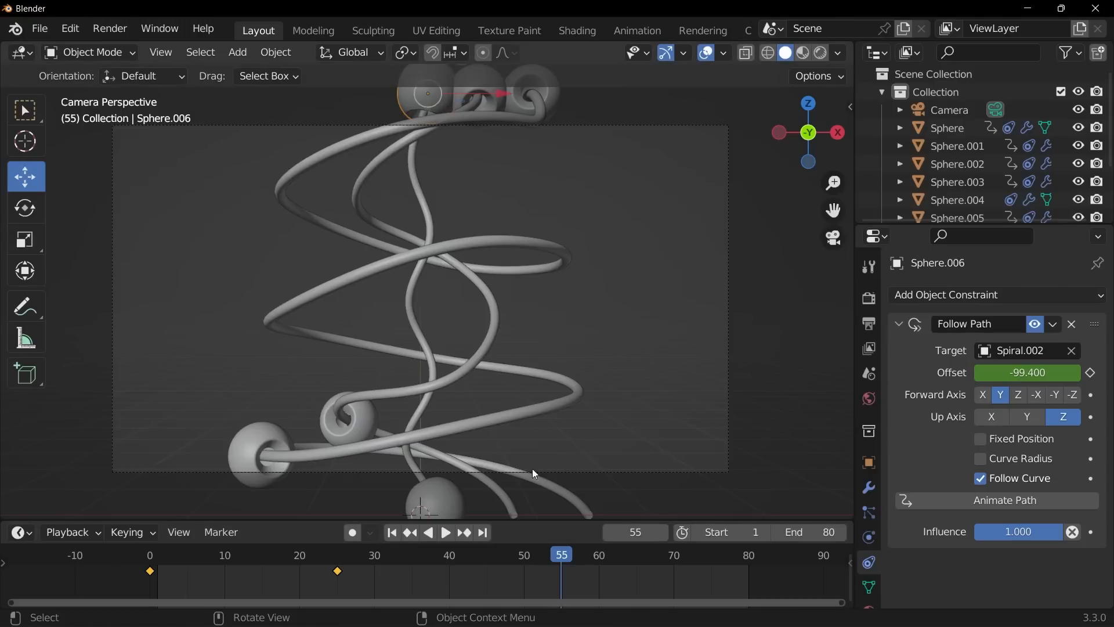
left_click(437, 509)
left_click(1092, 373)
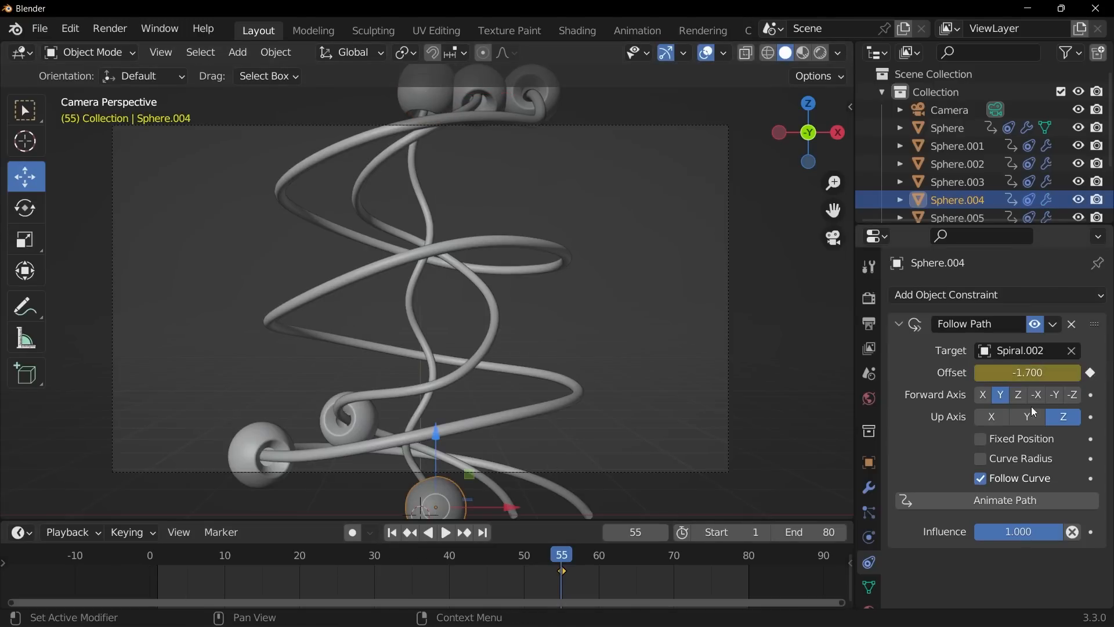
On frame 80, set the Follow Path offset of Sphere.004 to -47 and keyframe it
left_click(483, 532)
left_click(1010, 372)
type("-47")
key("Return")
left_click(1091, 372)
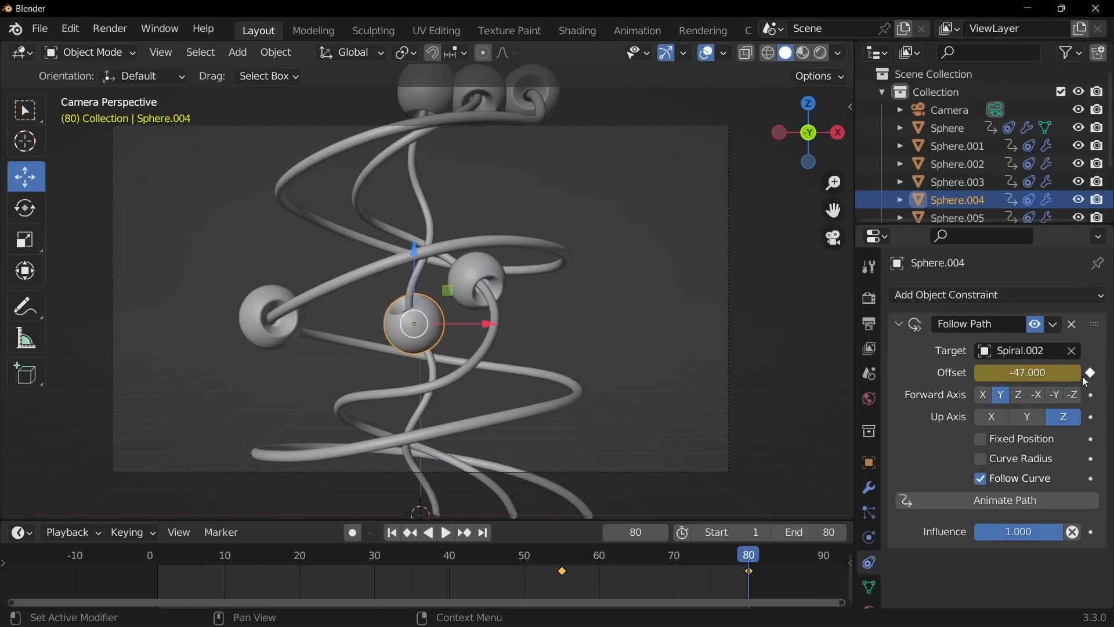
scroll(598, 248, "up", 3)
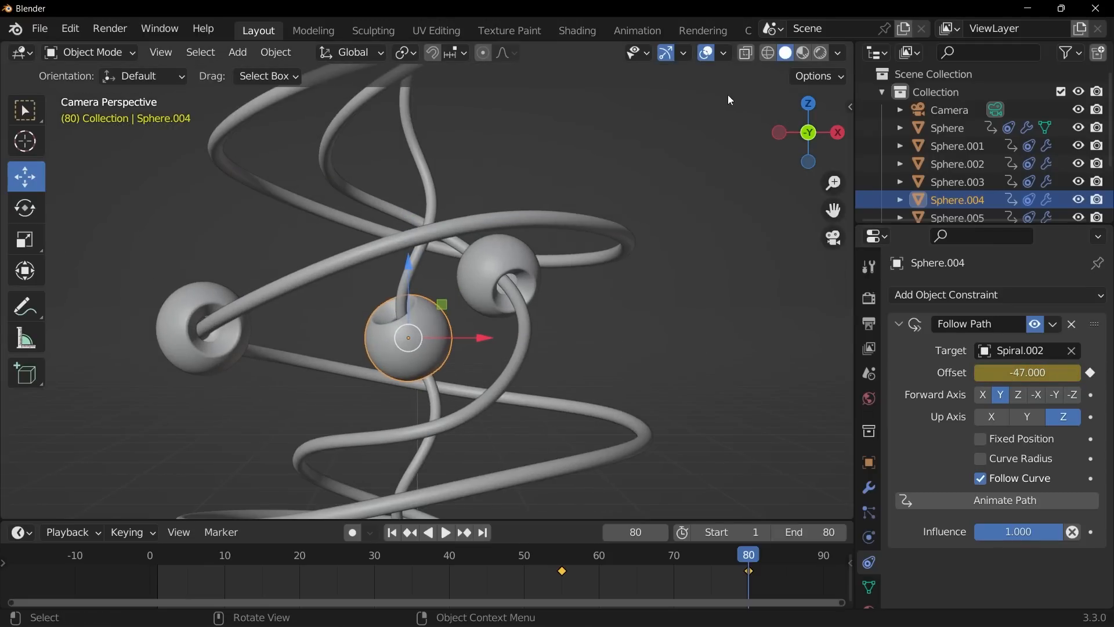
Hide the viewport overlays and play the sphere animation in the camera view
left_click(708, 54)
key("space")
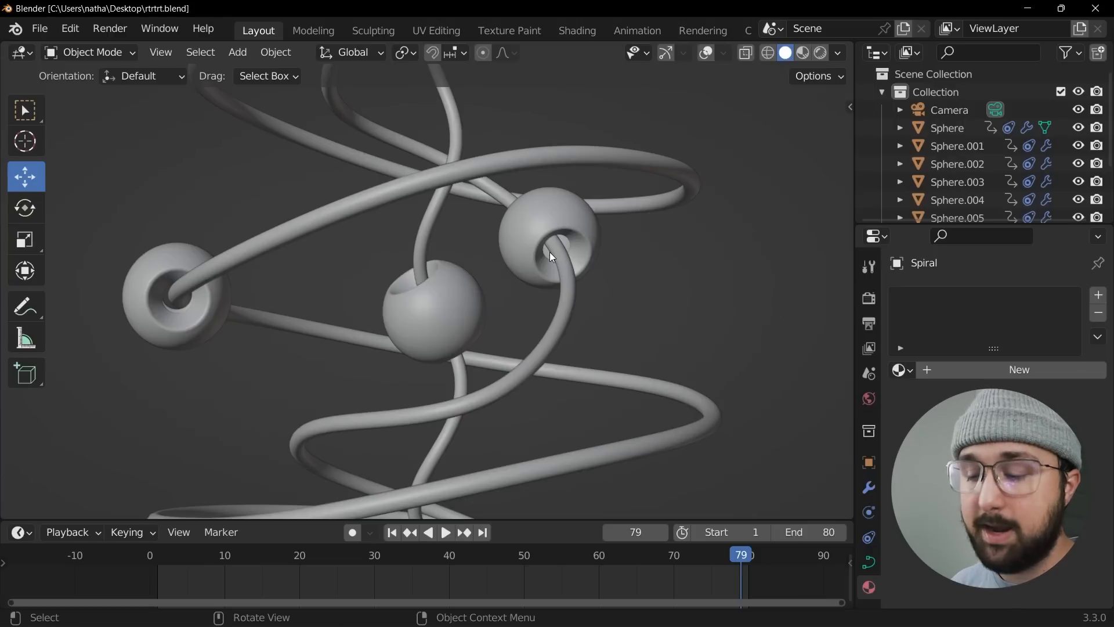
Pick the Version Terrazzo material from the Terrazzo category of the Realtime Materials add-on
key("n")
left_click(723, 126)
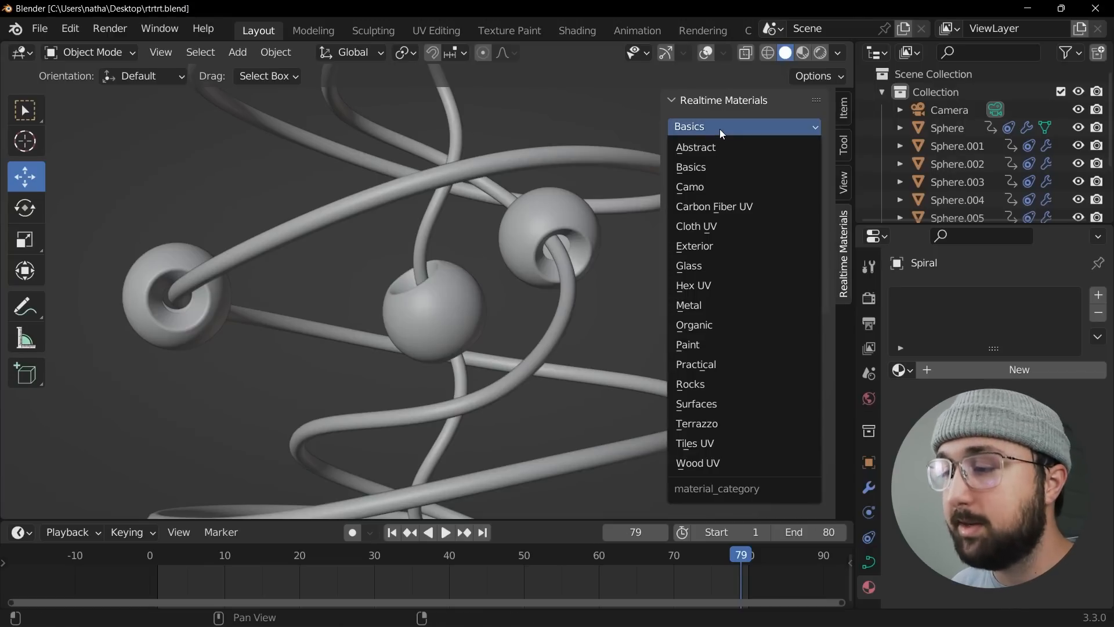
left_click(722, 421)
left_click(754, 203)
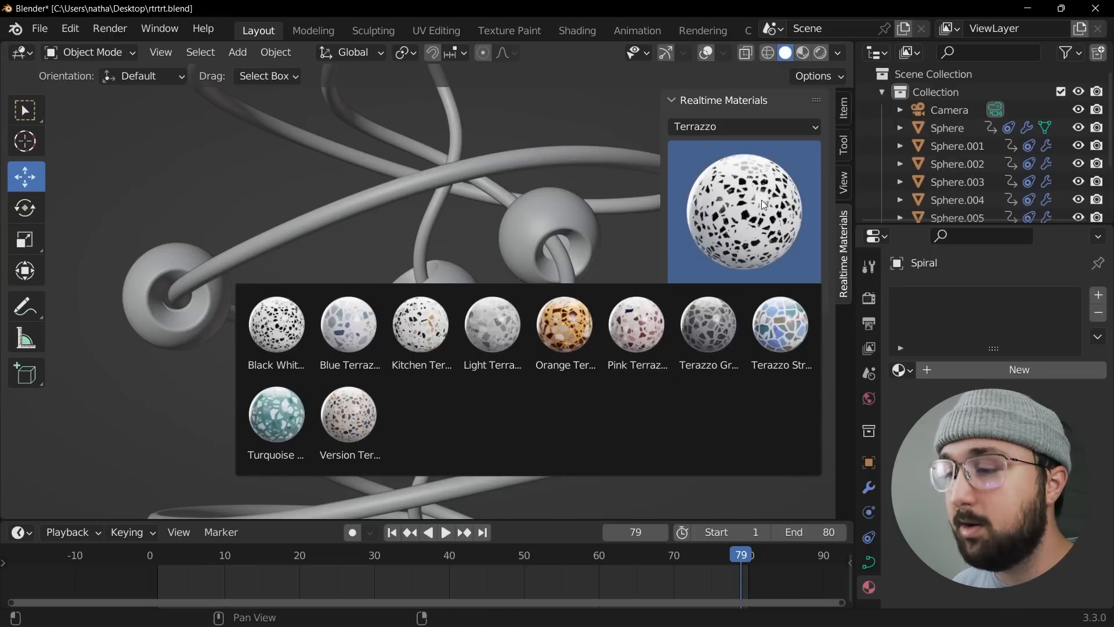
left_click(365, 486)
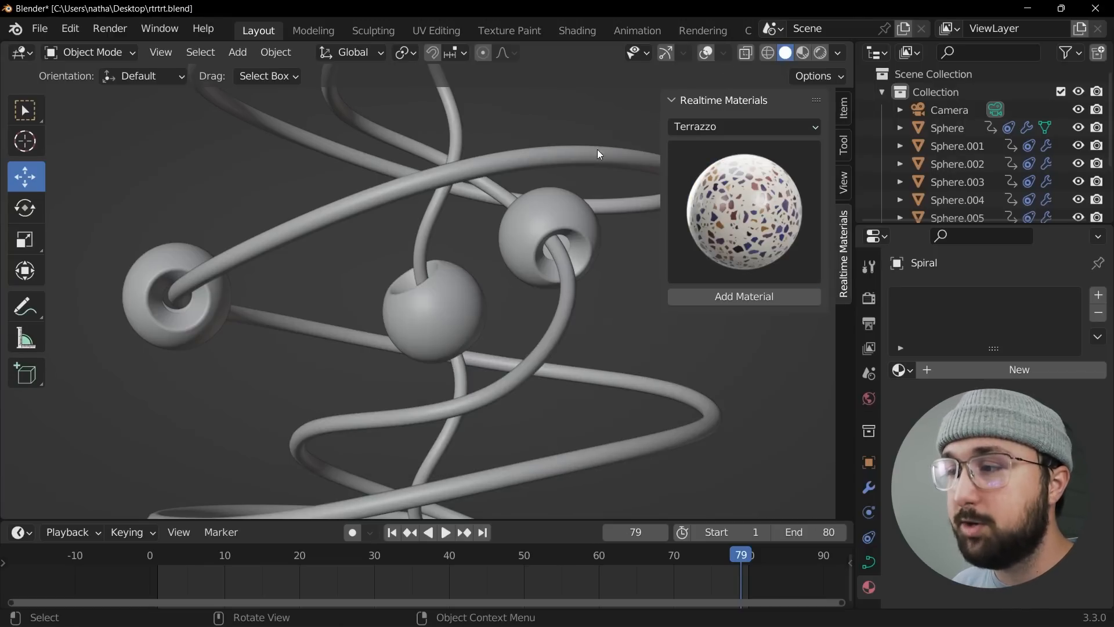
Switch the 3D viewport to rendered shading
left_click(820, 53)
scroll(451, 345, "up", 4)
scroll(470, 338, "up", 3)
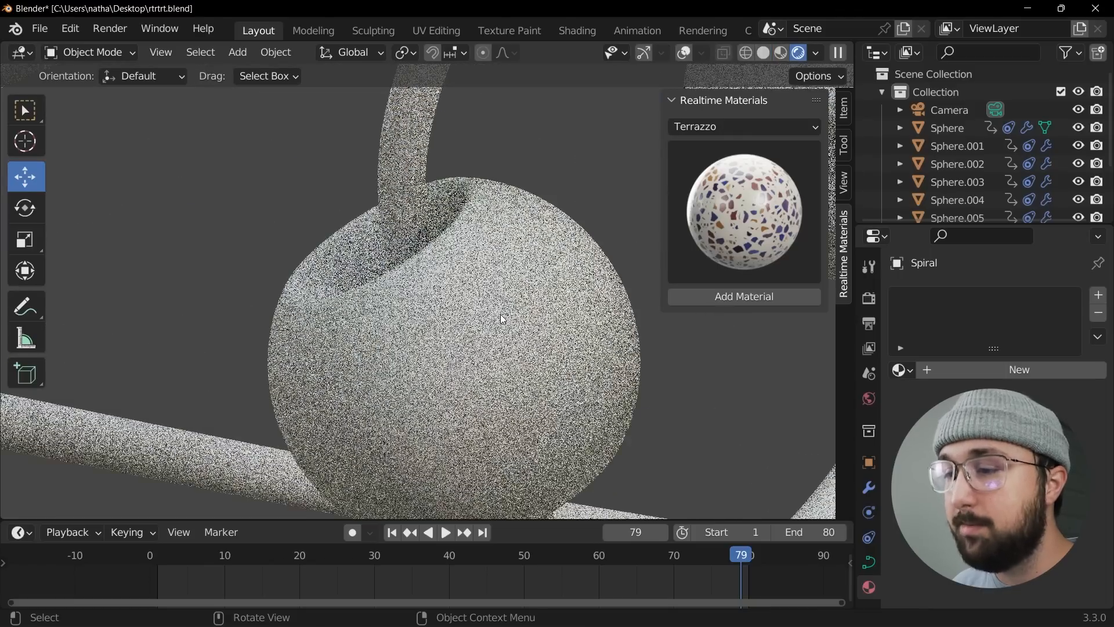
Undo the terrazzo material added to the spiral and add Version Terrazzo to Sphere.004 instead
left_click(725, 297)
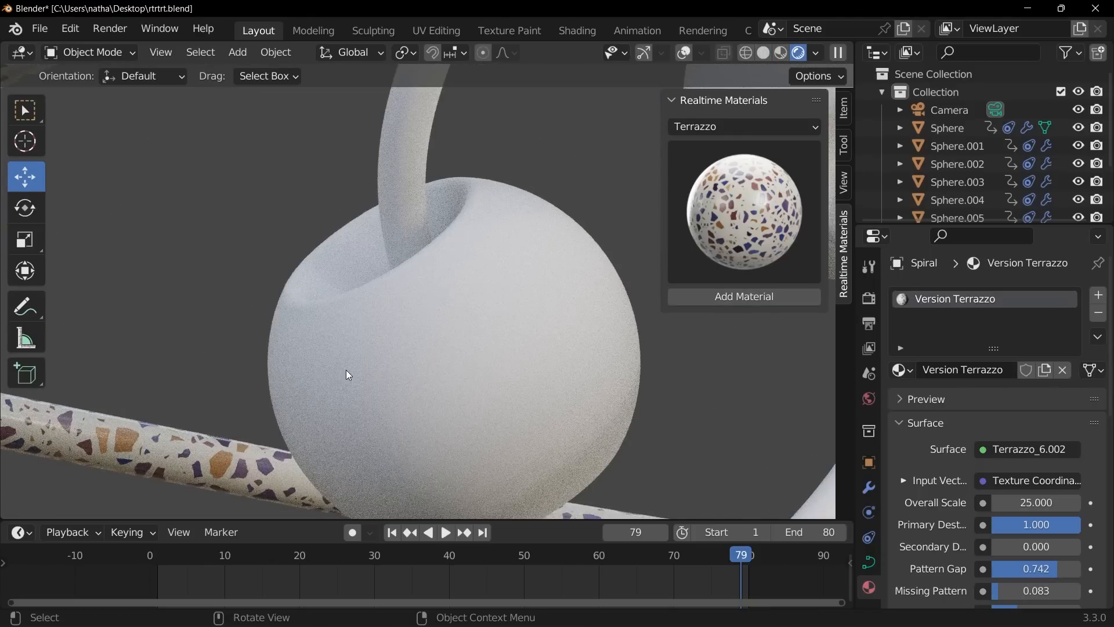
key("ctrl+z")
left_click(348, 374)
left_click(725, 295)
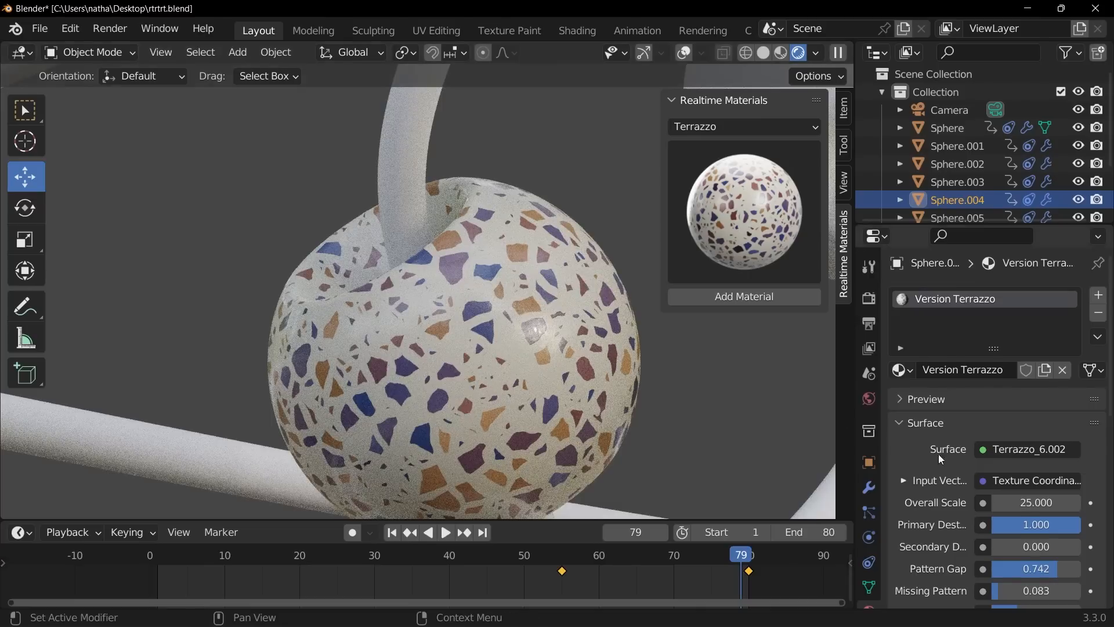
Set the terrazzo material's Pattern Gap to 0.593, Tiny Pieces to 0.268 and Missing Pattern to 0.477
scroll(947, 468, "down", 8)
scroll(1007, 531, "up", 3)
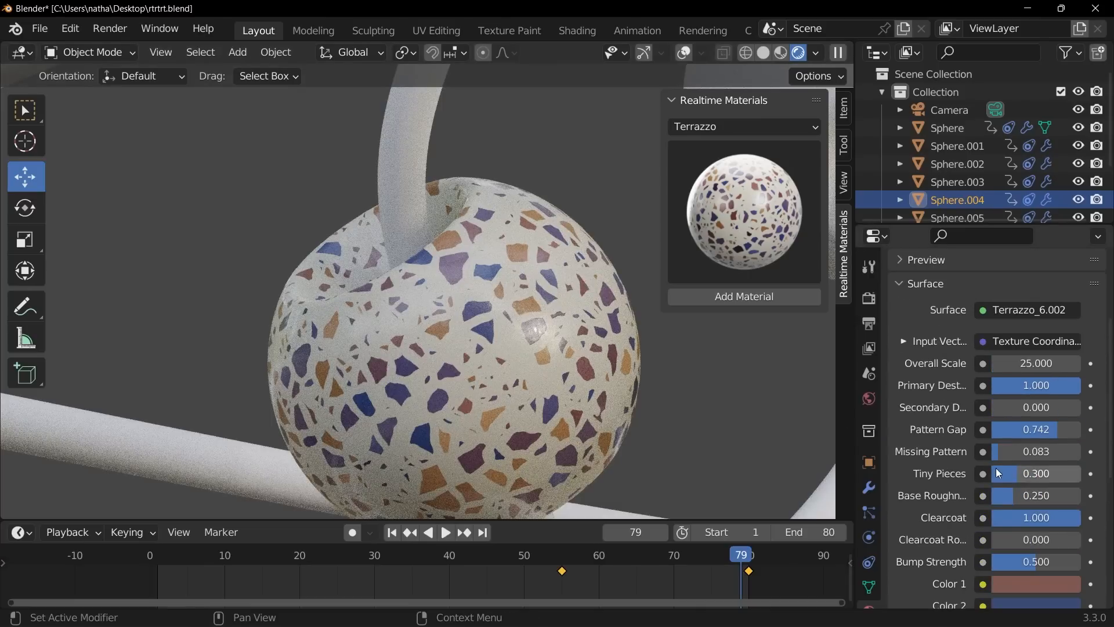
left_click_drag(1030, 430, 1018, 430)
mouse_move(1043, 474)
left_mouse_down()
mouse_move(1071, 475)
mouse_move(1041, 474)
left_mouse_up()
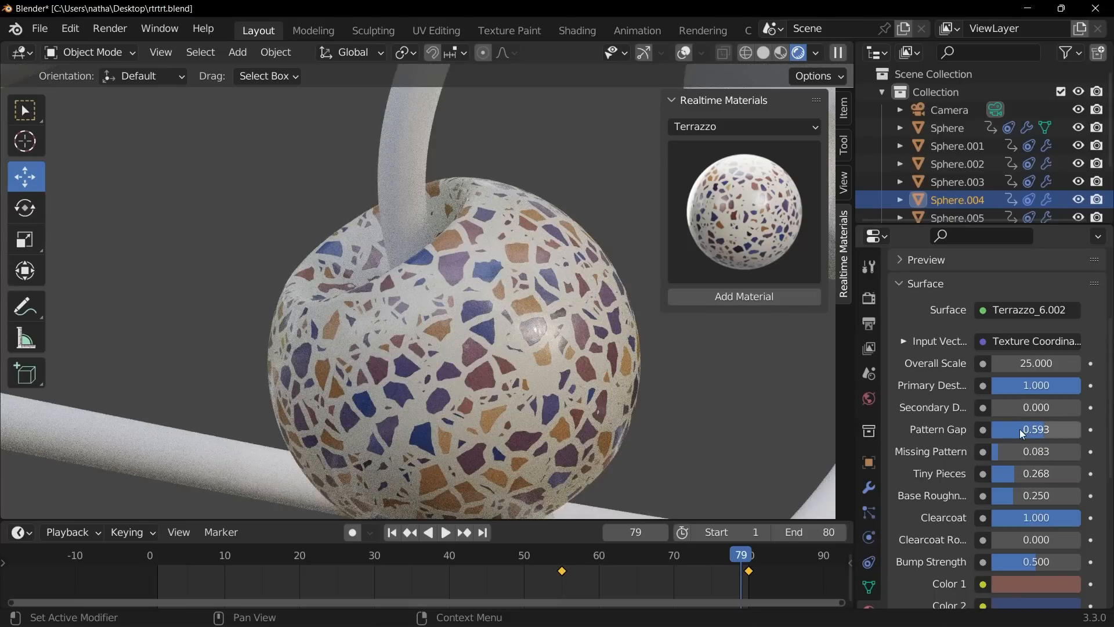
left_click_drag(1026, 452, 1060, 451)
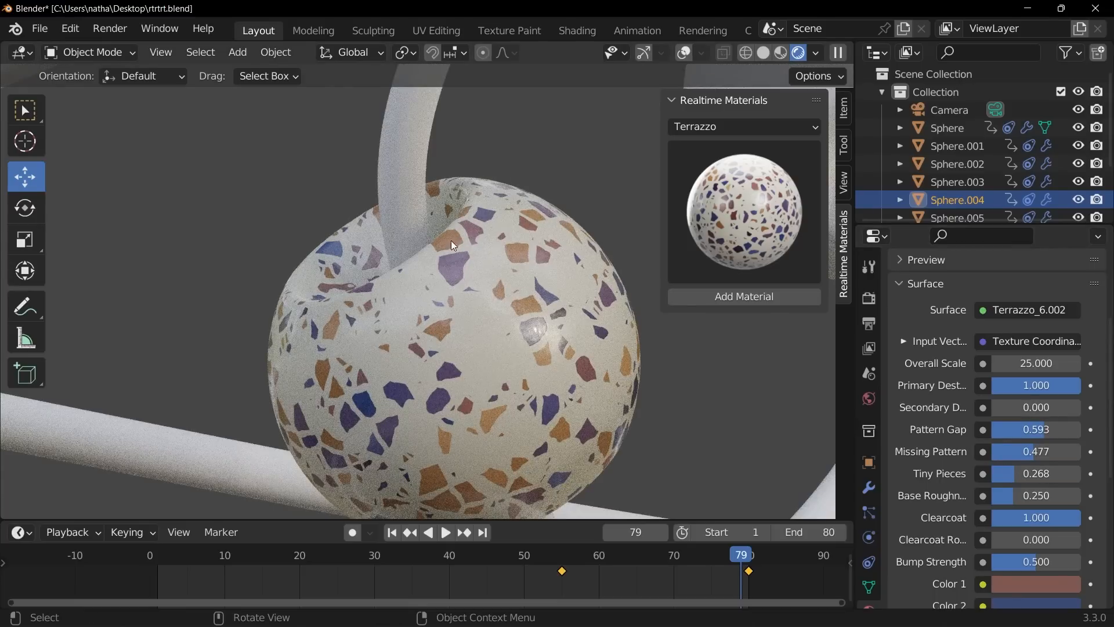
Add the Basic Wood material from the Basics category to Spiral.002
left_click(441, 137)
left_click(754, 126)
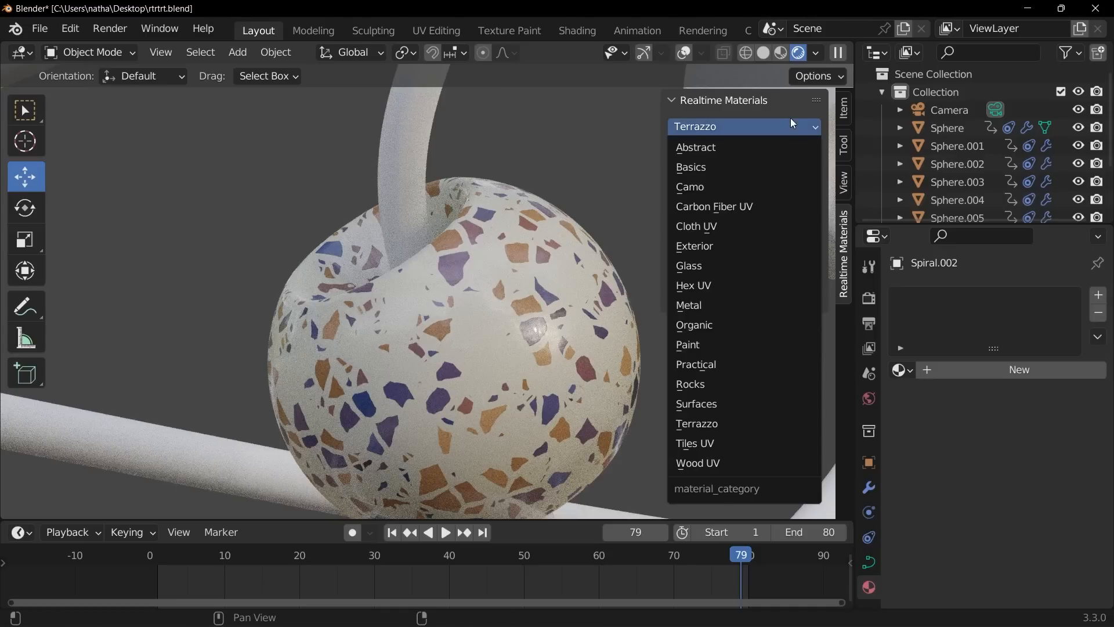
left_click(728, 168)
left_click(726, 186)
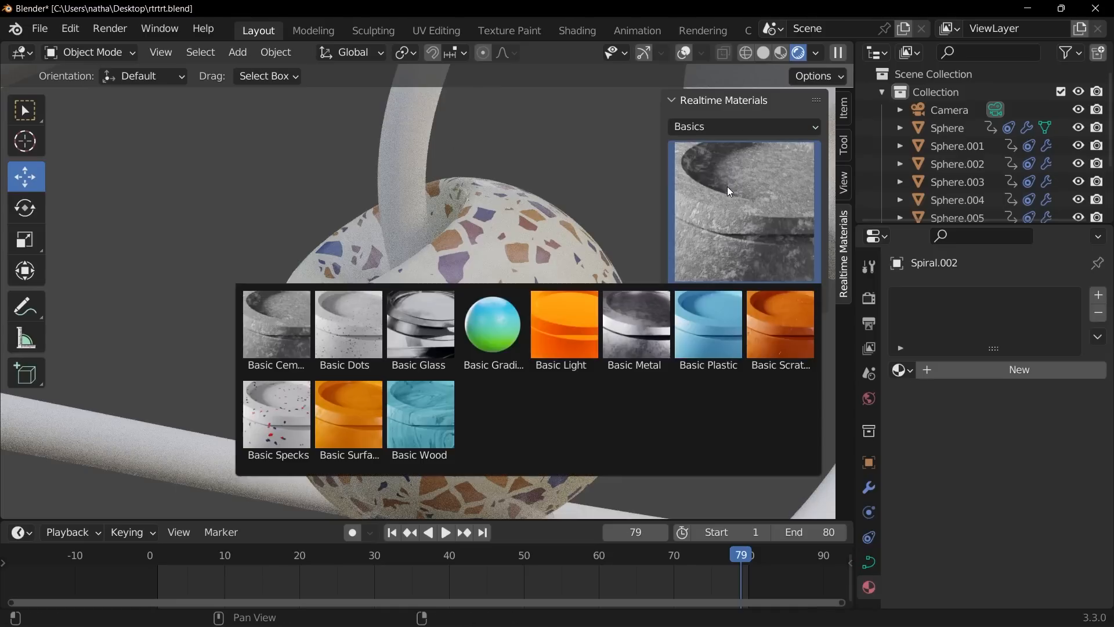
left_click(435, 439)
left_click(794, 295)
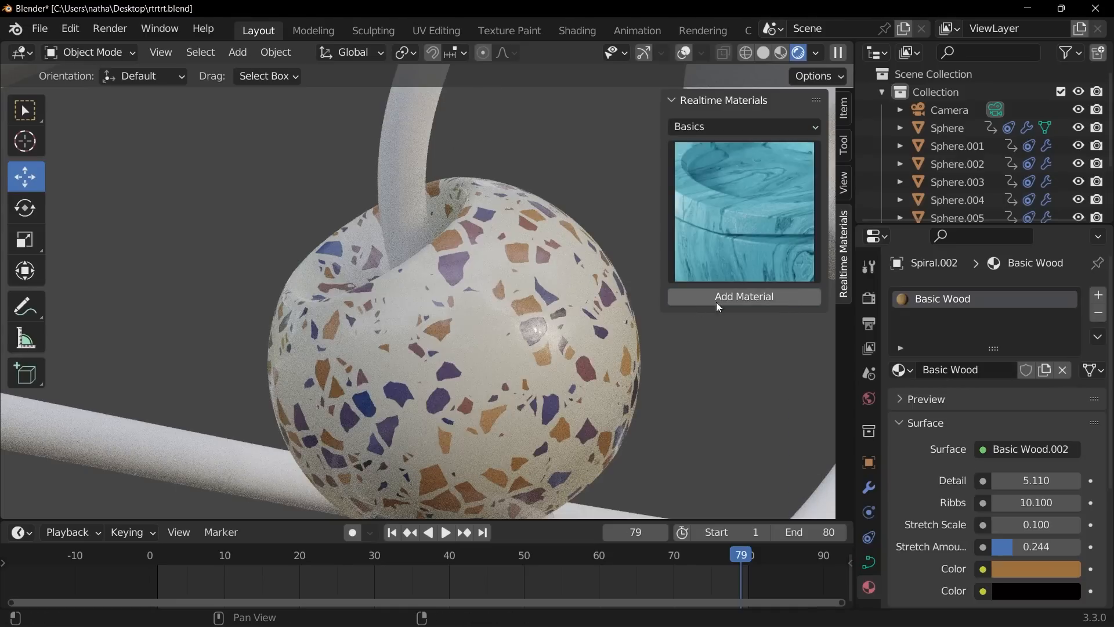
Try a teal colour for the Basic Wood material on Spiral.002 and undo it
left_click(1035, 569)
left_click(920, 323)
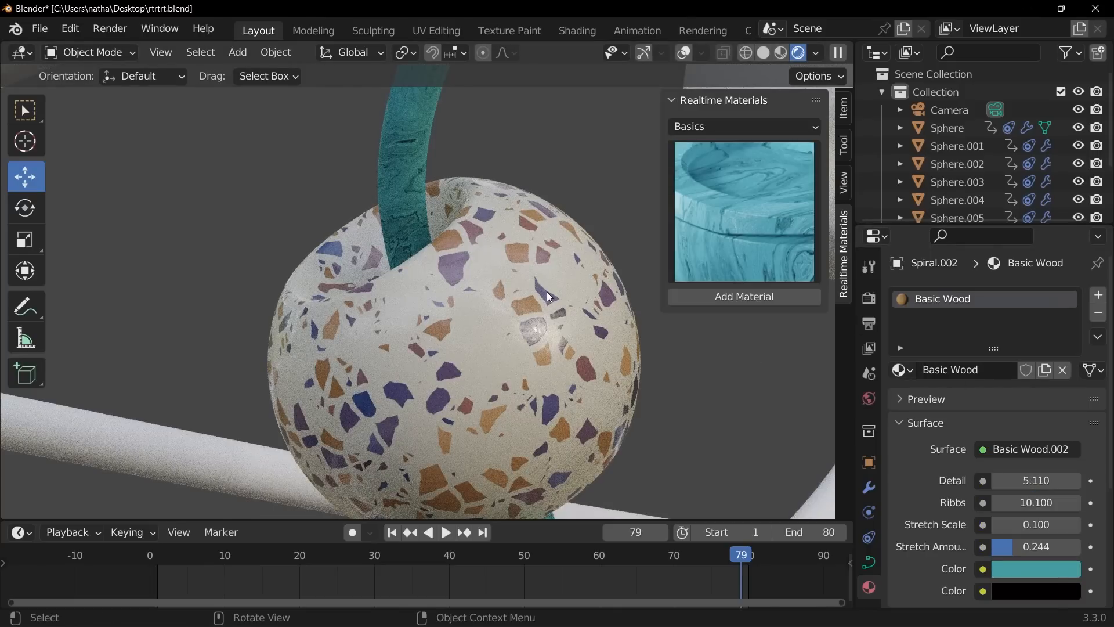
key("ctrl+z")
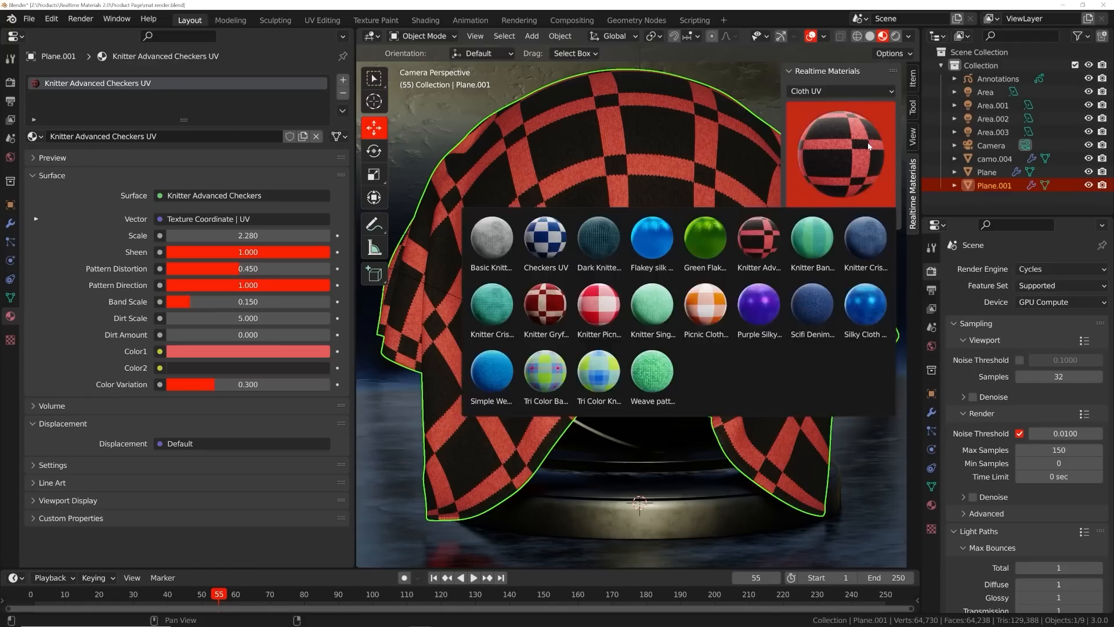
Apply the Knitter Picnic Cloth UV material to the draped cloth Plane.001 and change its Color1
left_click(598, 305)
left_click(833, 218)
left_click(252, 354)
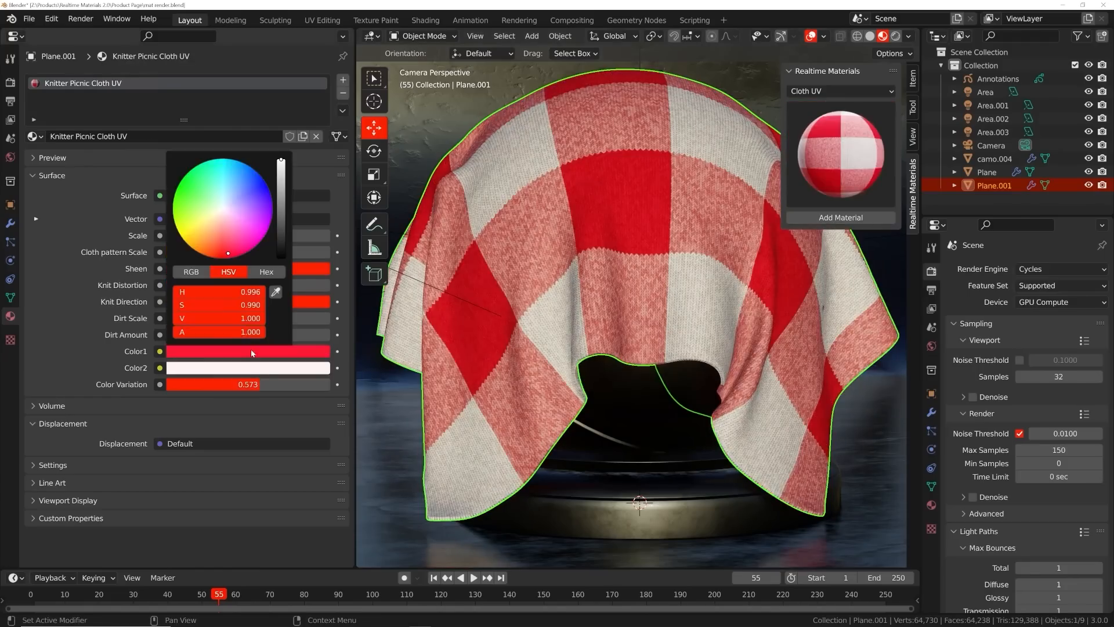
left_click(217, 256)
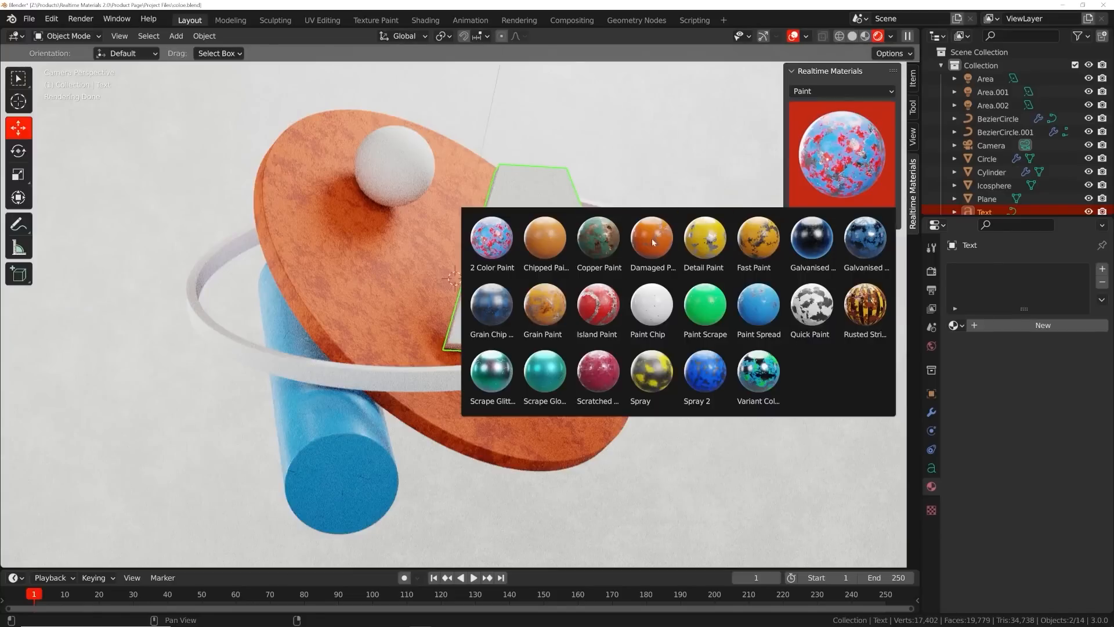
Apply the Chipped Paint material to the text letter and adjust its Chip Scale
left_click(547, 244)
left_click(842, 217)
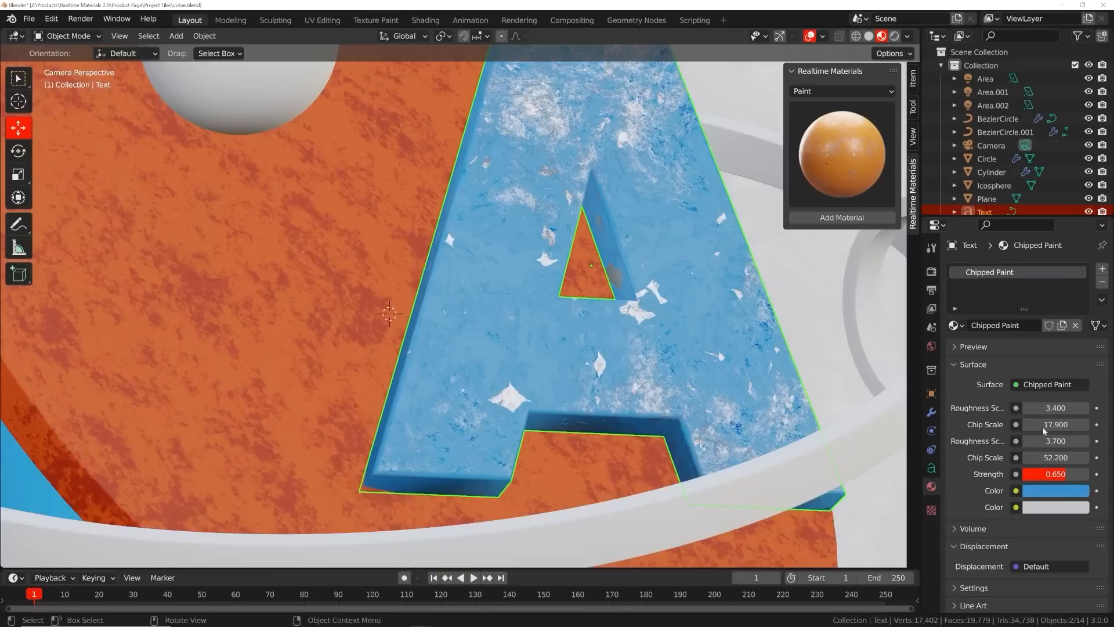
left_click_drag(1045, 430, 1047, 426)
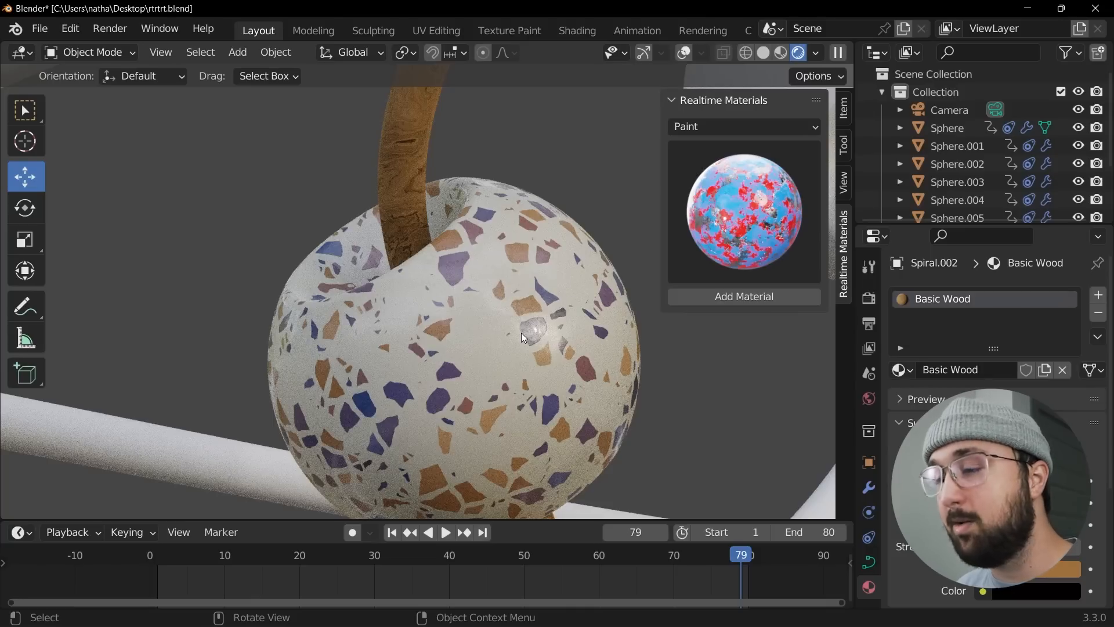
Remove the Basic Wood material from Spiral.002 and the Version Terrazzo material from Sphere.004, and hide the sidebar
left_click(1095, 316)
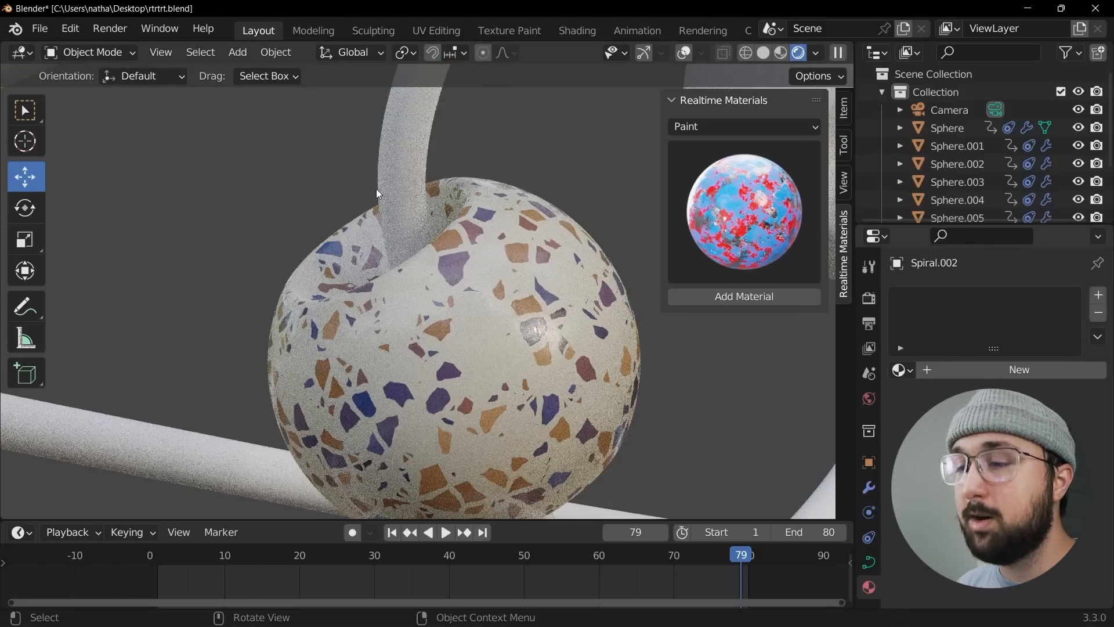
left_click(530, 320)
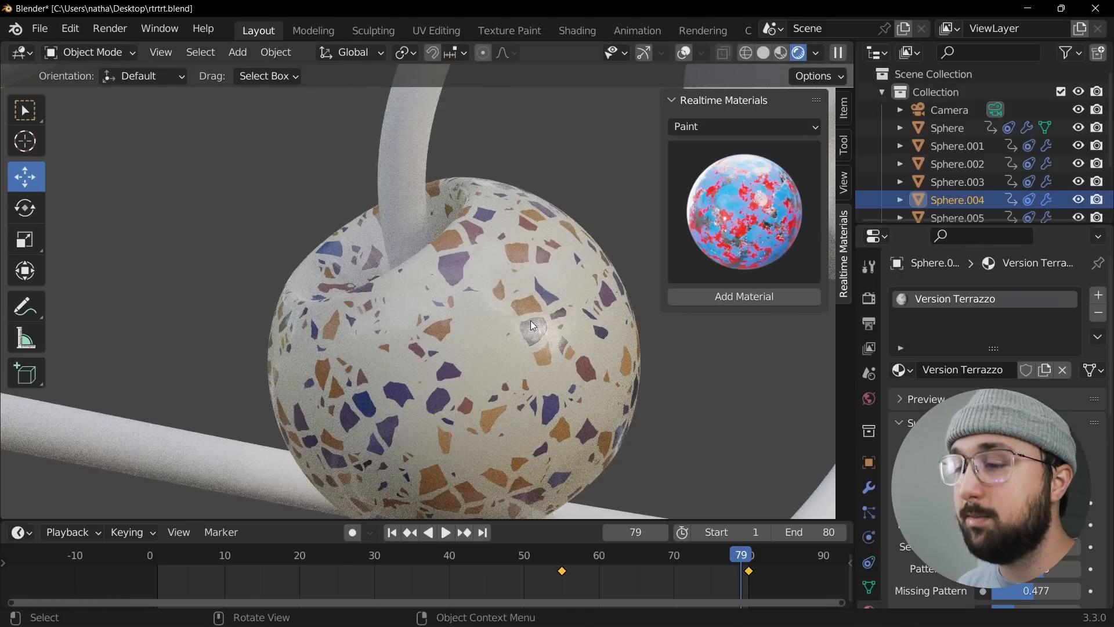
left_click(1098, 316)
key("n")
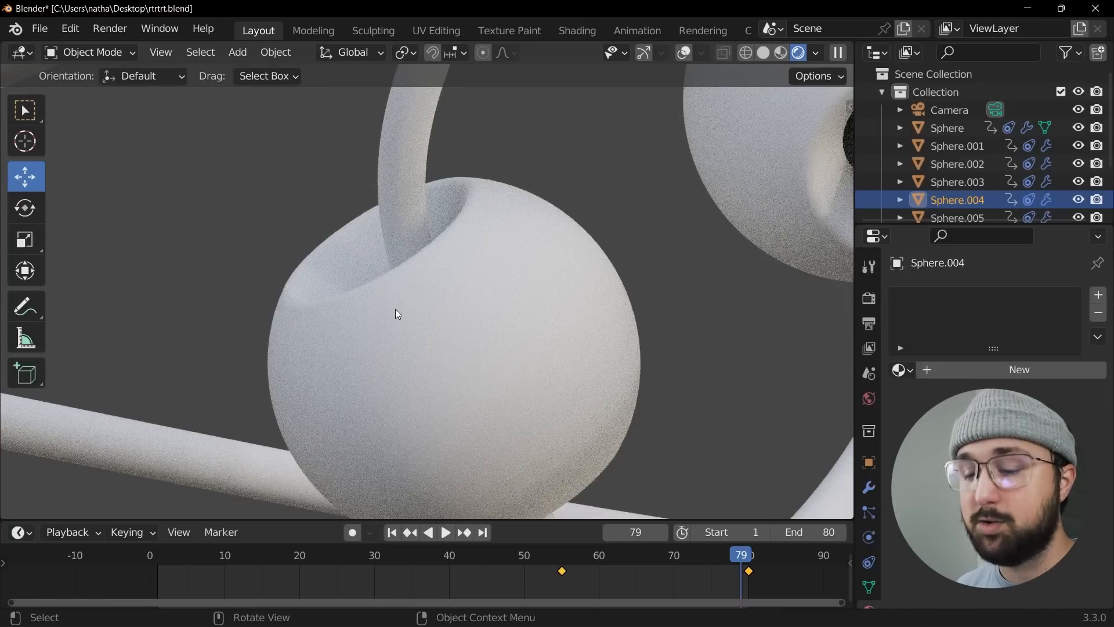
Switch to the Shading workspace, enlarge the node editor and create a new material on the tube Spiral
scroll(505, 289, "down", 8)
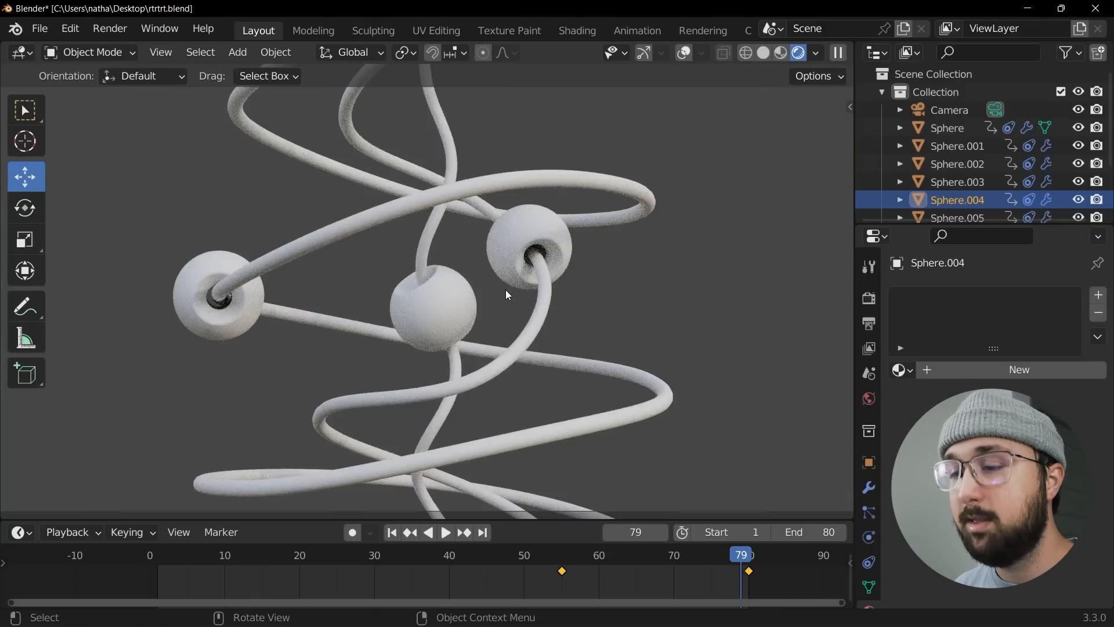
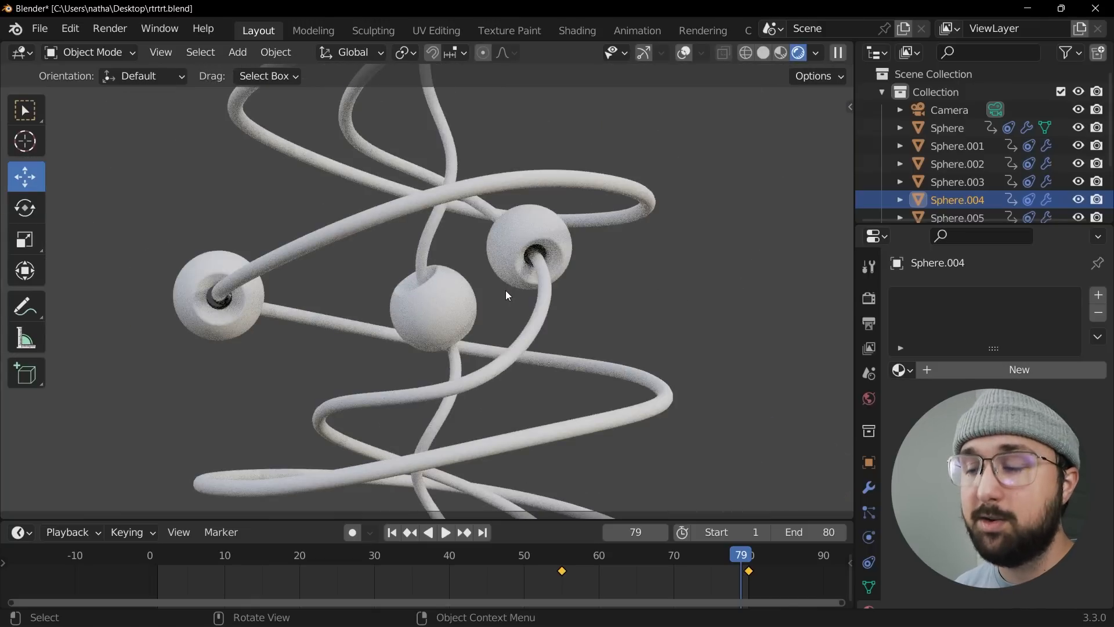
scroll(504, 288, "up", 8)
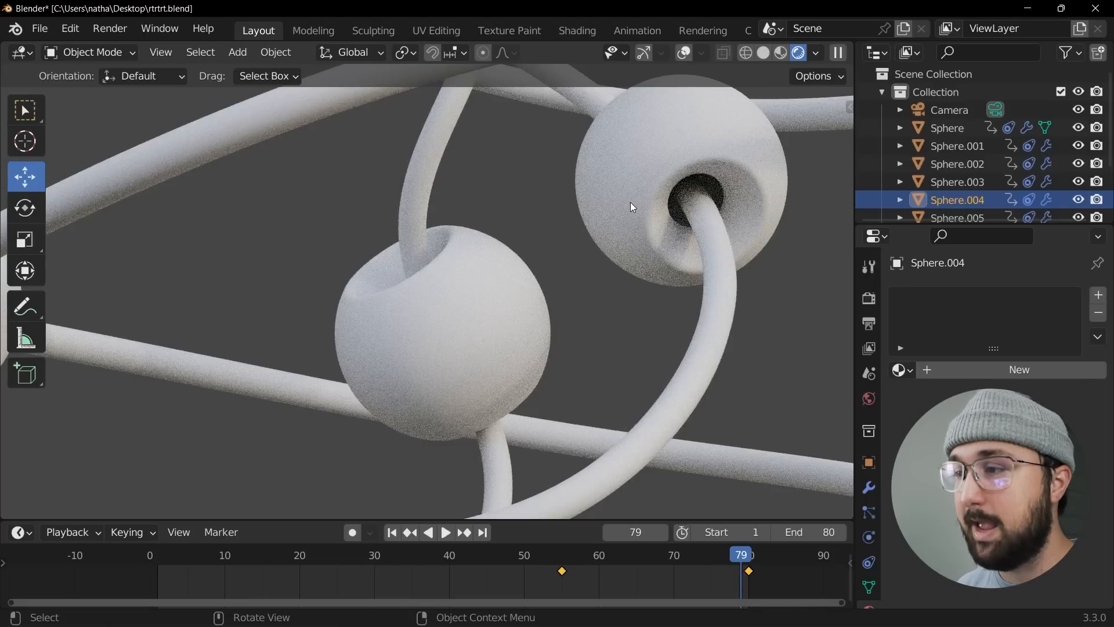
left_click(578, 35)
scroll(540, 293, "down", 5)
scroll(541, 286, "up", 5)
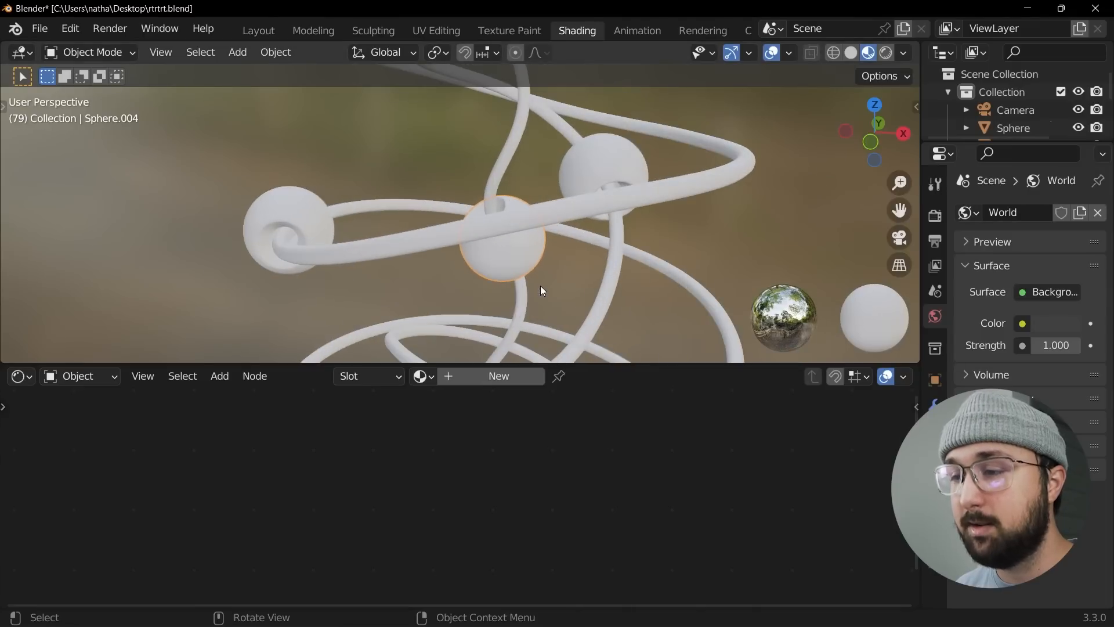
left_click(402, 242)
scroll(402, 275, "up", 4)
scroll(472, 276, "down", 3)
middle_click_drag(543, 266, 547, 253)
left_click_drag(633, 364, 634, 323)
left_click(490, 337)
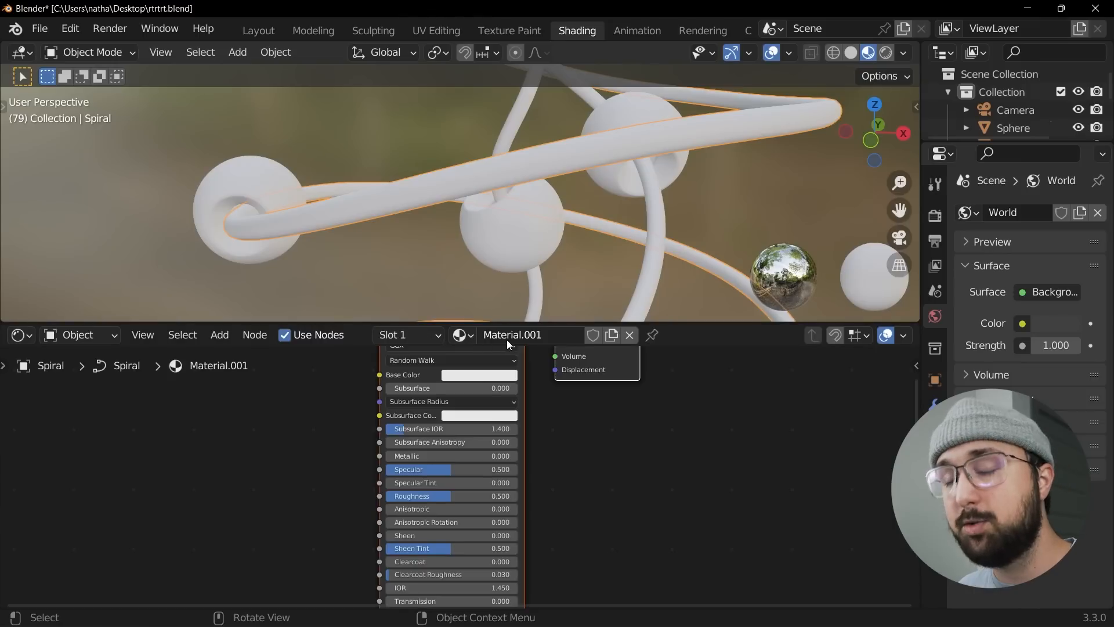
Add a ColorRamp node and connect its Color output to the Principled BSDF's Base Color
scroll(431, 475, "up", 2)
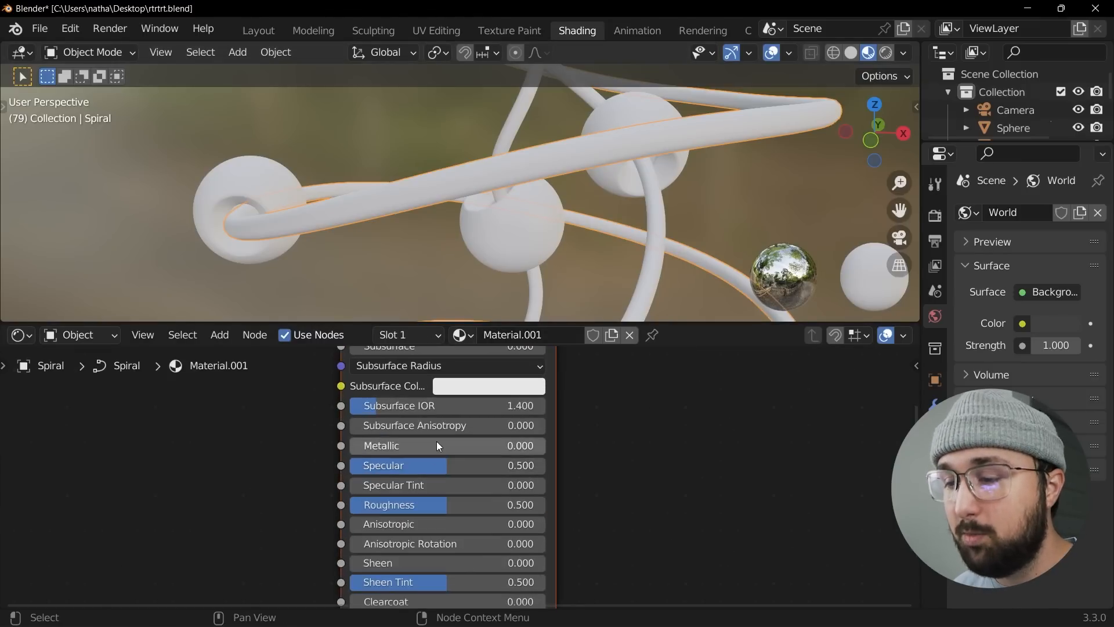
middle_click_drag(437, 442, 468, 540)
scroll(464, 505, "down", 1)
middle_click_drag(393, 482, 471, 492)
key("shift+a")
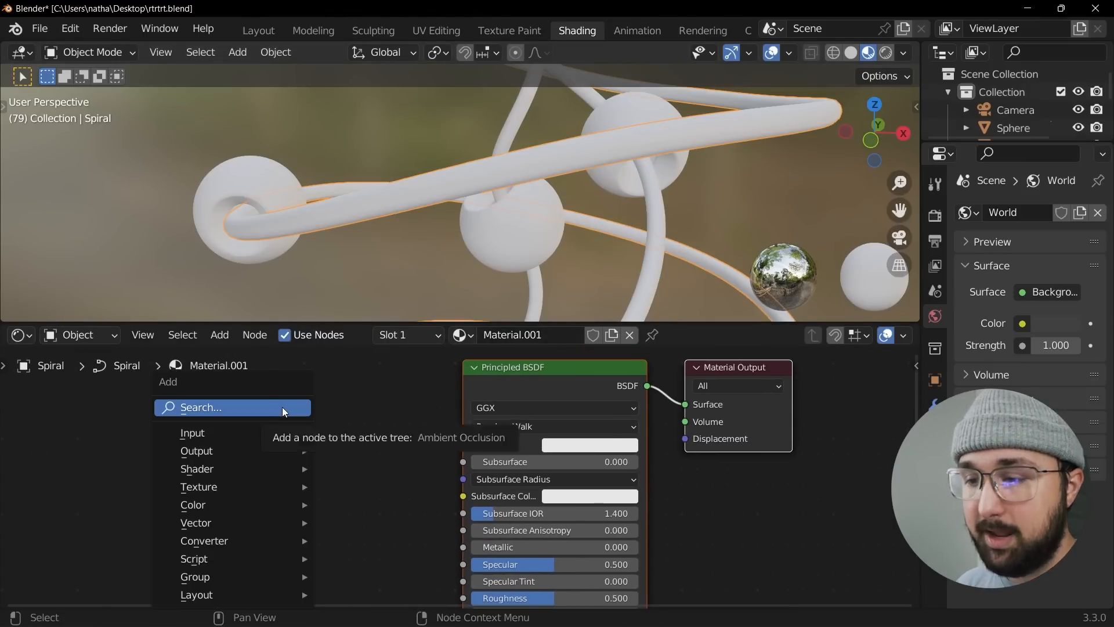
left_click(282, 406)
type("col")
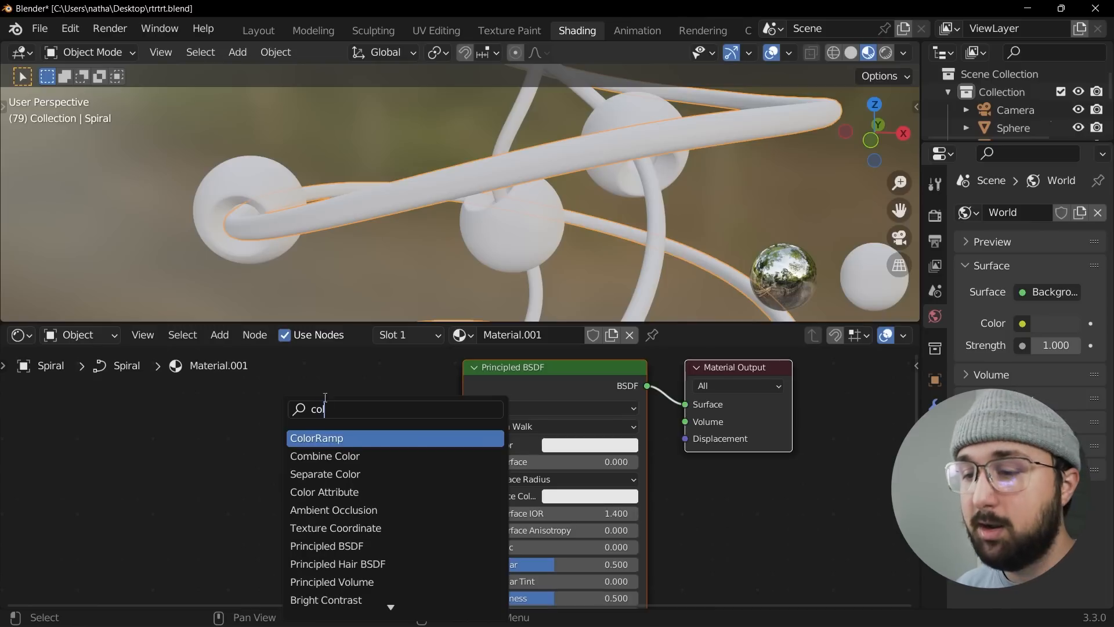
key("Return")
left_click_drag(407, 435, 468, 446)
Add a White Noise Texture node before the ColorRamp, with Mapping and Texture Coordinate nodes feeding it
middle_click_drag(260, 434, 639, 433)
key("shift+a")
left_click(506, 408)
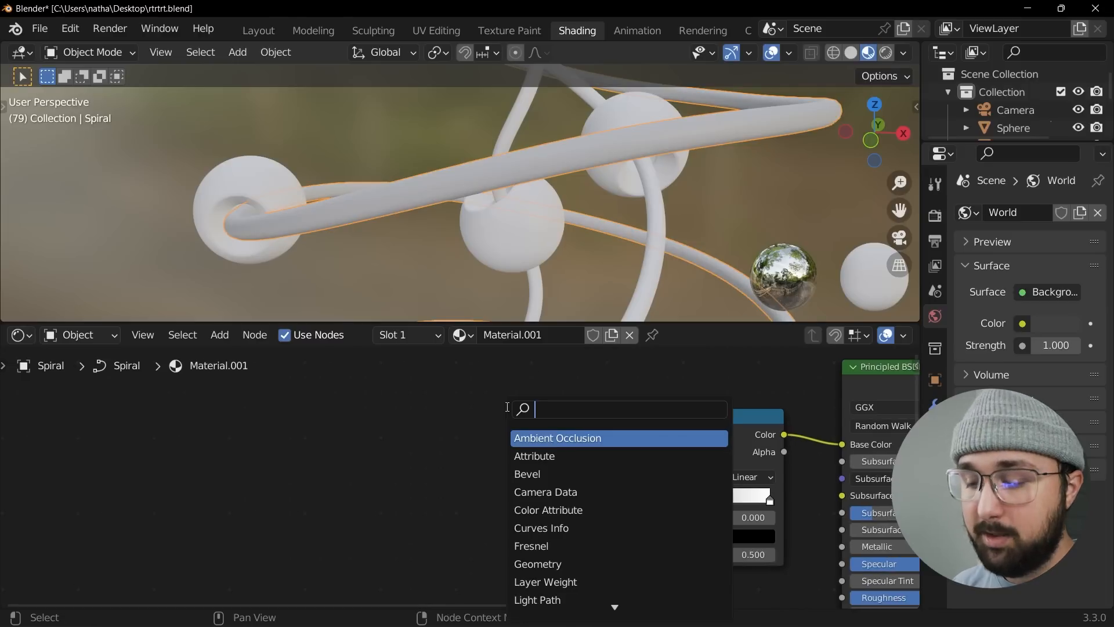
type("noi")
key("Return")
left_click(465, 432)
key("ctrl+t")
Space out the nodes, link the Object coordinates to the Mapping vector and the White Noise Value to the ColorRamp's Fac
middle_click_drag(237, 519, 343, 478)
left_click_drag(432, 419, 326, 399)
left_click_drag(163, 410, 102, 416)
left_click_drag(178, 477, 267, 458)
left_click_drag(618, 402, 714, 505)
middle_click_drag(714, 505, 638, 474)
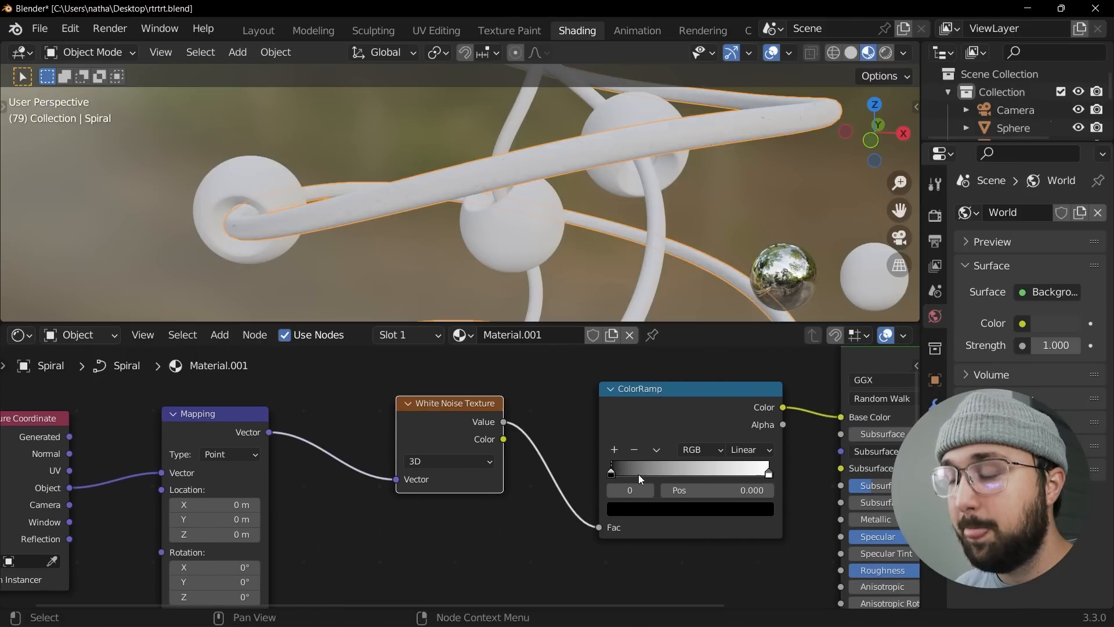
scroll(544, 269, "up", 3)
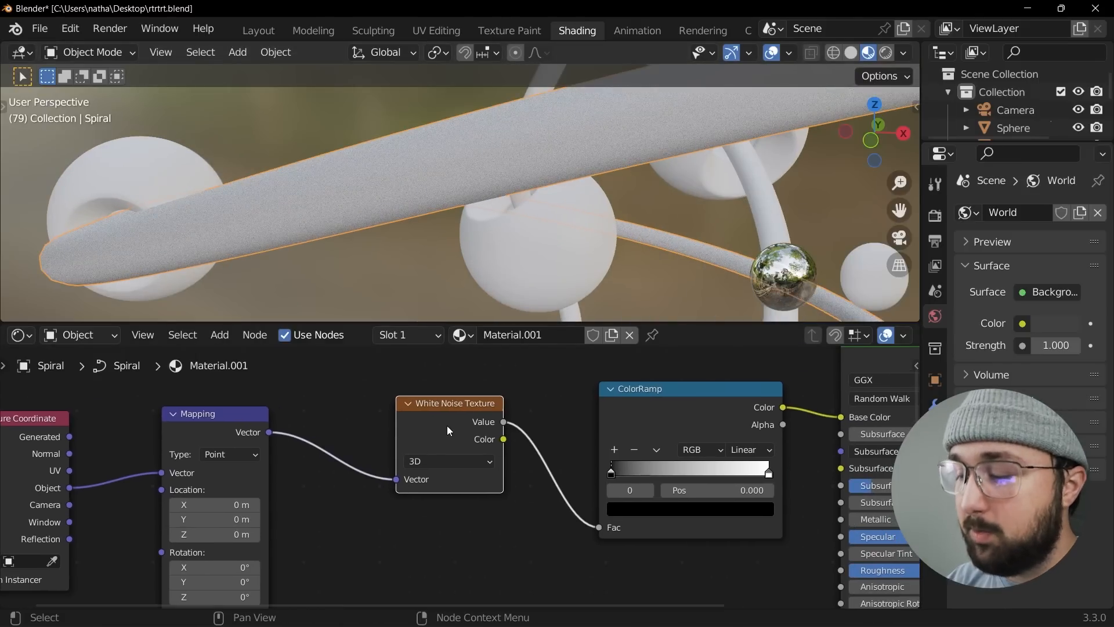
Replace the White Noise Texture node with a Noise Texture node placed between the Mapping and ColorRamp nodes
key("x")
key("shift+a")
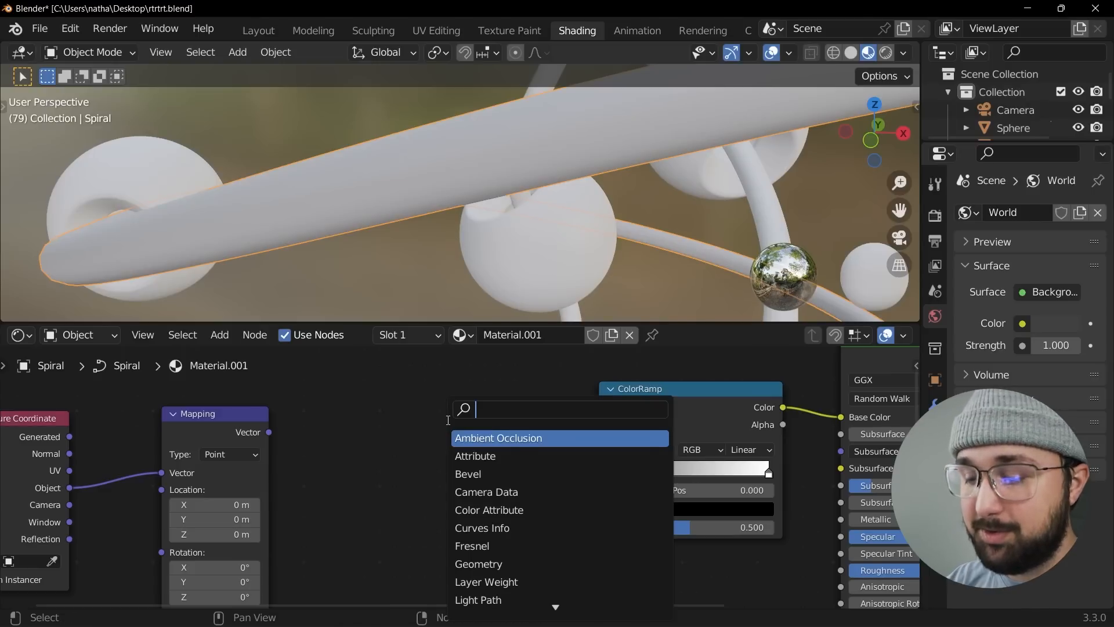
type("wb")
key("BackSpace")
key("BackSpace")
type("wh")
key("BackSpace")
key("BackSpace")
type("noi")
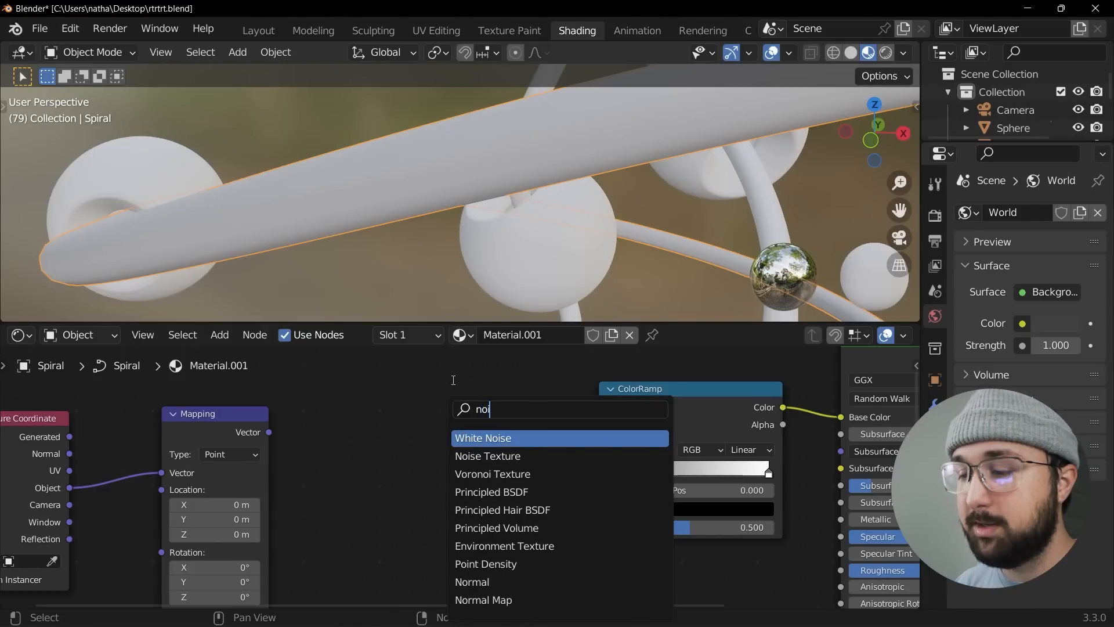
left_click(485, 457)
left_click(430, 445)
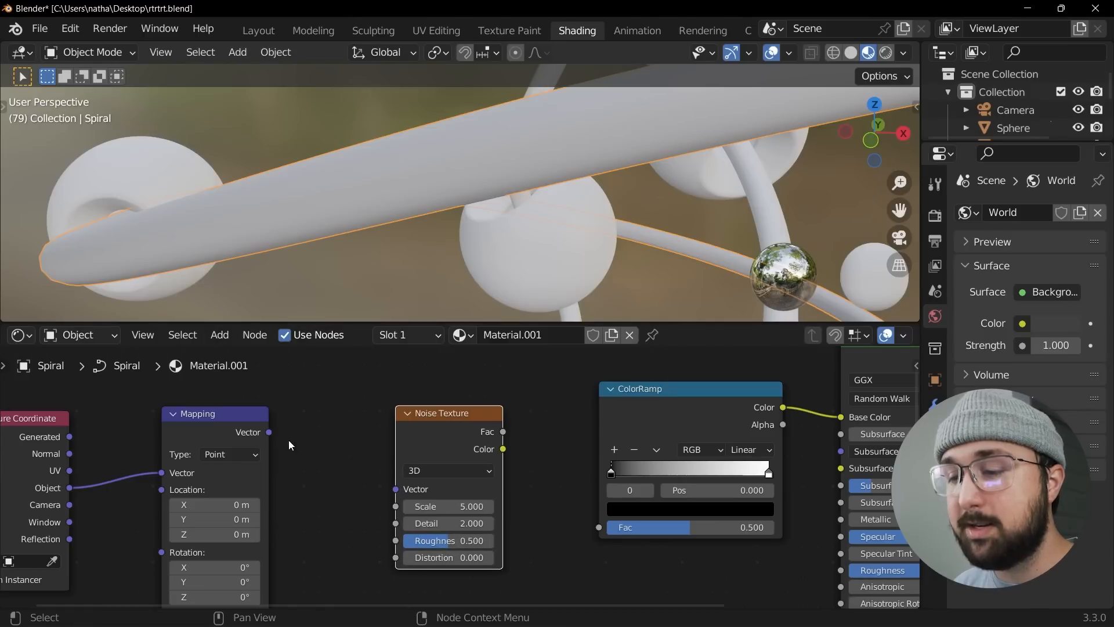
Link the Mapping vector output to the Noise Texture's Vector input and the noise Fac output to the ColorRamp's Fac
left_click_drag(269, 433, 406, 491)
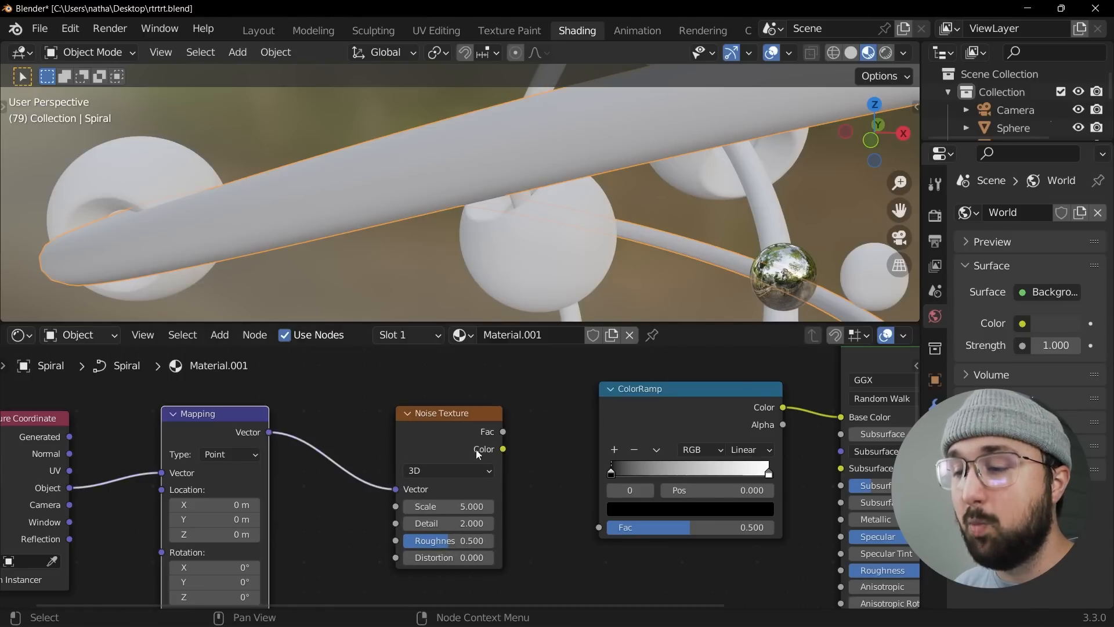
left_click_drag(503, 432, 599, 527)
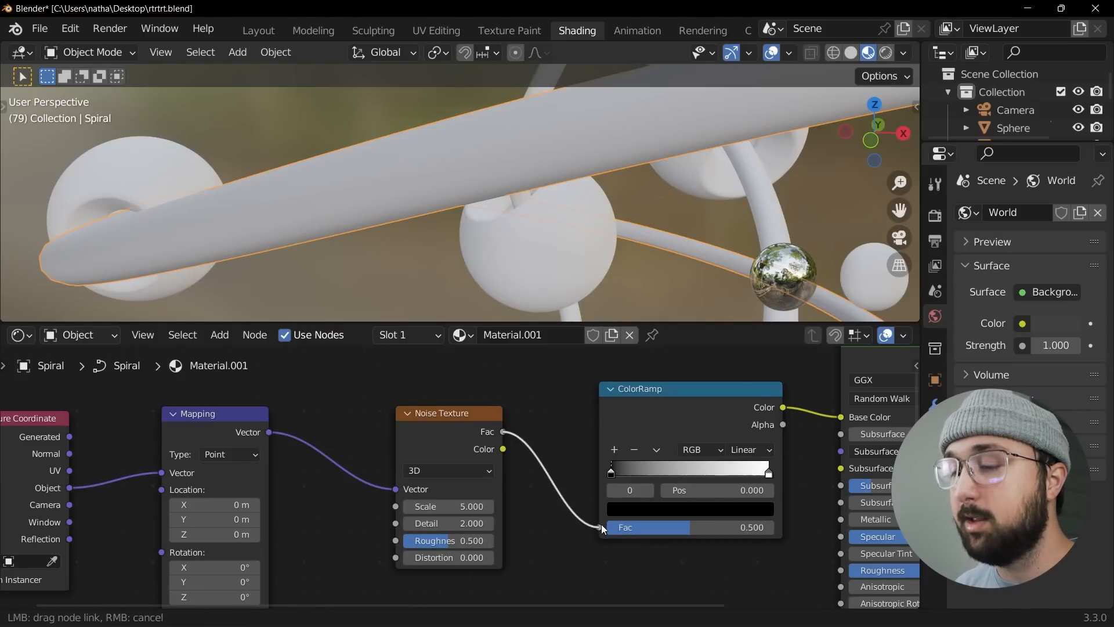
scroll(541, 483, "down", 1)
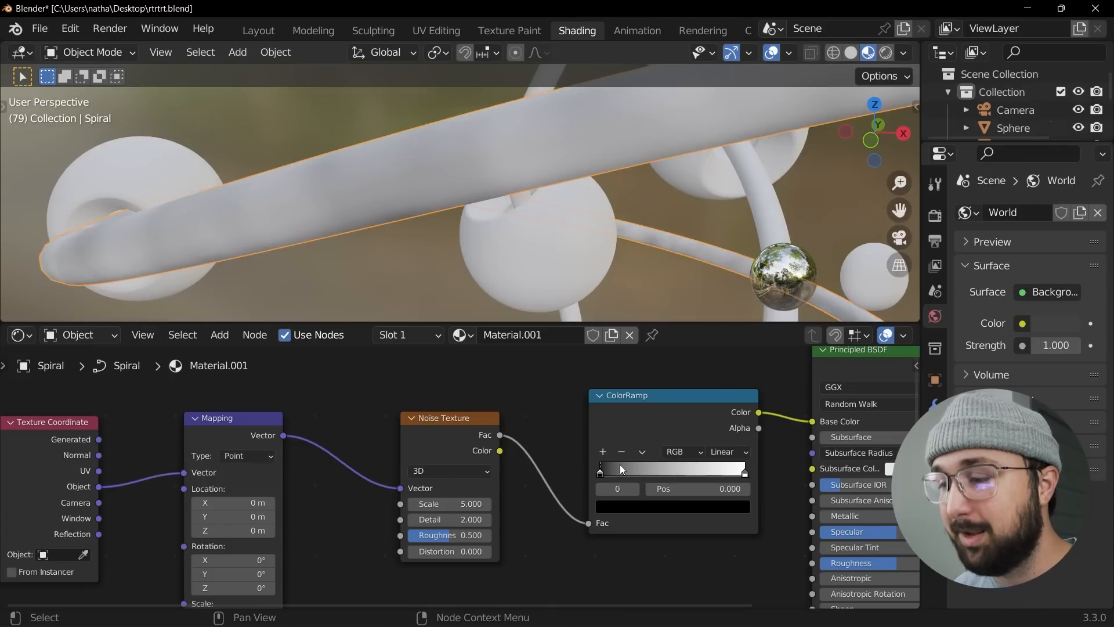
Move the ColorRamp's black stop to position 0.391 and its white stop to 0.635 to sharpen the noise contrast
left_click_drag(603, 472, 656, 473)
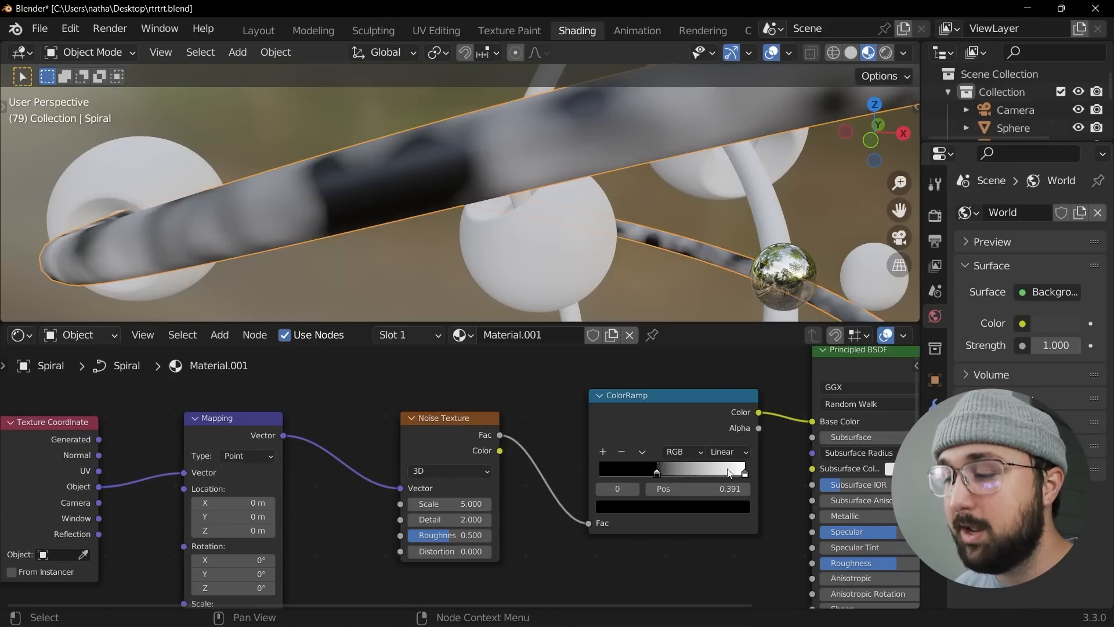
left_click_drag(744, 476, 692, 477)
scroll(502, 219, "down", 4)
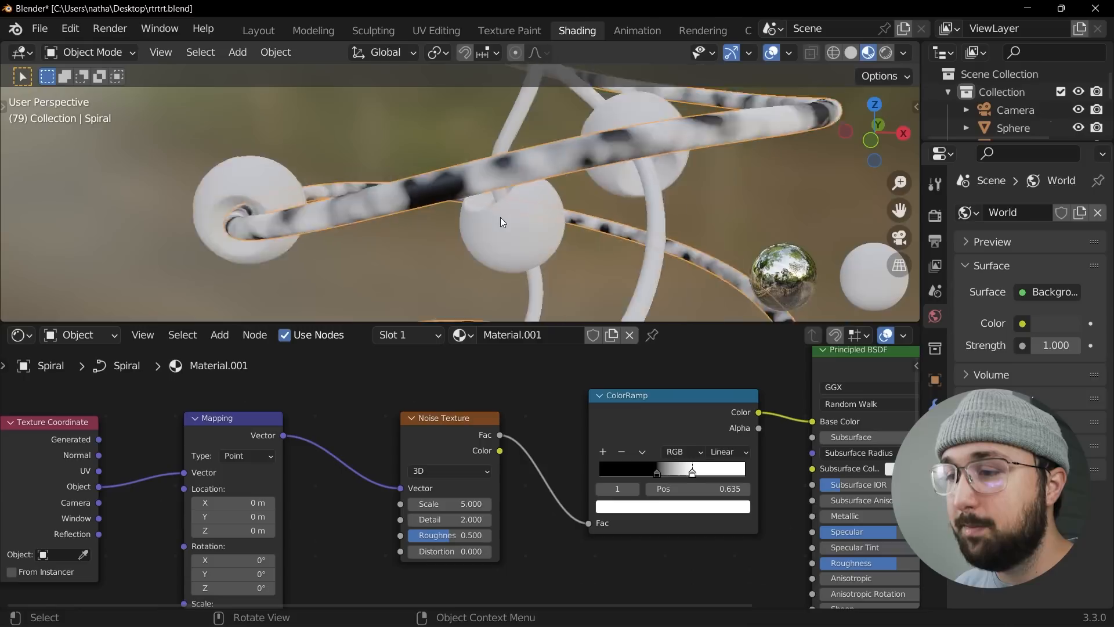
Set the Noise Texture's Detail to 12 and its Roughness to 0.691
scroll(507, 218, "up", 2)
middle_click_drag(463, 495, 475, 462)
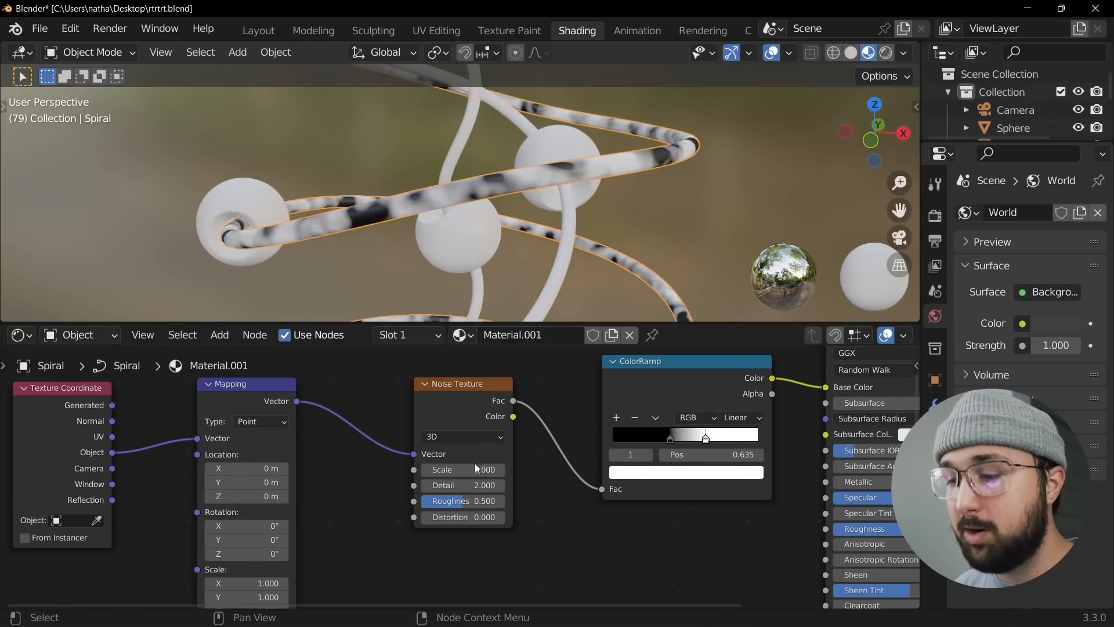
left_click(475, 485)
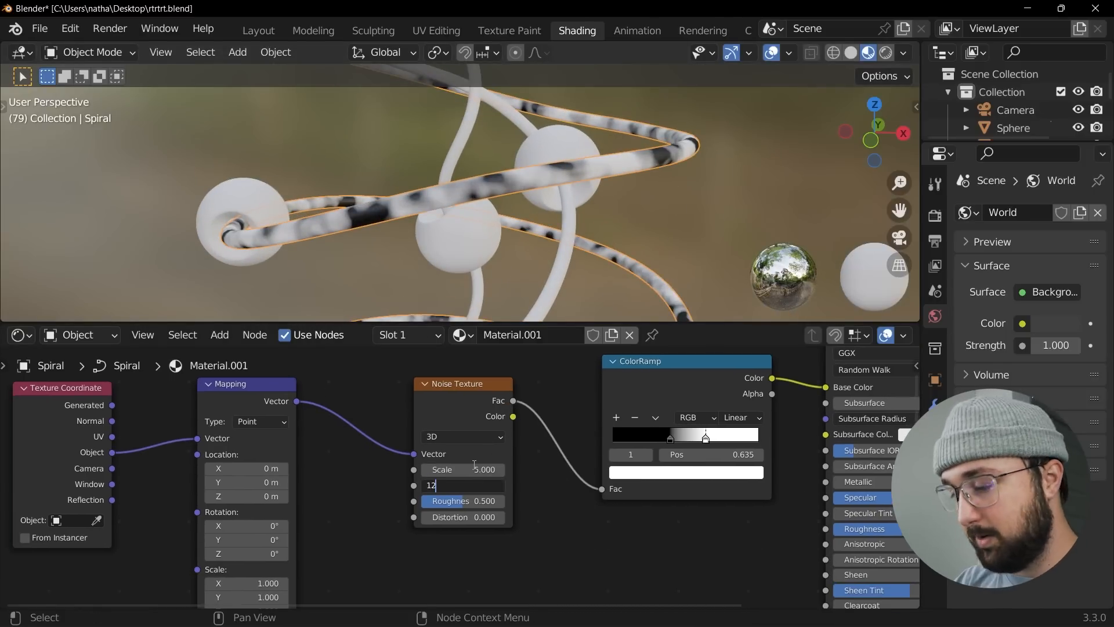
type("12")
key("Return")
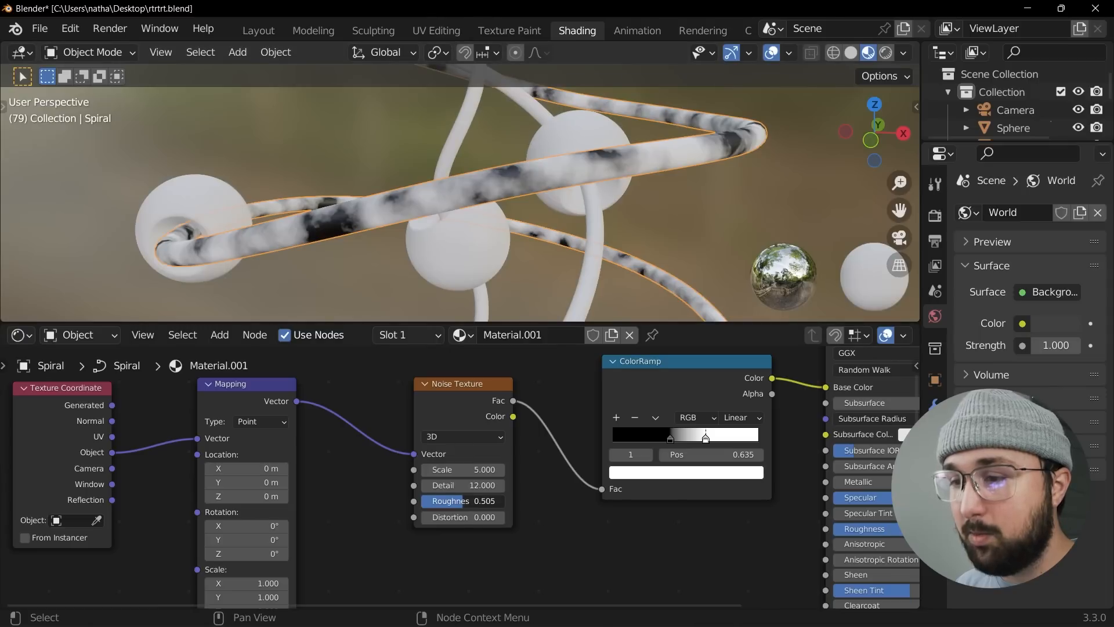
left_click_drag(470, 500, 486, 500)
Try stretching the noise with the Mapping node's Z, Y and X scale in turn, undoing each change
scroll(440, 466, "up", 2)
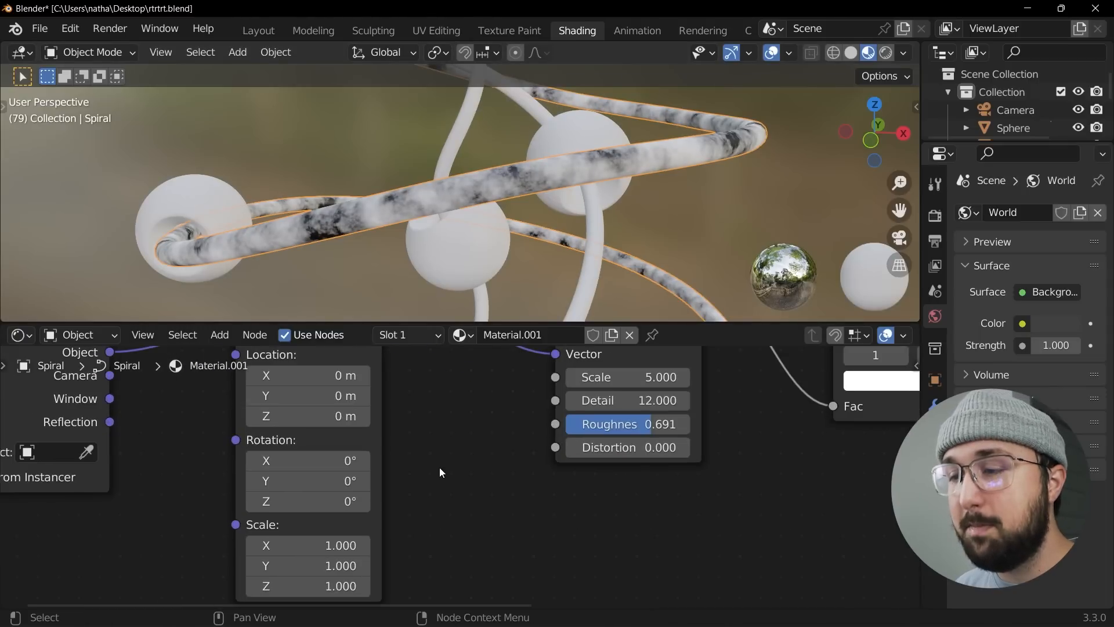
middle_click_drag(434, 473, 509, 420)
left_click_drag(354, 515, 544, 515)
key("ctrl+z")
left_click_drag(366, 496, 685, 496)
key("ctrl+z")
left_click_drag(368, 476, 669, 475)
key("ctrl+z")
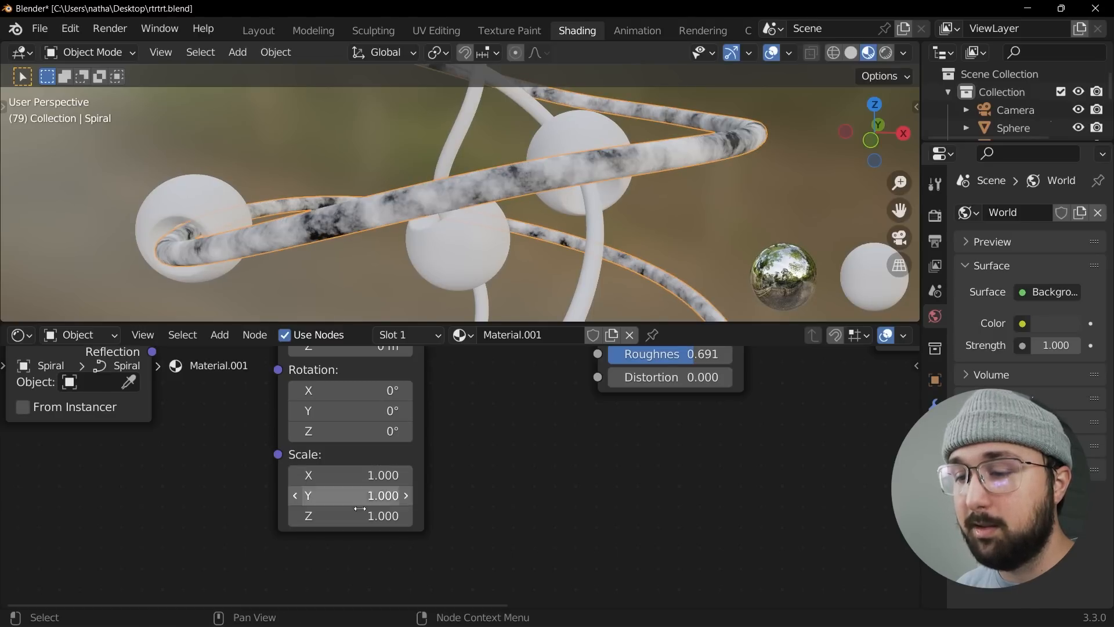
Set the Mapping node's Z scale to -32.5 and the Noise Texture's Scale to 1.6 for long streaks
left_click_drag(364, 515, 28, 516)
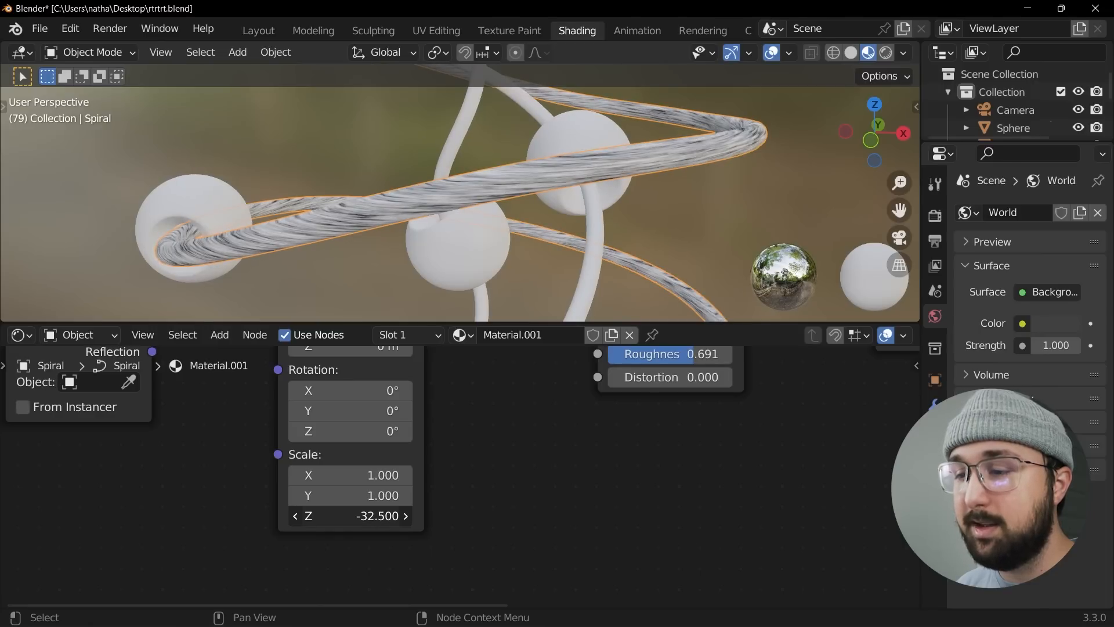
scroll(464, 458, "down", 3)
middle_click_drag(578, 439, 504, 547)
mouse_move(570, 447)
left_mouse_down()
mouse_move(516, 448)
mouse_move(560, 447)
left_mouse_up()
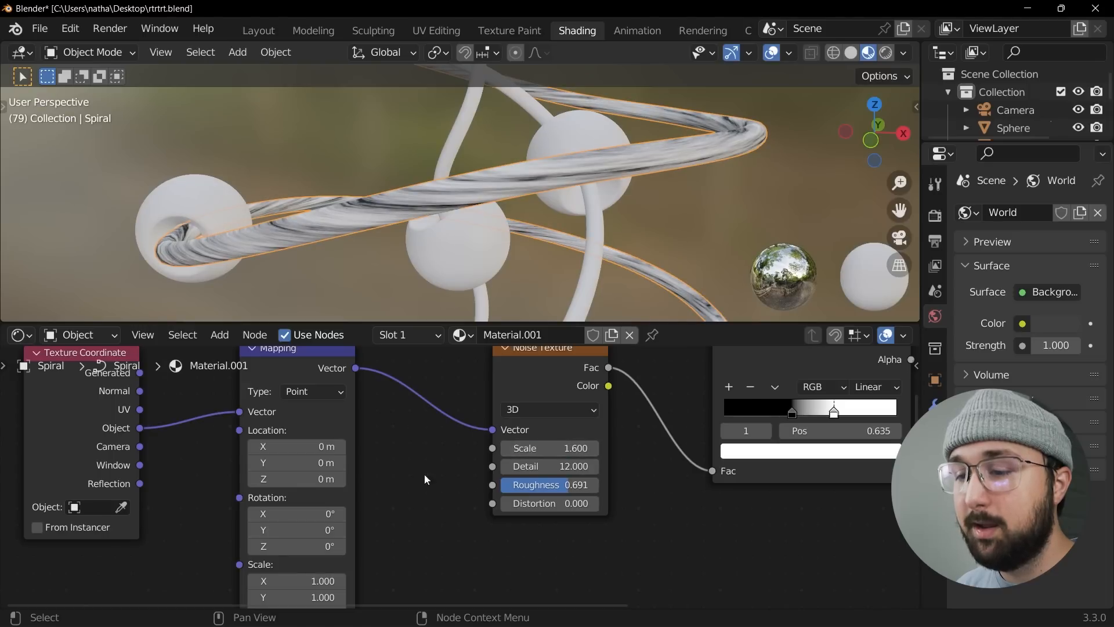
Try changing the Mapping node's X and Y rotation, then undo the changes
left_click_drag(315, 514, 386, 530)
key("ctrl+z")
key("ctrl+z")
Set the Mapping node's Z rotation to -279° to turn the streaks along the tube
left_click_drag(321, 546, 159, 546)
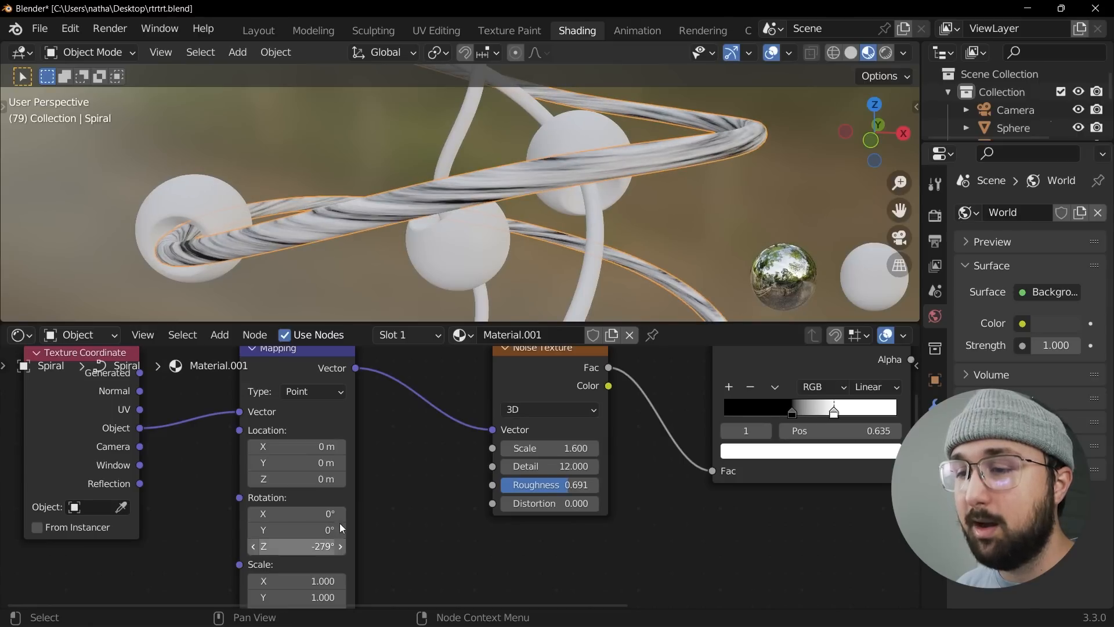
scroll(575, 160, "down", 2)
scroll(575, 160, "up", 3)
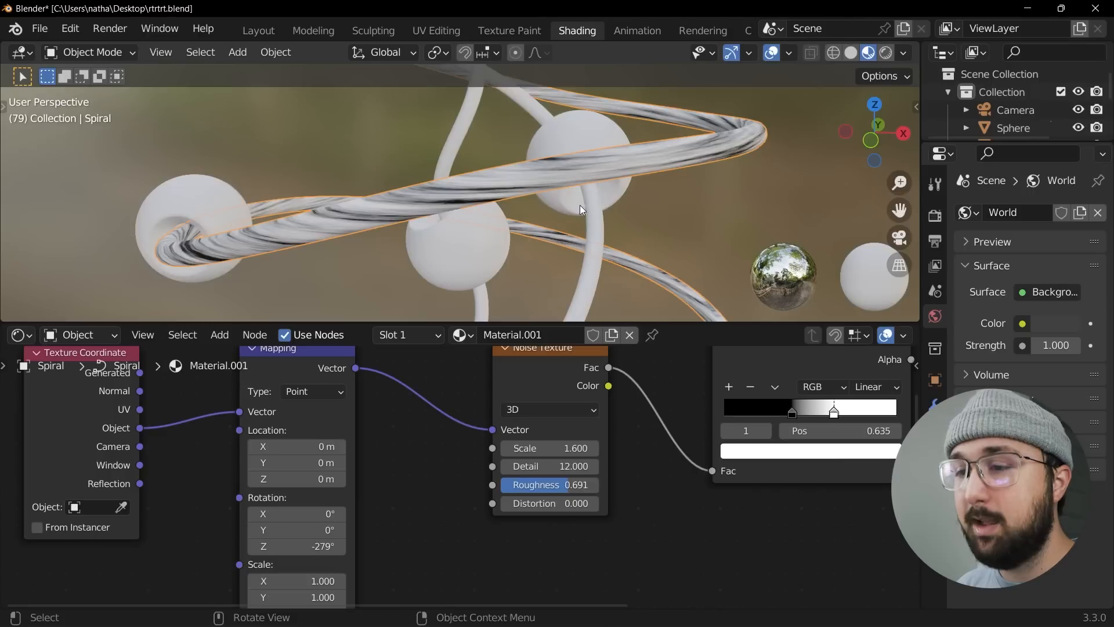
Show the Realtime Materials add-on's Wood UV category and select a brown wooden floor preview as a colour reference
middle_click_drag(872, 388, 555, 493)
scroll(555, 494, "up", 2)
scroll(555, 496, "down", 1)
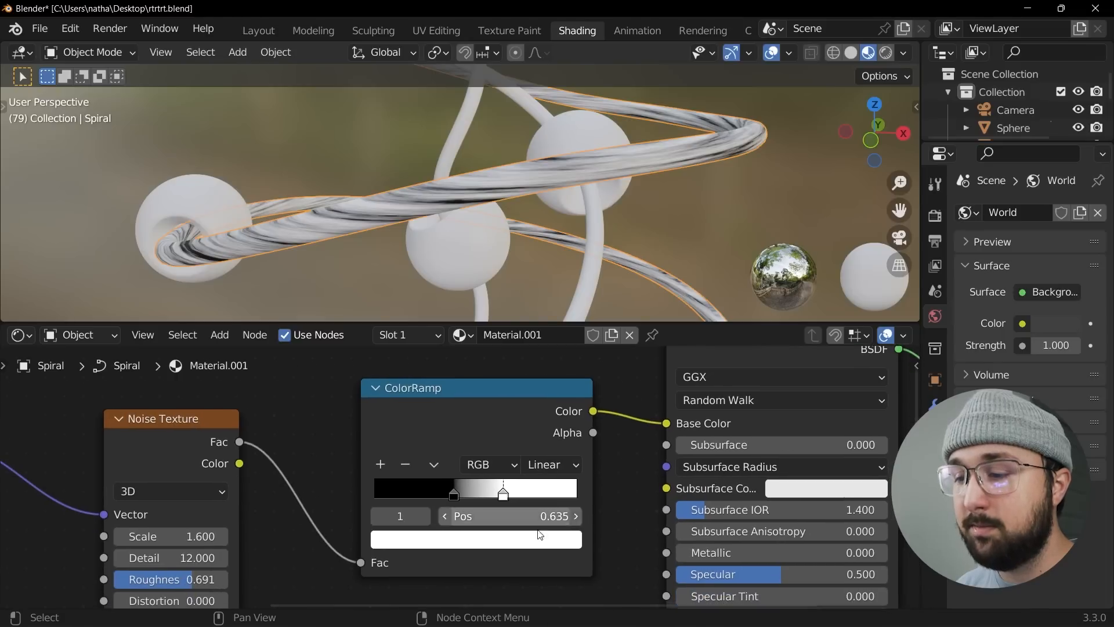
left_click(532, 542)
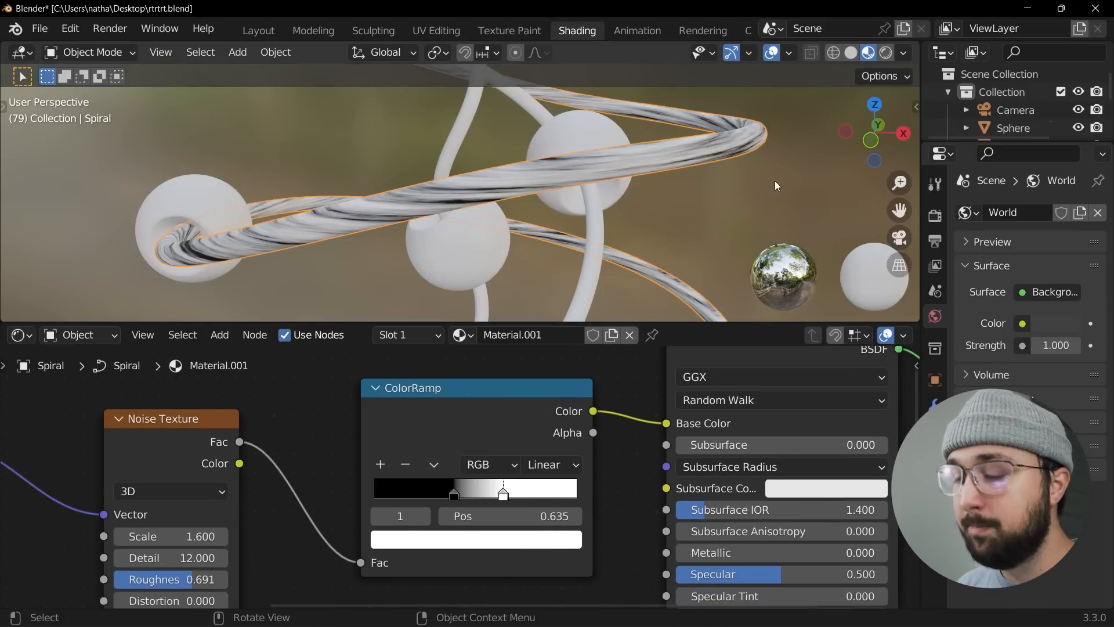
key("n")
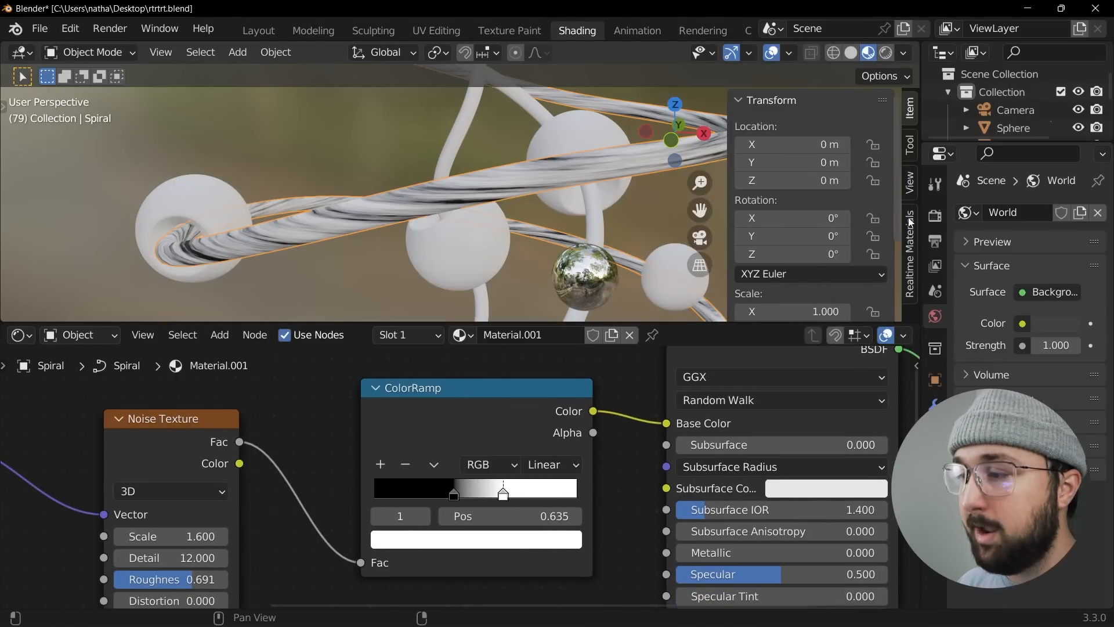
left_click(906, 243)
left_click(812, 126)
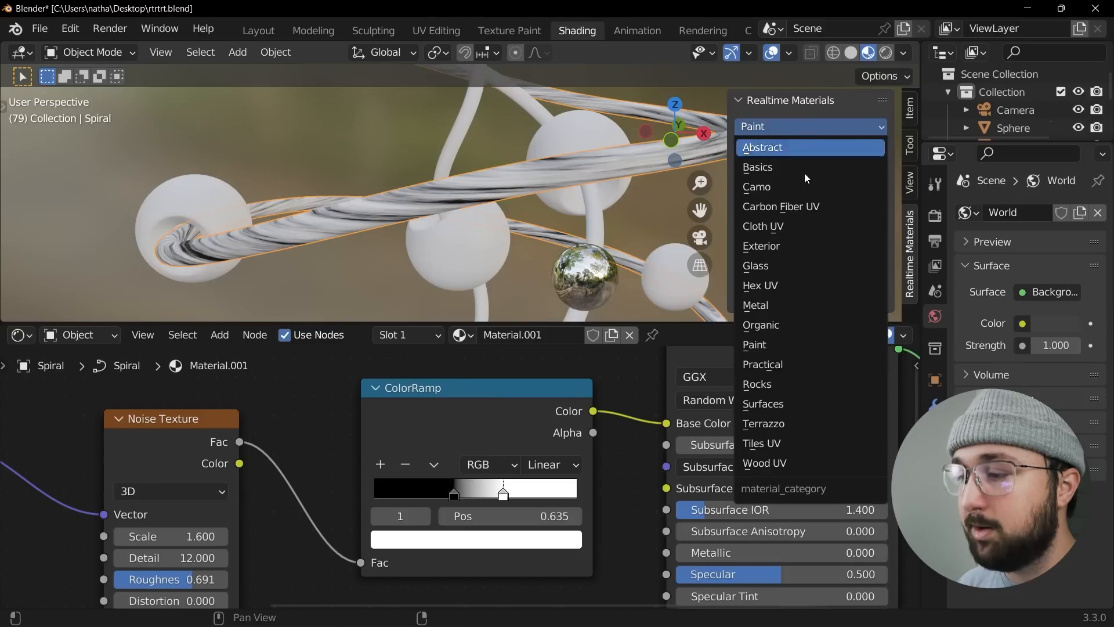
left_click(792, 462)
left_click(806, 217)
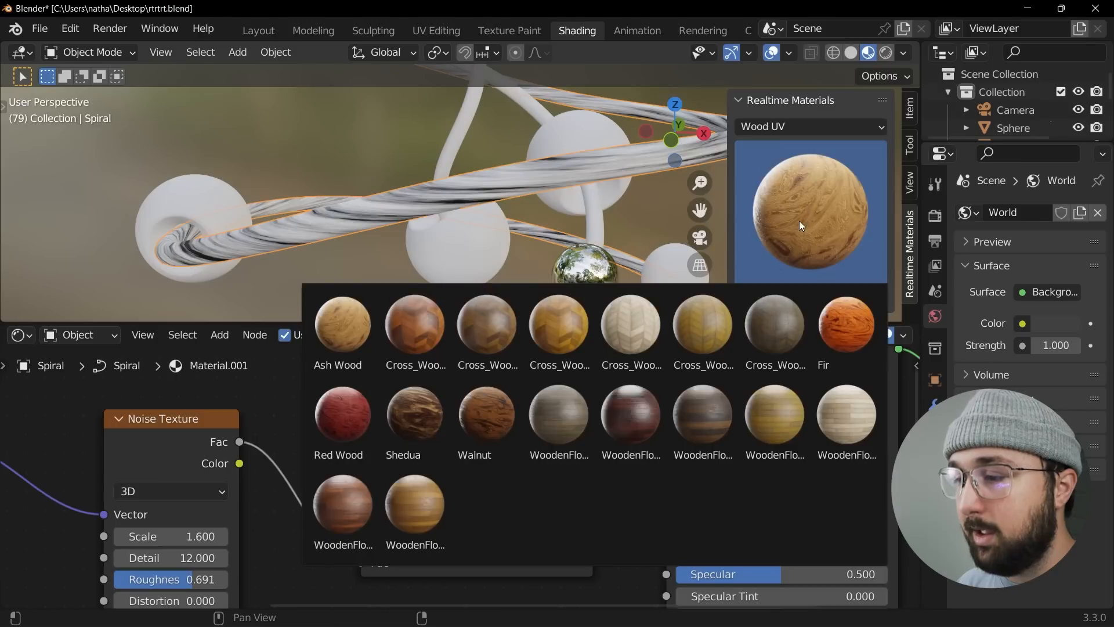
left_click(704, 438)
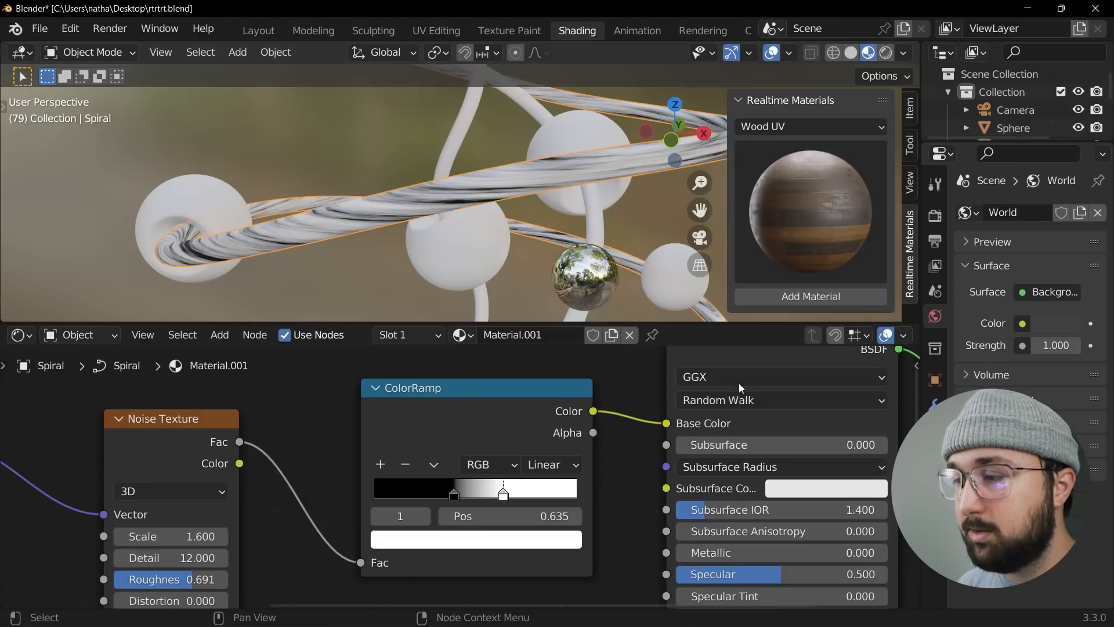
Recolour the ColorRamp's white stop to a wood brown with hex value 845628
left_click(458, 541)
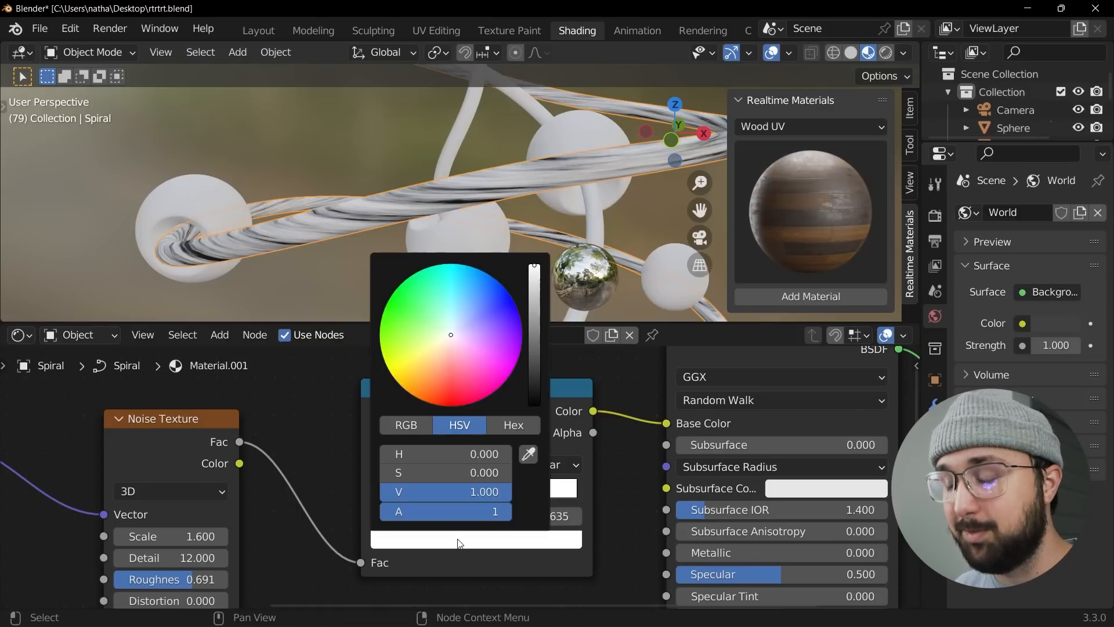
left_click(426, 378)
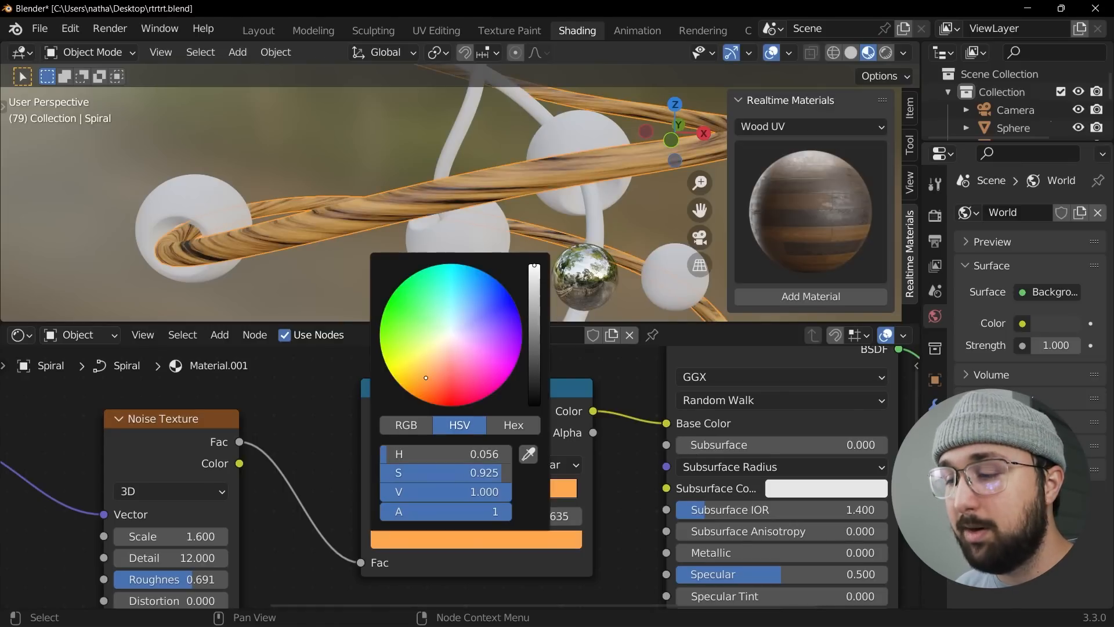
left_click_drag(537, 275, 535, 329)
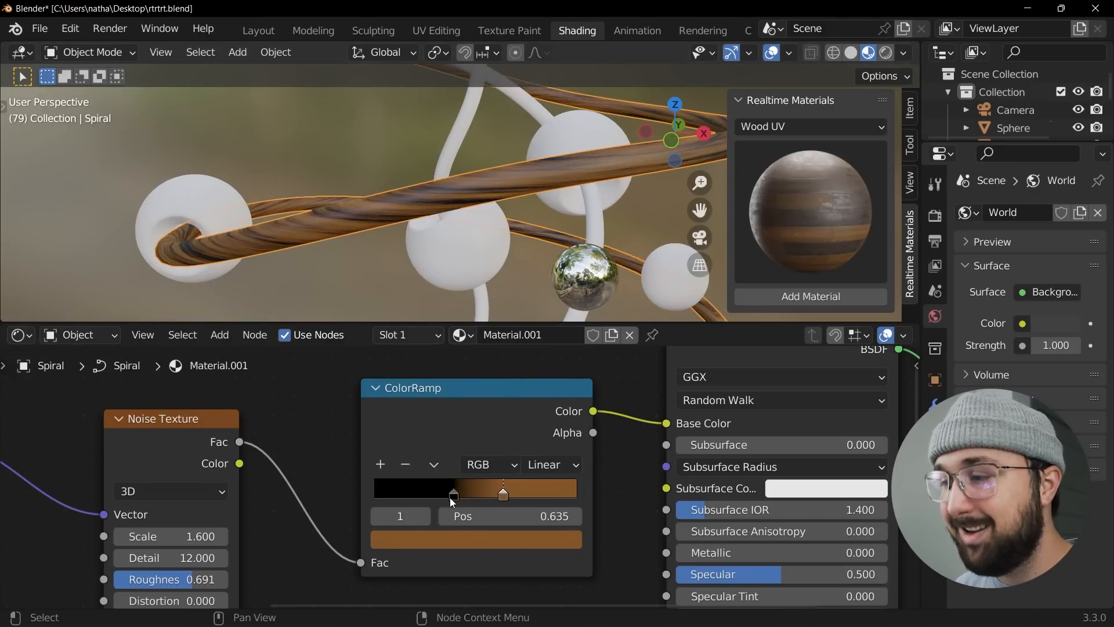
Copy the brown stop's hex value 845628 to the ColorRamp's black stop and darken that colour to a very dark brown
left_click(502, 537)
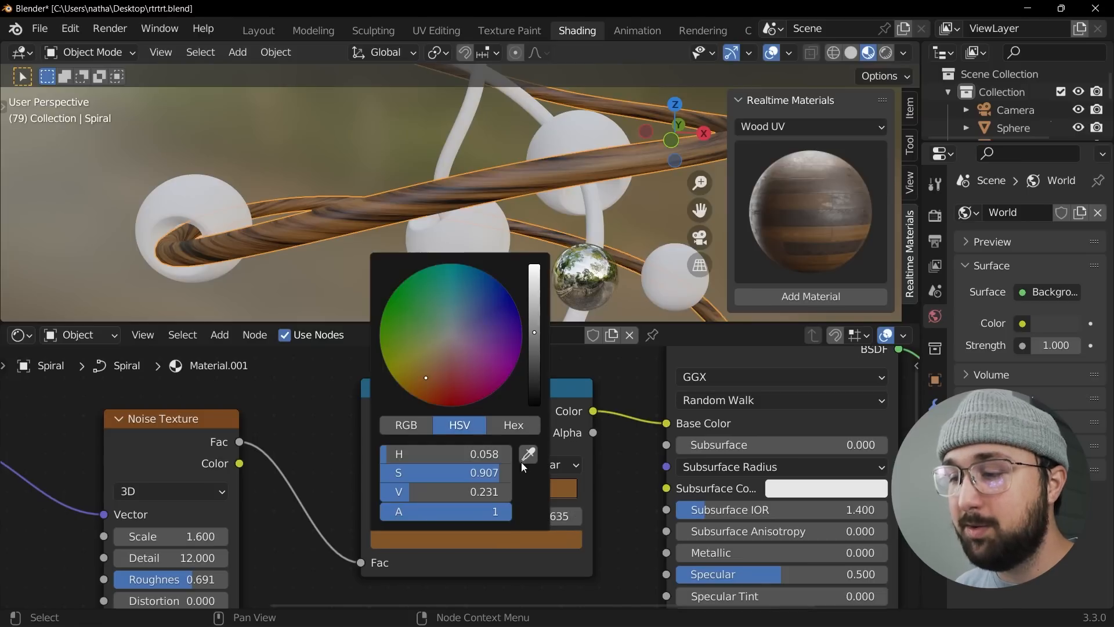
left_click(517, 424)
left_click(475, 458)
key("ctrl+c")
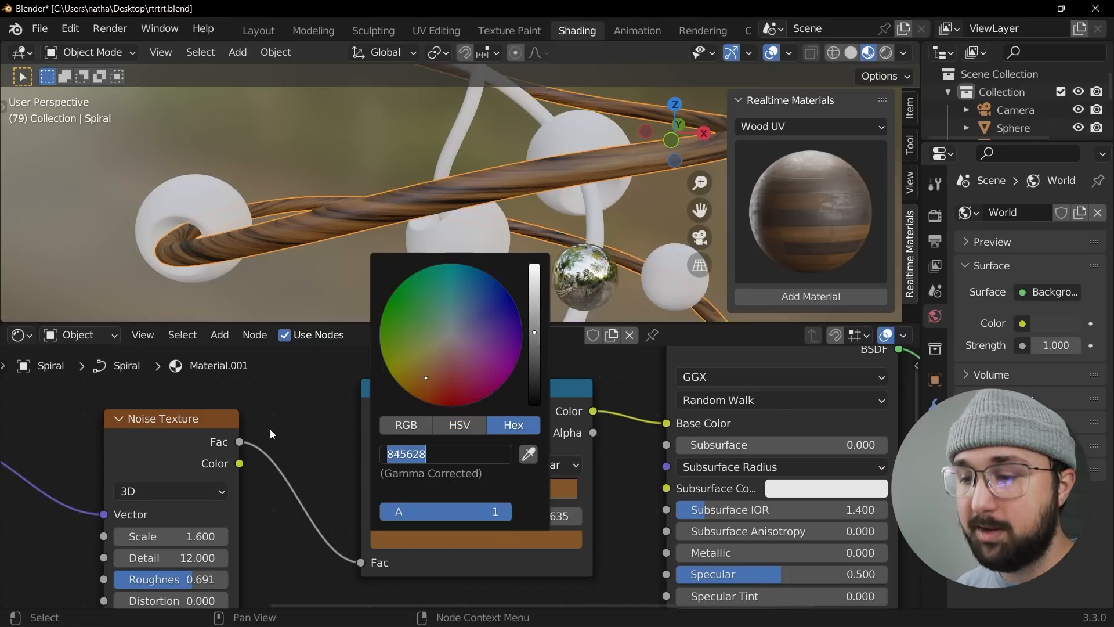
left_click(453, 494)
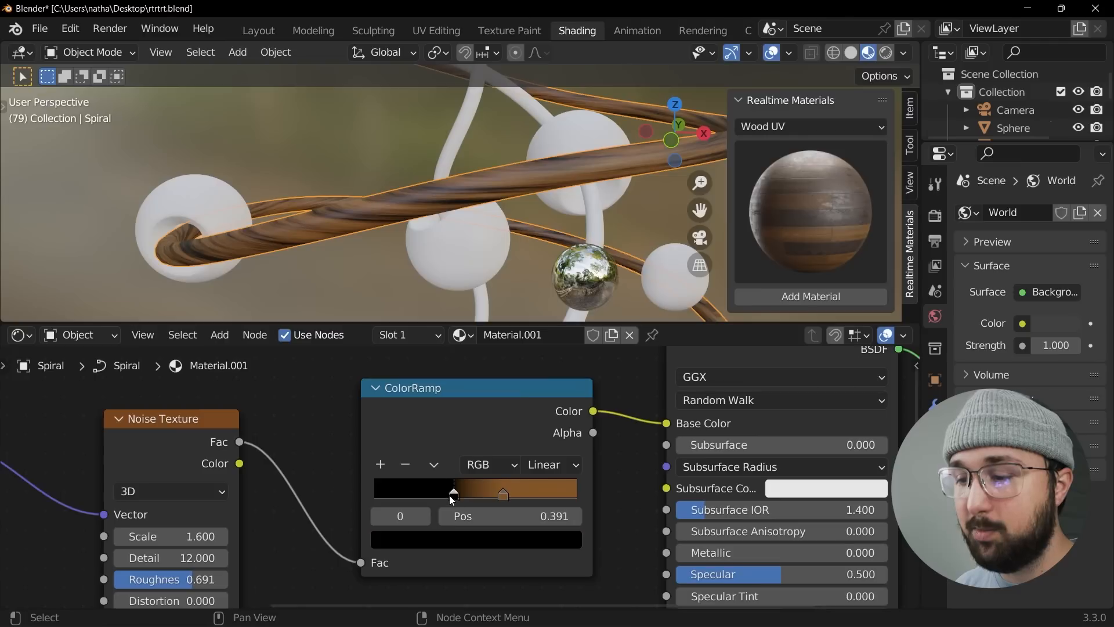
left_click(454, 537)
left_click(473, 461)
key("ctrl+v")
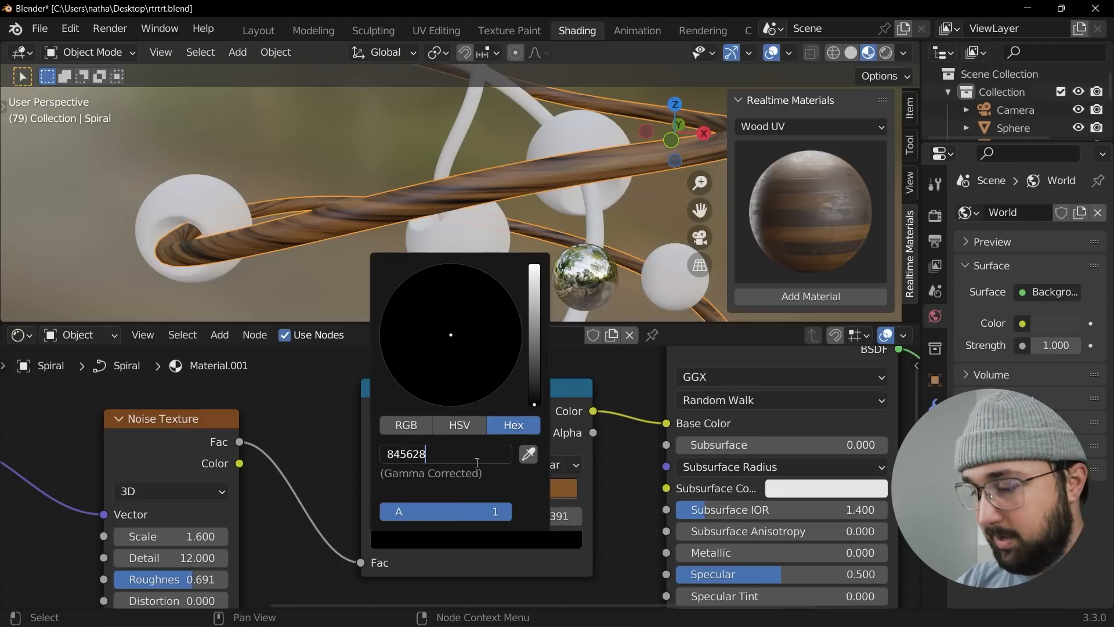
key("Return")
mouse_move(533, 373)
left_mouse_down()
mouse_move(534, 404)
mouse_move(533, 381)
left_mouse_up()
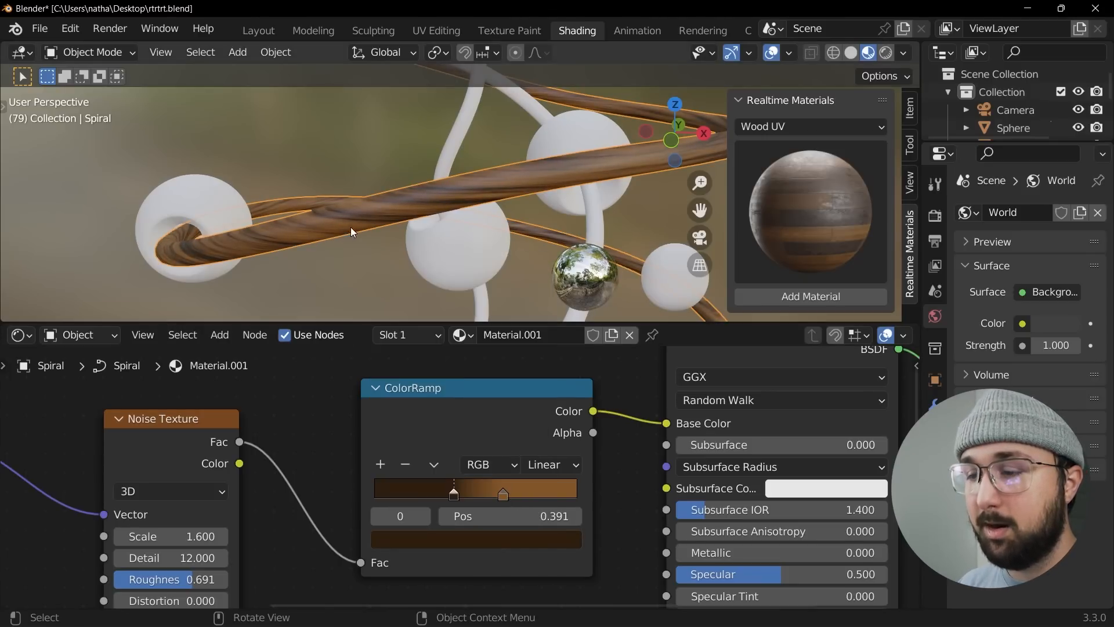
Add a Bump node beside the lower inputs of the Principled BSDF
scroll(428, 527, "down", 3)
scroll(441, 534, "down", 2)
middle_click_drag(482, 568, 398, 430)
scroll(440, 455, "down", 1)
scroll(440, 456, "up", 3)
middle_click_drag(441, 506, 435, 432)
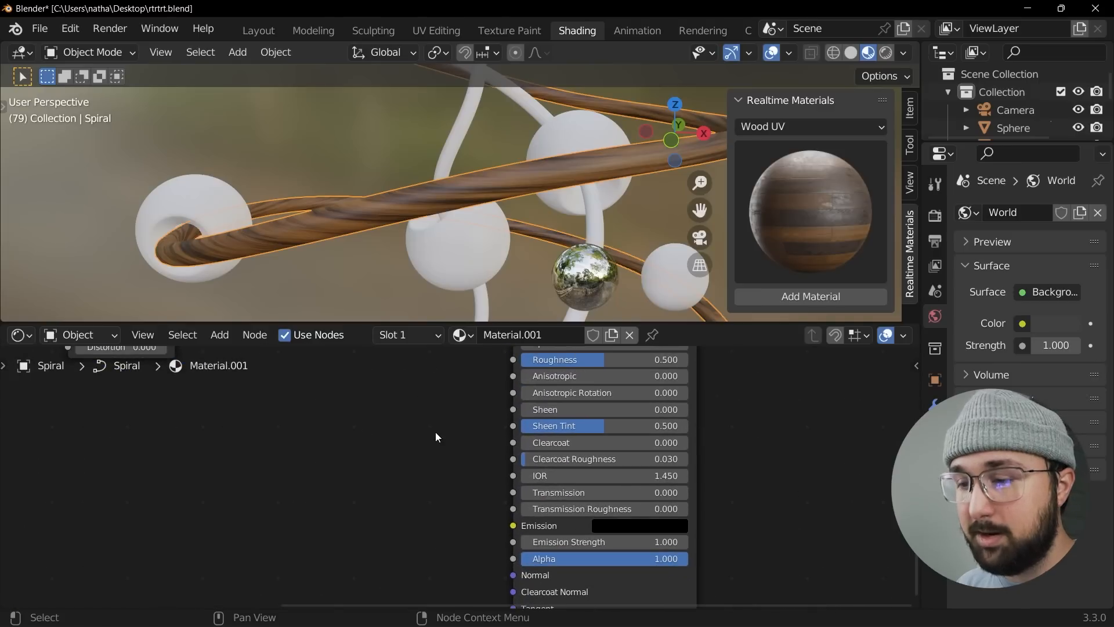
key("shift+a")
left_click(436, 433)
type("bum")
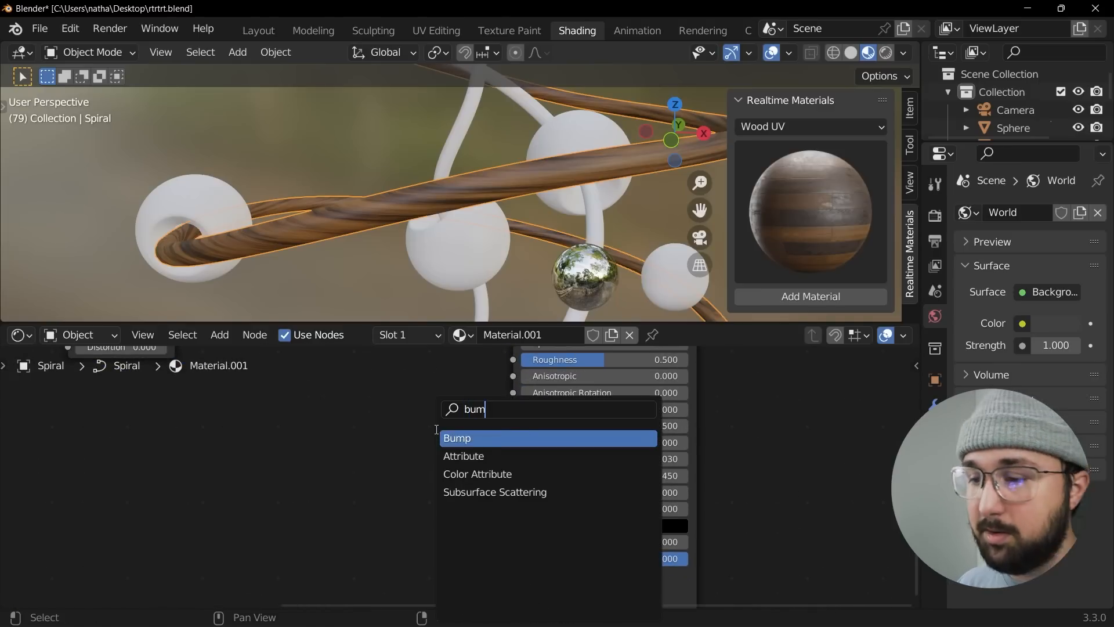
key("Return")
left_click(392, 458)
Move the Noise Texture node down to sit level with the Bump node
scroll(334, 447, "down", 3)
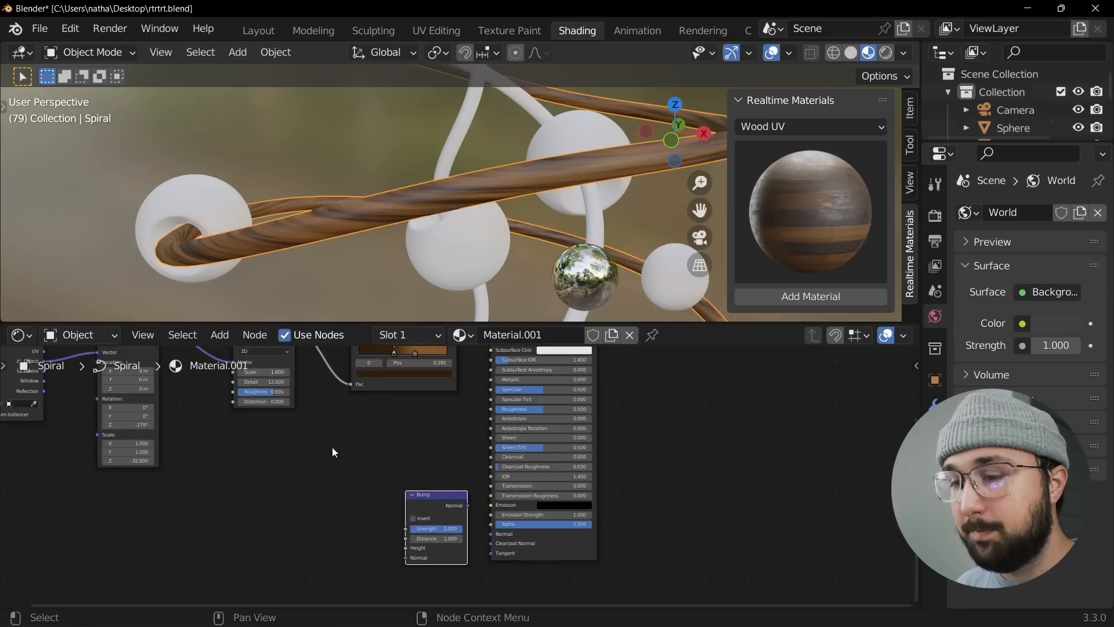
left_click_drag(292, 382, 289, 523)
middle_click_drag(403, 528, 401, 429)
scroll(402, 430, "down", 1)
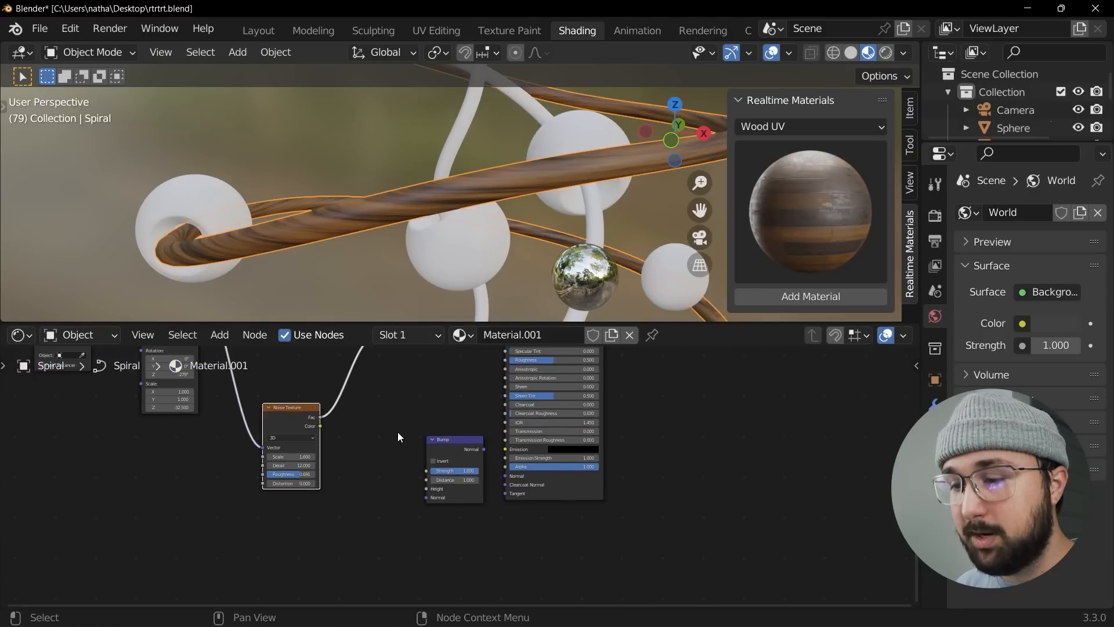
Shift the Noise Texture node aside and add a ColorRamp node between it and the Bump node
left_click_drag(302, 428, 235, 434)
scroll(377, 464, "up", 3)
key("shift+a")
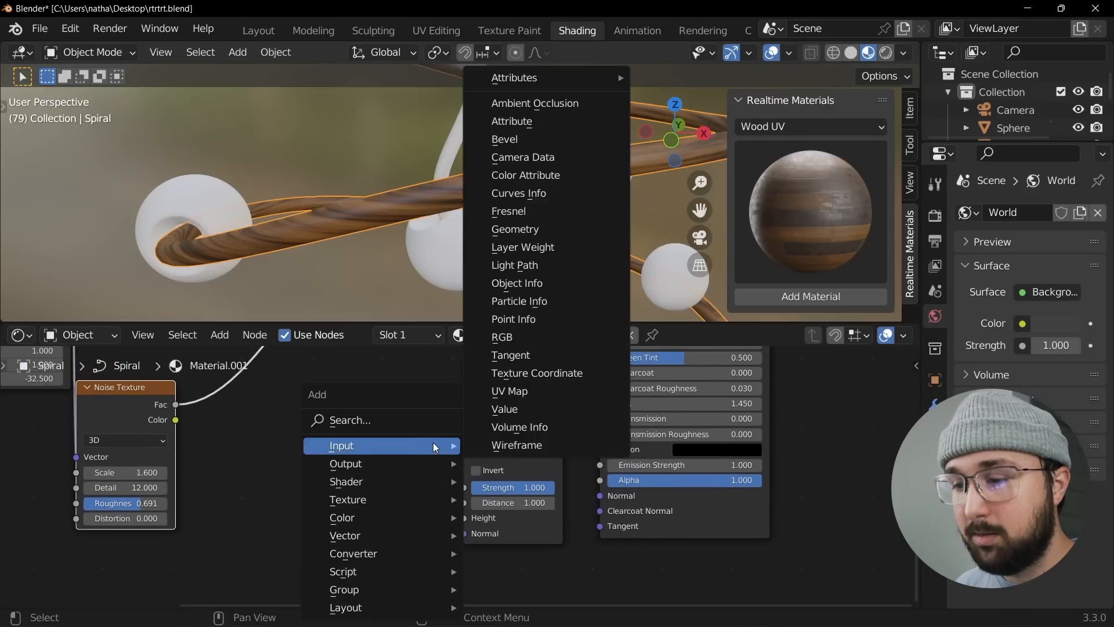
left_click(350, 419)
type("col")
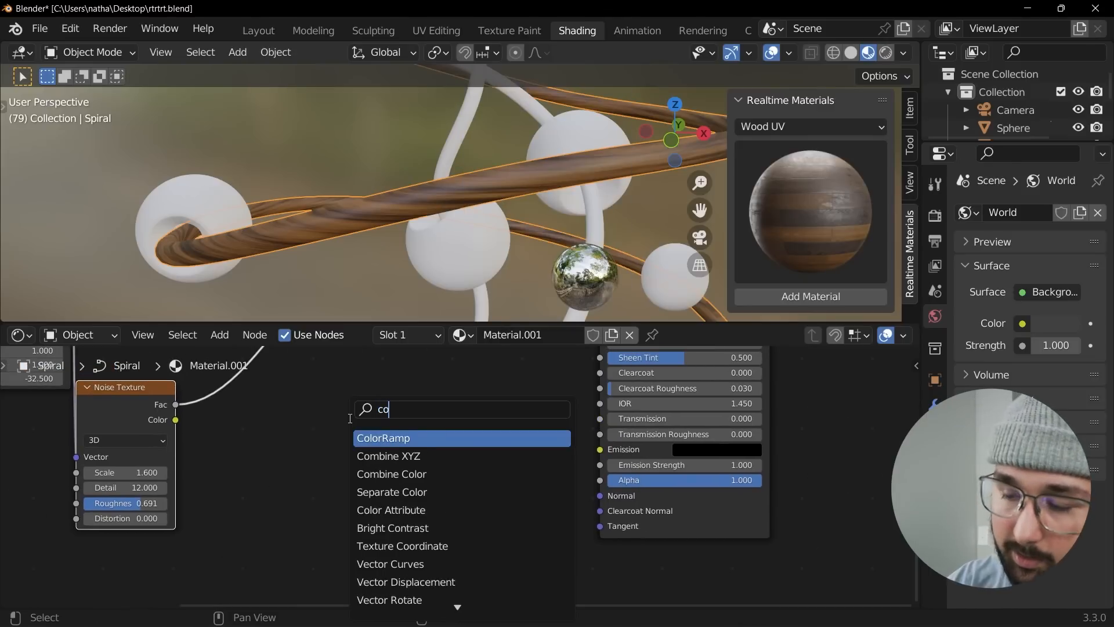
left_click(383, 438)
left_click(305, 441)
Link the Noise Texture's Fac through the new ColorRamp into the Bump's Height, and the Bump's Normal into the Principled BSDF's Normal
left_click_drag(175, 418, 220, 553)
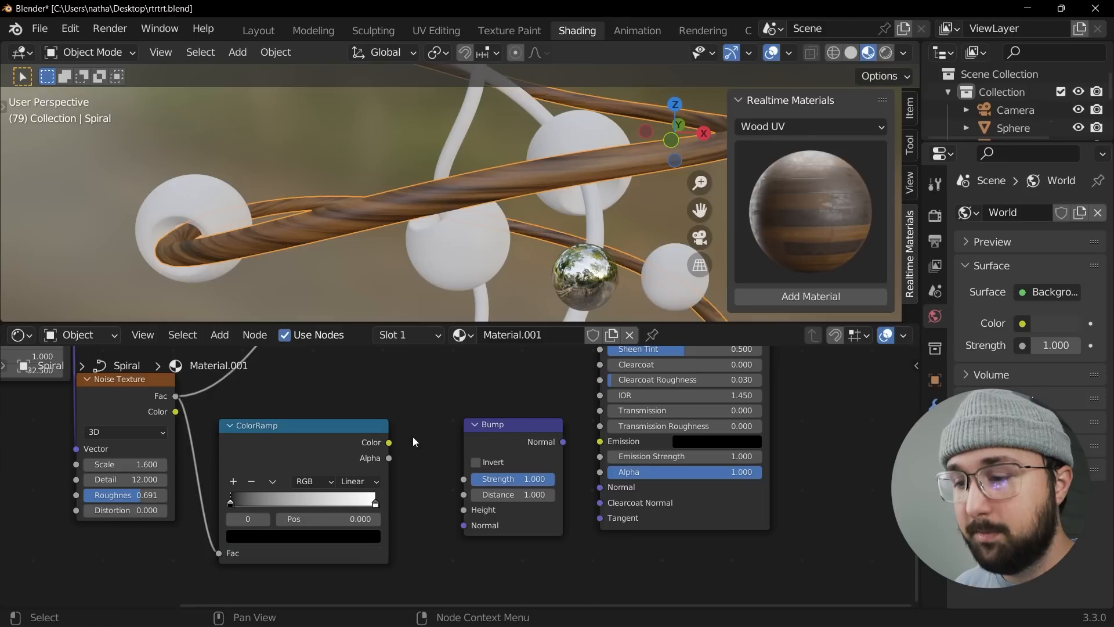
left_click_drag(389, 442, 462, 509)
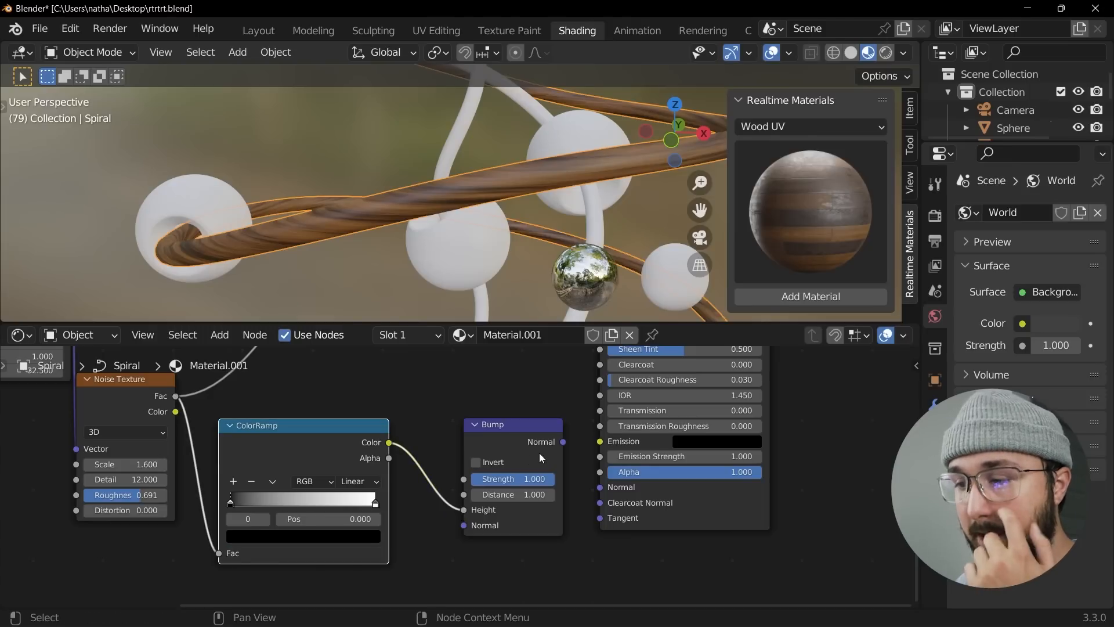
left_click_drag(562, 442, 600, 487)
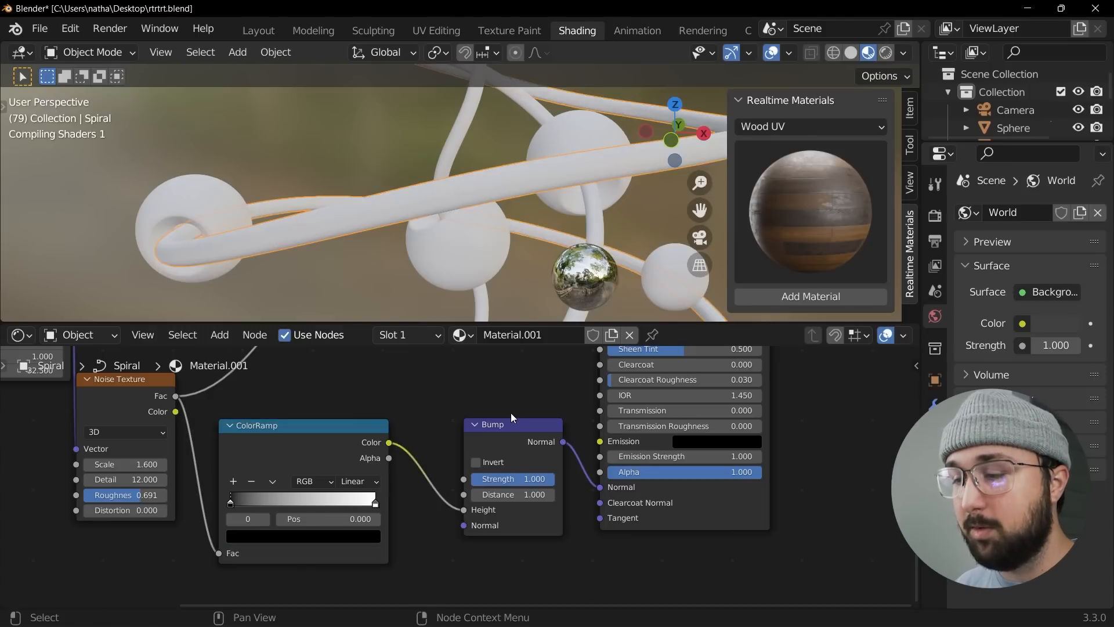
Set the Bump node's Distance to 0.1 in the wood material
left_click_drag(518, 440, 494, 431)
scroll(467, 505, "up", 2)
left_click(490, 501)
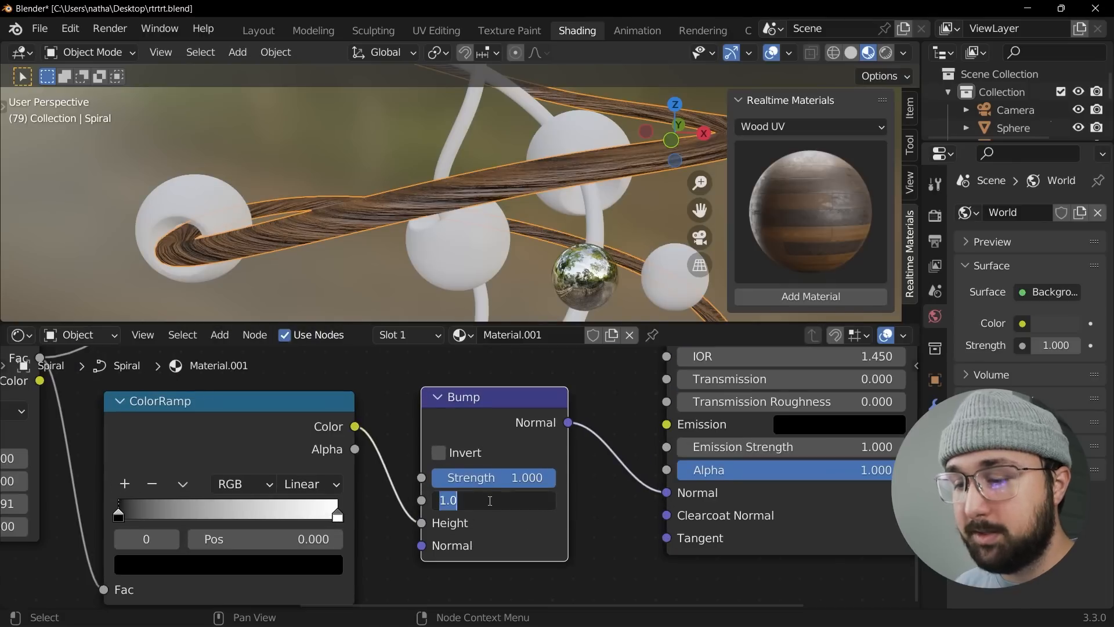
type(".")
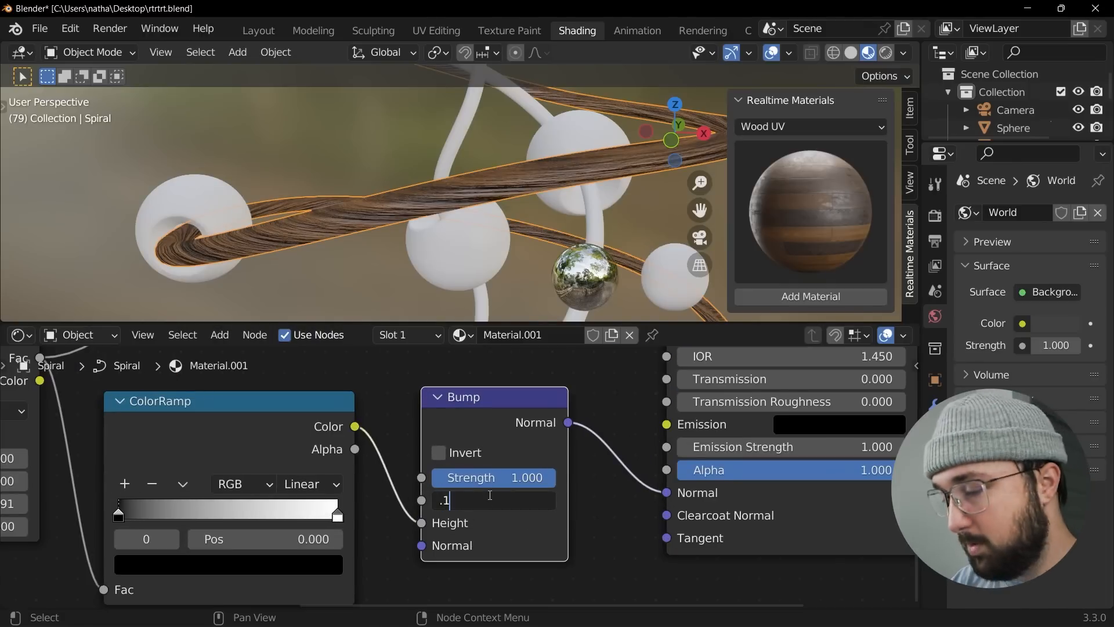
type("1")
key("Return")
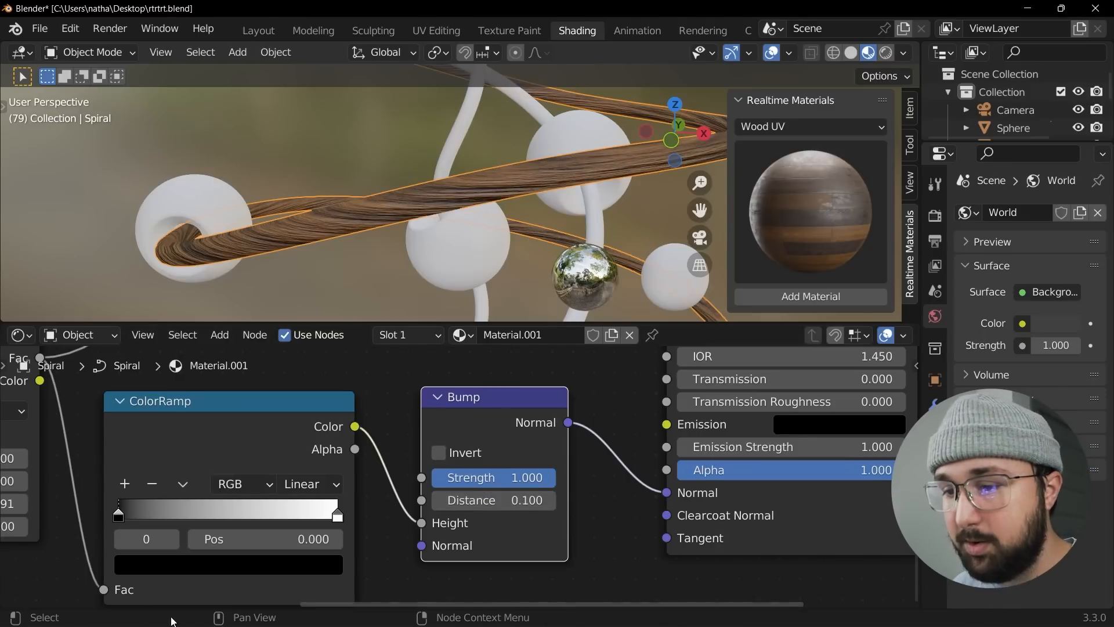
Move the white stop of the bump's ColorRamp to position 0.472
left_click_drag(123, 516, 44, 520)
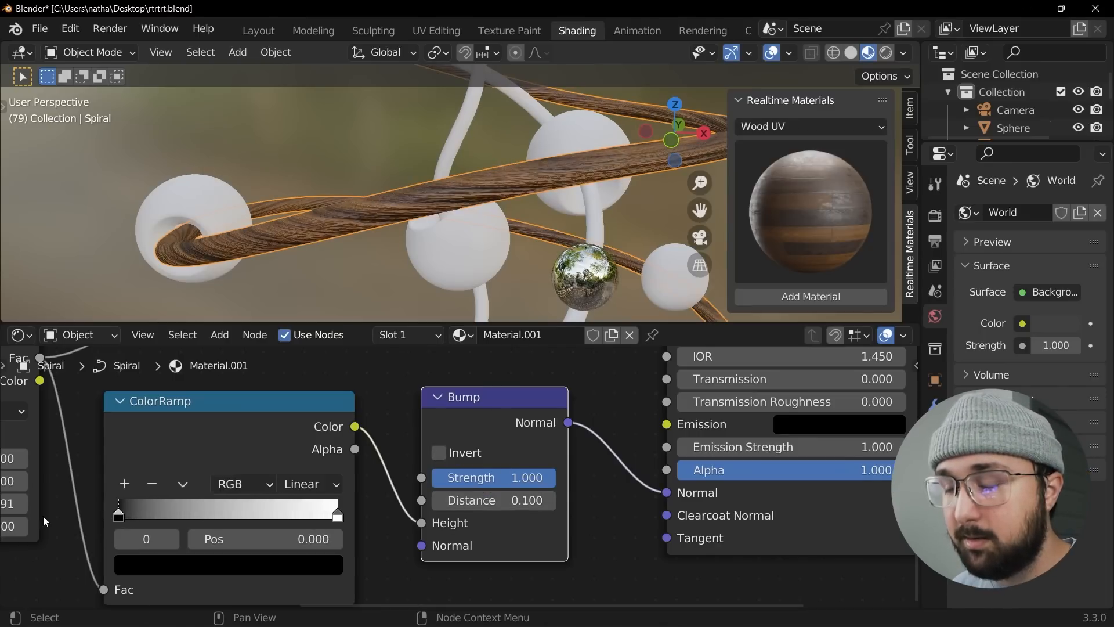
left_click_drag(337, 513, 213, 524)
scroll(493, 241, "up", 6)
scroll(495, 199, "down", 5)
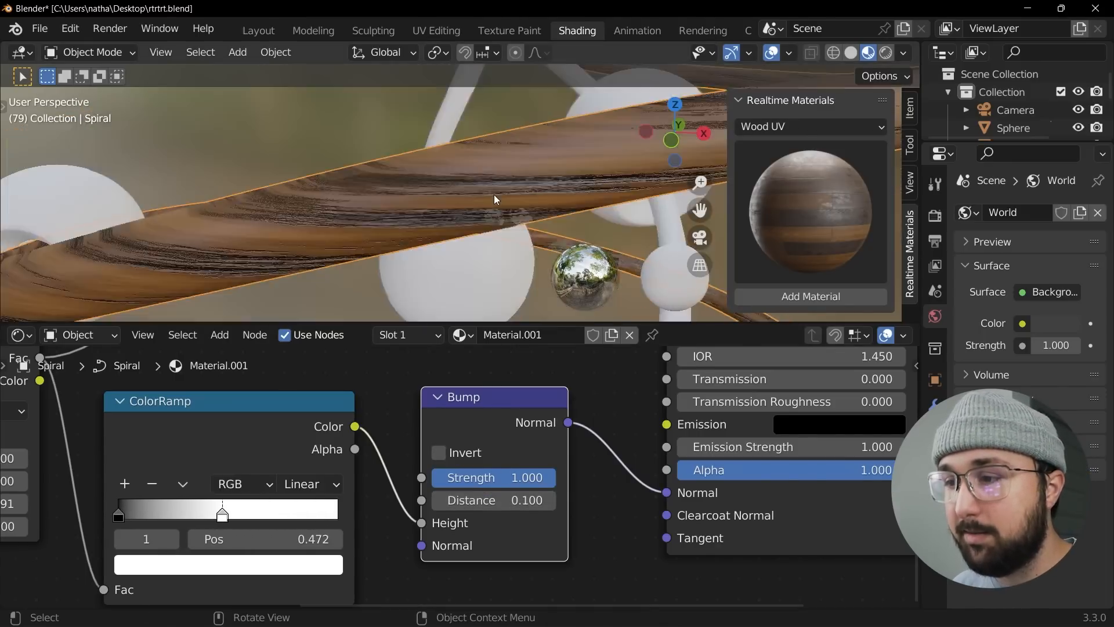
Lower the Bump node's Strength to 0.638
left_click_drag(541, 488, 510, 487)
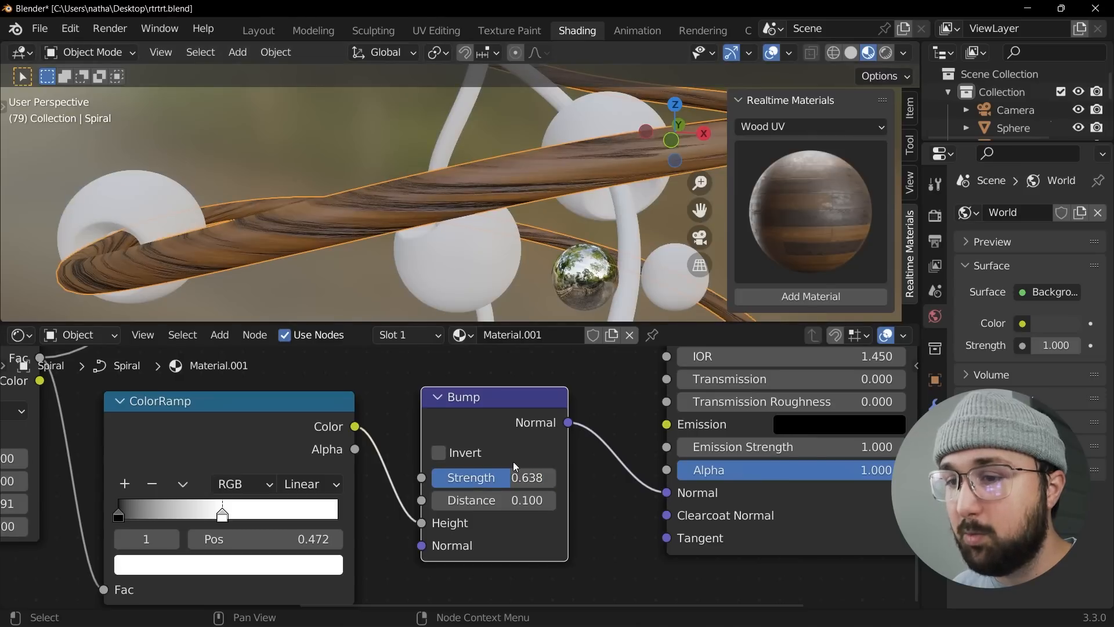
scroll(381, 241, "down", 4)
scroll(401, 218, "up", 2)
scroll(486, 253, "down", 2)
Create a new material on the middle white sphere, Sphere.004
left_click(489, 259)
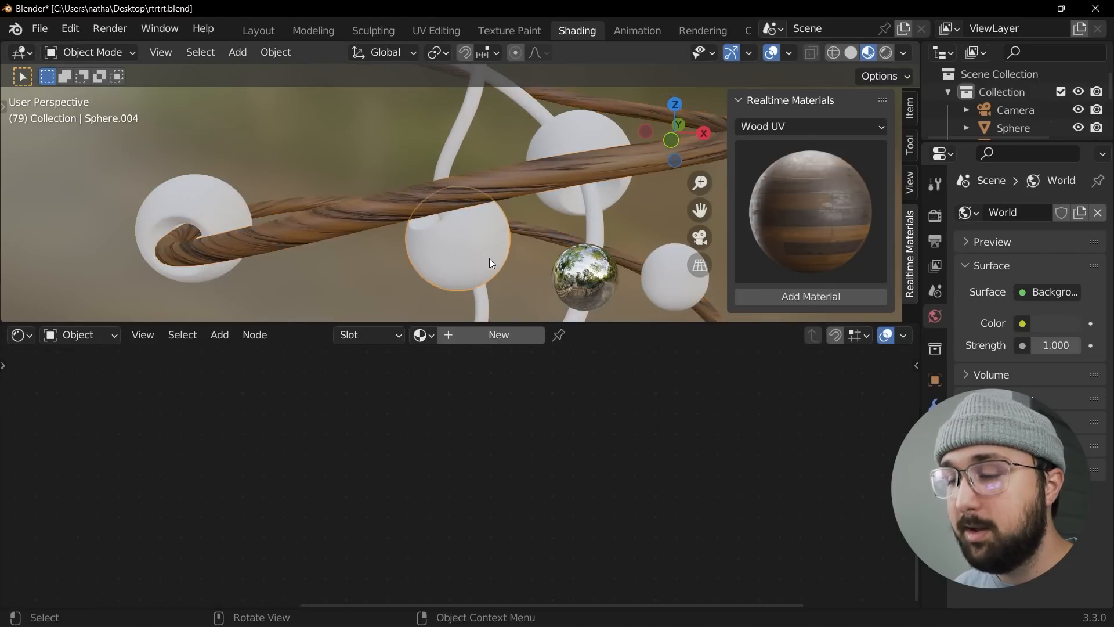
scroll(496, 213, "up", 6)
left_click(499, 336)
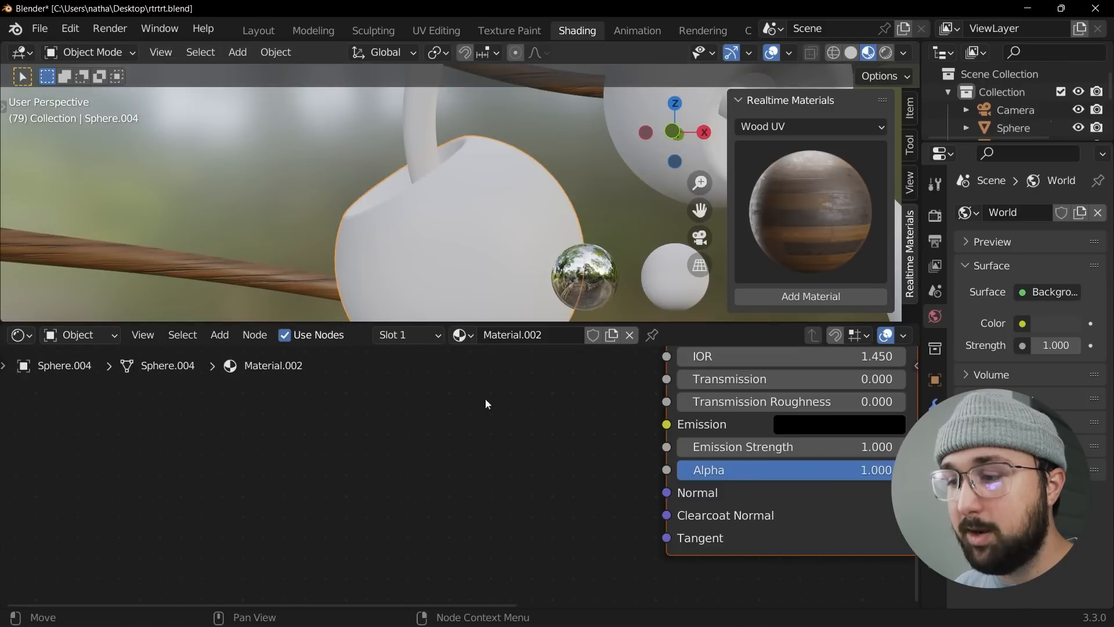
Add a Voronoi Texture node and place it well before the Principled BSDF in the sphere's material
scroll(522, 406, "down", 4)
scroll(551, 529, "down", 2)
scroll(568, 400, "up", 3)
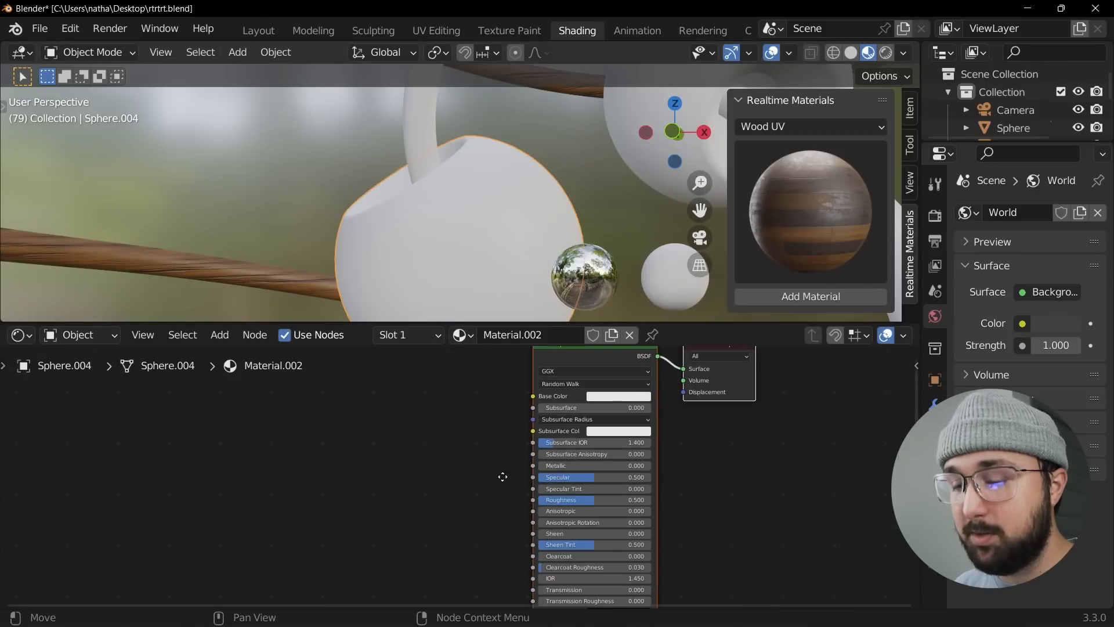
key("shift+a")
left_click(367, 405)
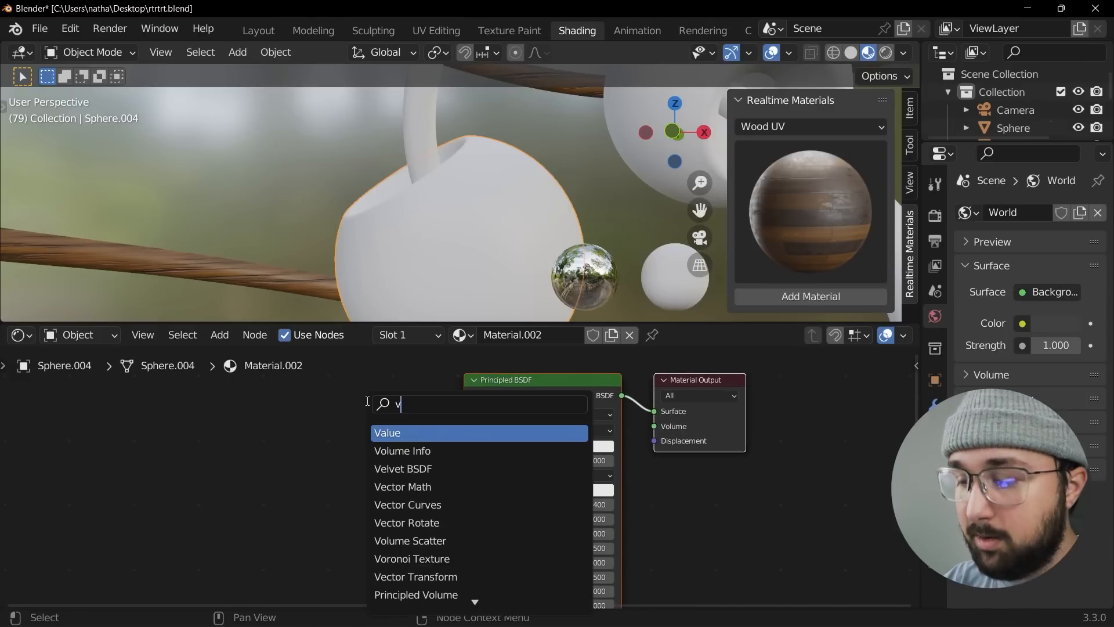
type("vor")
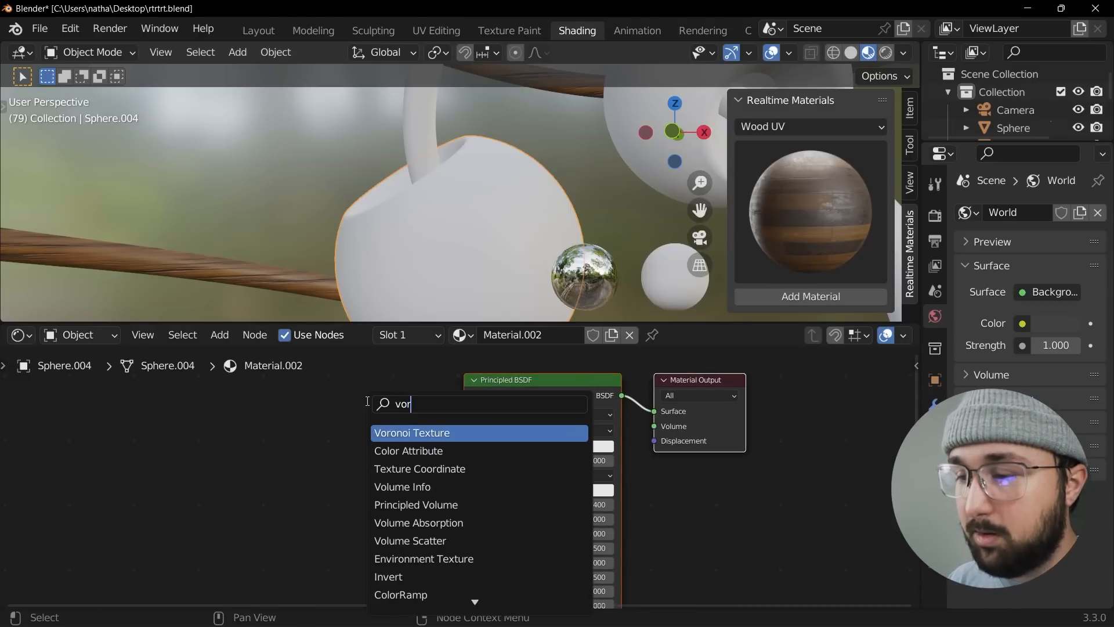
key("Return")
left_click(268, 438)
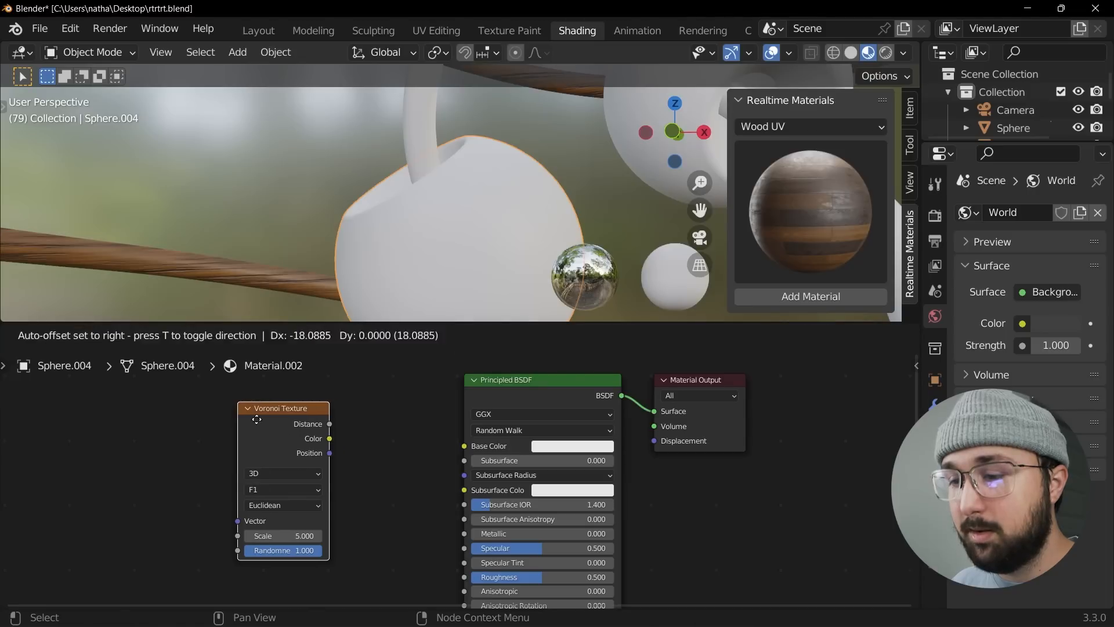
left_click_drag(303, 421, 228, 426)
Add a ColorRamp node between the Voronoi Texture and the Principled BSDF
key("shift+a")
left_click(413, 391)
type("col")
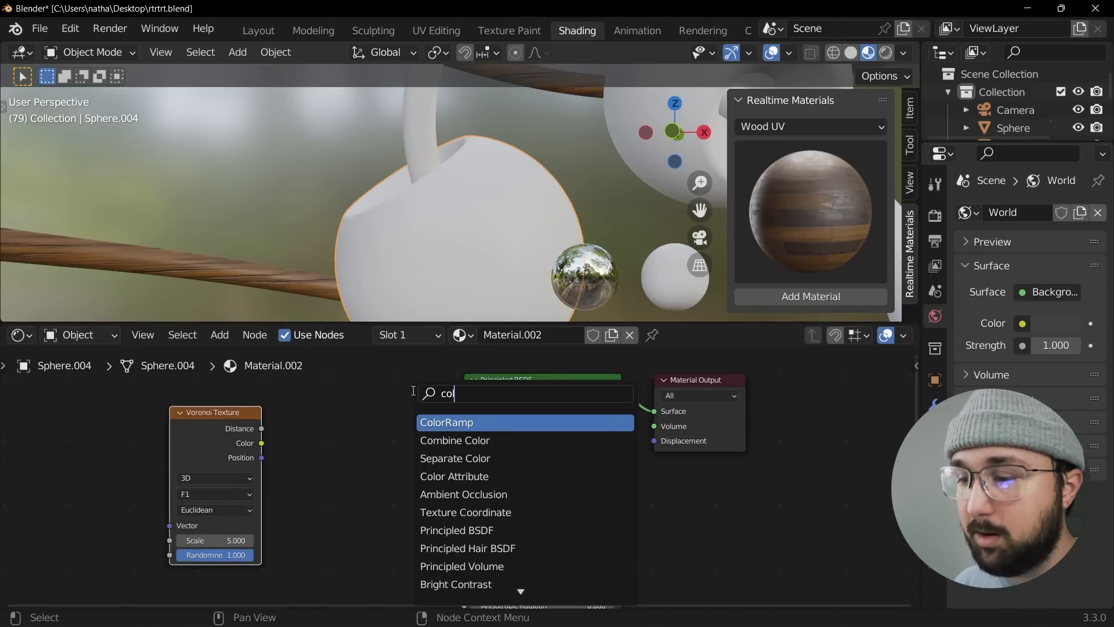
left_click(429, 420)
left_click(433, 423)
Add Texture Coordinate and Mapping nodes to the Voronoi Texture and feed the Mapping node with Object coordinates
scroll(547, 413, "up", 5, "ctrl")
key("ctrl+t")
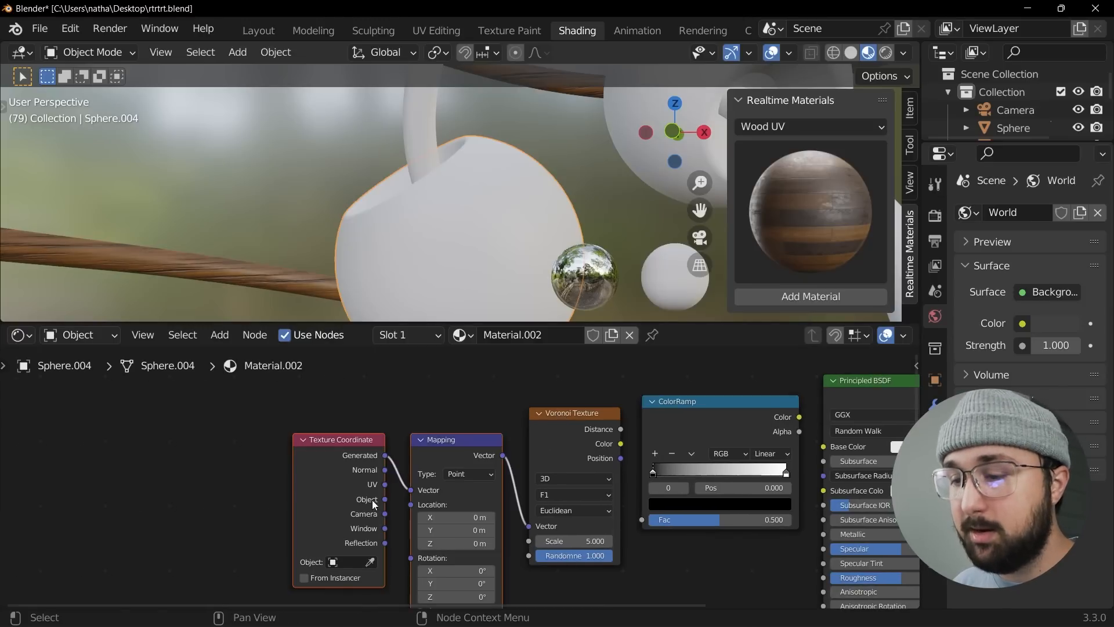
left_click_drag(386, 499, 412, 491)
Link the Voronoi Texture's Color to the ColorRamp's Fac, and the ColorRamp's Color to the Principled BSDF's Base Color
scroll(479, 429, "up", 2)
left_click_drag(479, 429, 494, 534)
scroll(520, 408, "down", 3, "ctrl")
left_click_drag(520, 409, 545, 454)
middle_click_drag(557, 444, 700, 390)
Set the Voronoi Texture's Scale to 23.7 and move the ColorRamp's black stop to 0.539
left_click_drag(377, 540, 447, 541)
left_click_drag(454, 450, 556, 448)
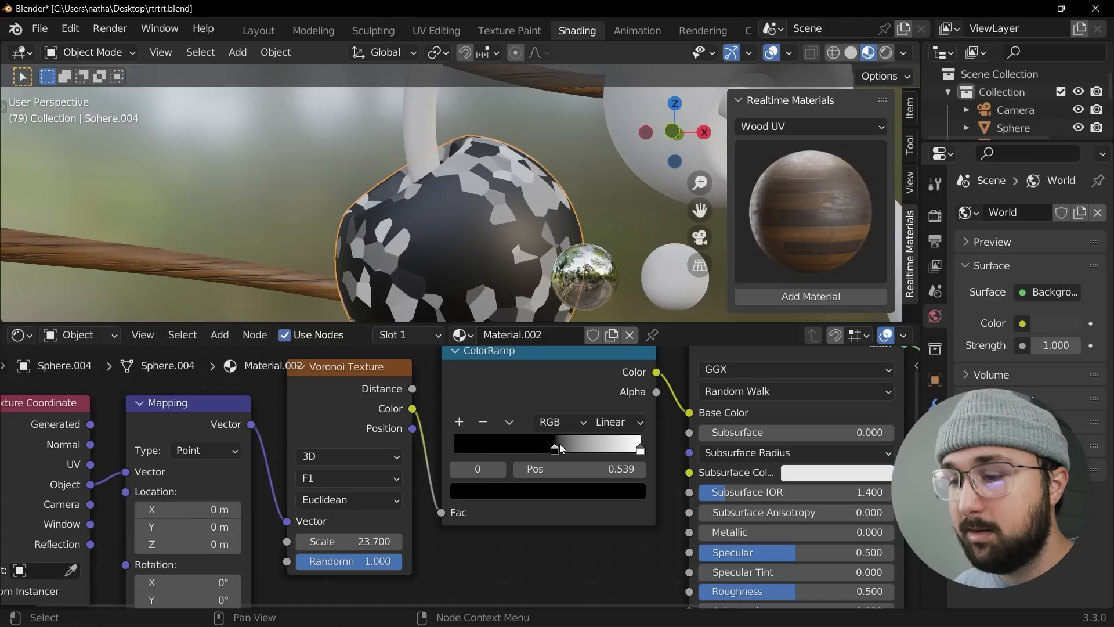
left_click_drag(375, 560, 403, 564)
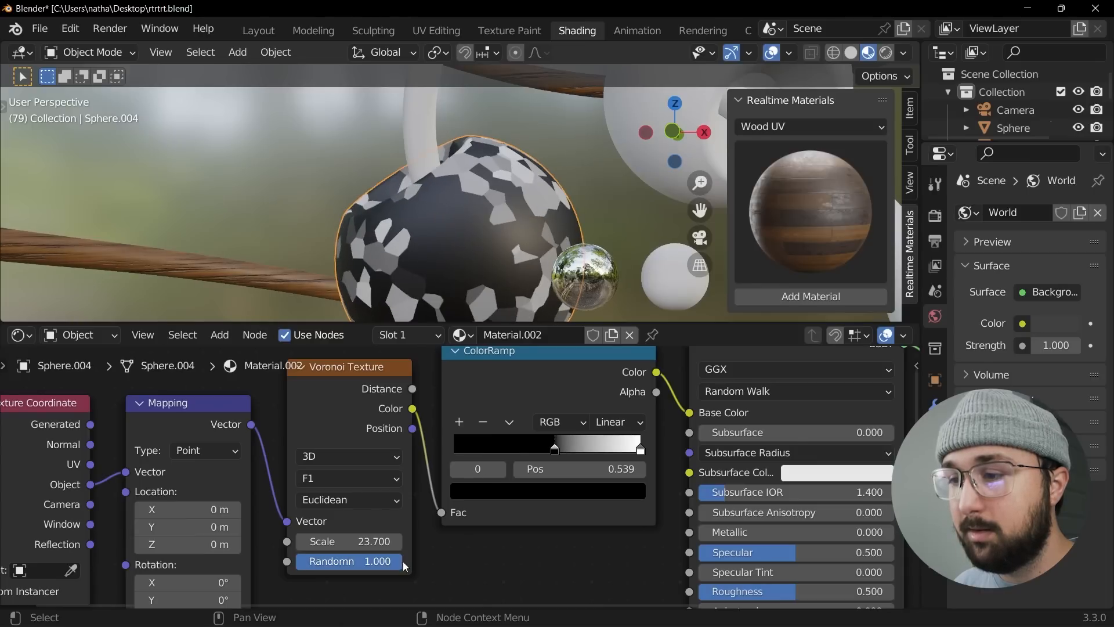
scroll(433, 219, "down", 4)
scroll(445, 217, "up", 5)
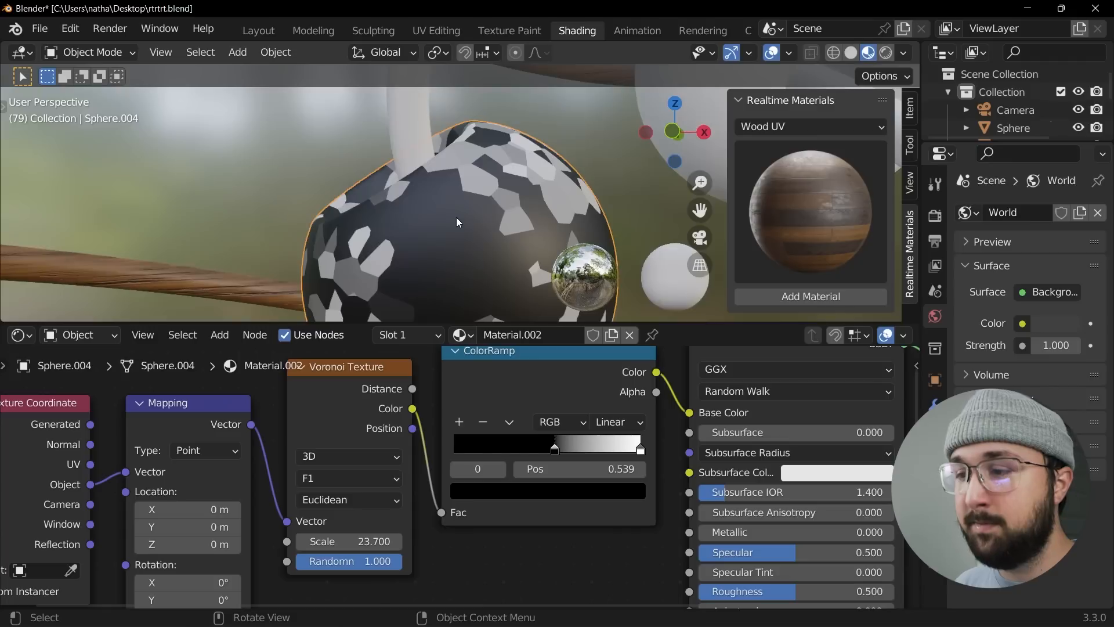
Switch the Voronoi Texture to Smooth F1 with scale 17.2 and smoothness 0.431, and move the ColorRamp's black stop to 0.406
left_click_drag(348, 541, 316, 541)
left_click(346, 479)
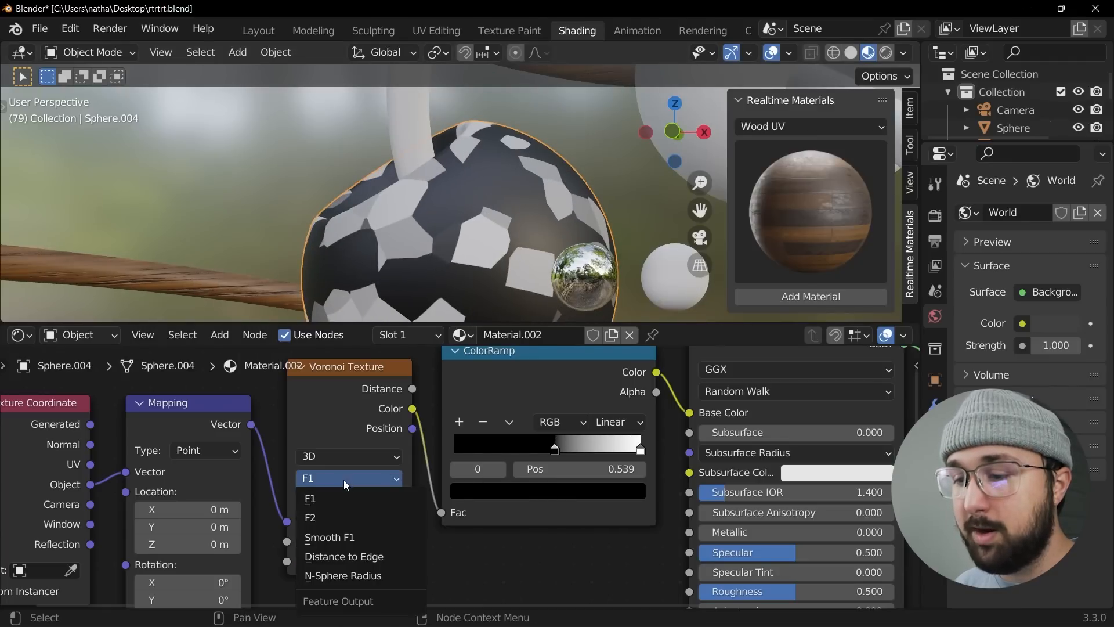
left_click(325, 535)
left_click_drag(554, 453, 530, 453)
left_click_drag(400, 560, 341, 560)
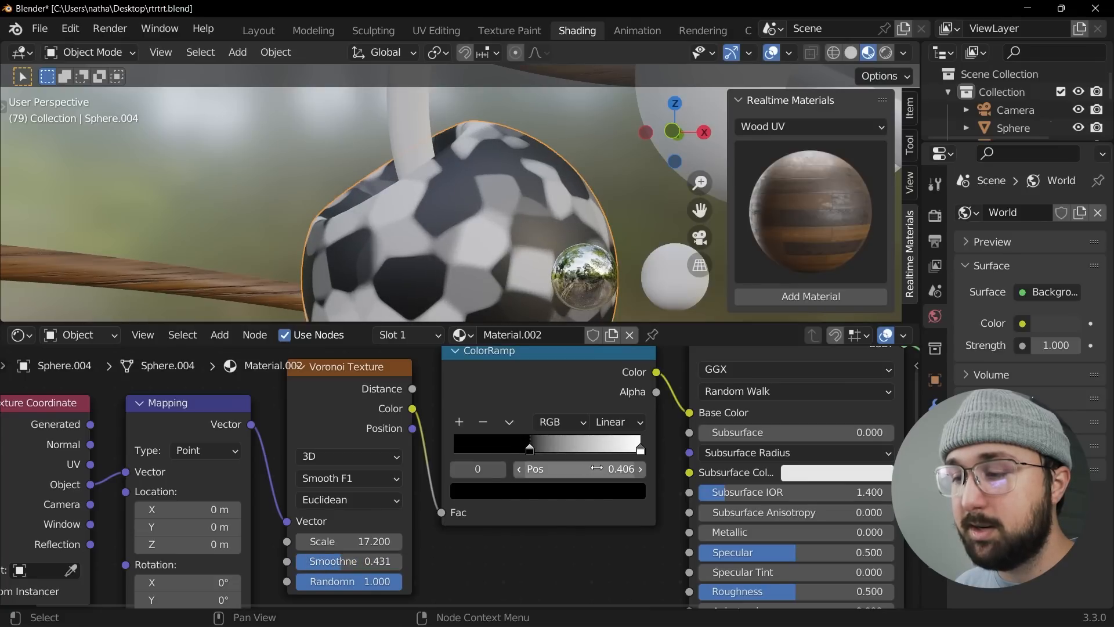
Tighten the spot edges by moving the ColorRamp's white stop to 0.812 and its black stop to 0.632
left_click_drag(642, 448, 606, 450)
left_click_drag(530, 450, 573, 449)
scroll(455, 245, "down", 4)
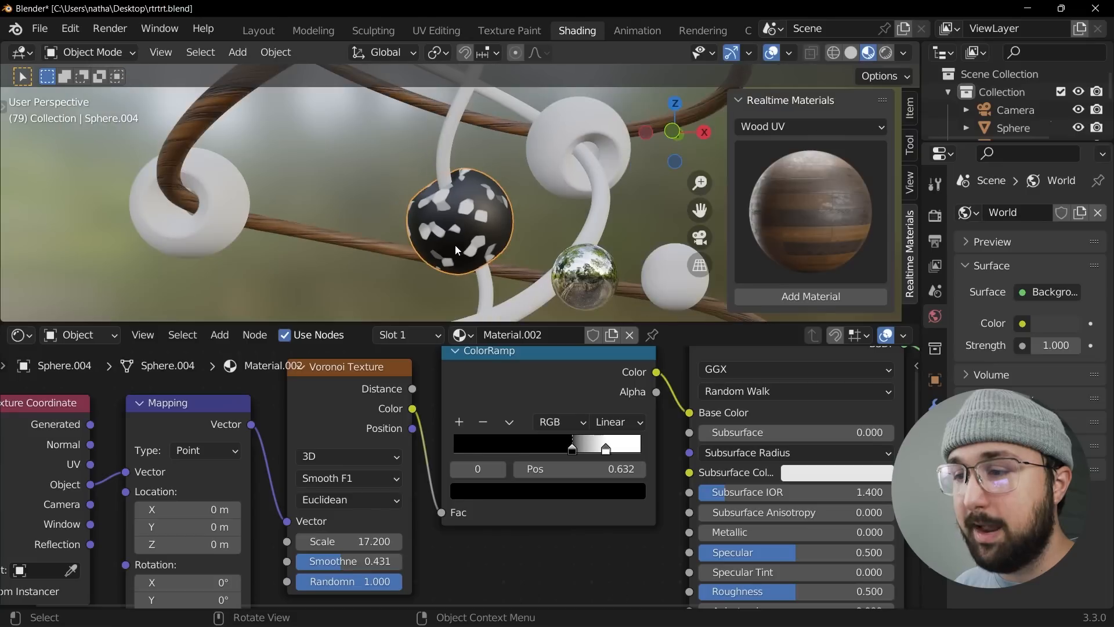
scroll(457, 238, "up", 5)
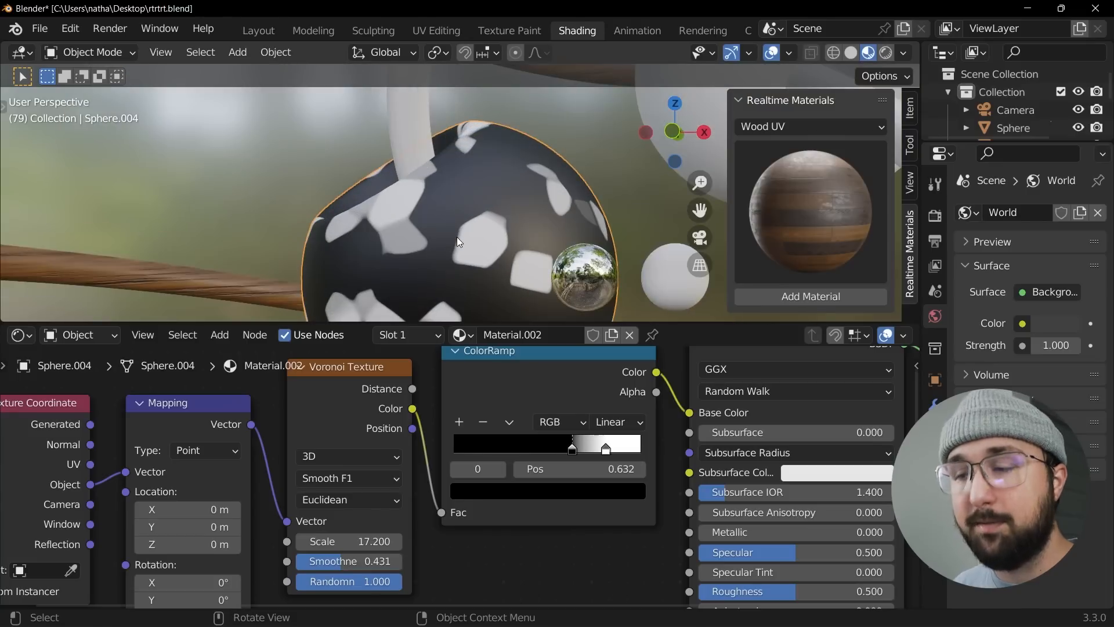
Recolour the ColorRamp's black stop to a pale, warm cream at full brightness
left_click(555, 493)
left_click_drag(604, 326, 602, 235)
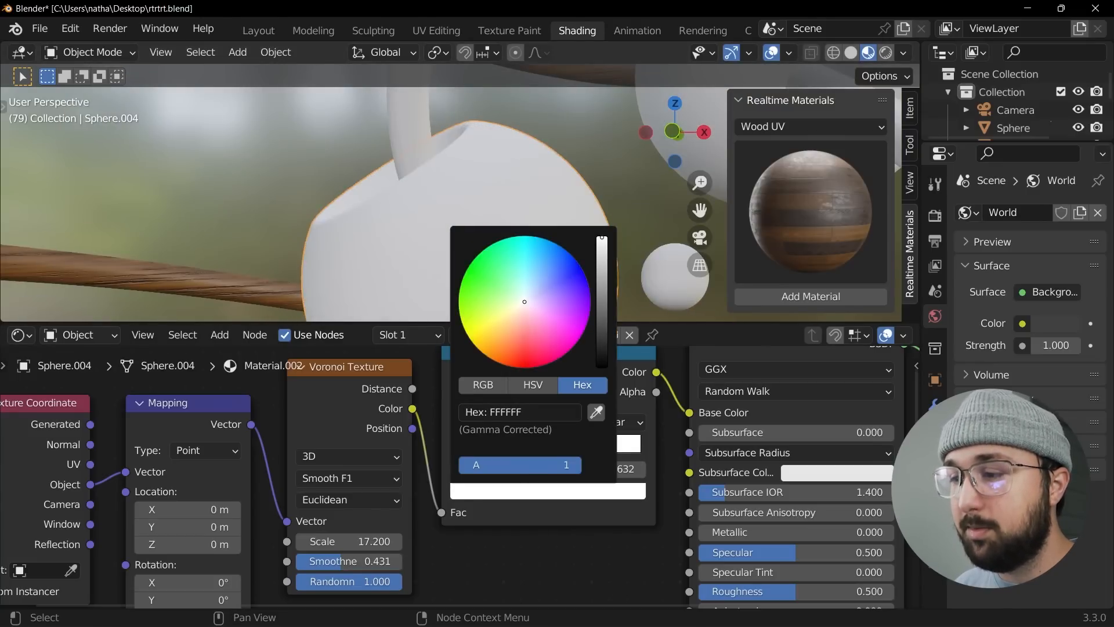
left_click(516, 495)
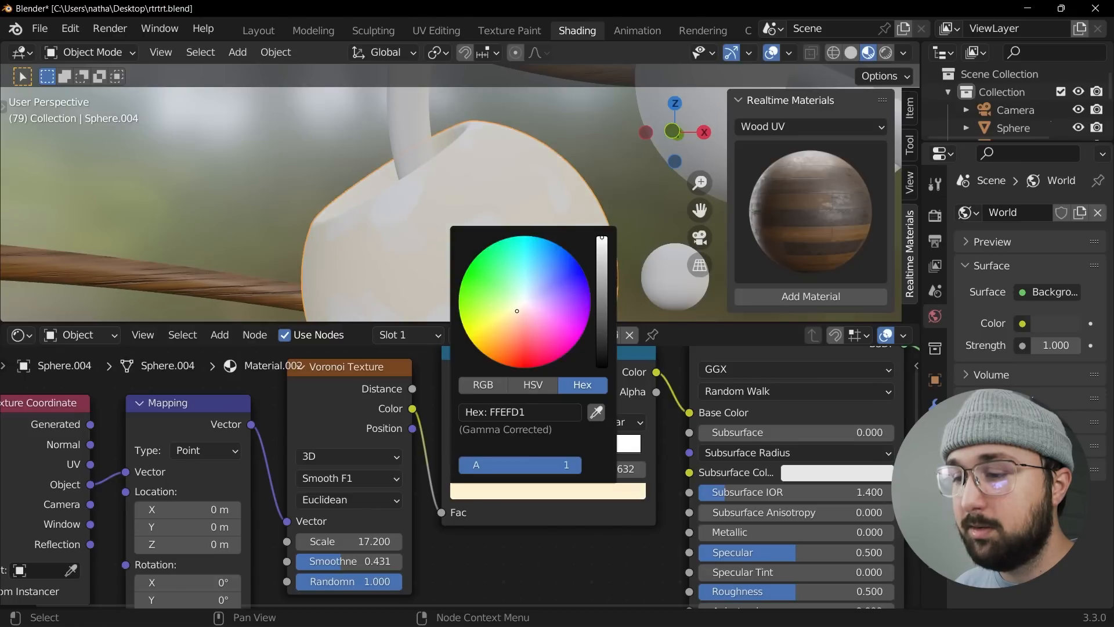
Recolour the ColorRamp's white stop at position 0.812 to a light blue for the sphere's spots
left_click(605, 451)
left_click(586, 492)
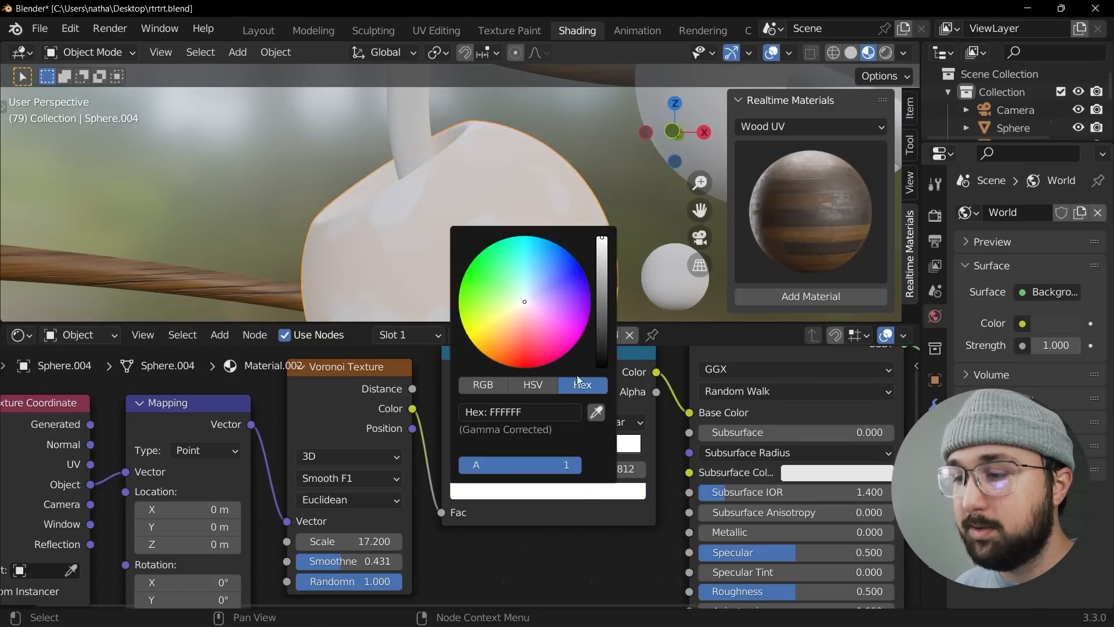
left_click(552, 273)
scroll(433, 273, "down", 5)
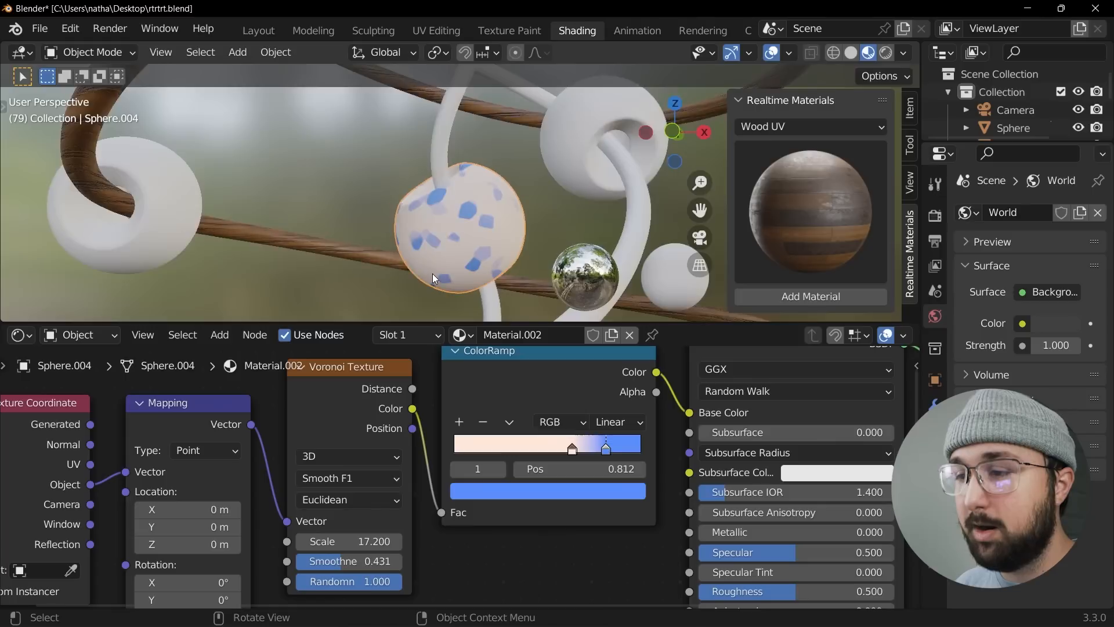
scroll(438, 267, "up", 10)
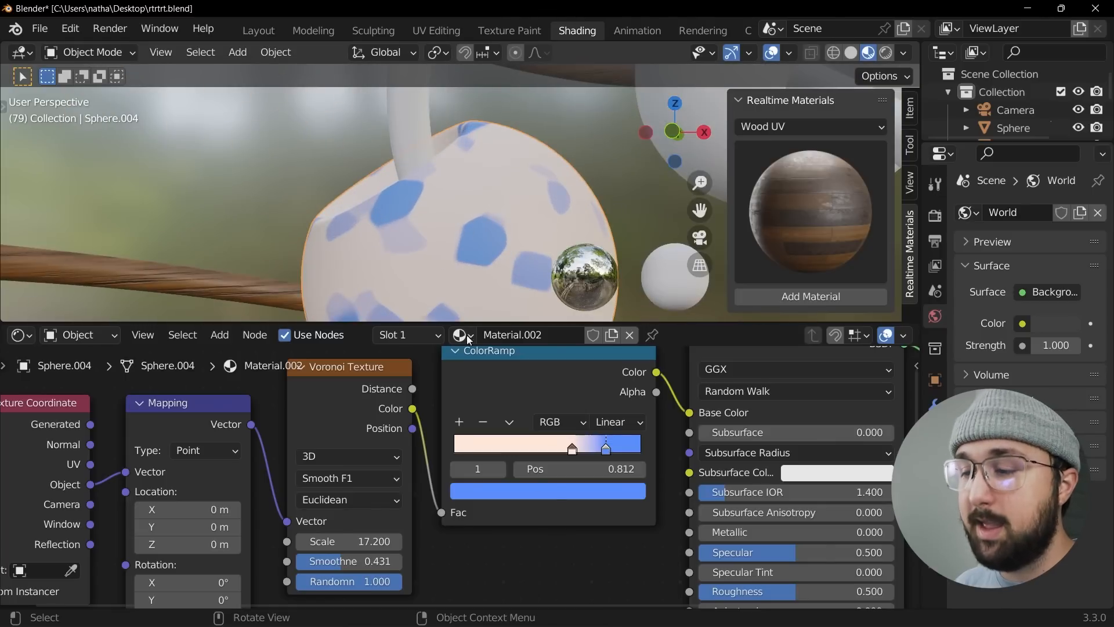
Add a Bump node to the sphere's material and link its Normal output to the Principled BSDF's Normal
scroll(554, 503, "down", 3)
key("shift+a")
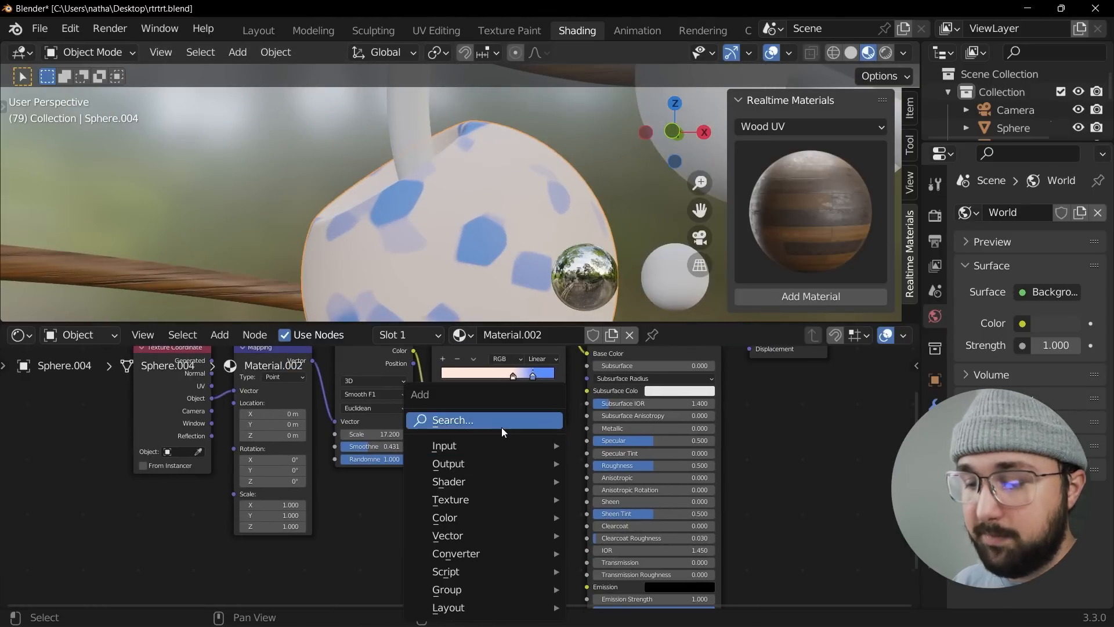
left_click(495, 420)
type("bum")
key("Return")
left_click(466, 538)
middle_click_drag(557, 525, 557, 443)
left_click_drag(514, 442, 586, 542)
Link the Voronoi Texture's Color output to the Bump node's Height input
scroll(441, 475, "down", 2)
middle_click_drag(463, 404, 467, 395)
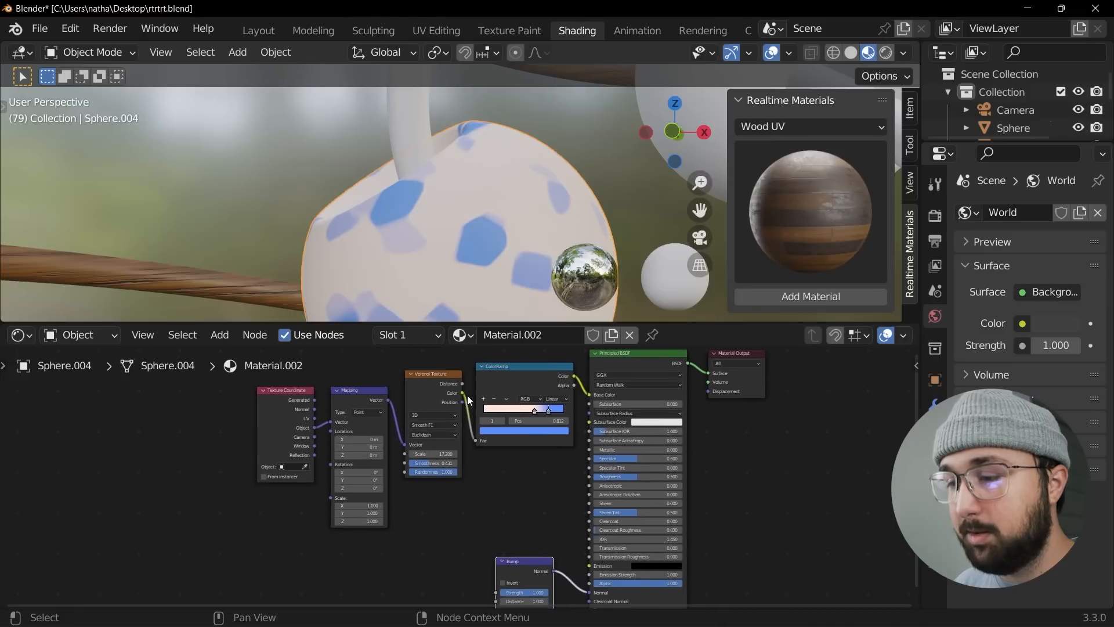
left_click_drag(464, 395, 488, 524)
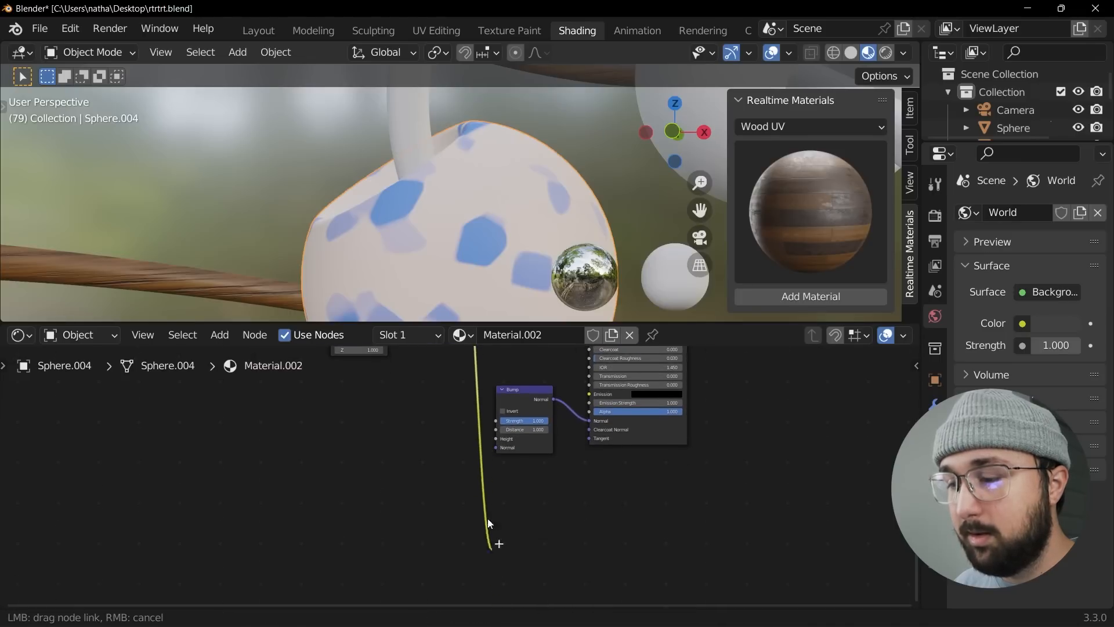
left_click_drag(496, 442, 496, 440)
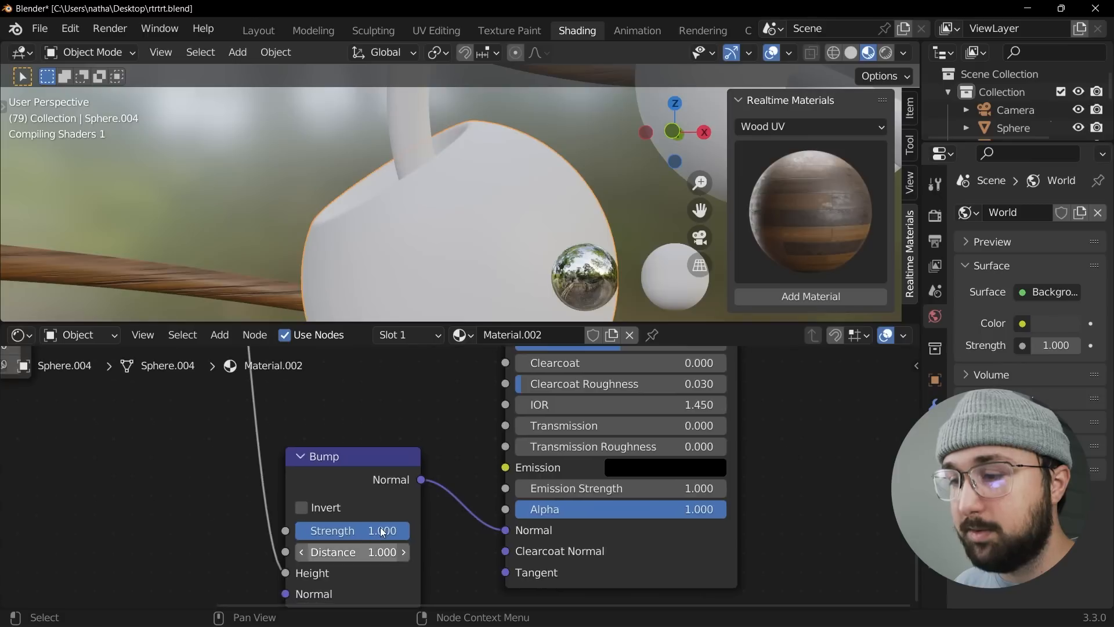
Lower the Bump node's Strength to less than half to soften the relief on the sphere
scroll(468, 471, "up", 4)
left_click_drag(408, 470, 350, 471)
scroll(485, 212, "down", 3)
scroll(522, 458, "down", 2)
Raise the Roughness of the sphere's Principled BSDF to about 0.816
middle_click_drag(568, 355, 544, 524)
left_click_drag(610, 396, 611, 396)
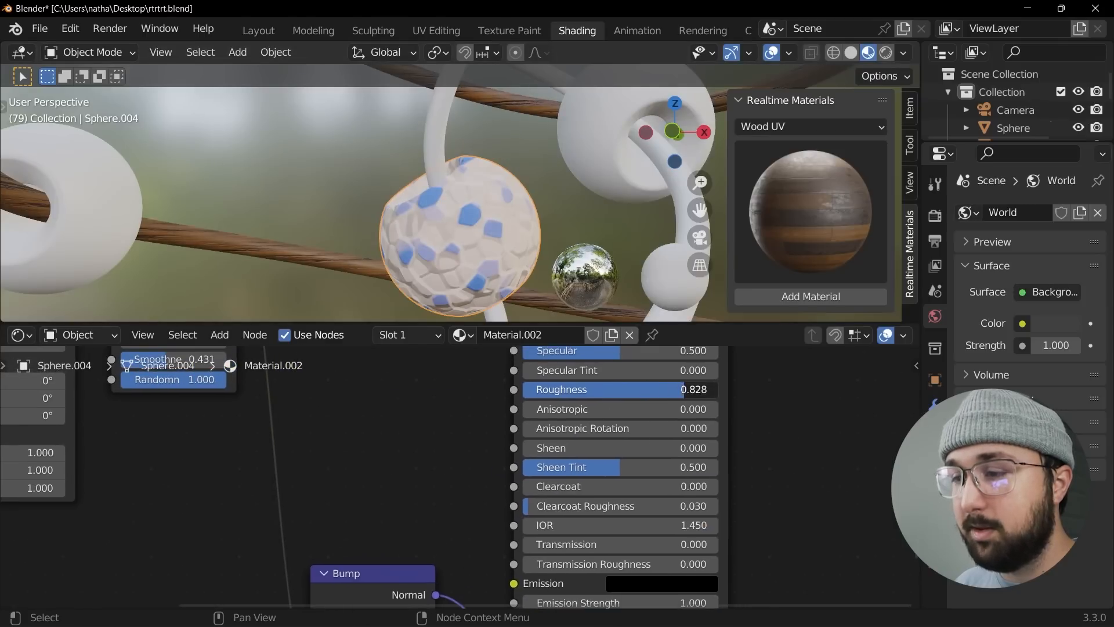
scroll(535, 215, "down", 3)
scroll(535, 214, "up", 4)
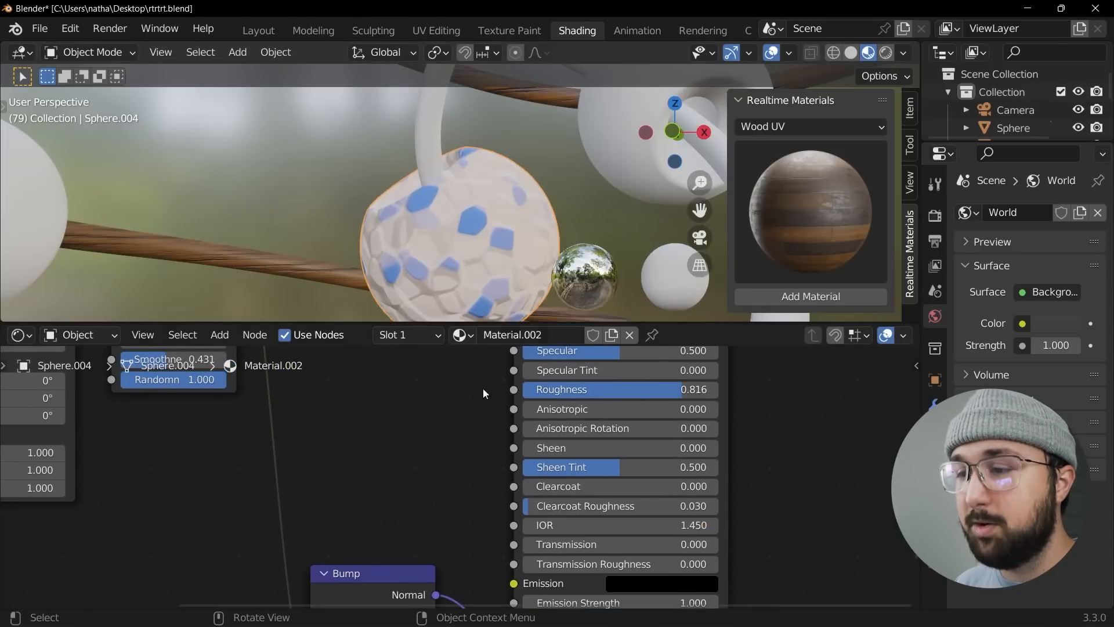
Insert a ColorRamp node on the link between the Voronoi Texture and the Bump node's Height input
middle_click_drag(383, 455, 583, 373)
key("shift+a")
left_click(583, 373)
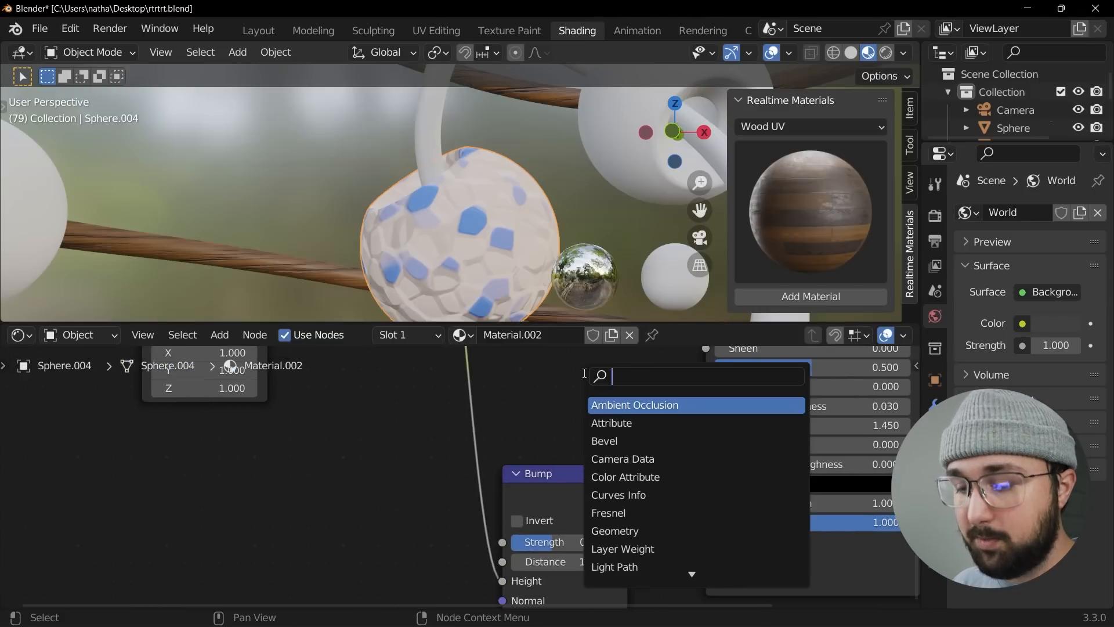
type("col")
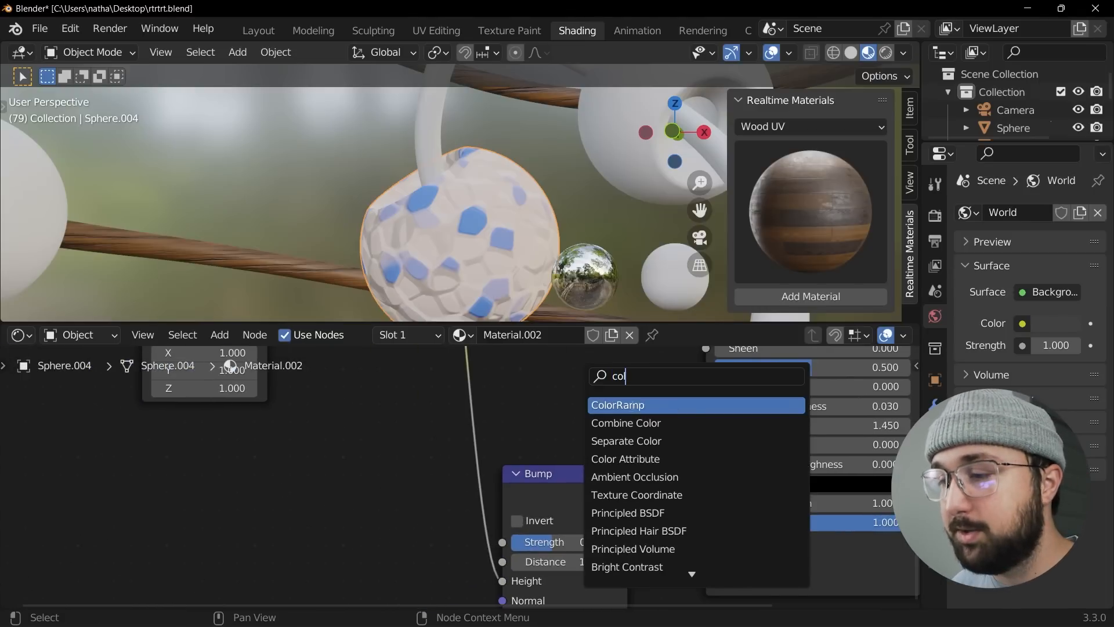
key("Return")
left_click(540, 447)
scroll(499, 492, "up", 3)
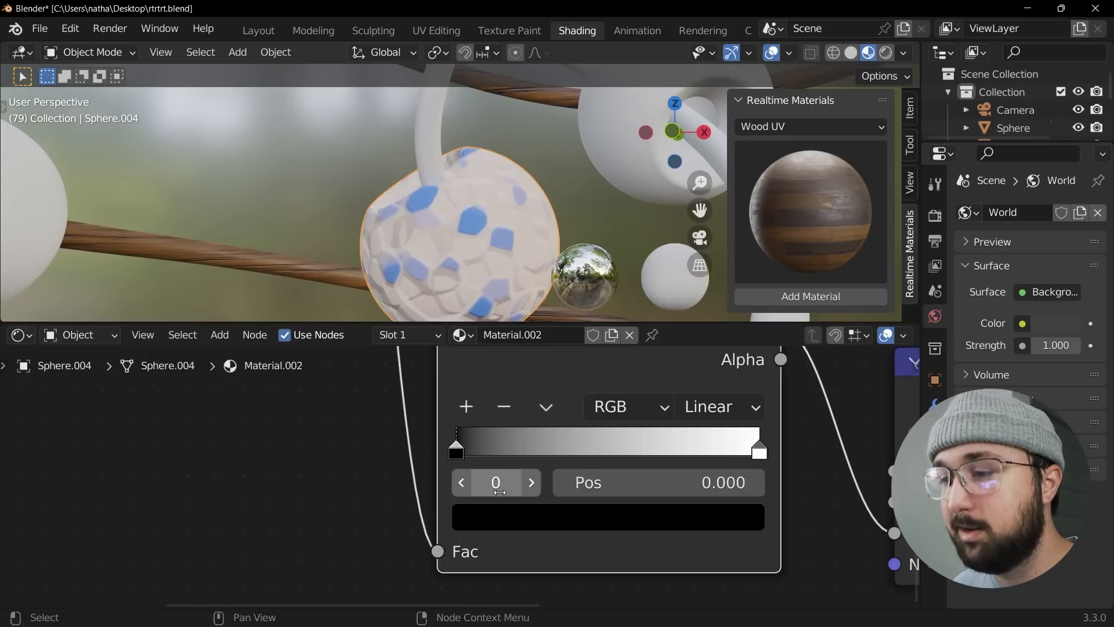
middle_click_drag(499, 492, 466, 489)
left_click_drag(439, 456, 639, 438)
key("ctrl+z")
left_click_drag(701, 459, 590, 445)
right_click(590, 445)
left_click_drag(427, 450, 374, 465)
middle_click_drag(577, 427, 498, 458)
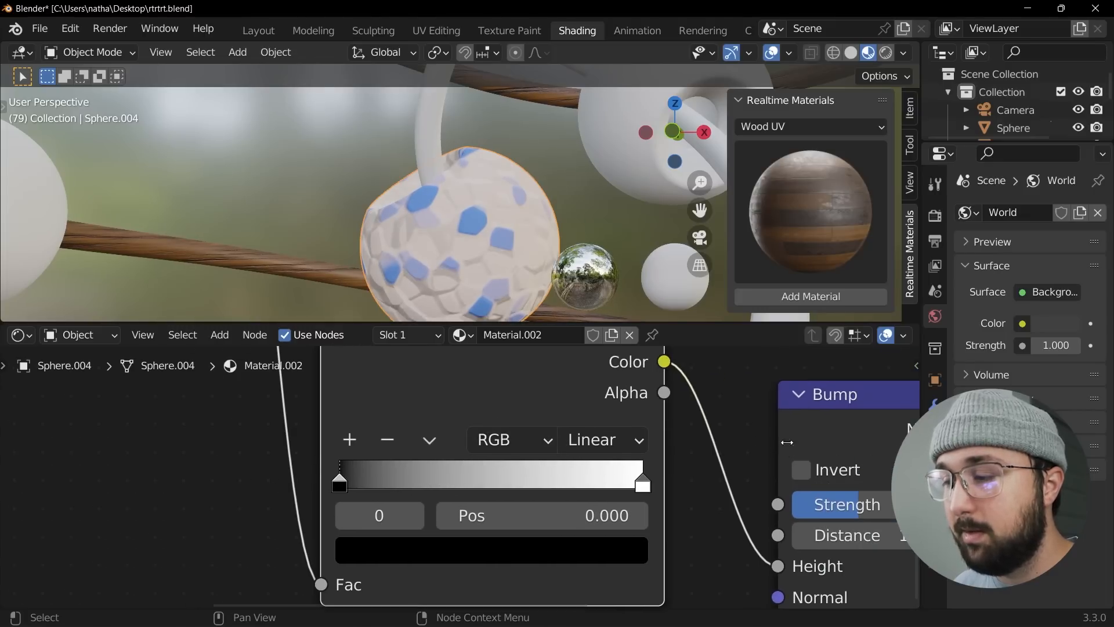
Enable Invert on the Bump node and move the new ColorRamp's black stop to position 0.577
left_click(800, 469)
left_click_drag(341, 484, 515, 481)
scroll(500, 270, "down", 4)
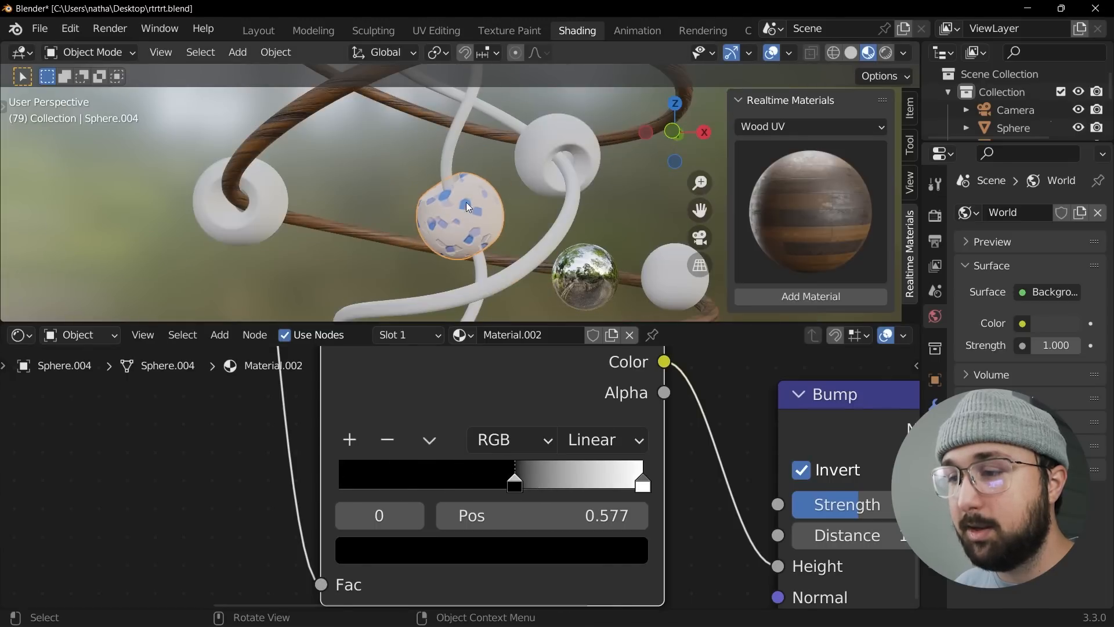
scroll(472, 204, "down", 4)
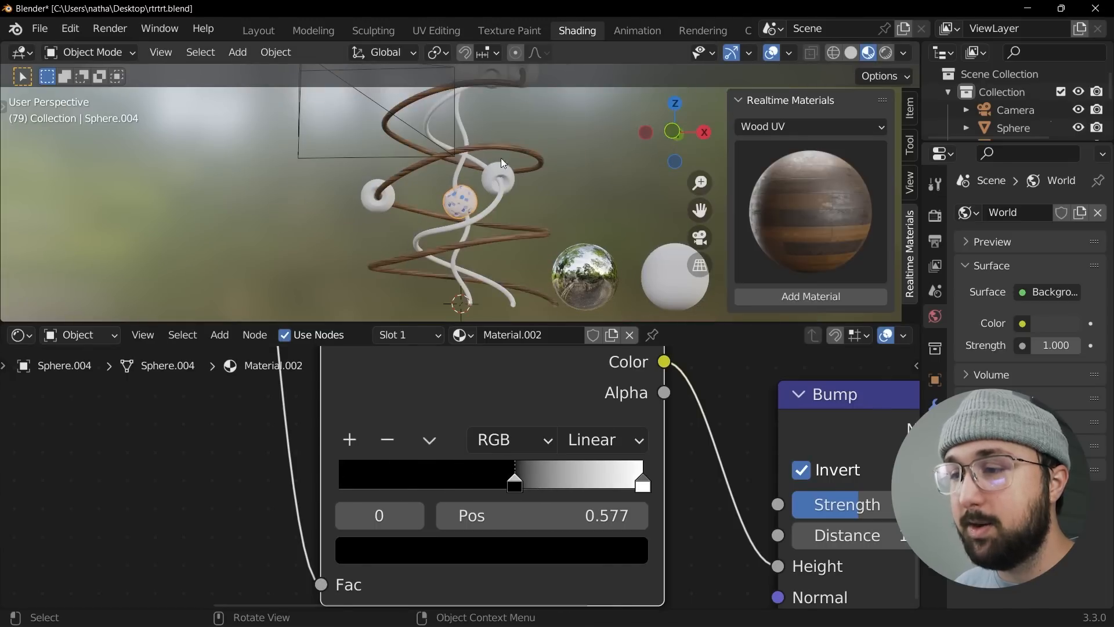
In the Layout workspace's camera view, link the spotted sphere's material to all the other spheres
left_click(258, 32)
key("KP_0")
left_click(571, 147)
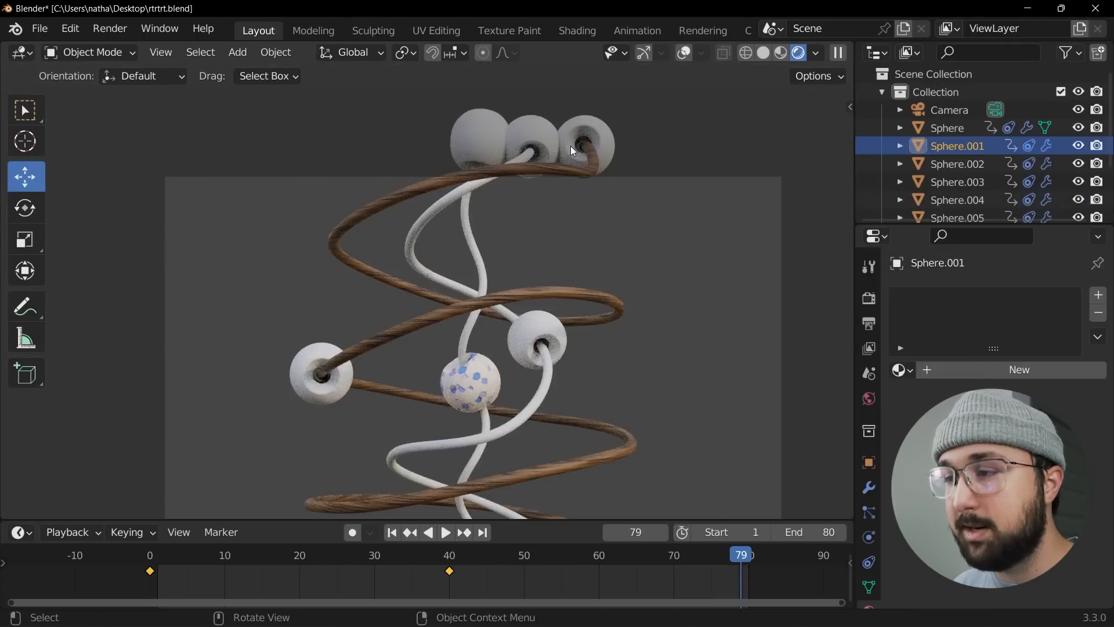
left_click(684, 52)
left_click(536, 127, "shift")
left_click(488, 132, "shift")
middle_click_drag(516, 378, 501, 261, "shift")
scroll(500, 257, "up", 3)
left_click(591, 205, "shift")
left_click(283, 277, "shift")
left_click(489, 270, "shift")
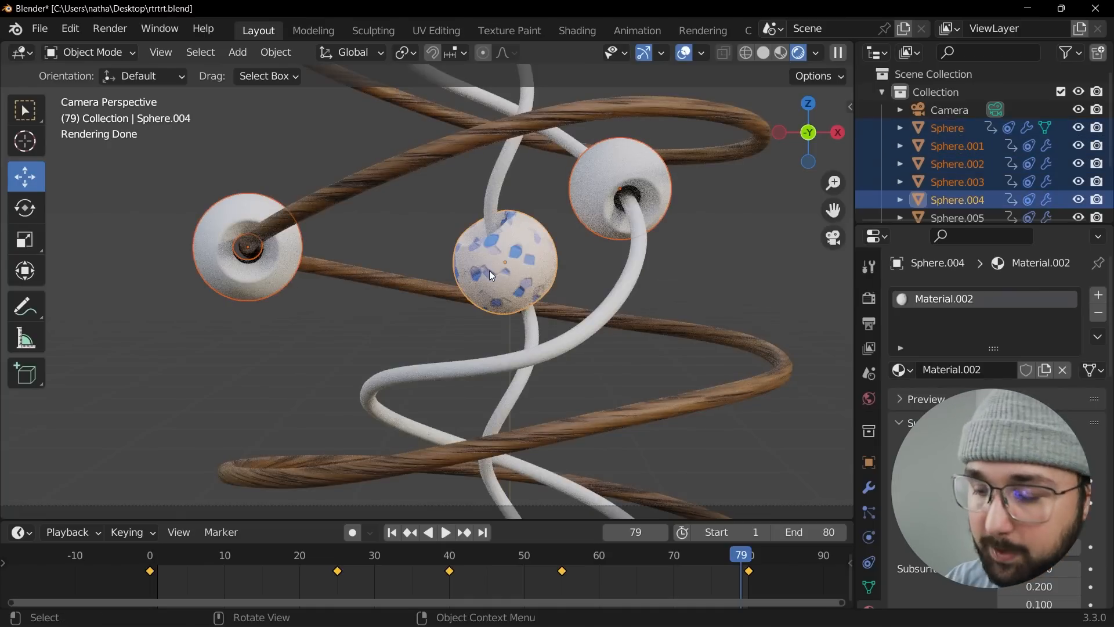
key("ctrl+l")
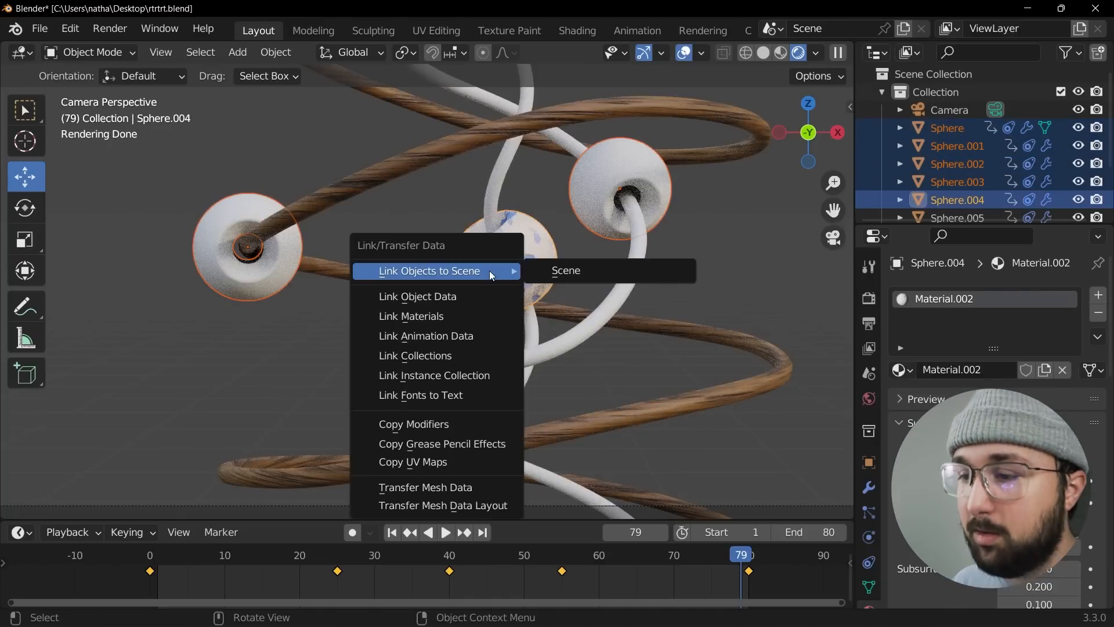
left_click(439, 318)
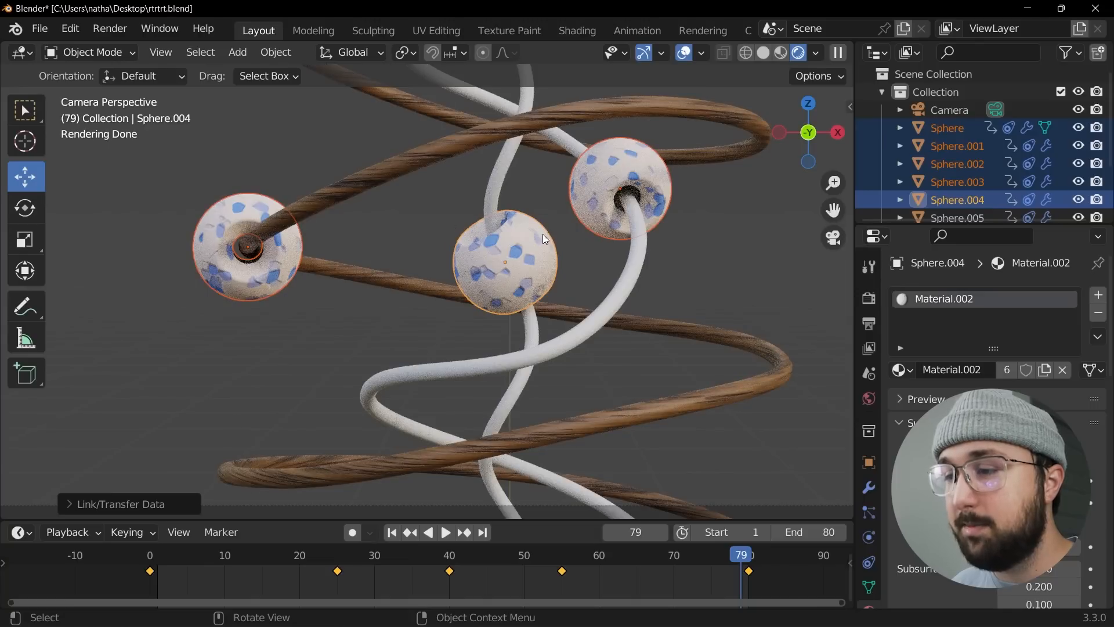
Link the outer spiral's wood material to the plain white spiral tubes
left_click(515, 167)
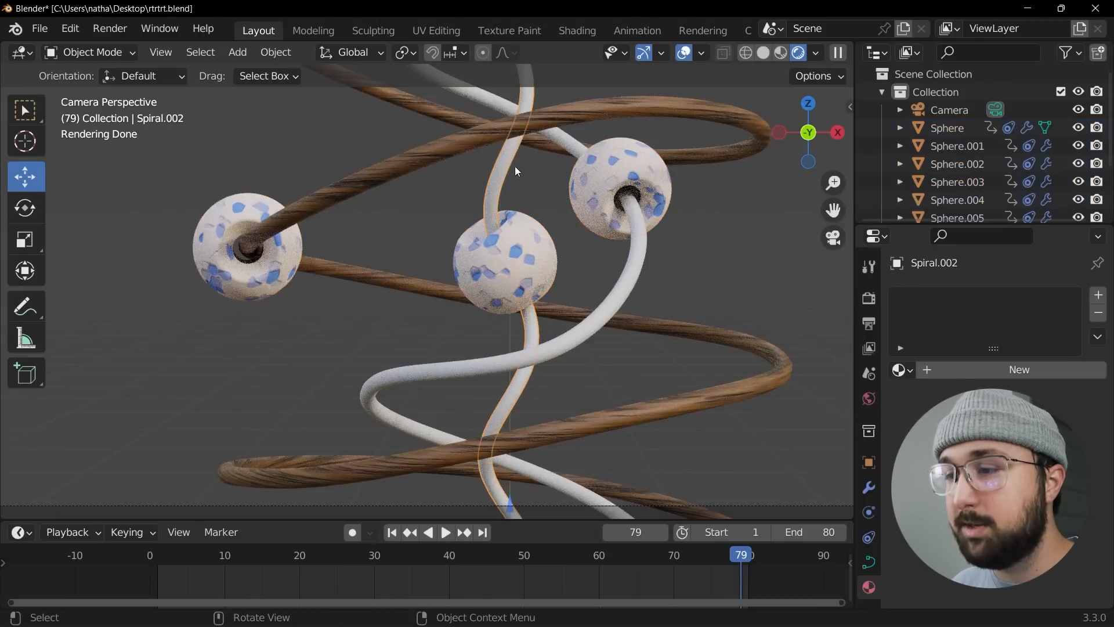
left_click(586, 116, "shift")
key("ctrl+l")
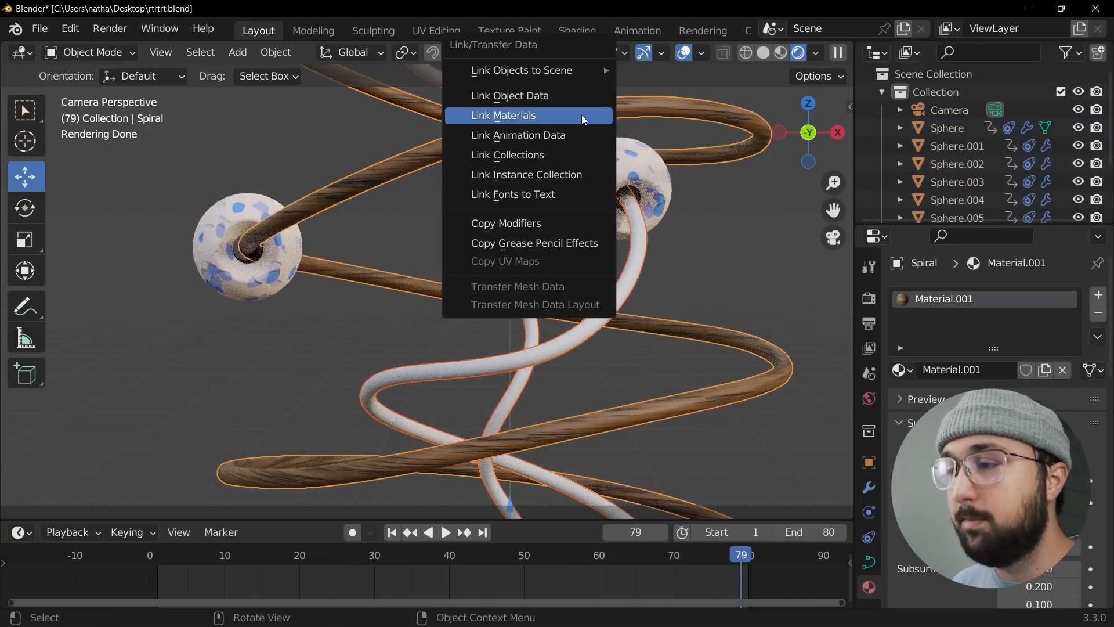
left_click(581, 115)
left_click(413, 211)
scroll(413, 211, "down", 2)
middle_click_drag(548, 171, 482, 245, "shift")
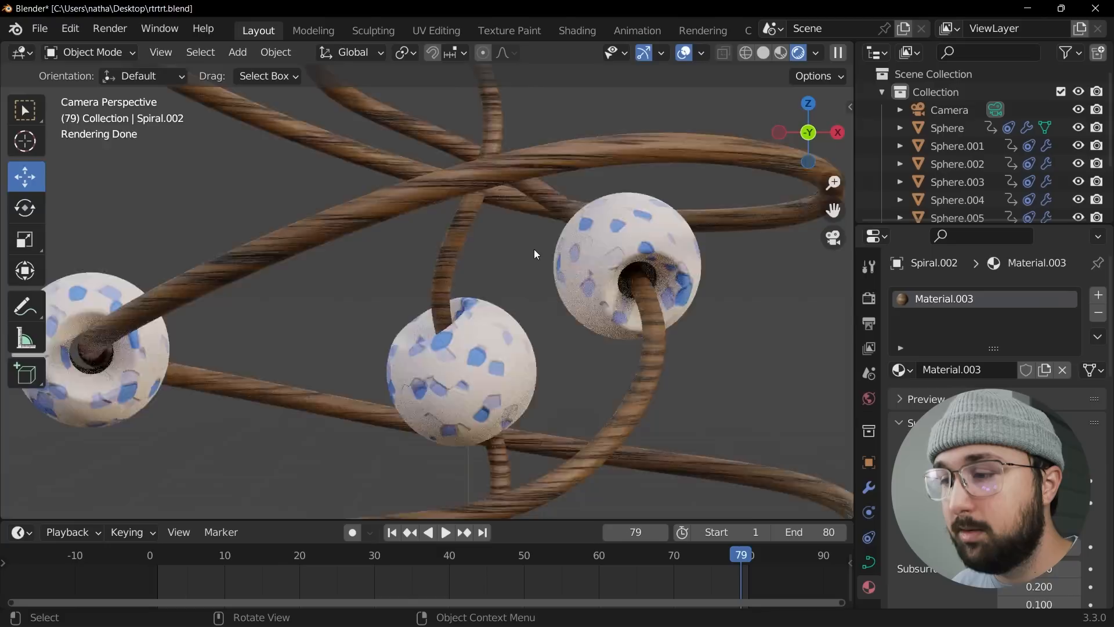
Add a plane at the base of the spirals and rotate it 90° so it stands upright
scroll(533, 249, "down", 5)
key("shift+a")
mouse_move(622, 165)
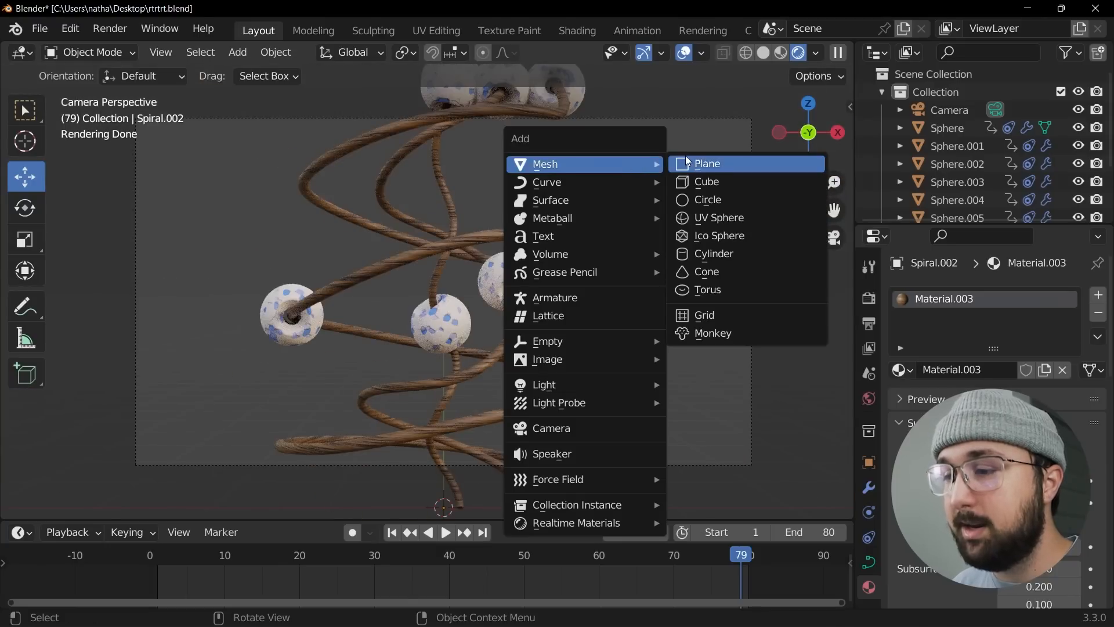
left_click(685, 157)
key("r")
type("90")
key("Return")
Move the plane along Y behind the spirals, raise it along Z and scale it up to fill the camera frame
middle_click_drag(694, 182, 478, 224)
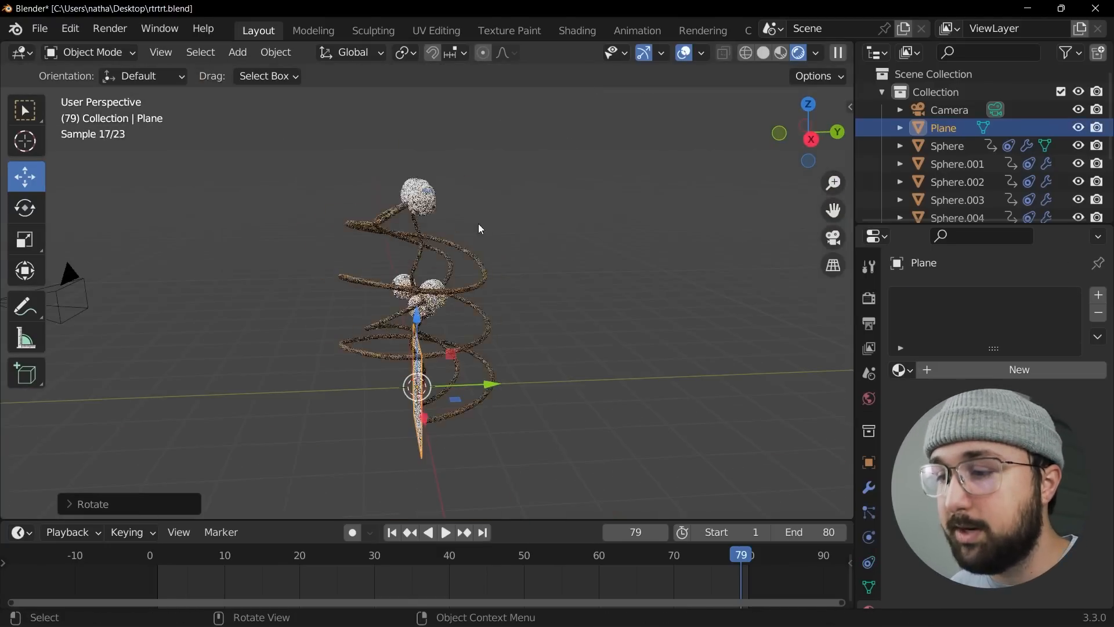
key("g")
key("y")
left_click(650, 371)
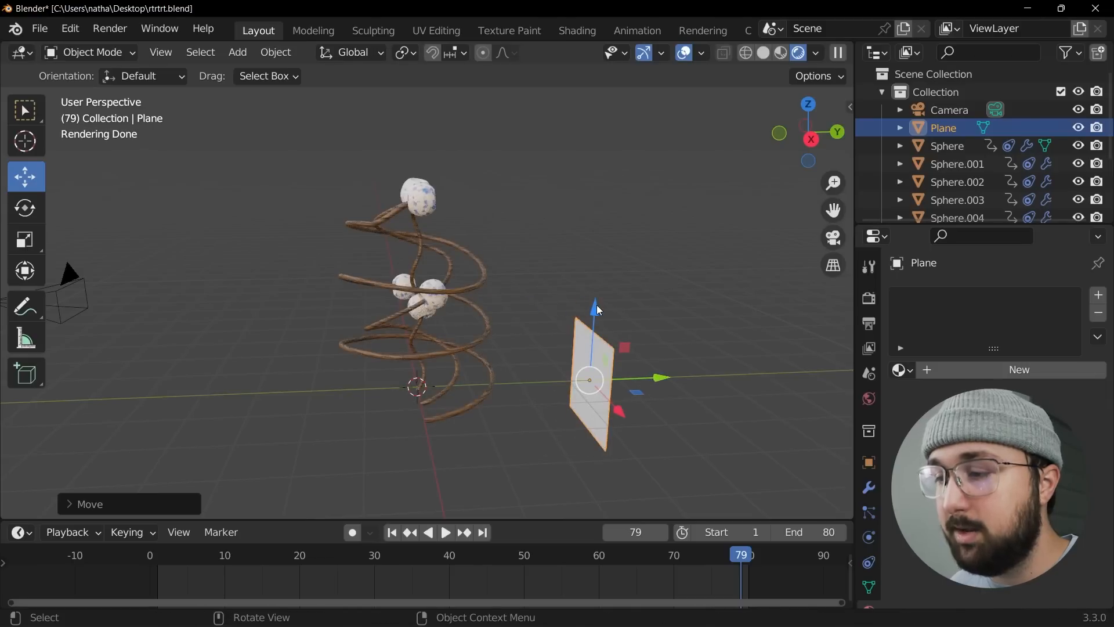
key("g")
key("z")
key("s")
left_click(245, 255)
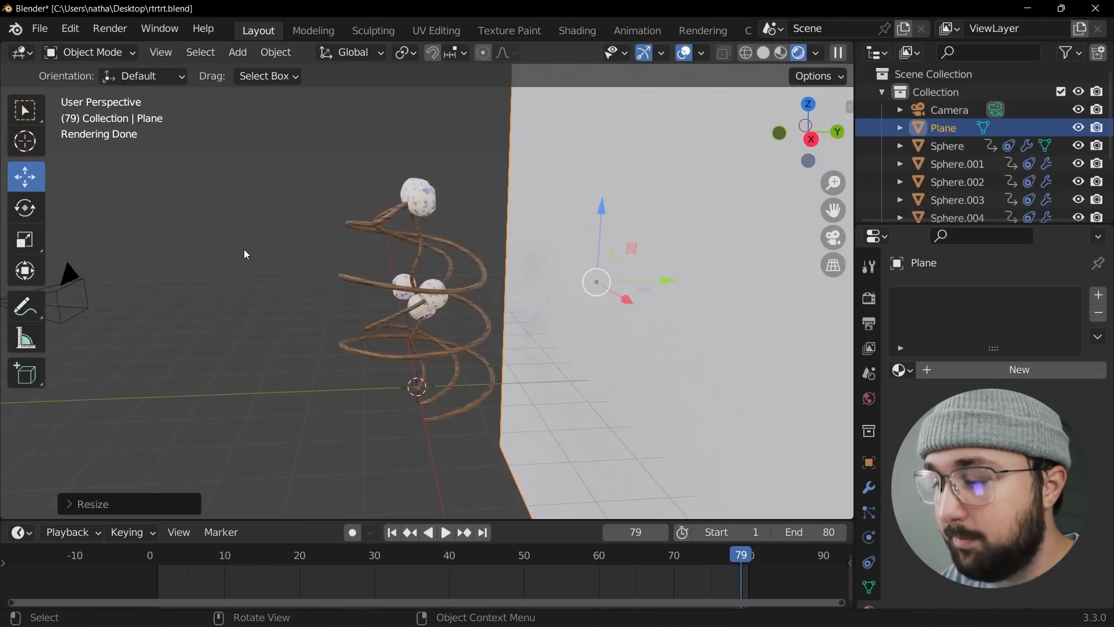
key("KP_0")
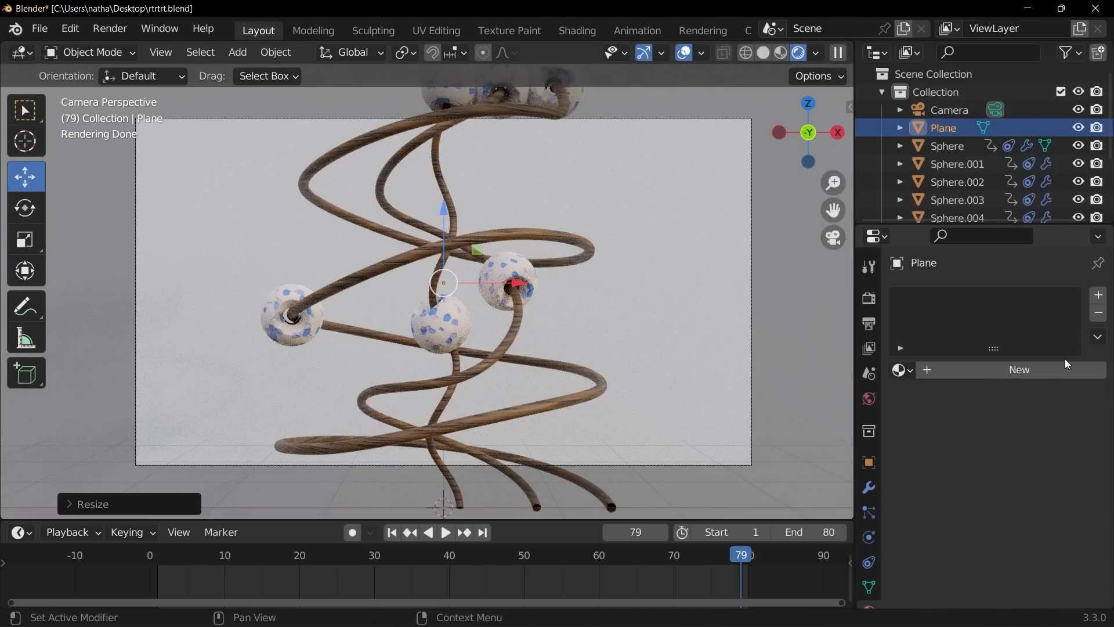
Give the backdrop plane a new material with an orange base colour, hex E79434
left_click(1067, 370)
left_click(1035, 527)
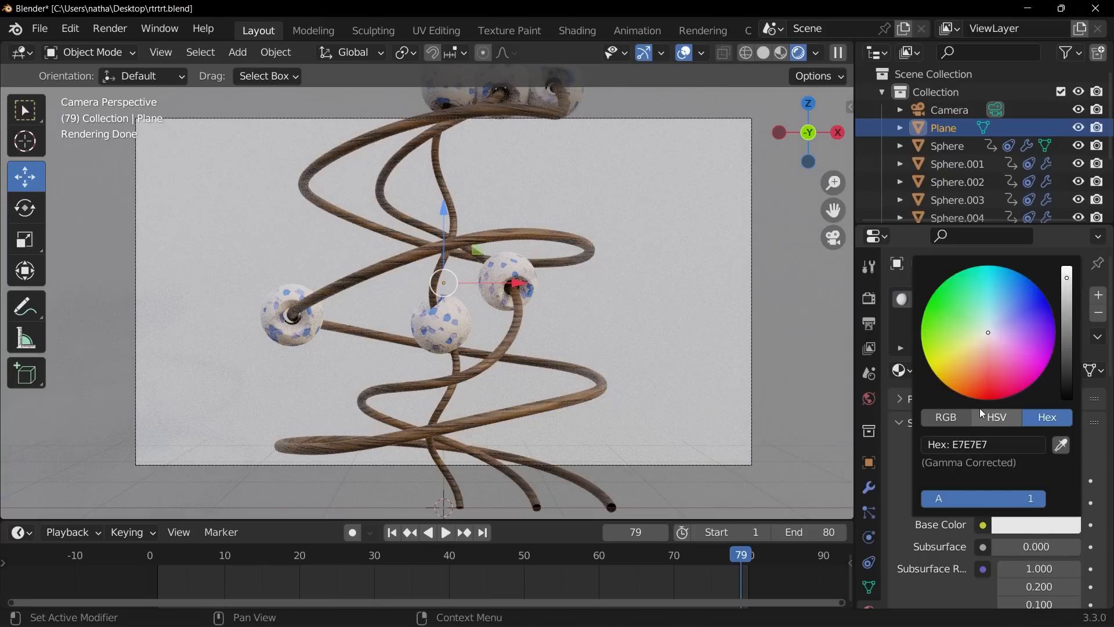
left_click_drag(964, 379, 962, 375)
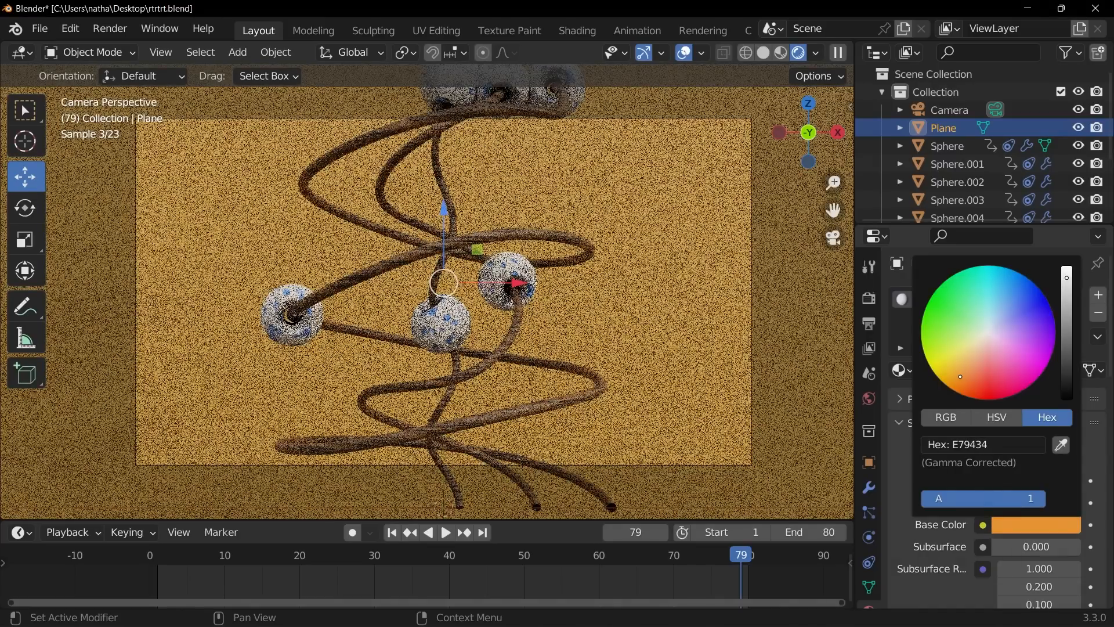
scroll(725, 308, "up", 2)
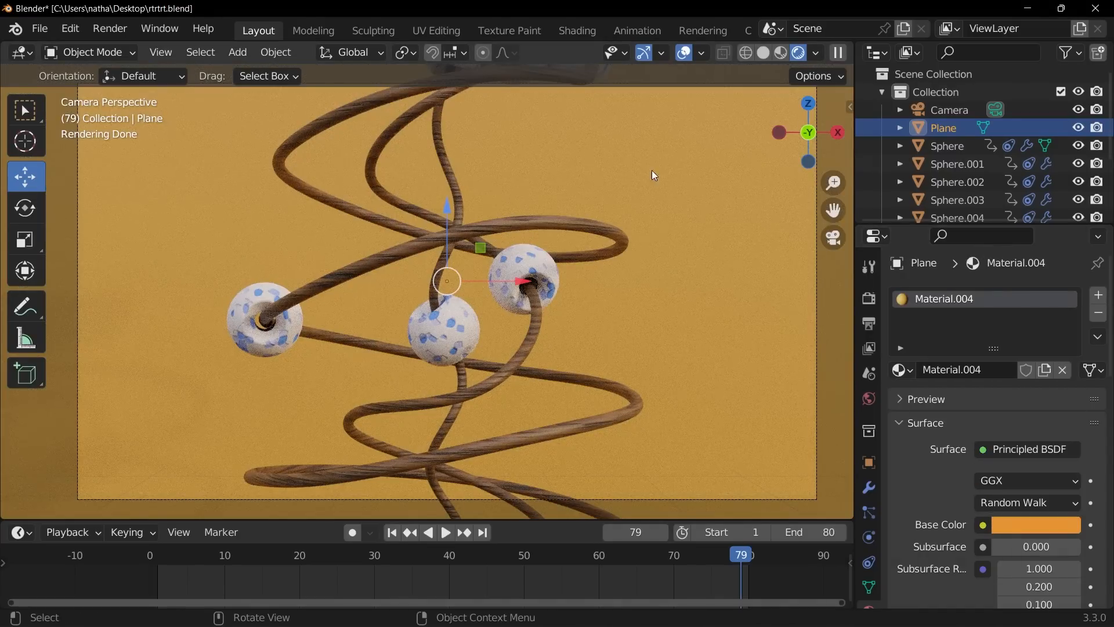
Switch the rendered viewport's lighting from the preview HDRI to the scene lights and scene world
left_click(764, 53)
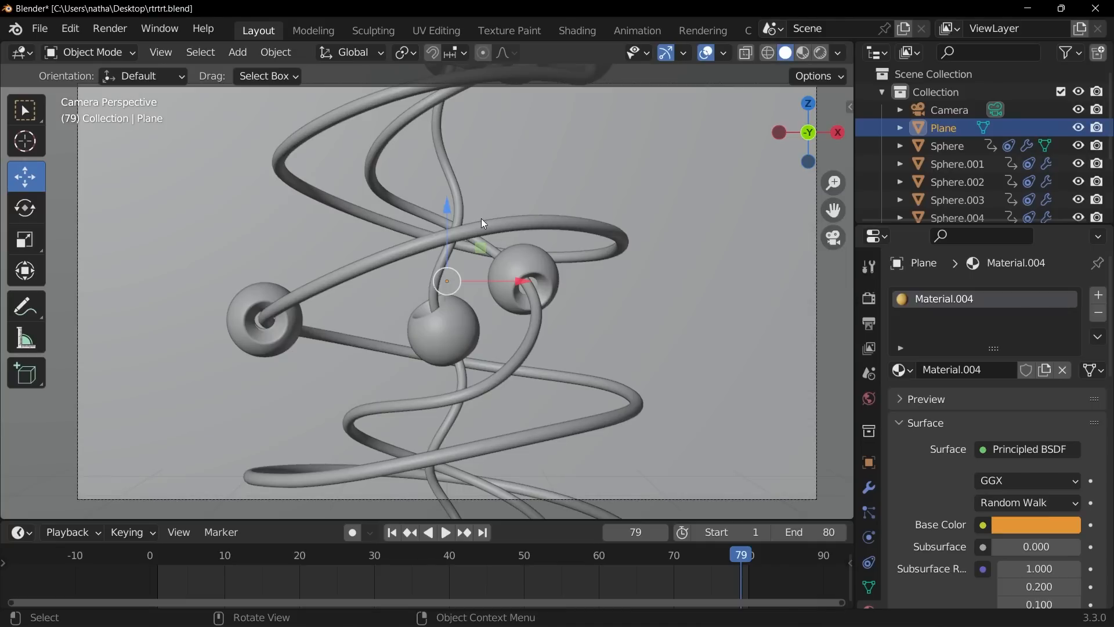
left_click(817, 54)
middle_click_drag(554, 257, 541, 283)
scroll(541, 283, "up", 1)
middle_click_drag(540, 285, 538, 273, "shift")
left_click(816, 54)
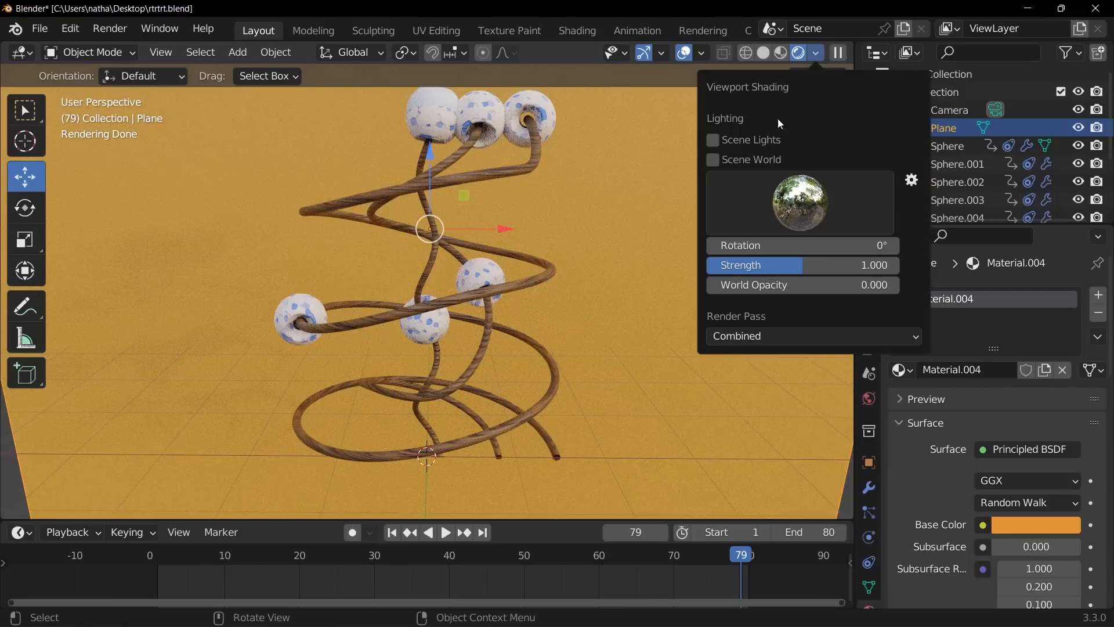
left_click(713, 140)
Add a spot light at the base of the spirals and scale it up
key("shift+a")
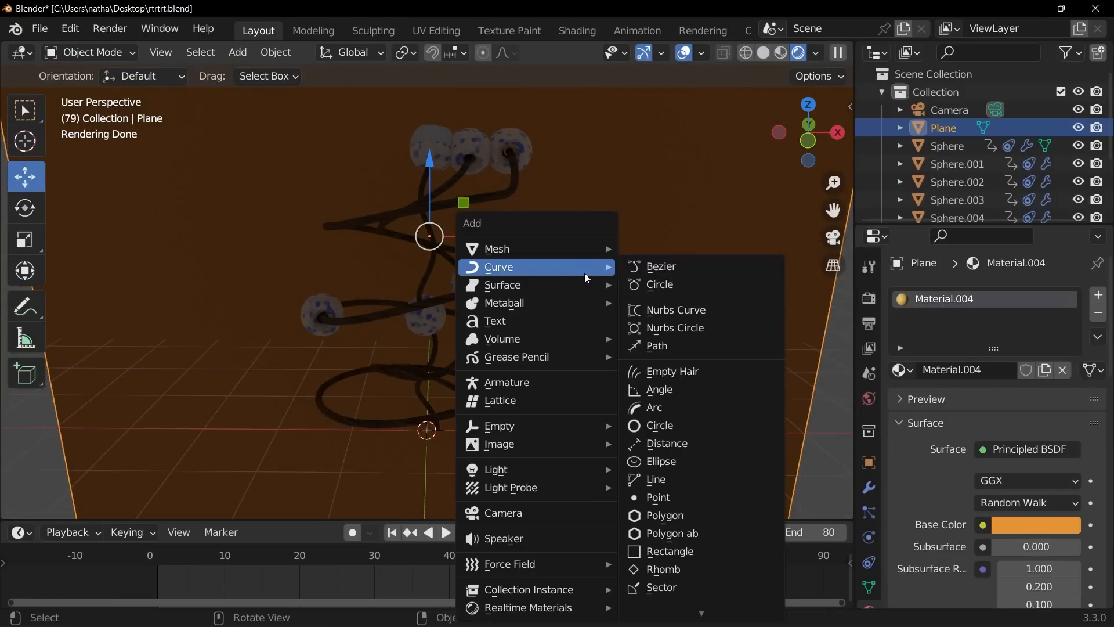
key("shift+a")
mouse_move(756, 184)
scroll(572, 290, "down", 2)
key("shift+a")
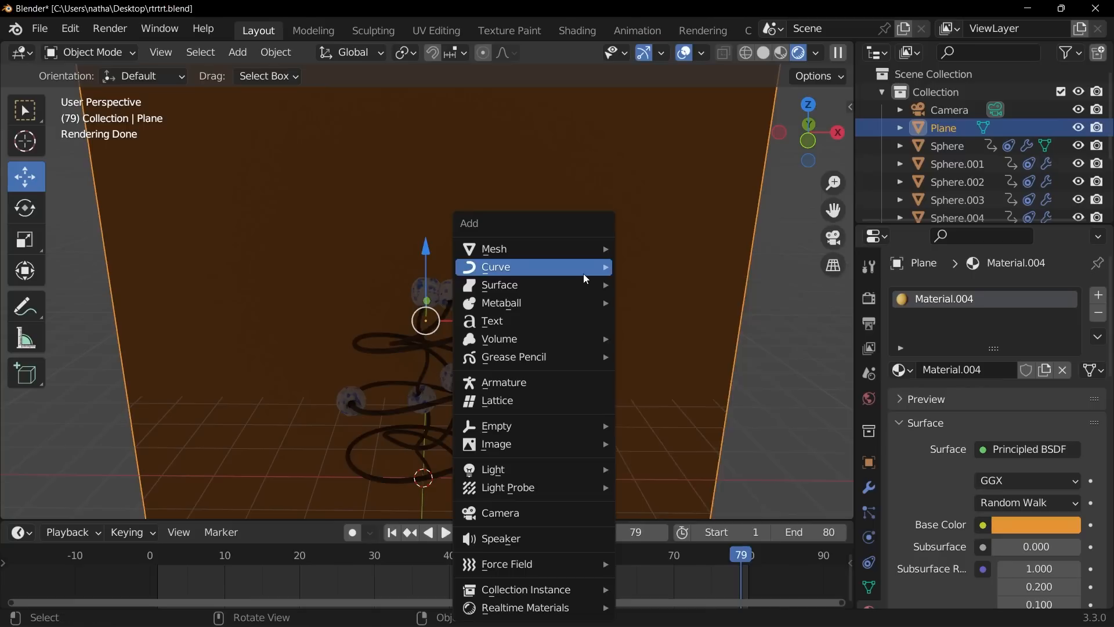
mouse_move(522, 472)
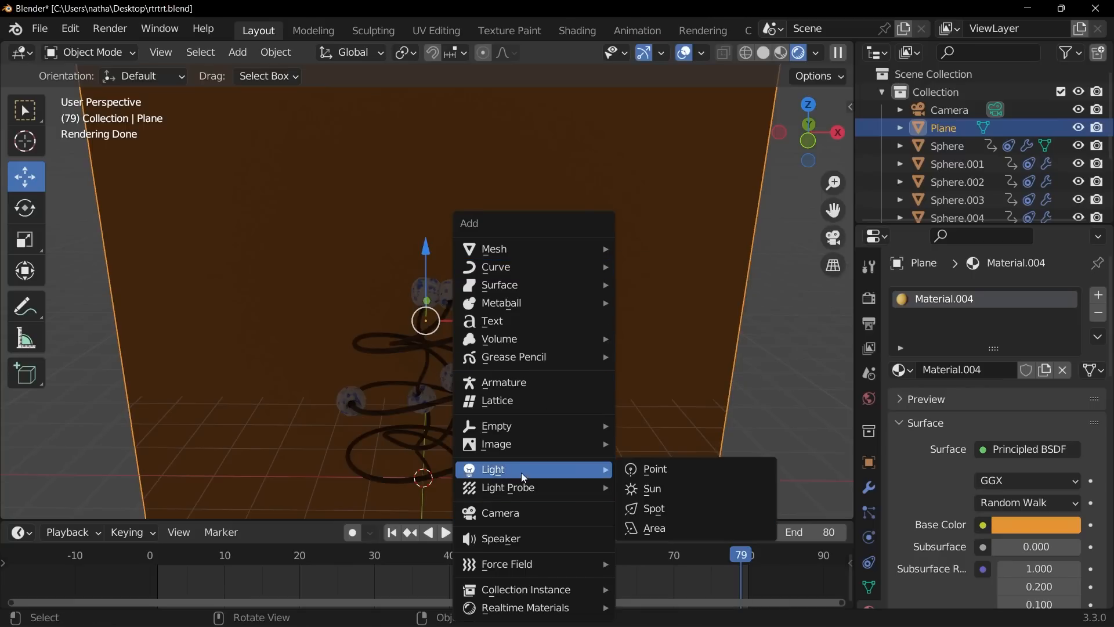
left_click(654, 506)
scroll(600, 426, "down", 3)
key("s")
left_click(544, 367)
Move the spot light out to one side of the spirals and tilt its beam towards them
key("g")
left_click(644, 342)
middle_click_drag(644, 342, 588, 427)
key("g")
left_click(580, 474)
middle_click_drag(580, 475, 521, 356)
key("r")
key("r")
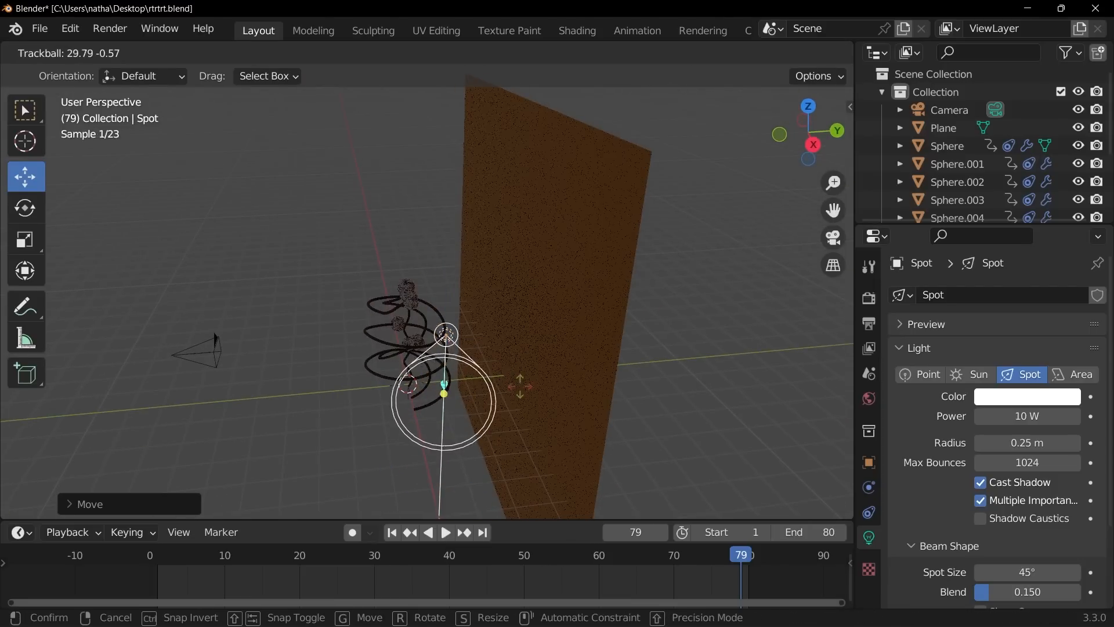
left_click(525, 416)
From above, shift the spot light towards the camera side and rotate it to aim through the spirals at the backdrop
middle_click_drag(525, 416, 488, 400)
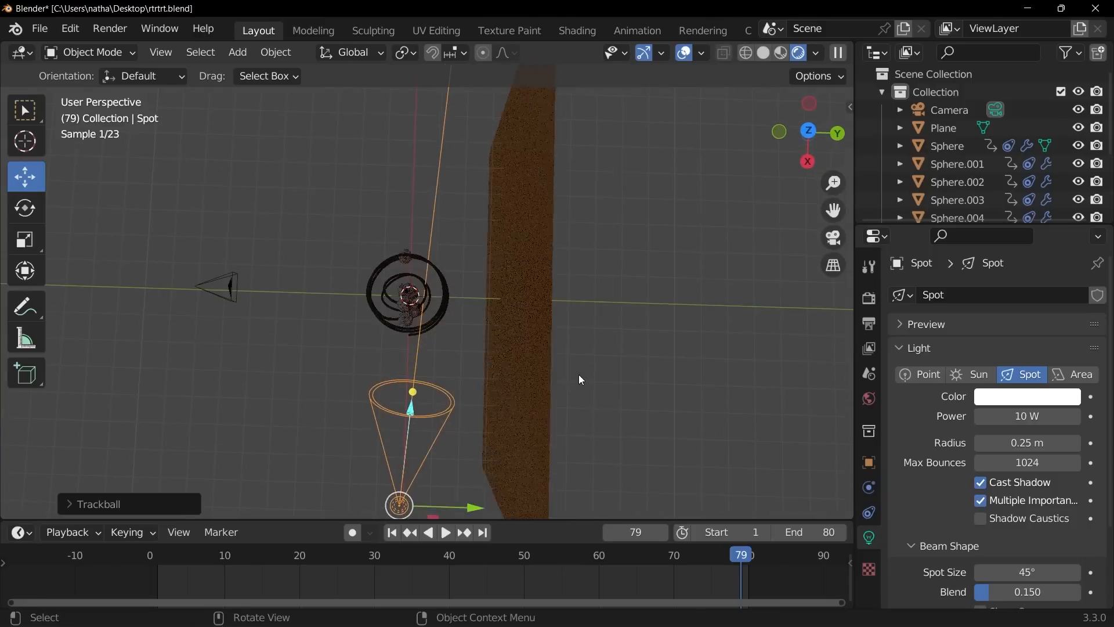
key("g")
left_click(474, 394)
key("r")
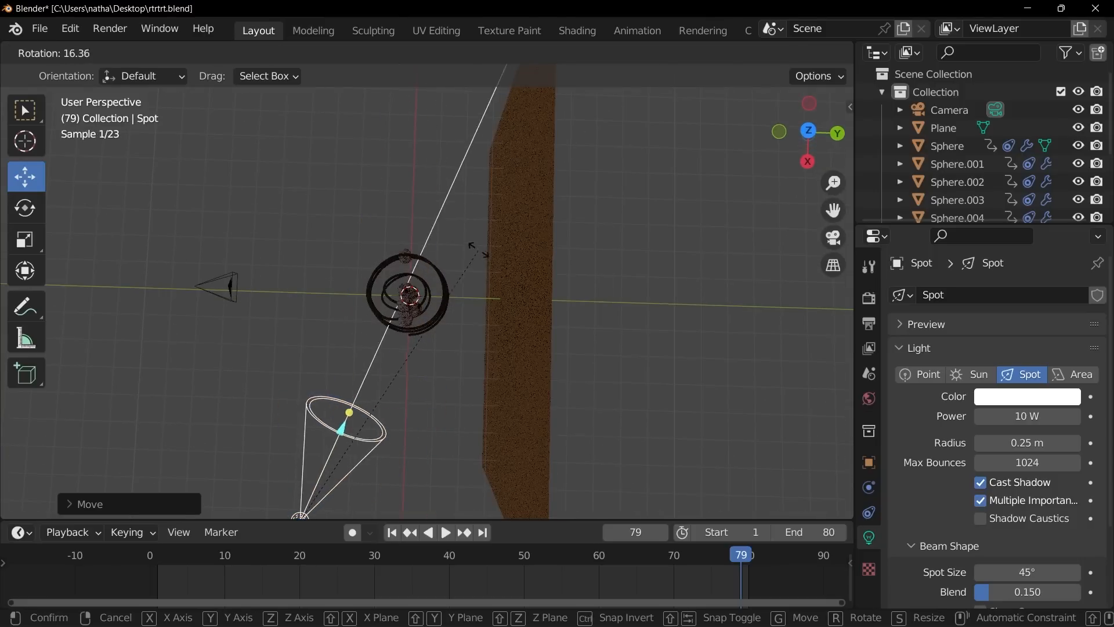
left_click(493, 255)
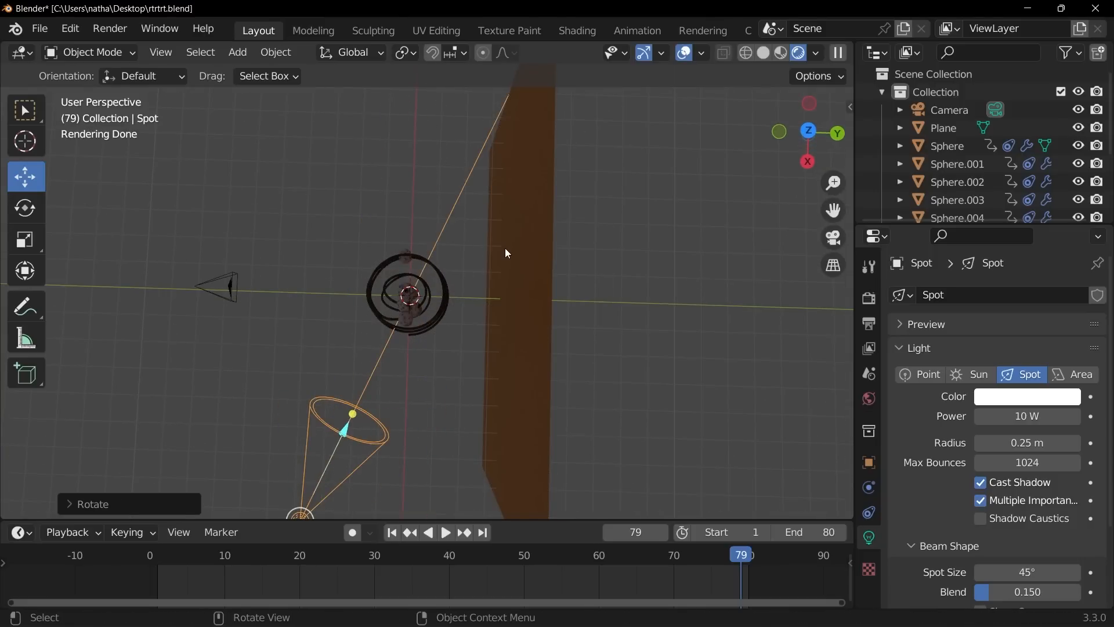
Look through the camera and set the spot light's power to 10000 W
key("KP_0")
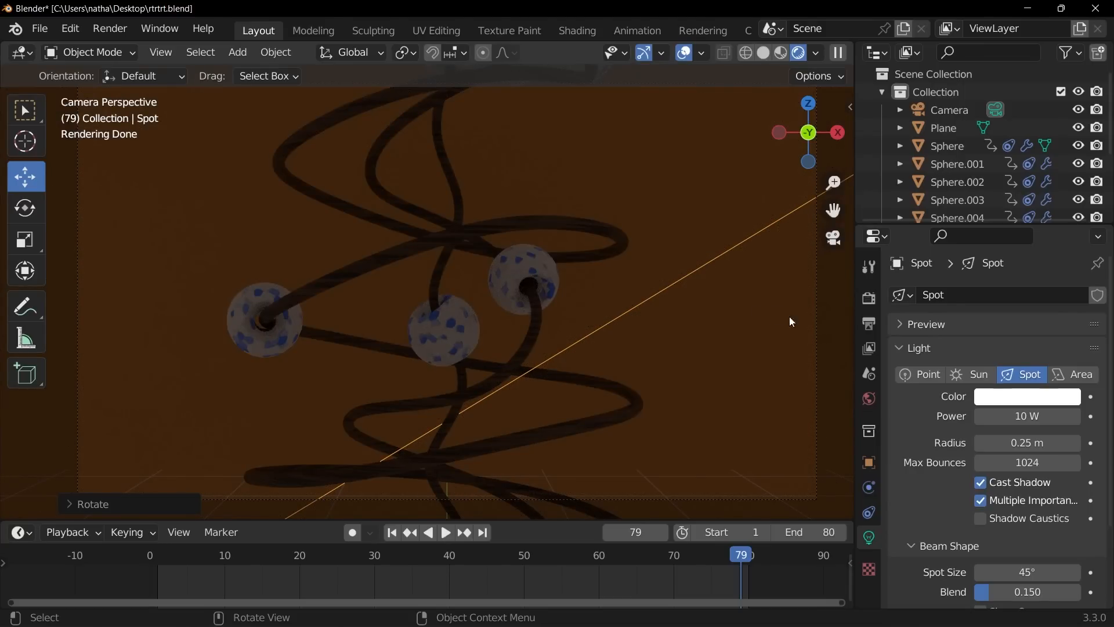
left_click(1023, 417)
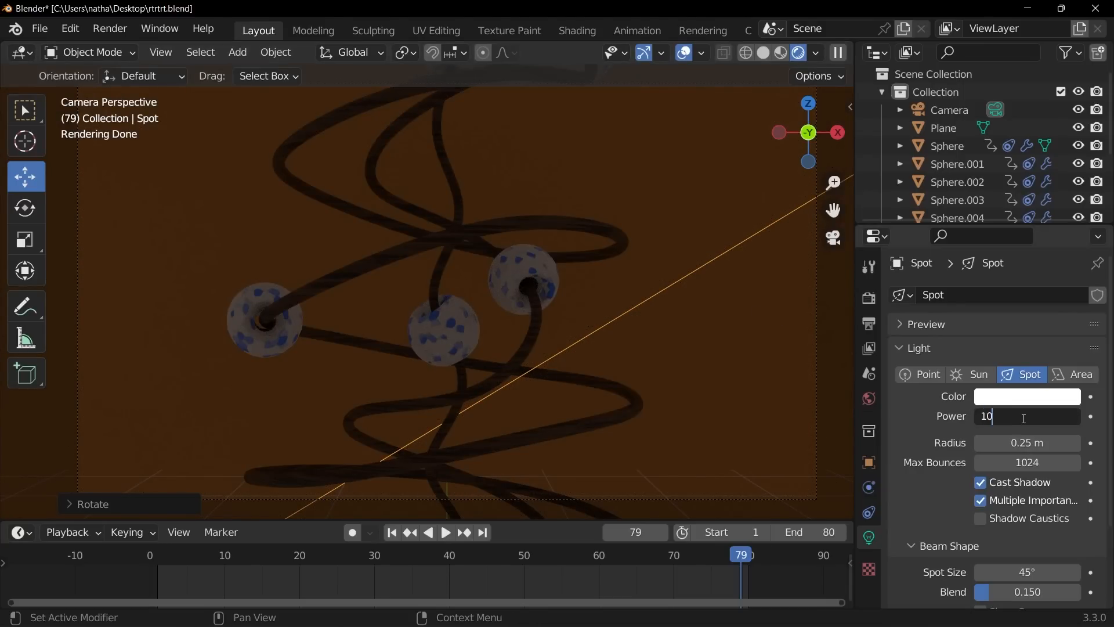
type("10000")
key("Return")
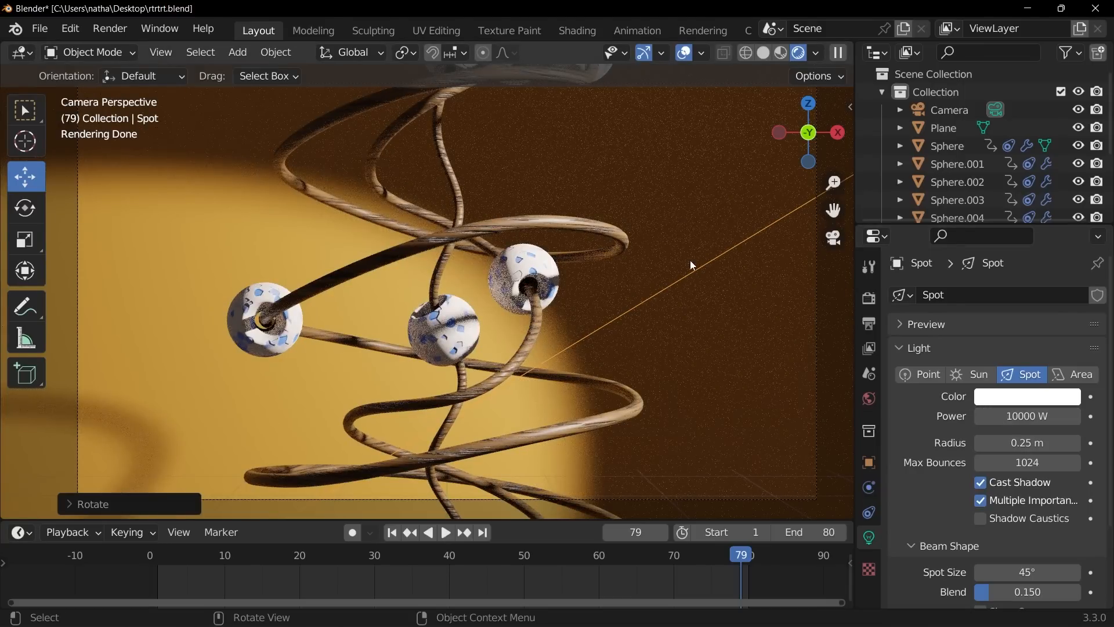
Soften the spot light's shadows by raising its radius to 2.63 m and lower its power to 9977.7 W
scroll(666, 308, "down", 4)
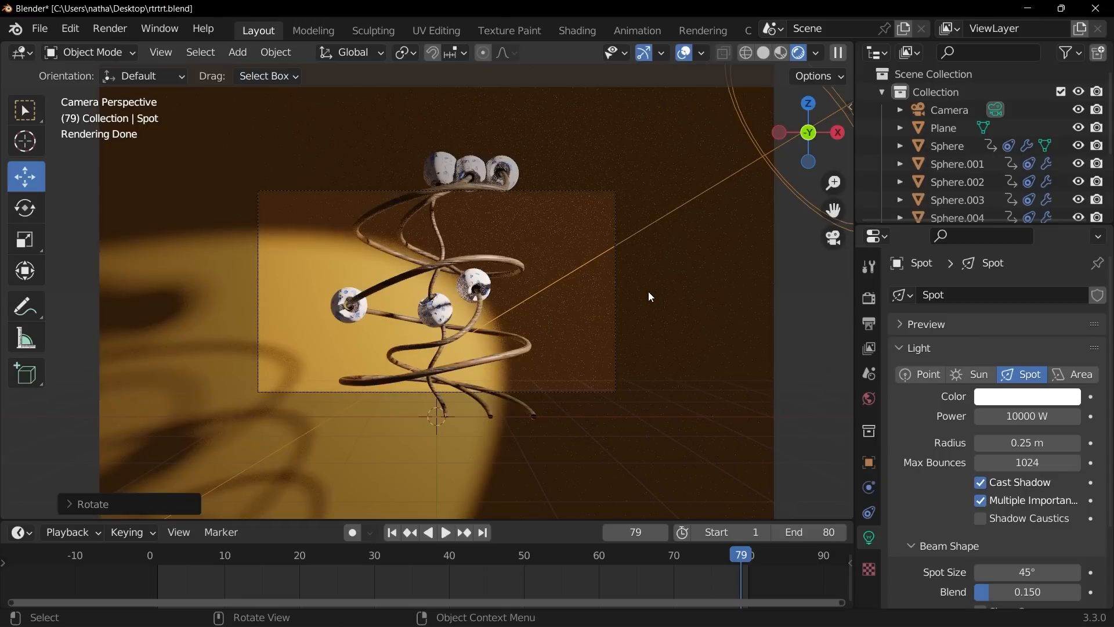
left_click_drag(1027, 443, 1113, 443)
scroll(593, 389, "up", 4)
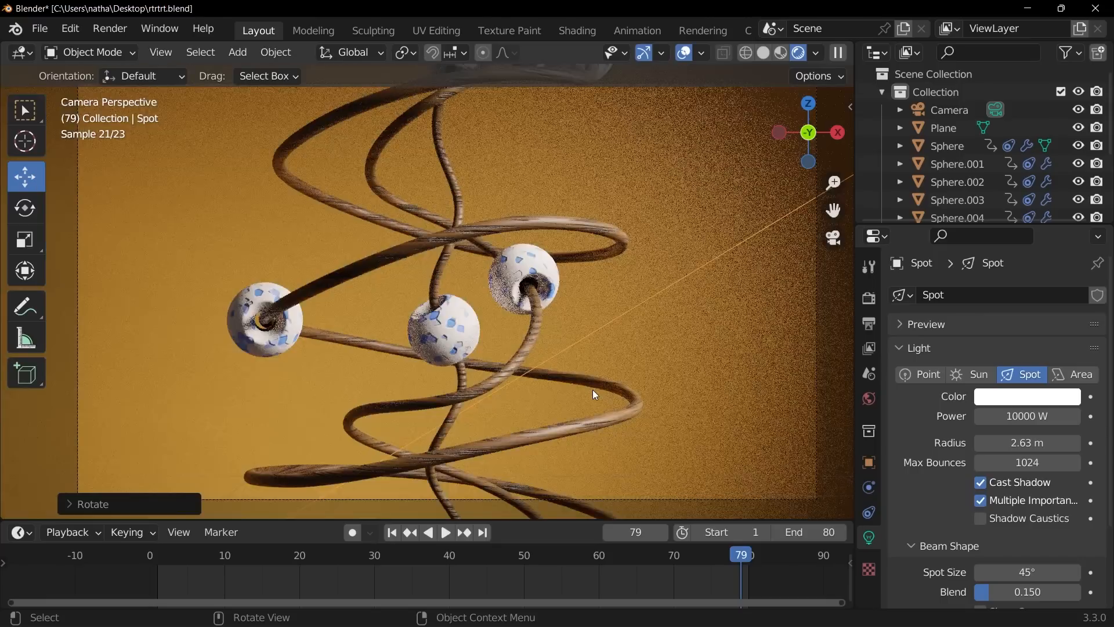
scroll(593, 389, "down", 2)
left_click_drag(1026, 415, 1007, 415)
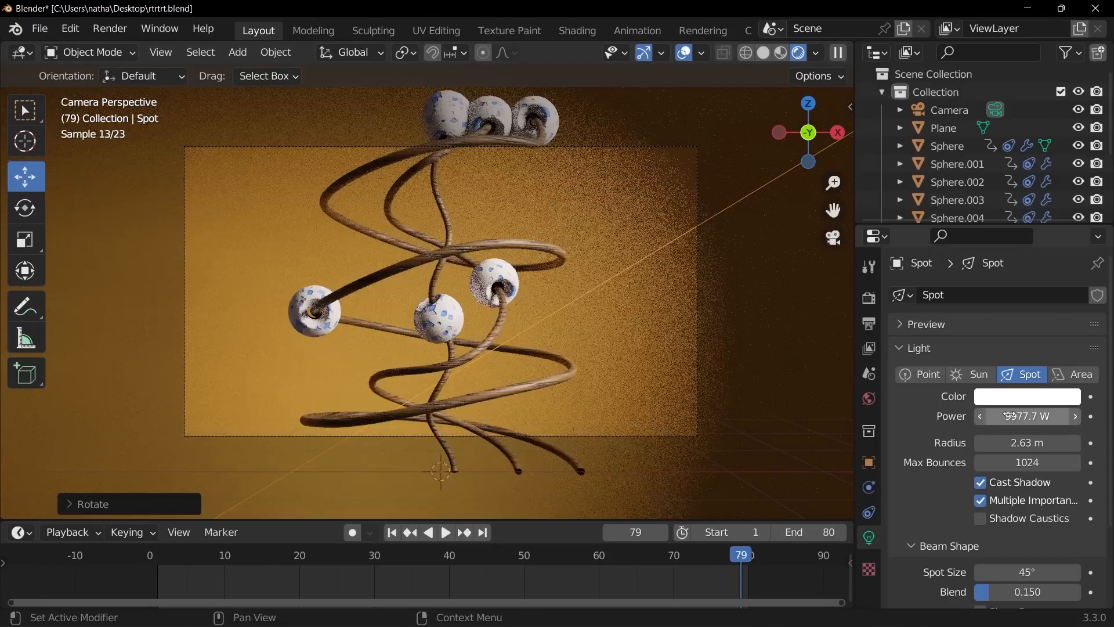
scroll(534, 332, "up", 4)
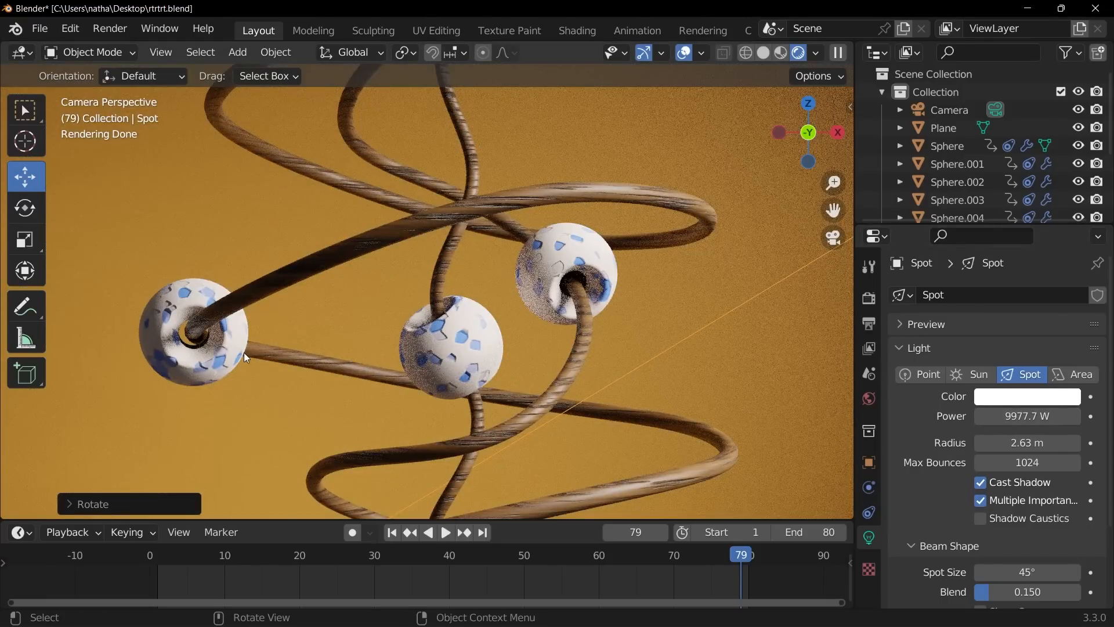
scroll(339, 339, "down", 5)
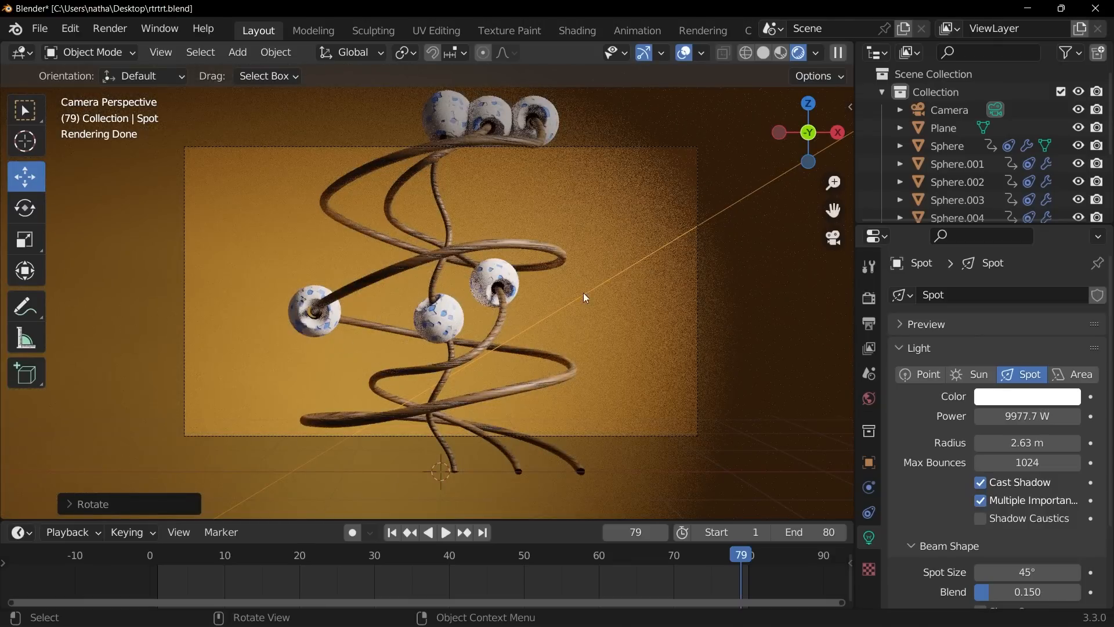
Add an area light, raise it above the top of the spirals and scale it up
key("shift+a")
mouse_move(502, 288)
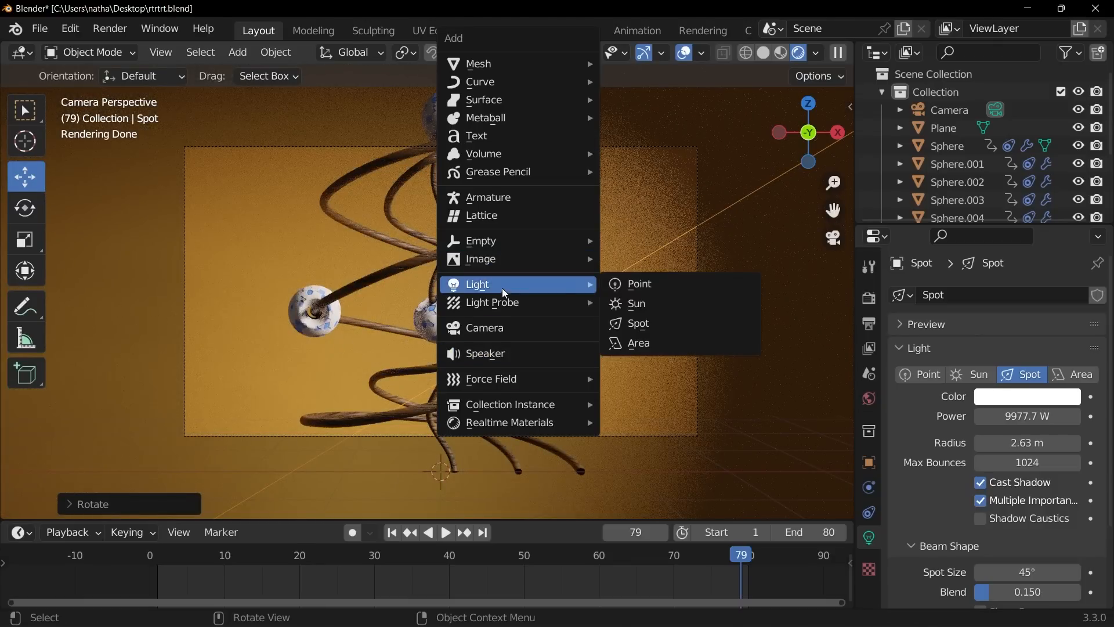
left_click(638, 342)
scroll(443, 303, "down", 5)
left_click_drag(432, 278, 431, 75)
key("s")
left_click(777, 174)
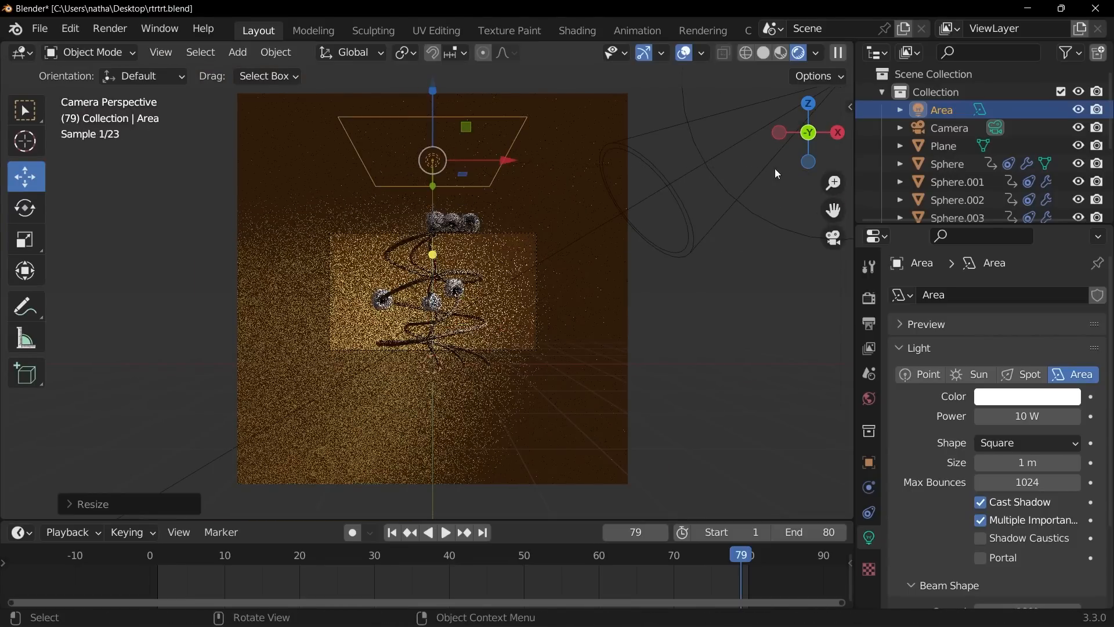
Change the area light's shape to Disk and set its power to 747.2 W
left_click(1012, 444)
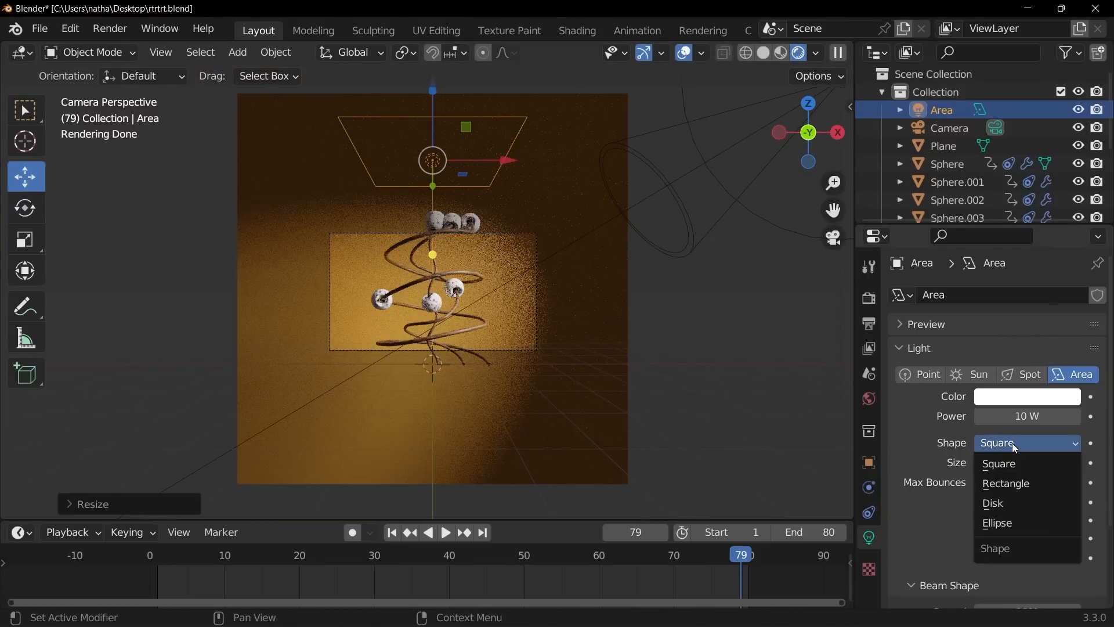
left_click(1015, 502)
scroll(690, 276, "up", 3)
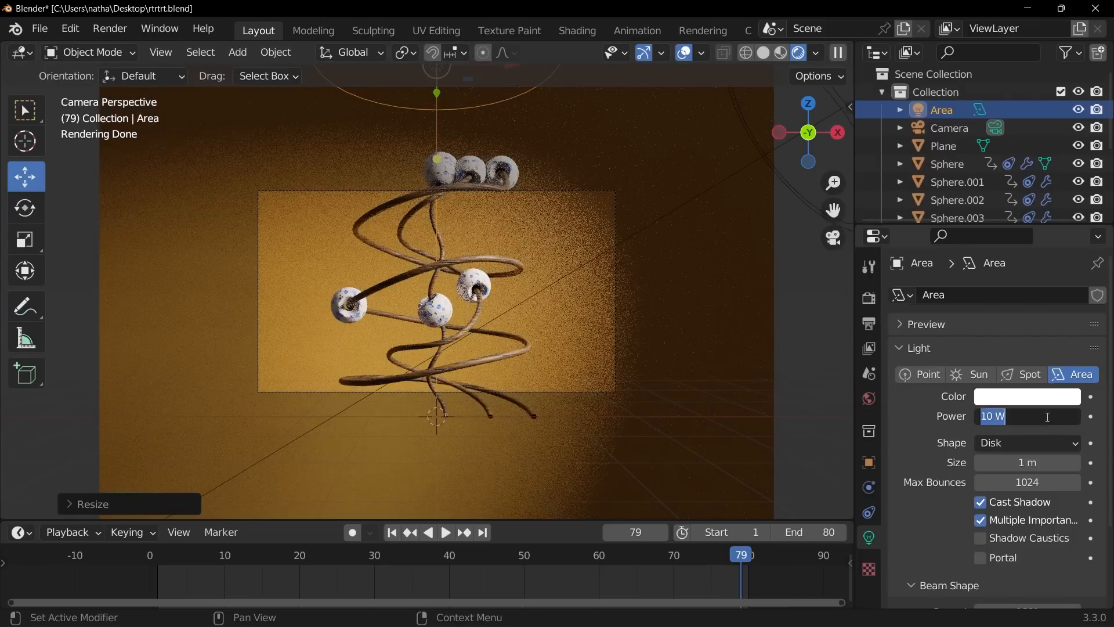
key("Return")
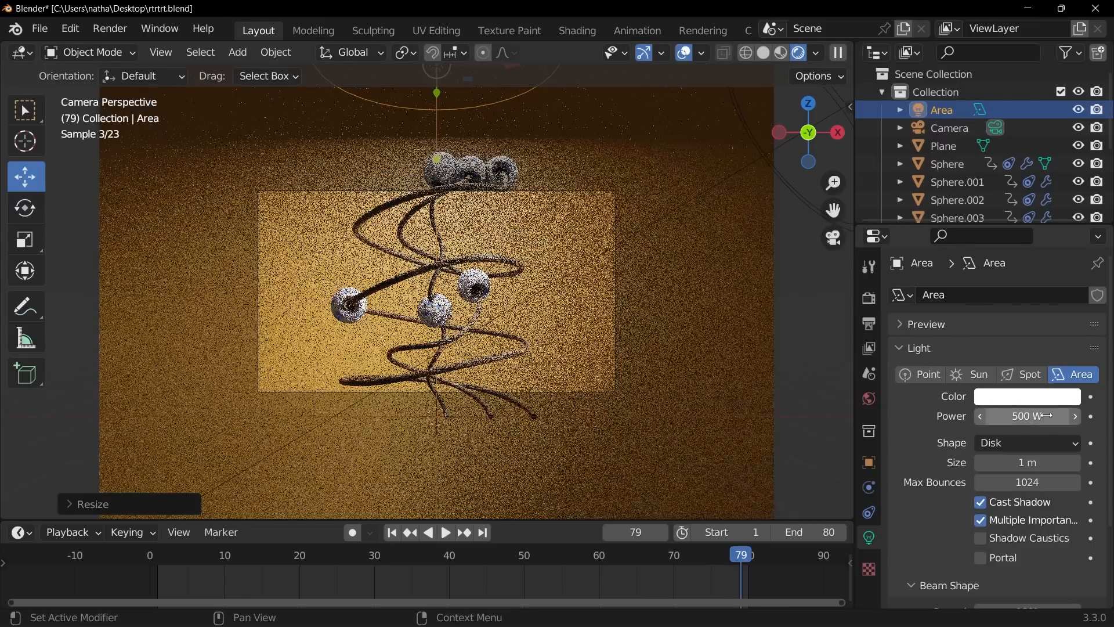
left_click_drag(1027, 420, 1004, 424)
scroll(803, 388, "up", 4)
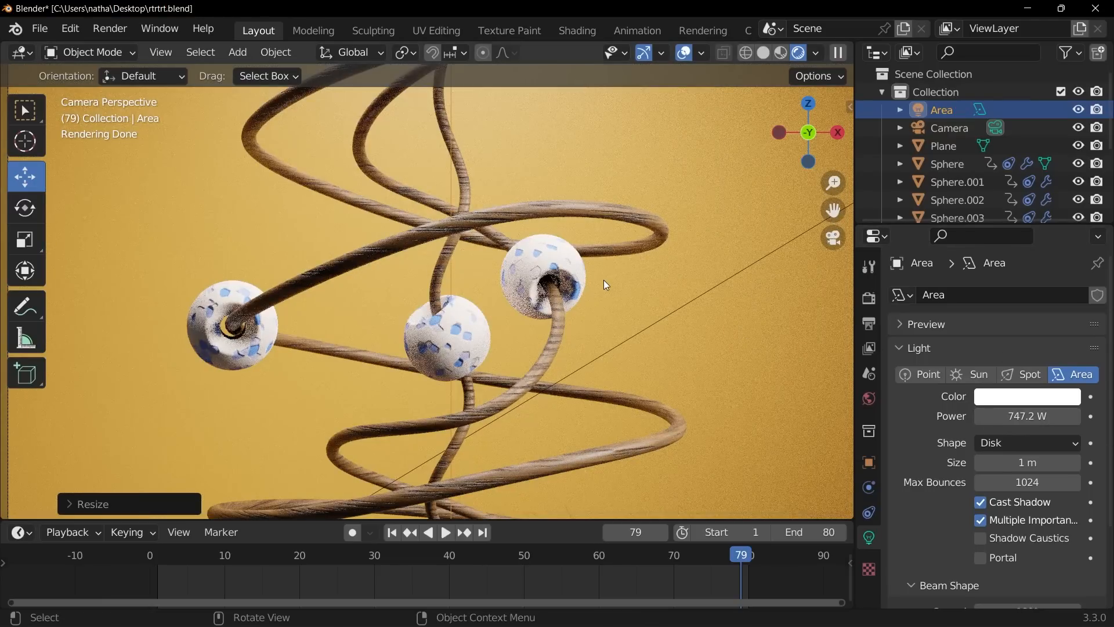
Lower the scene's color management exposure to -0.585 and play the animation in the viewport
left_click(866, 296)
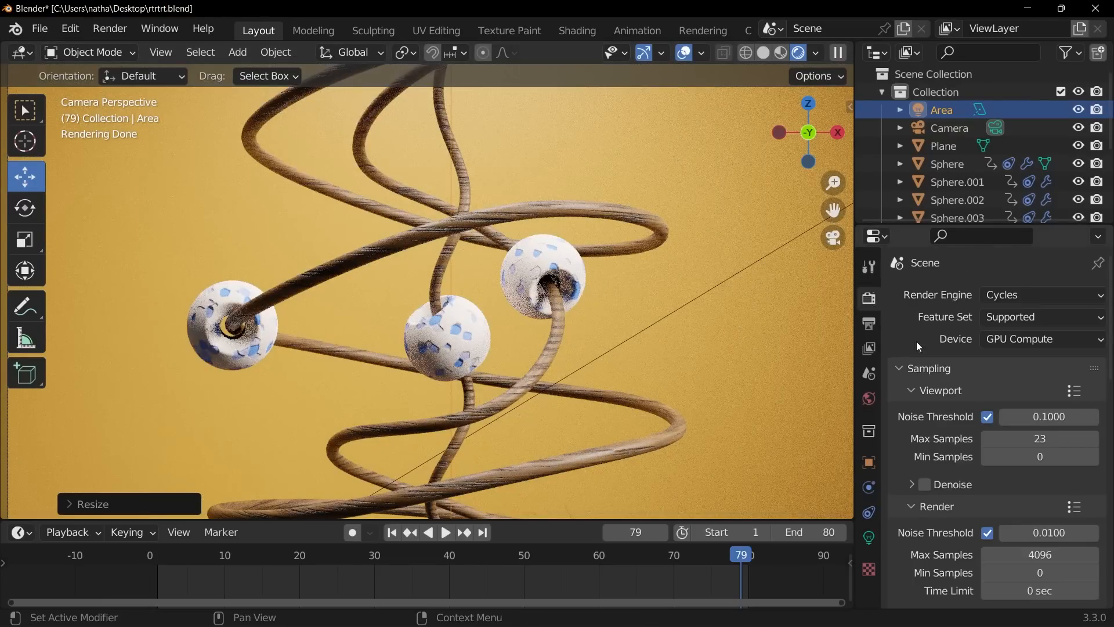
scroll(979, 392, "down", 15)
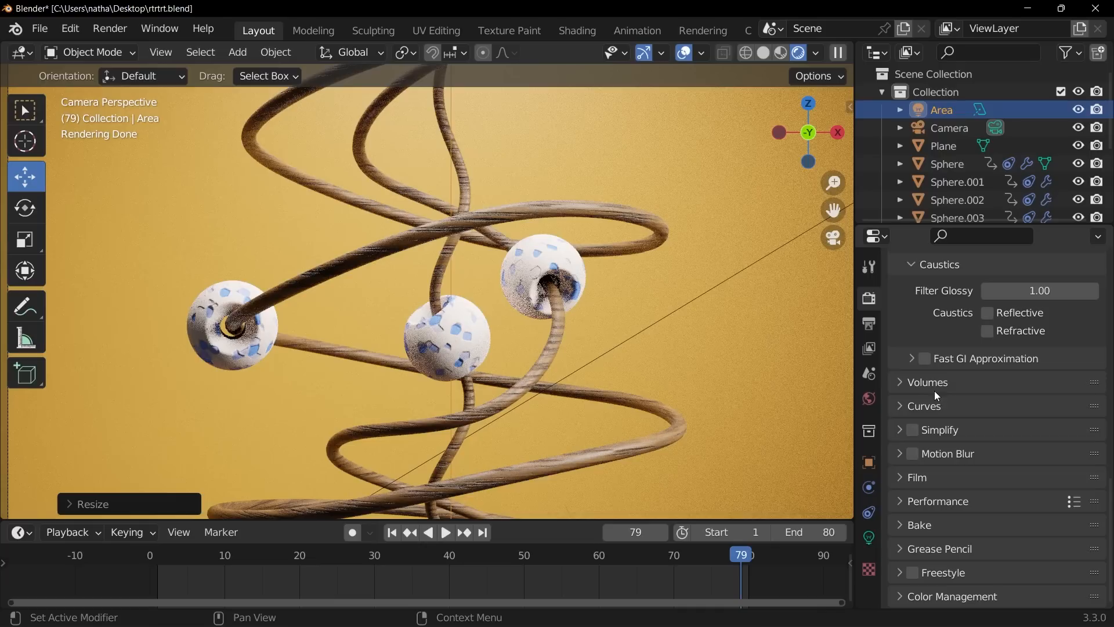
left_click(971, 596)
scroll(981, 486, "down", 7)
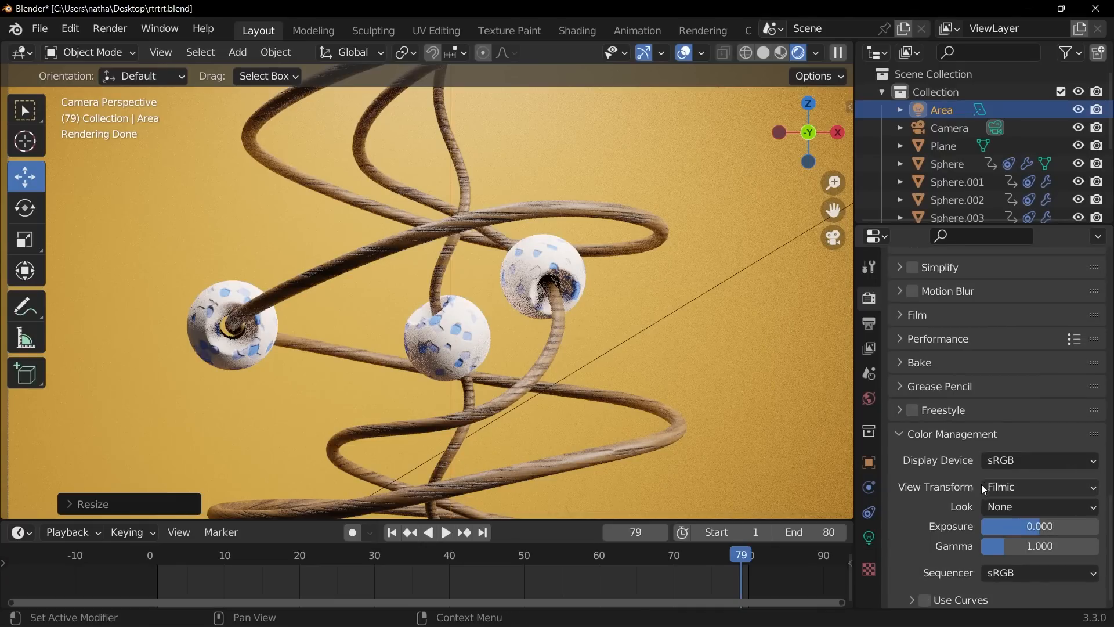
left_click_drag(1073, 526, 1044, 526)
scroll(545, 318, "down", 1)
scroll(545, 318, "down", 5)
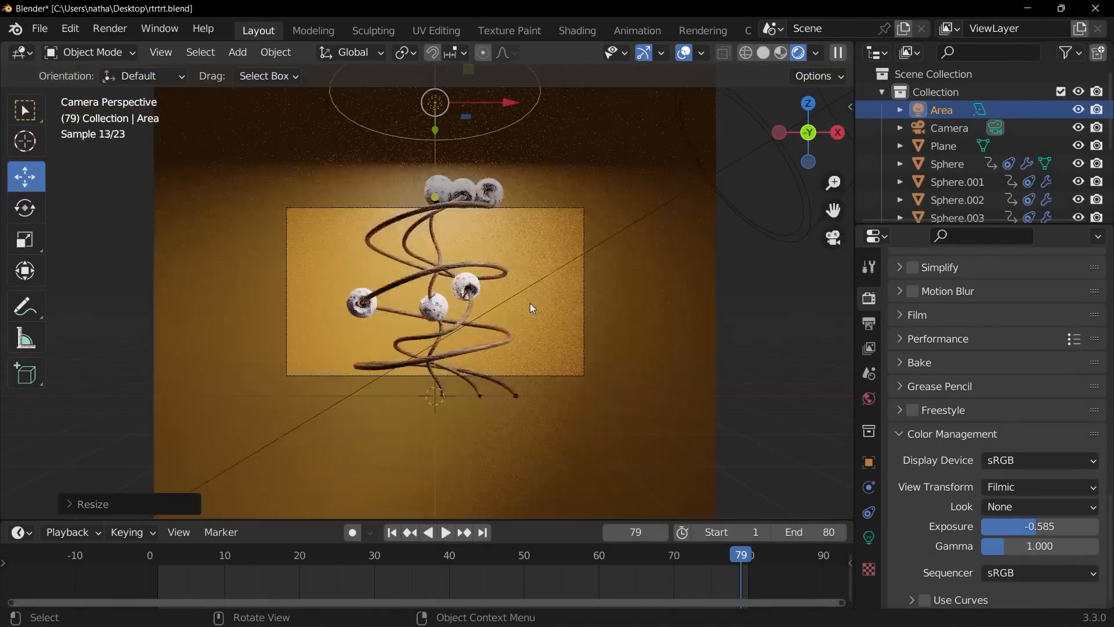
scroll(531, 307, "up", 5)
left_click(445, 532)
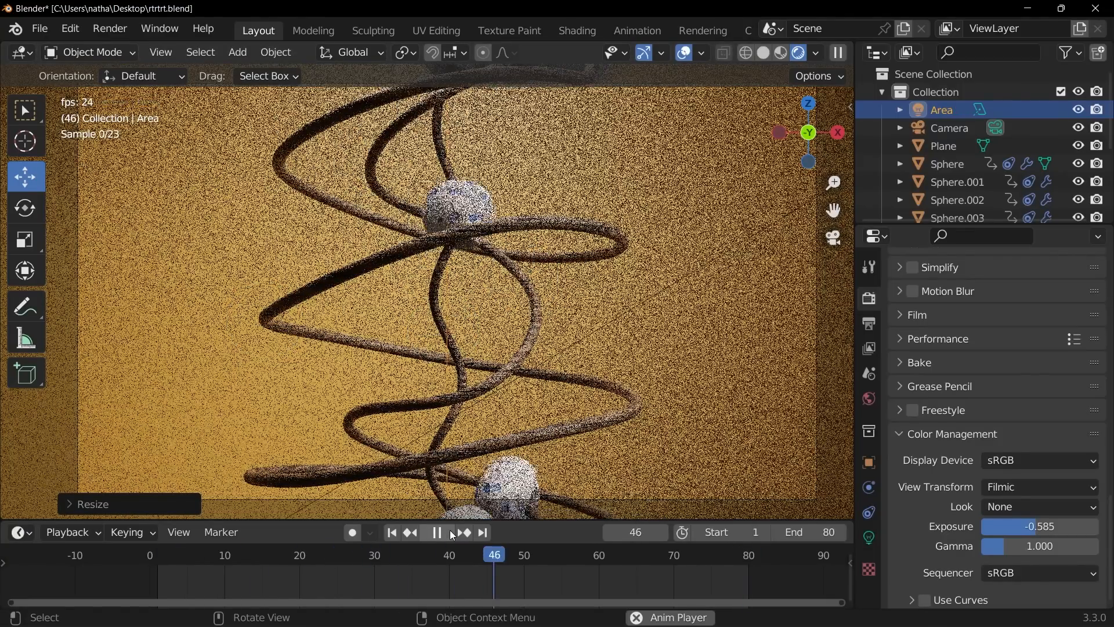
key("space")
Enable motion blur and set the render's maximum samples to 300
scroll(906, 364, "up", 4)
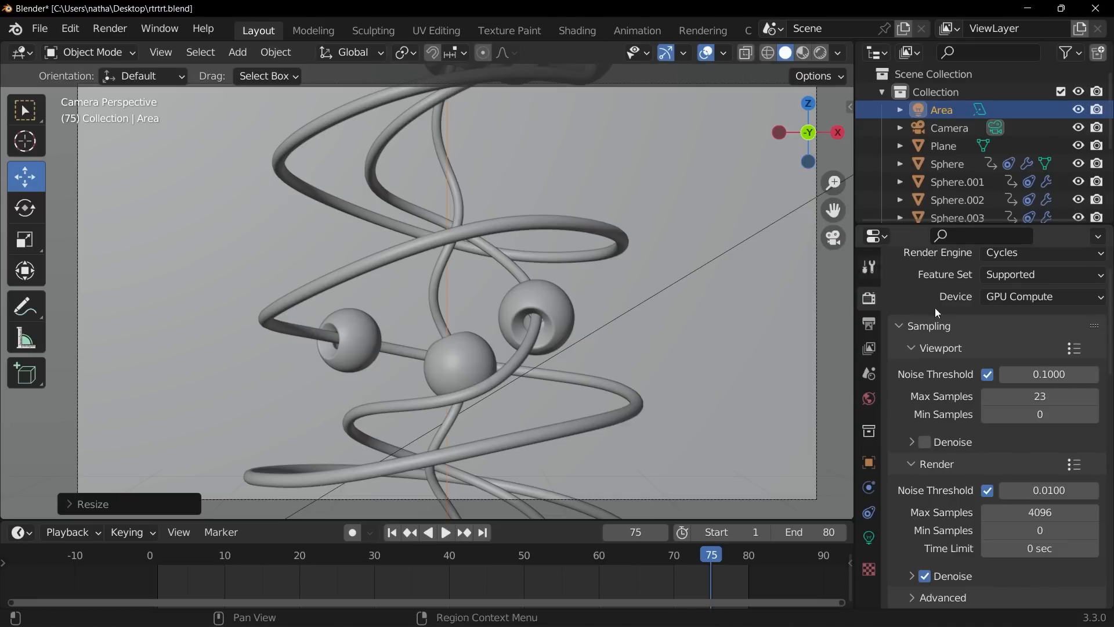
left_click(1064, 508)
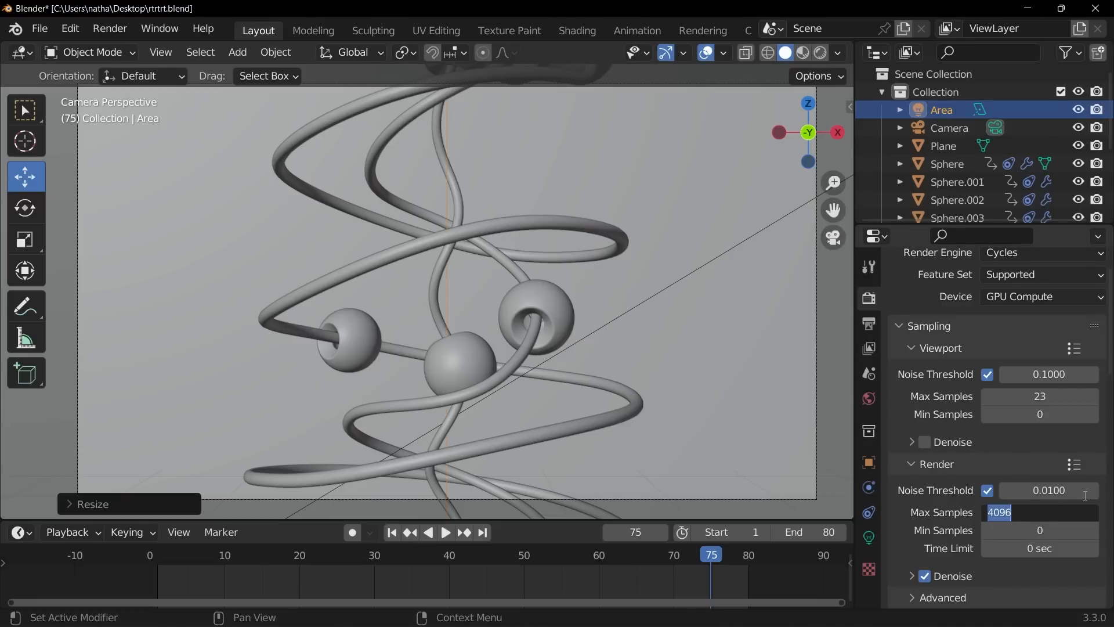
key("Return")
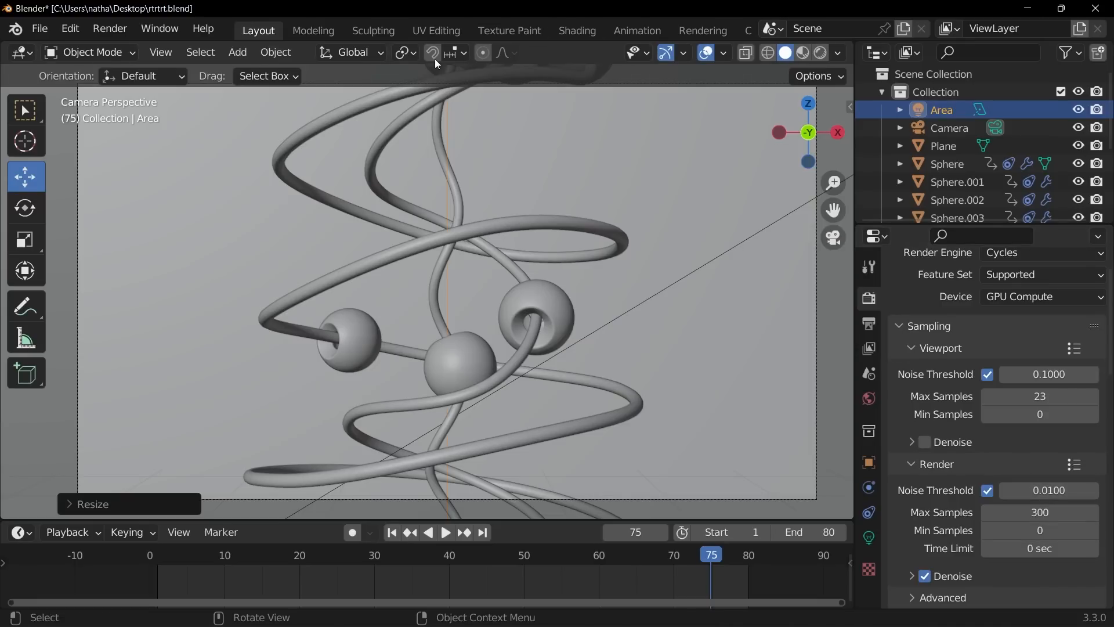
Render the current frame as a still image and inspect the result up close
left_click(109, 29)
left_click(148, 47)
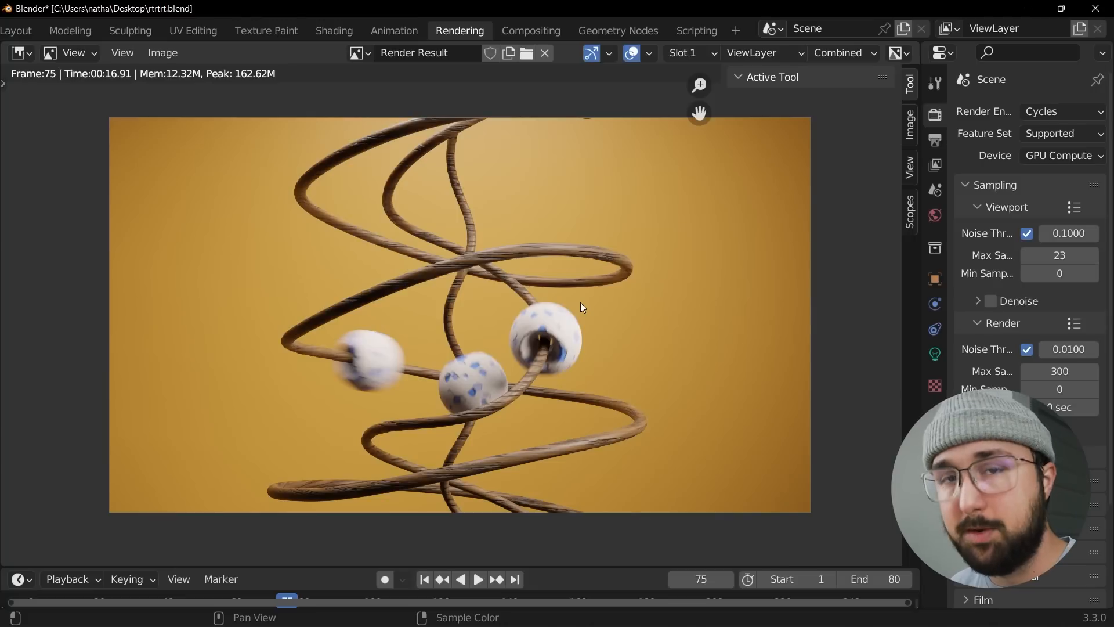
scroll(477, 314, "up", 1)
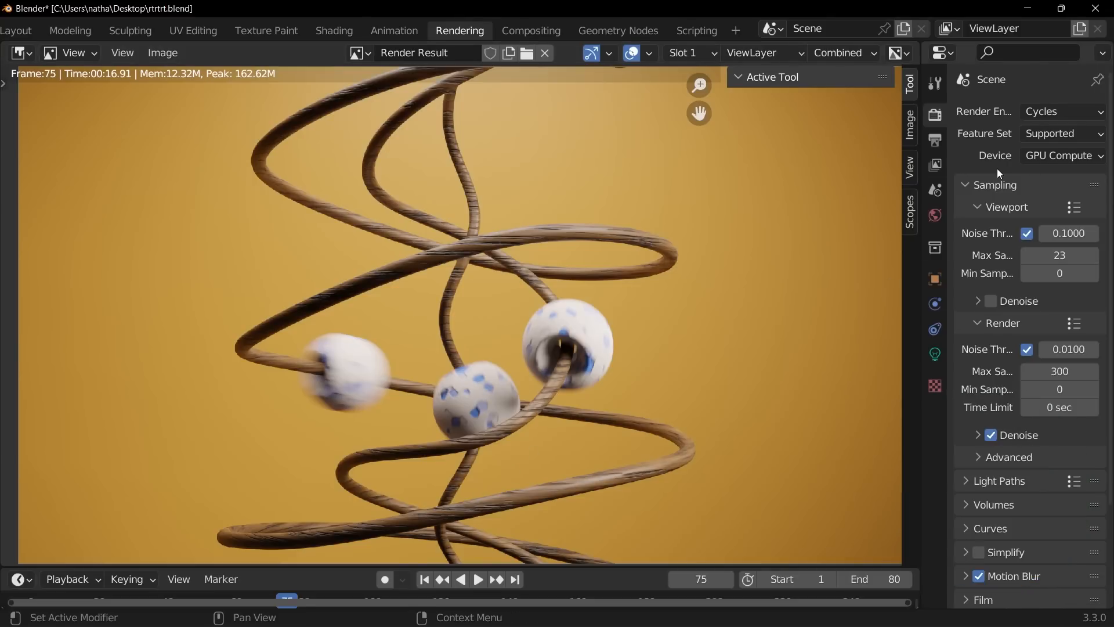
Review the output resolution, frame rate, frame range and file format, and bring up the command for rendering the animation
left_click(936, 140)
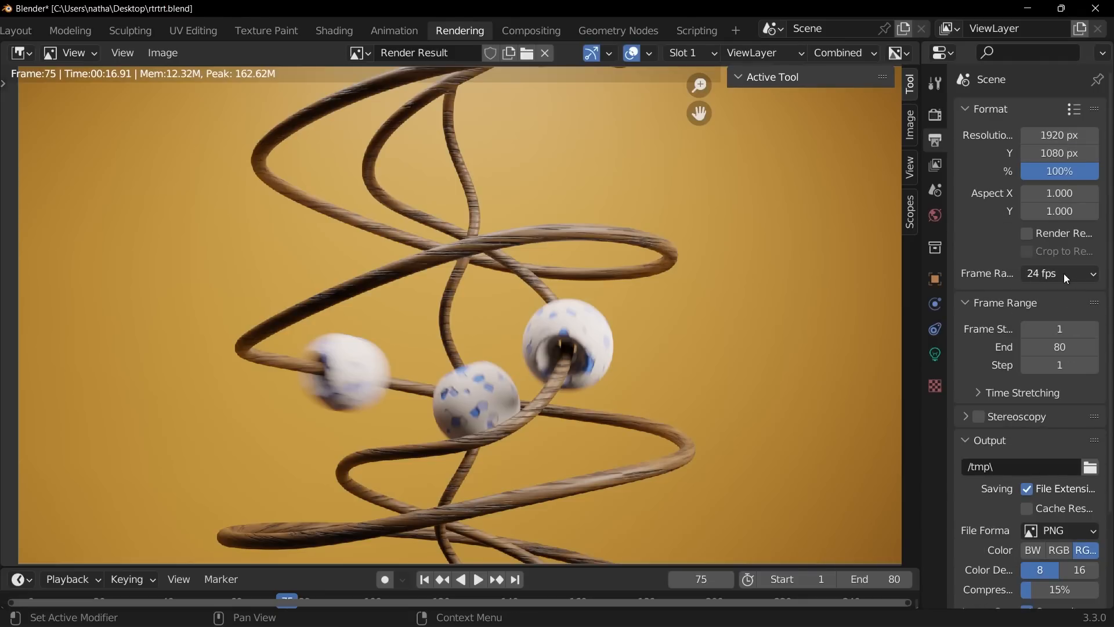
scroll(1057, 432, "down", 5)
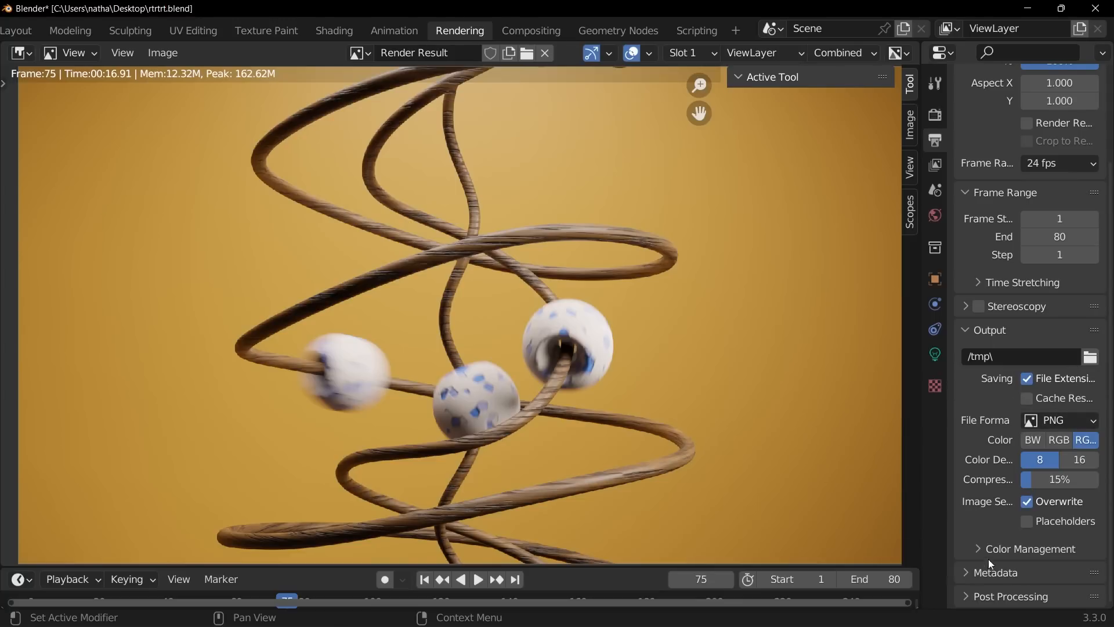
scroll(77, 33, "up", 5)
left_click(102, 31)
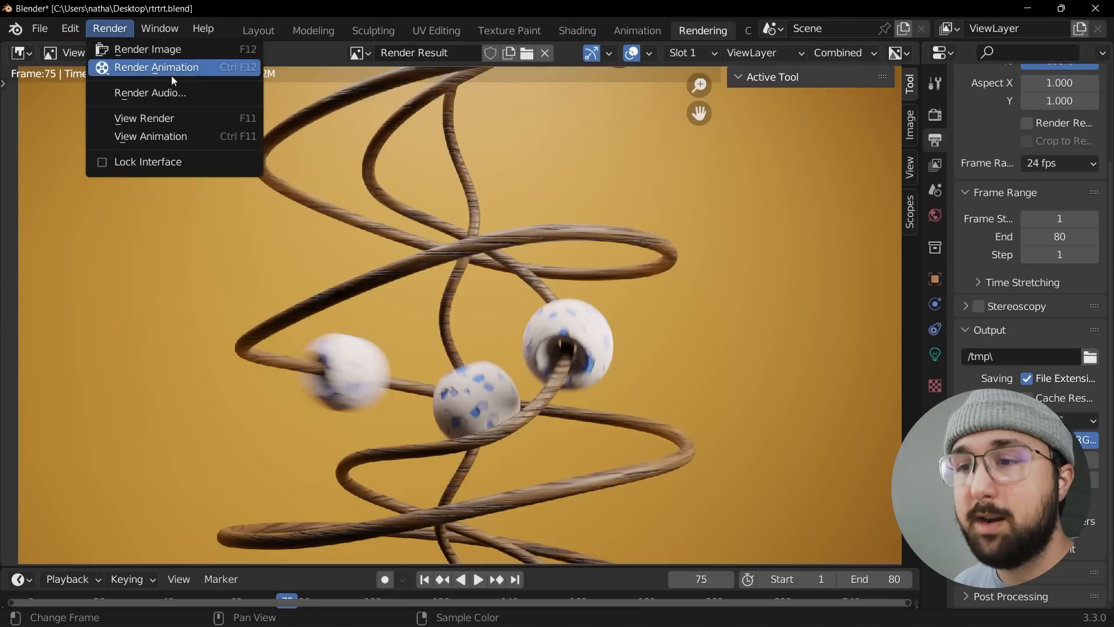